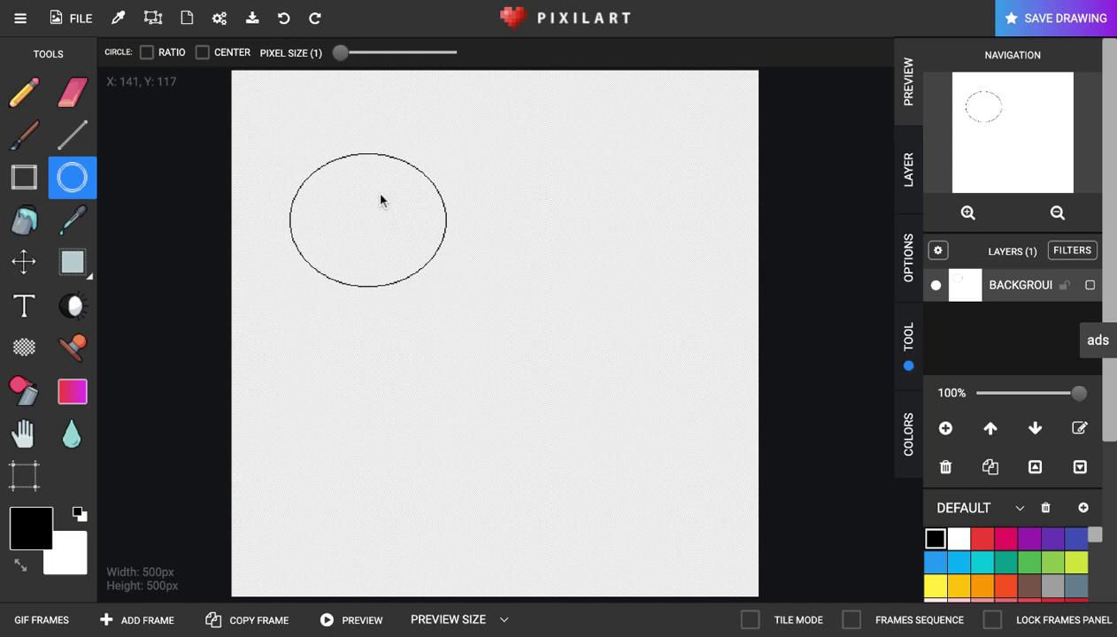
Draw four overlapping ellipses across the canvas's upper middle and one large circle about 320 px across around the centre.
left_click_drag(380, 193, 515, 371)
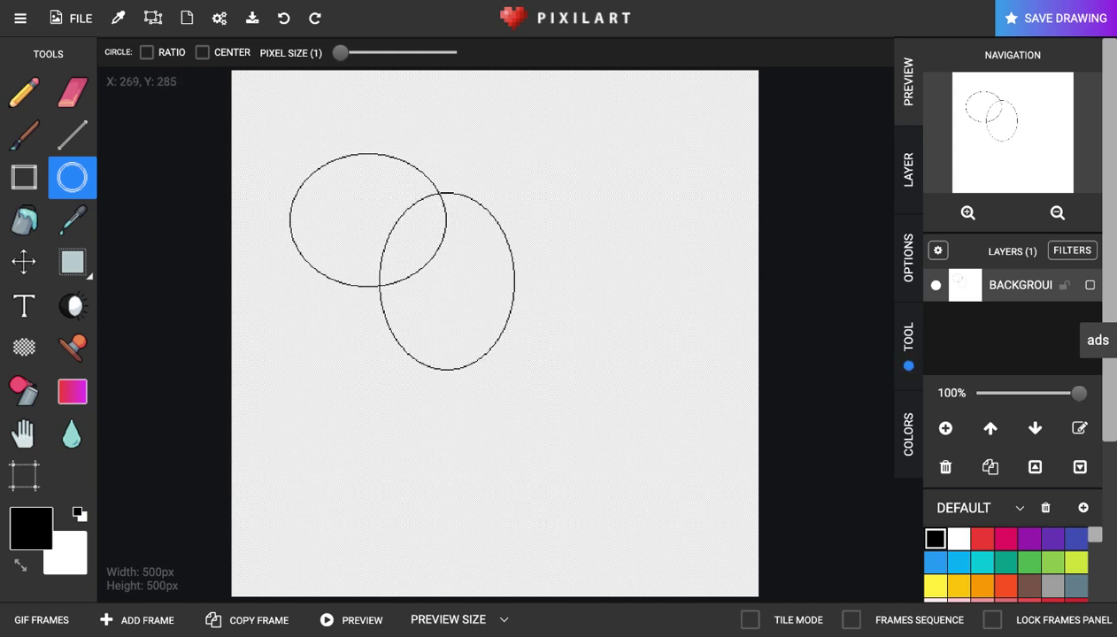
left_click_drag(414, 242, 607, 148)
left_click_drag(497, 200, 597, 326)
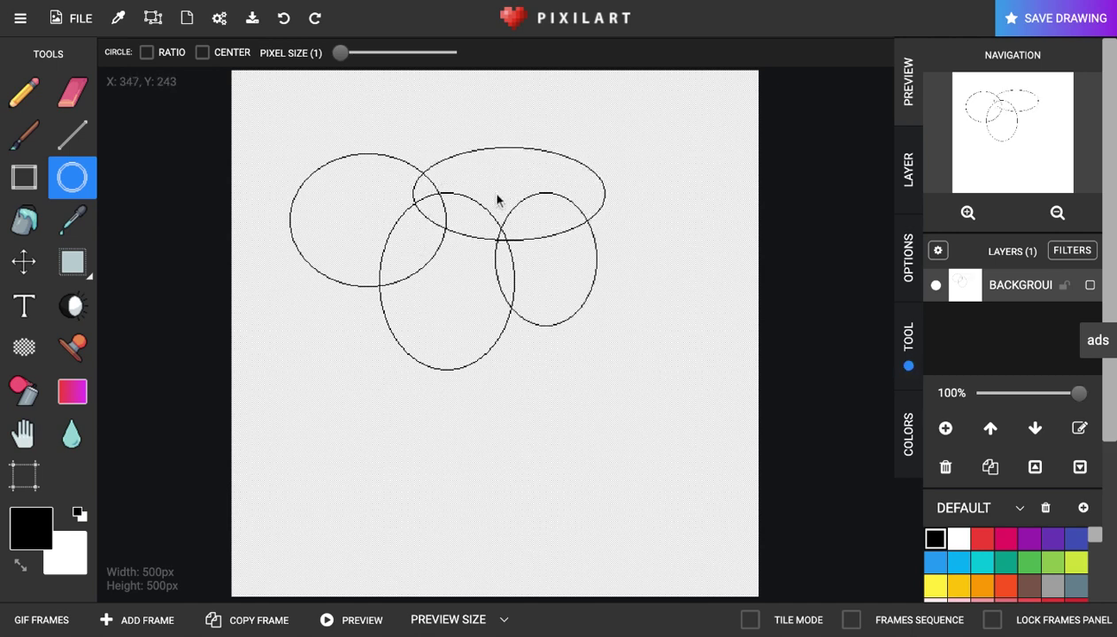
left_click_drag(519, 262, 645, 338)
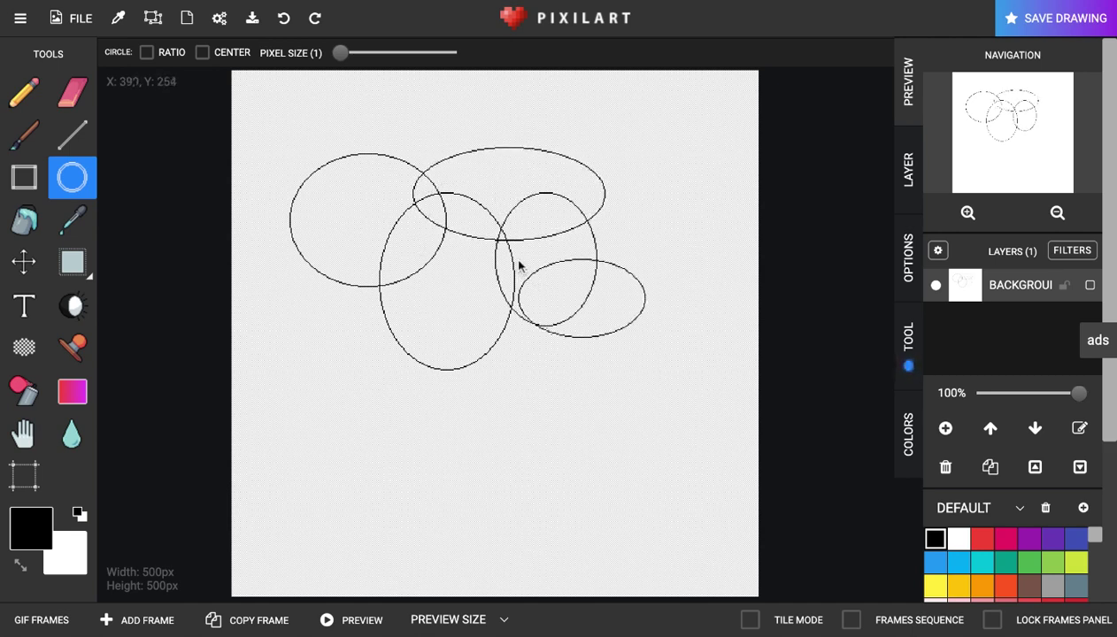
left_click_drag(655, 182, 321, 522)
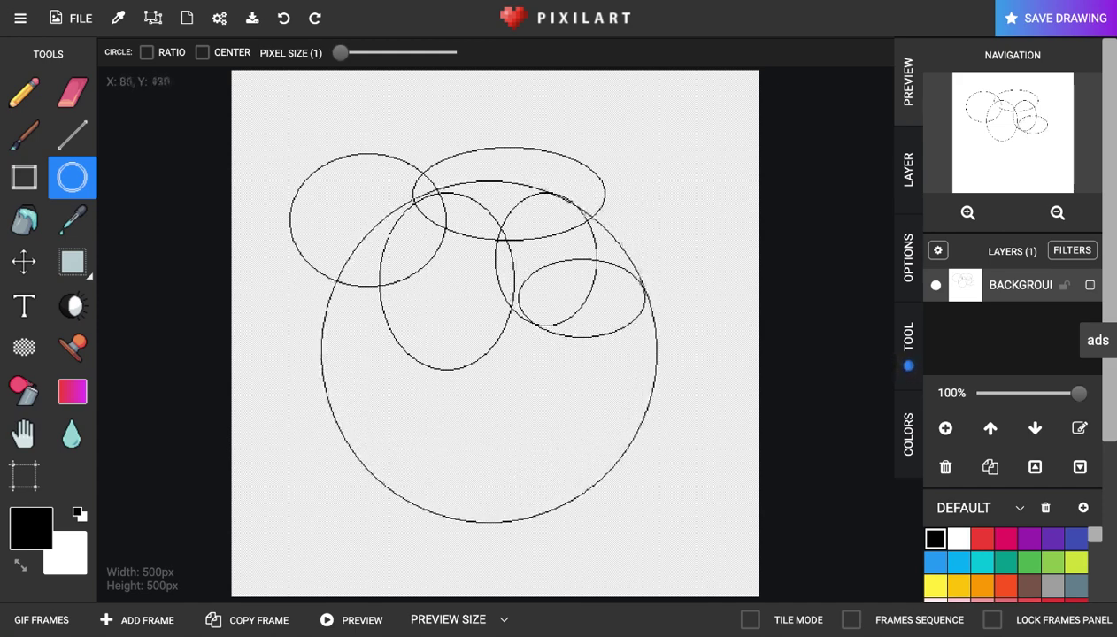
Draw seven overlapping circles across the lower half of the large circle, two at its left edge, three inside and two at its right edge.
left_click_drag(279, 340, 406, 471)
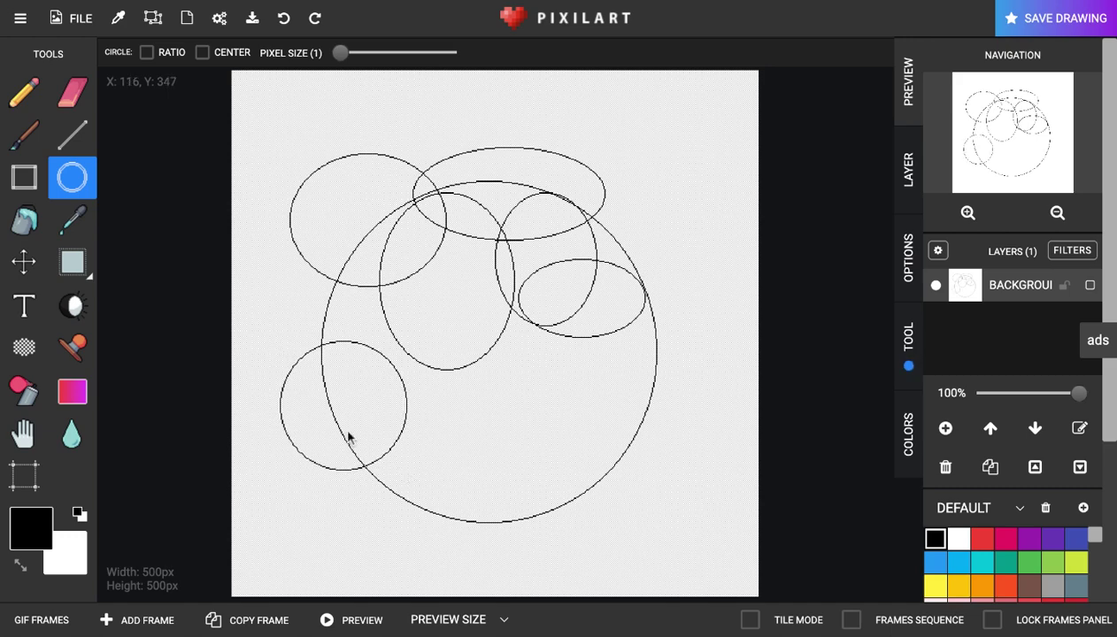
left_click_drag(297, 407, 439, 528)
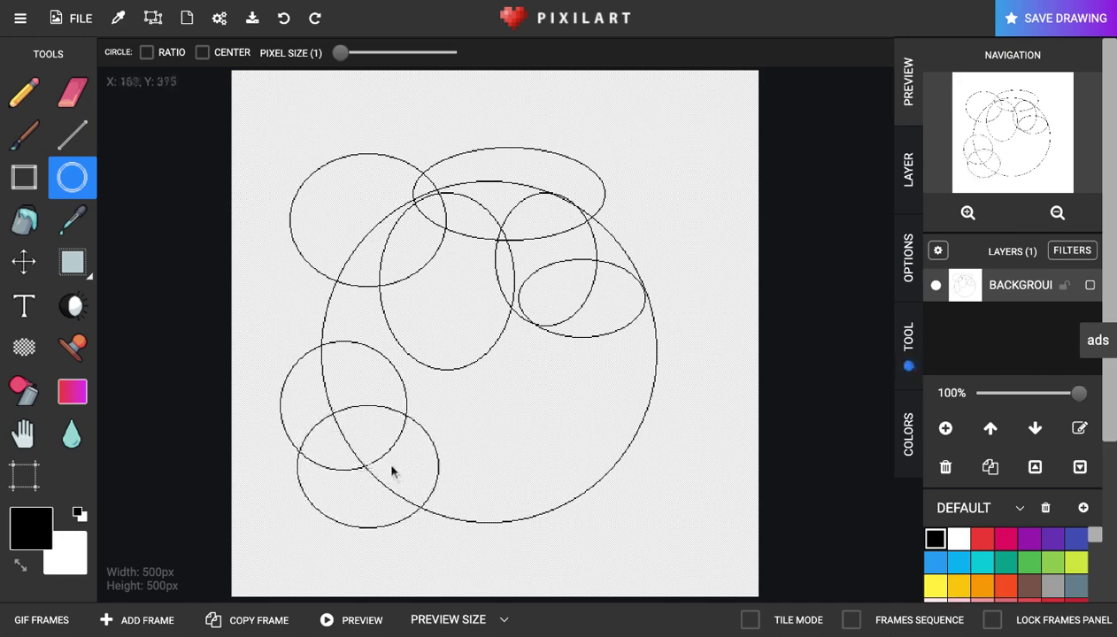
left_click_drag(398, 464, 531, 323)
left_click_drag(462, 395, 577, 510)
left_click_drag(524, 322, 643, 442)
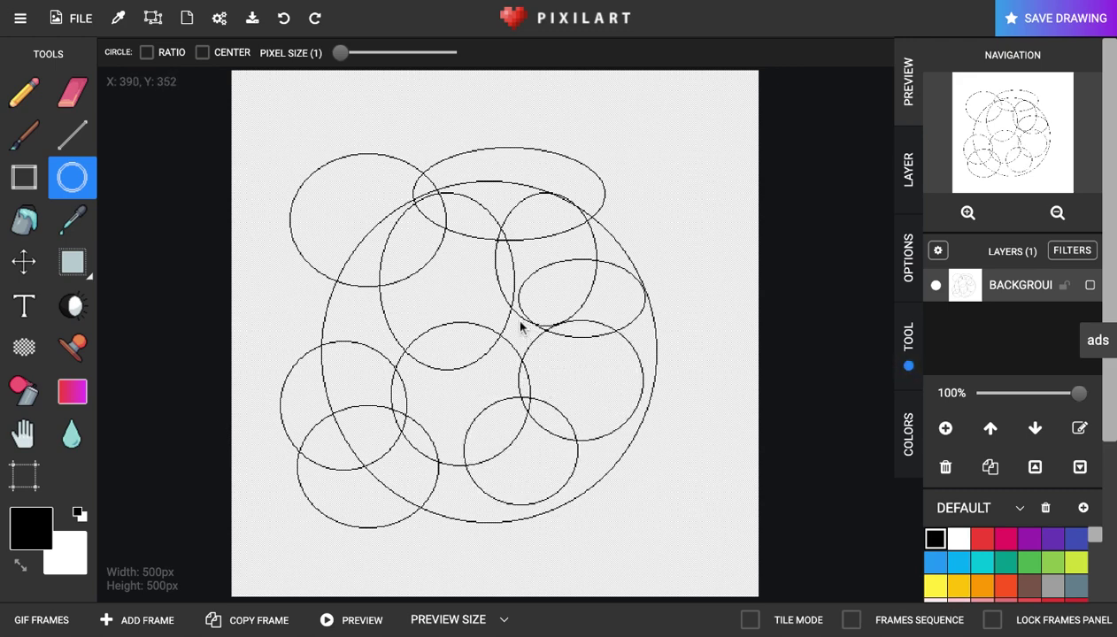
left_click_drag(574, 375, 699, 514)
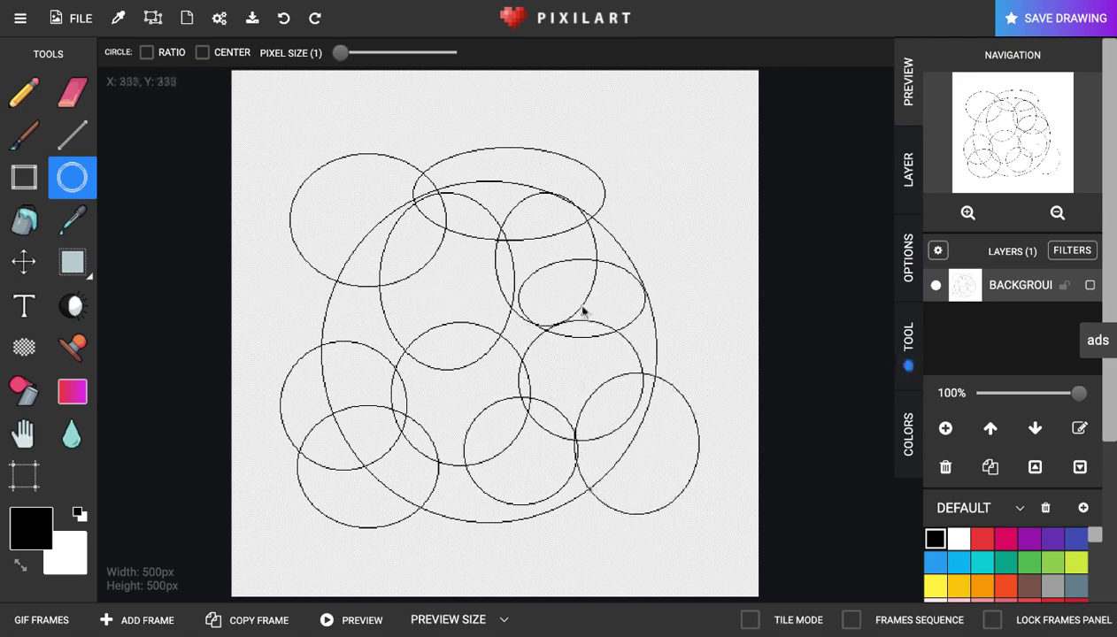
left_click_drag(581, 307, 721, 430)
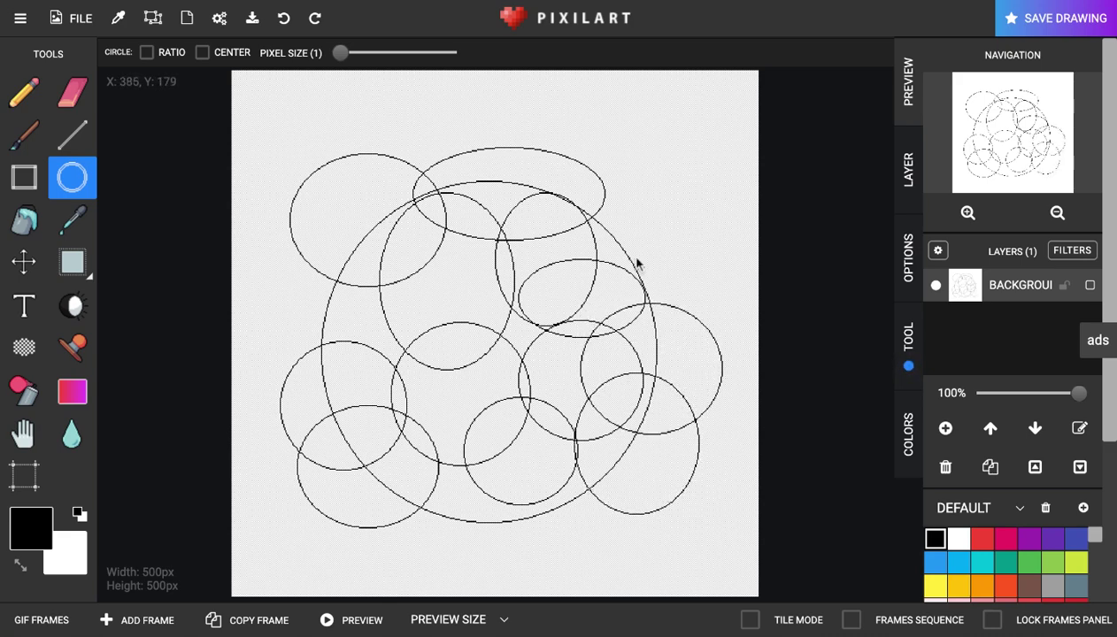
Draw two overlapping circles at the upper right of the cluster and two flat ellipses along its top edge.
left_click_drag(624, 175, 735, 292)
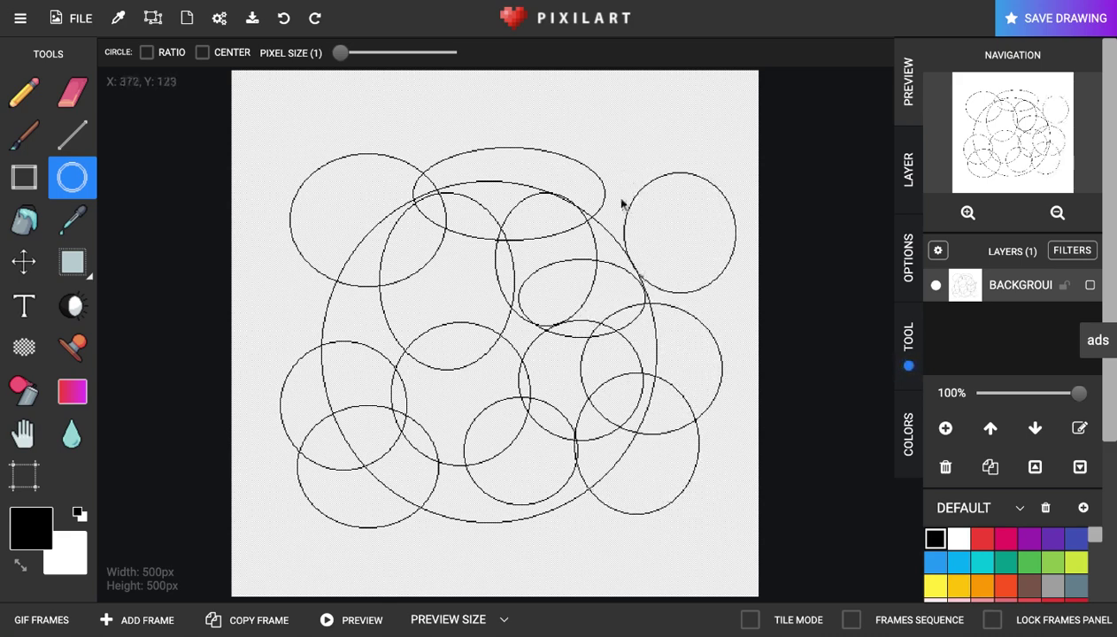
left_click_drag(536, 168, 678, 300)
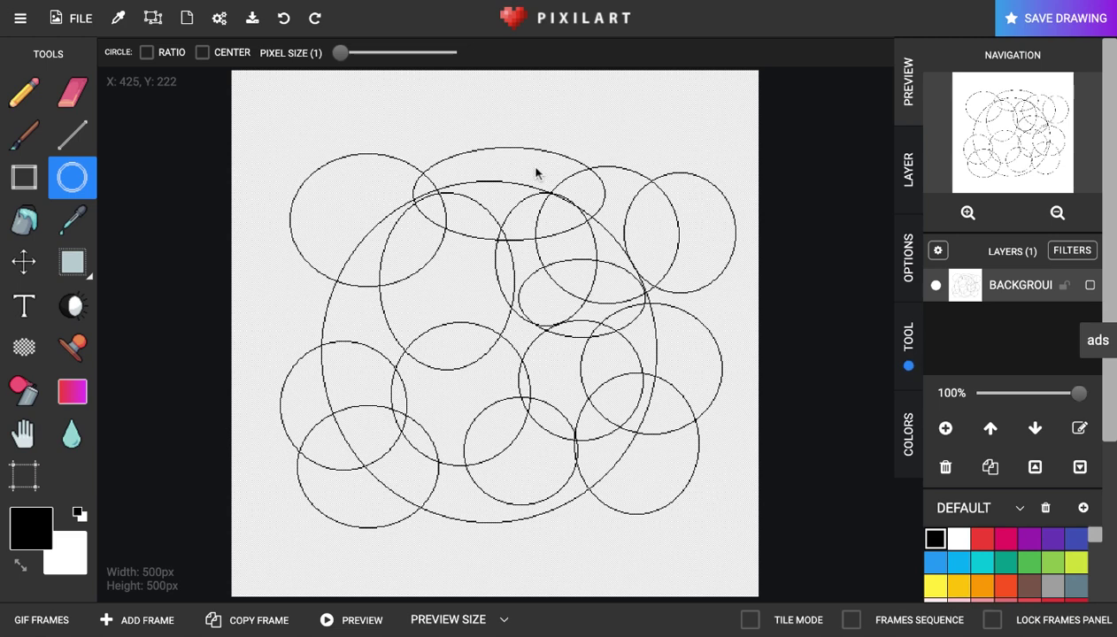
left_click_drag(478, 116, 572, 182)
left_click_drag(323, 115, 465, 202)
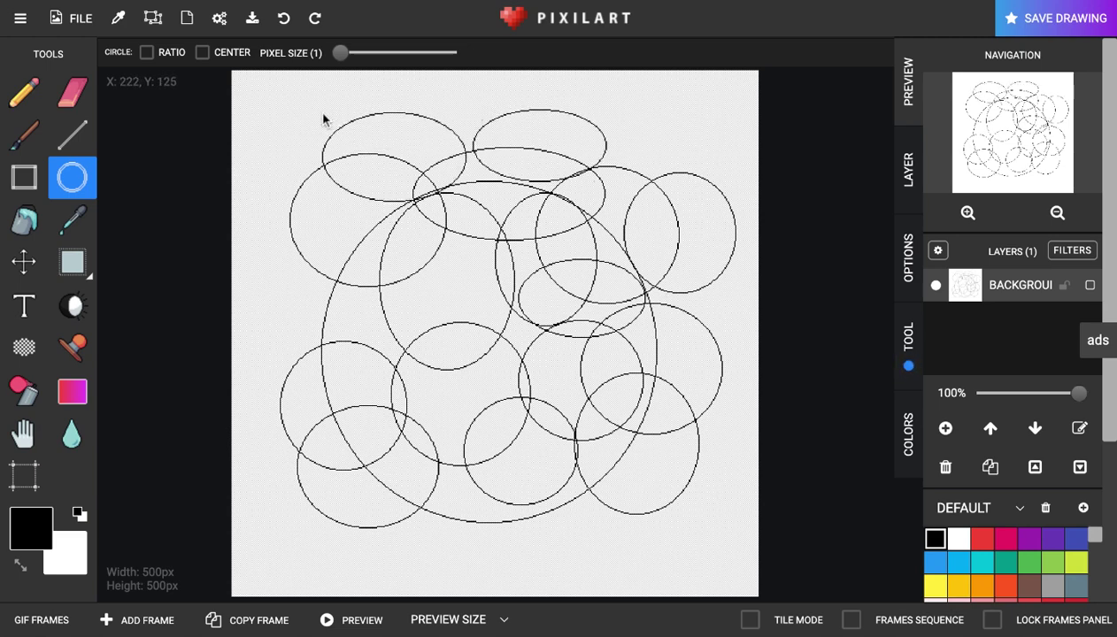
Draw two overlapping circles on the cluster's left side, one at its bottom edge and one inside the lower middle circle.
left_click_drag(238, 208, 332, 321)
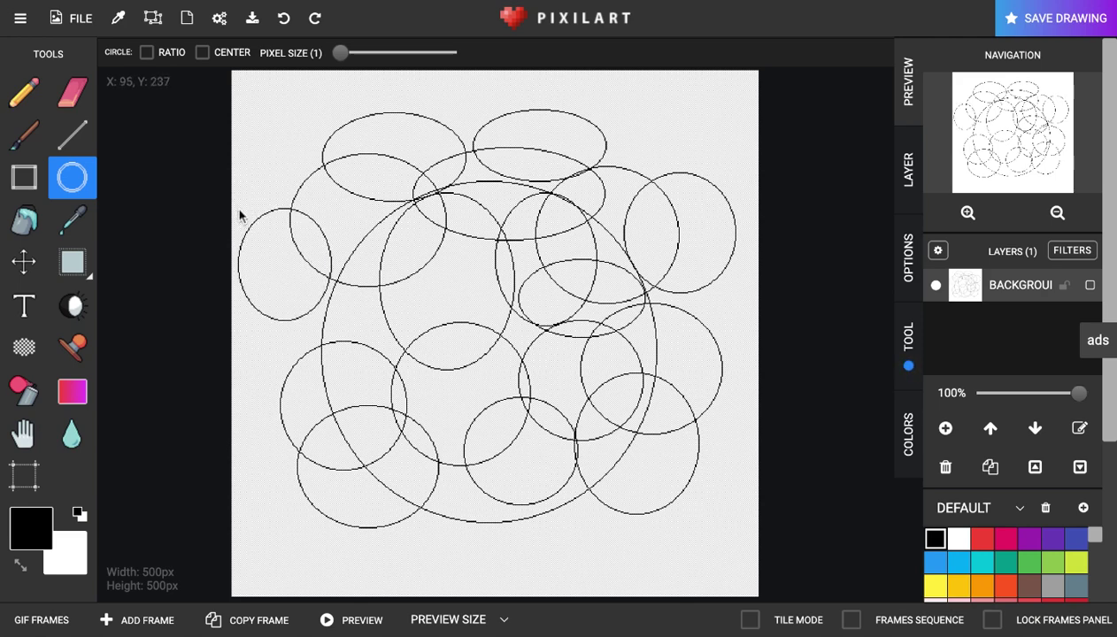
left_click_drag(278, 256, 396, 370)
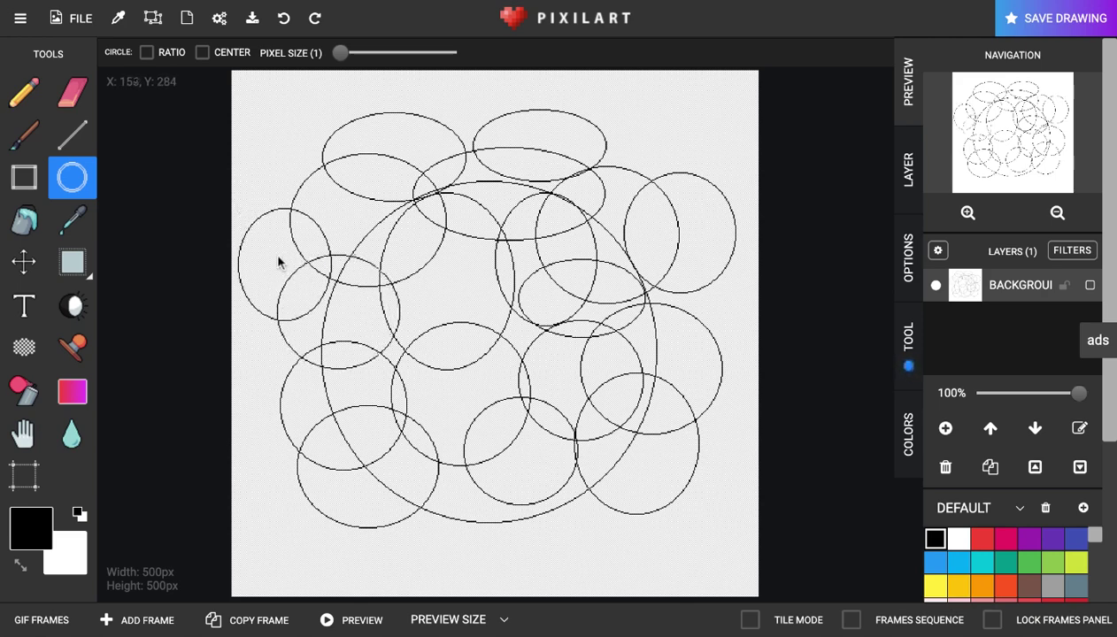
left_click_drag(413, 466, 522, 566)
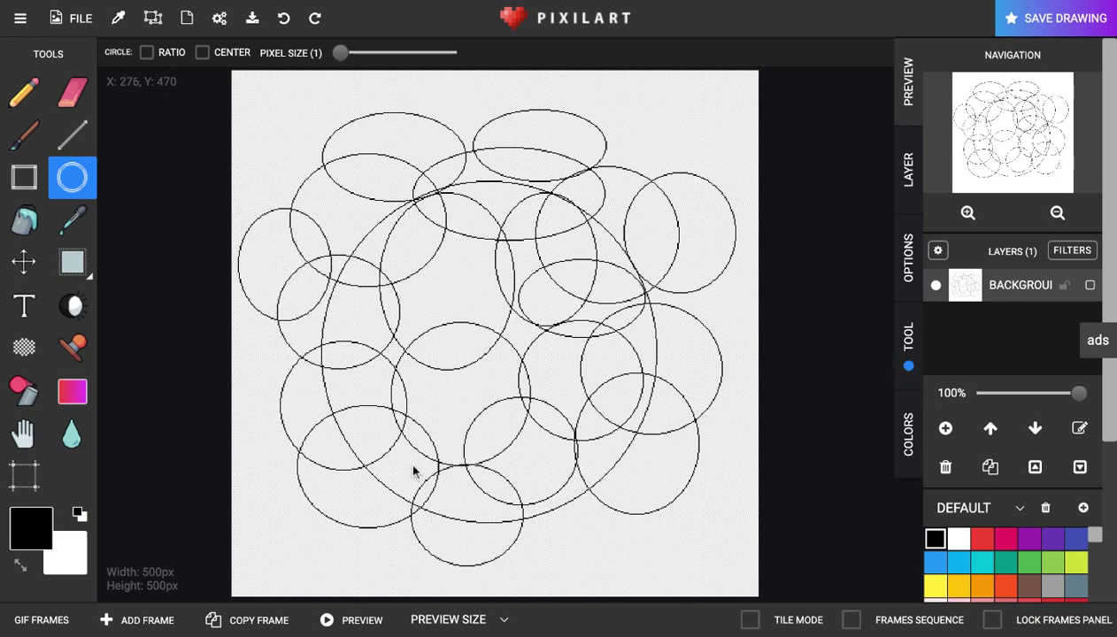
left_click_drag(411, 361, 526, 459)
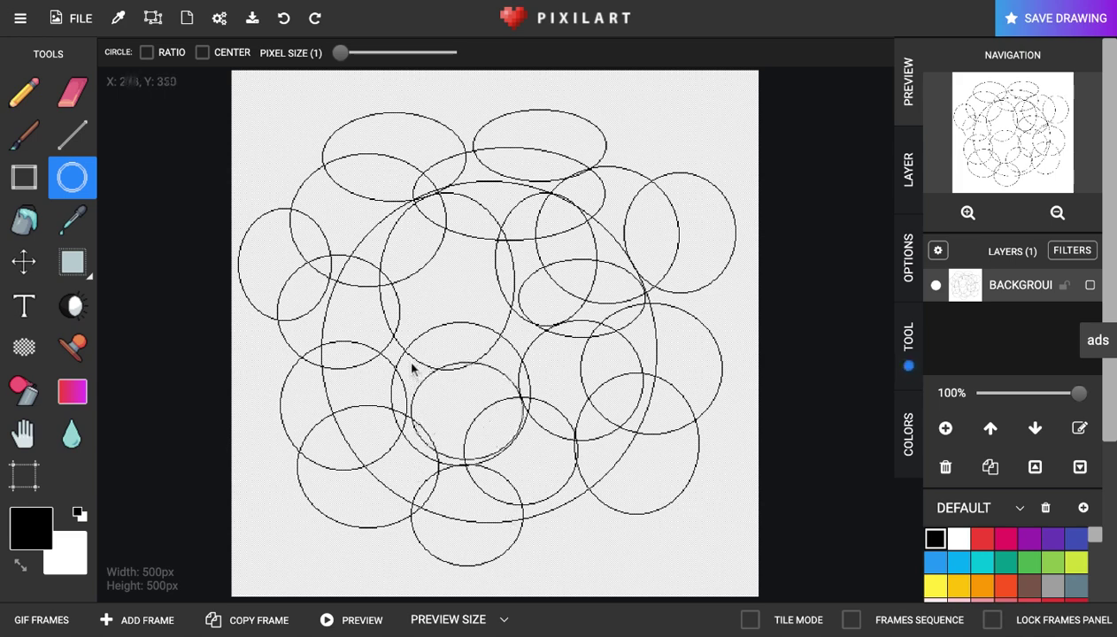
left_click_drag(411, 370, 517, 454)
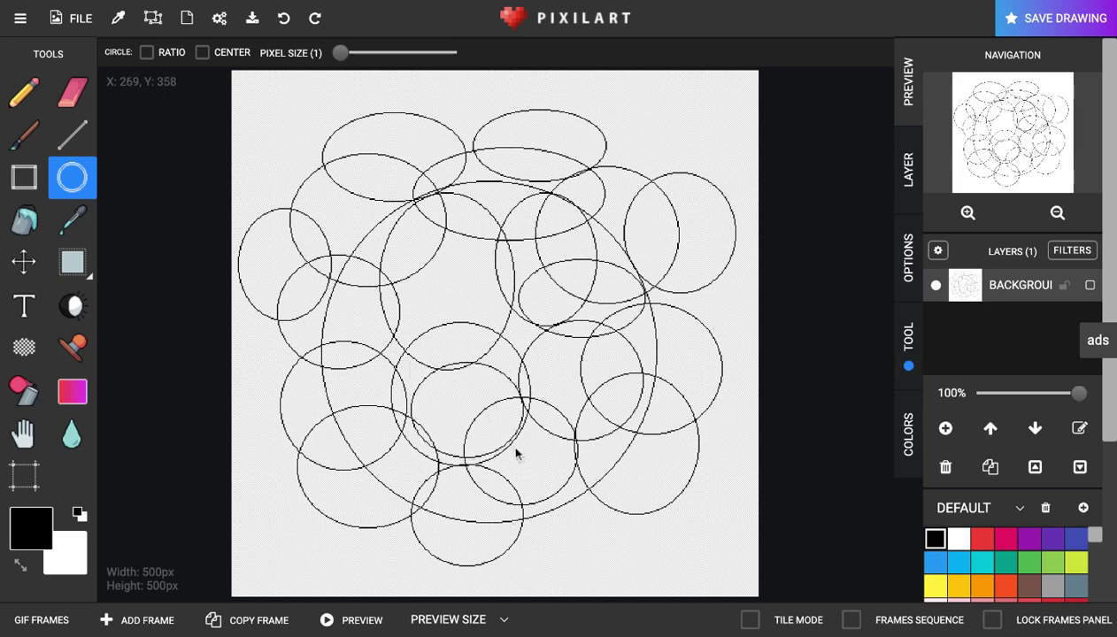
Fill the background around the circles with yellow and the outer part of the lower-right circle with light green.
left_click(24, 219)
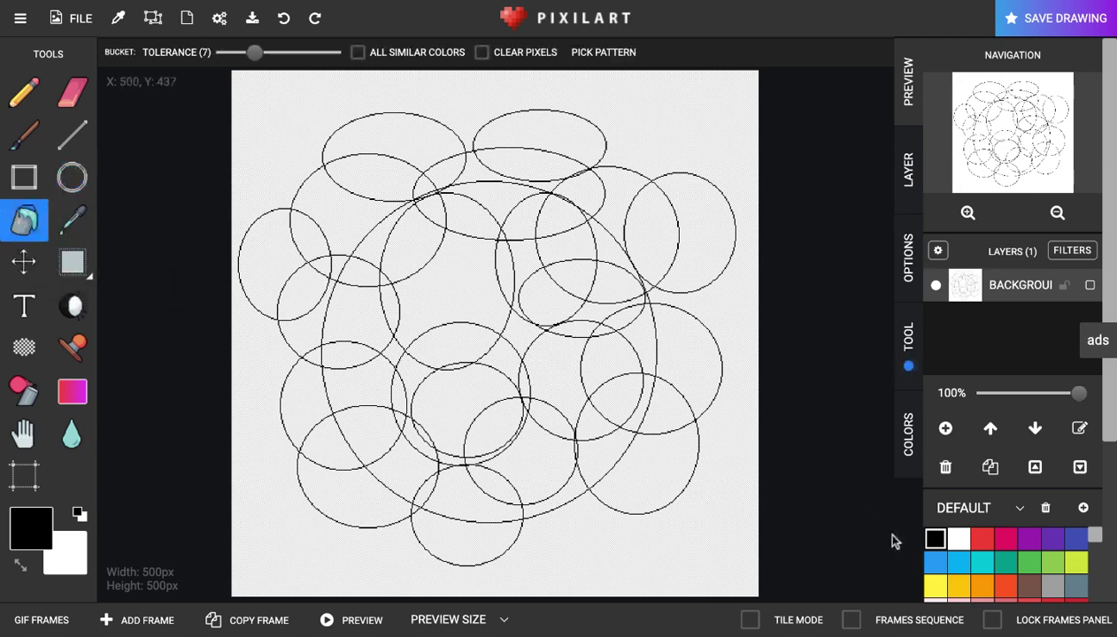
left_click(935, 586)
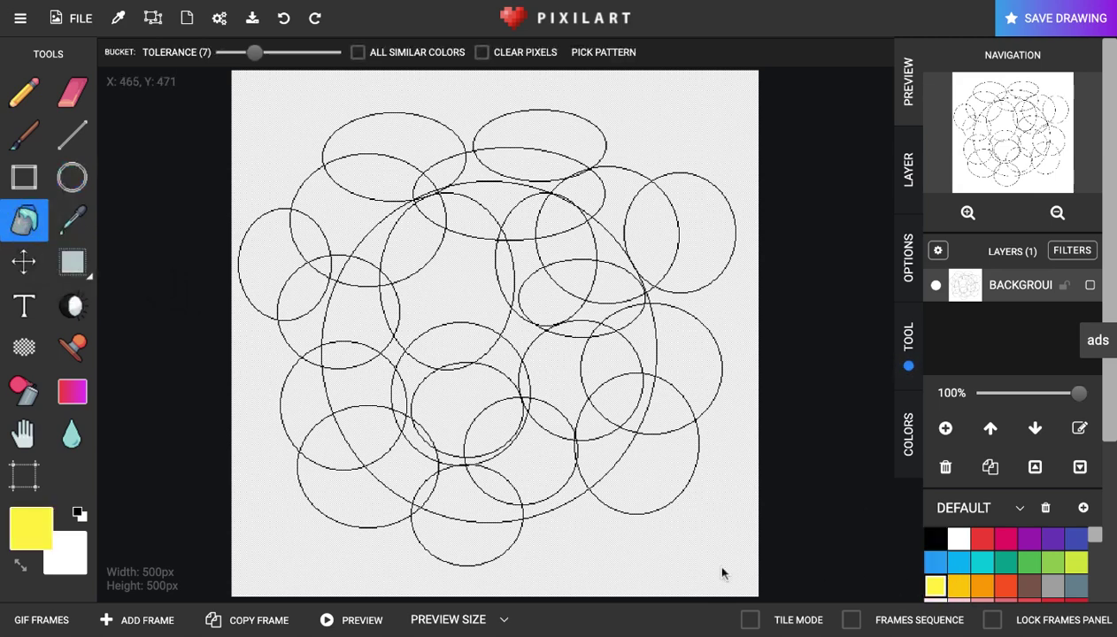
left_click(644, 567)
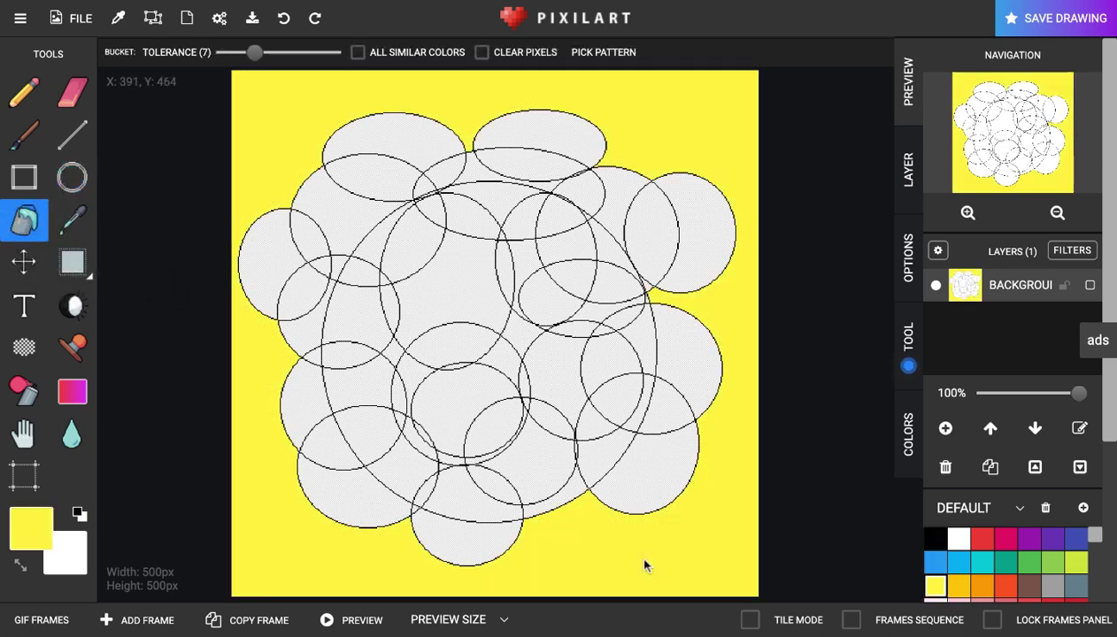
left_click(1052, 562)
left_click(668, 485)
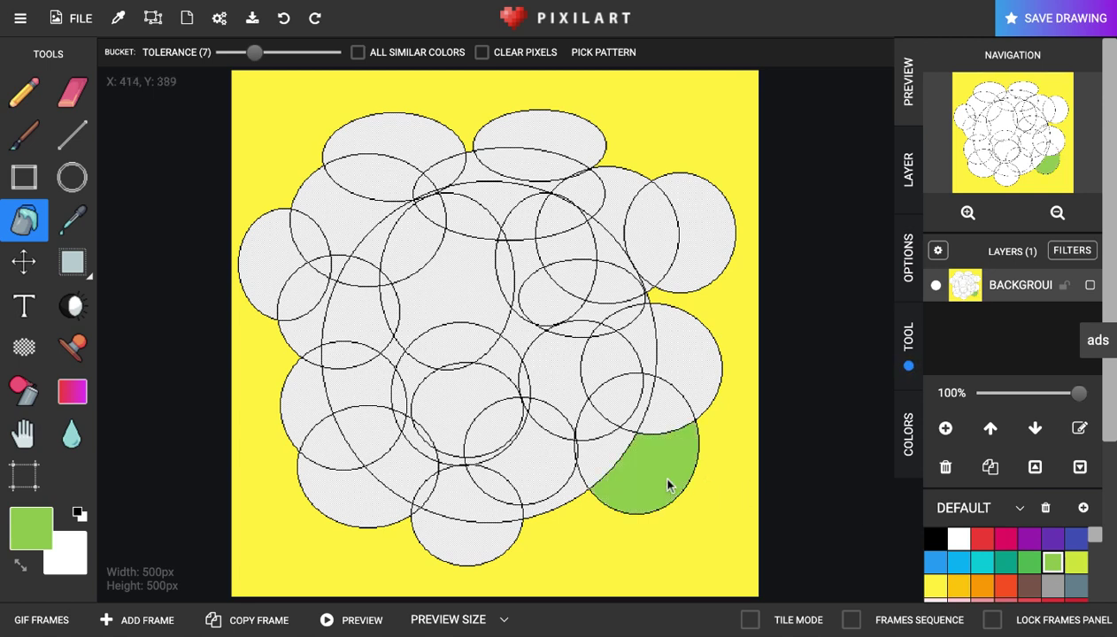
Fill nine scattered regions with light blue, including the central area, the top-left ellipse and the outer parts of the far left and far right circles.
left_click(958, 564)
left_click(665, 370)
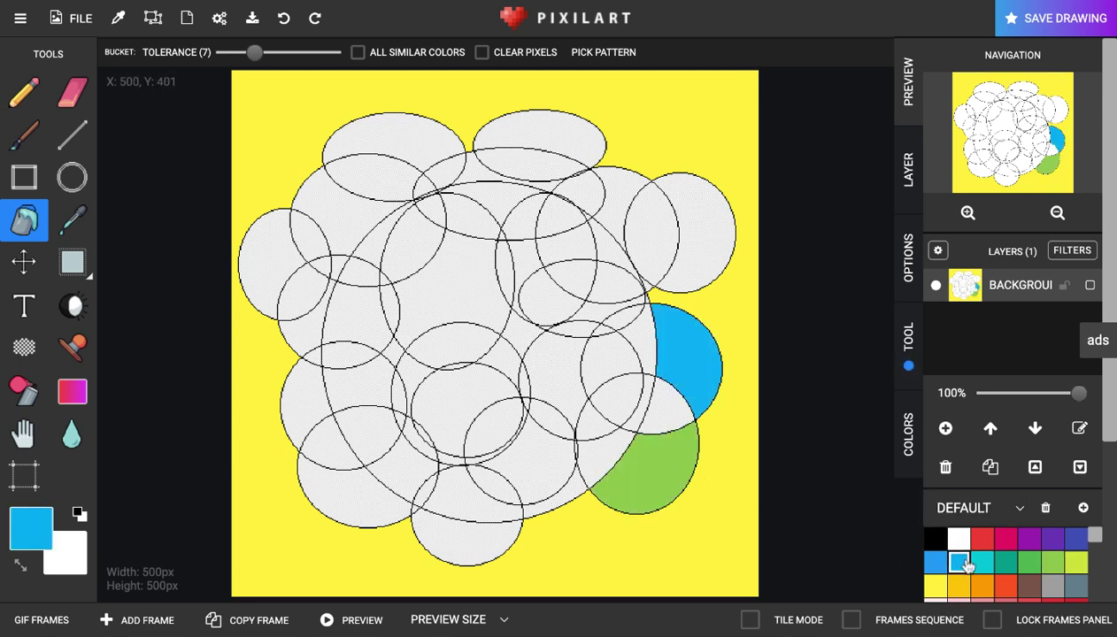
left_click(555, 378)
left_click(411, 305)
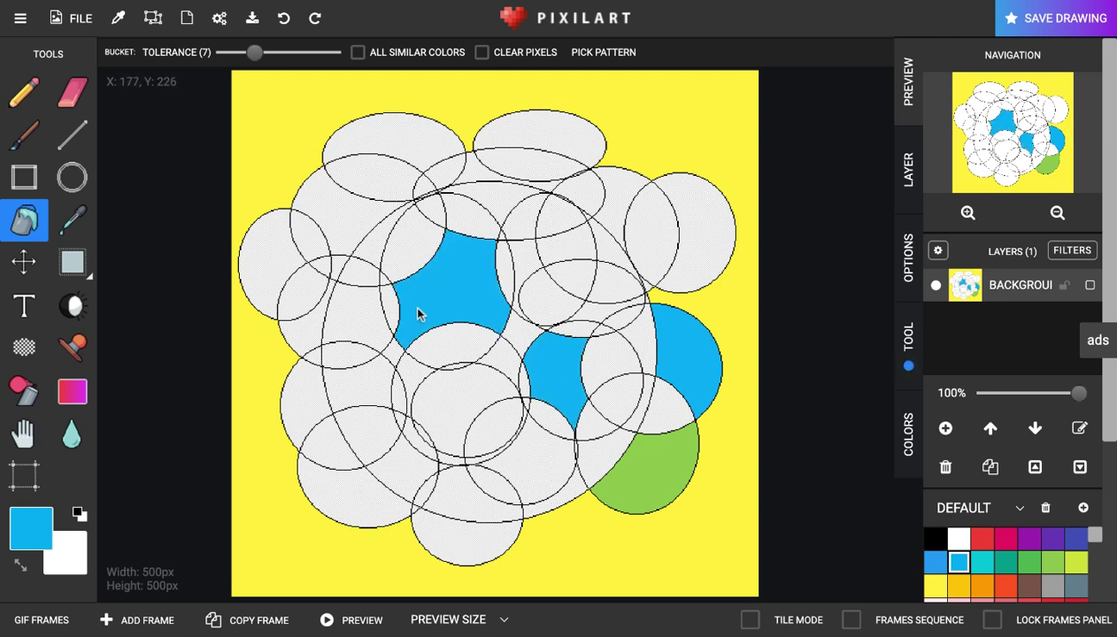
left_click(366, 431)
left_click(361, 501)
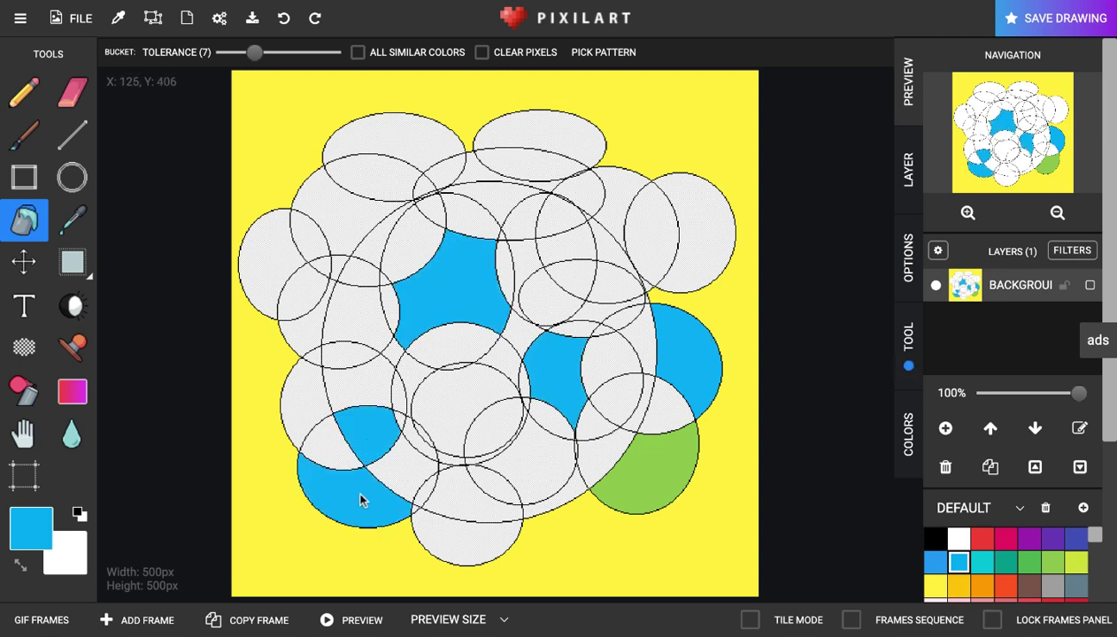
left_click(251, 242)
left_click(394, 161)
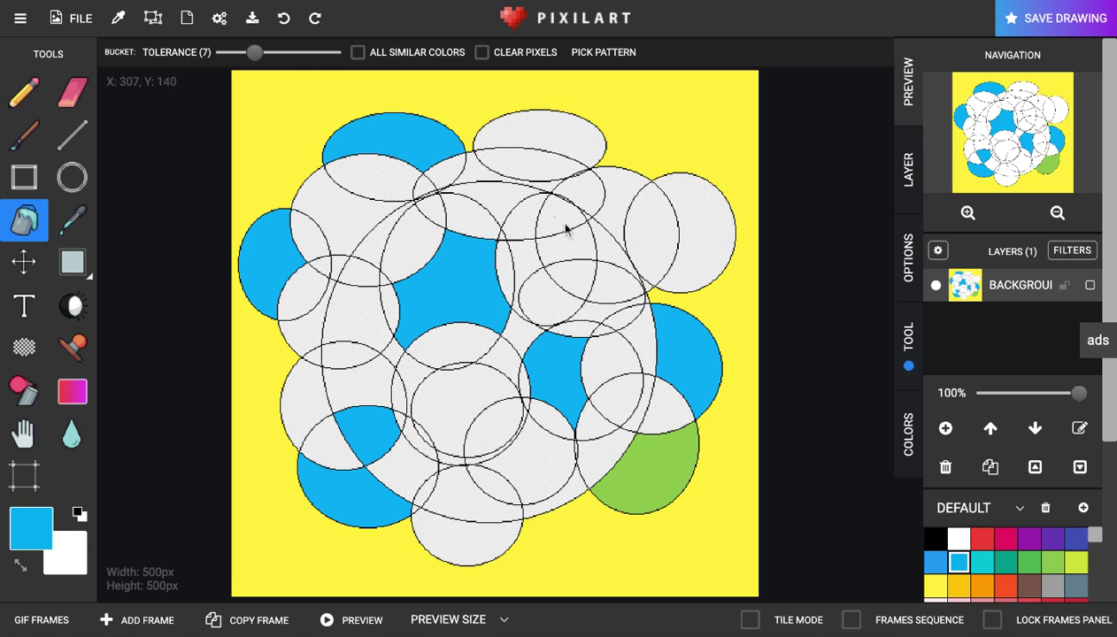
left_click(533, 222)
left_click(706, 234)
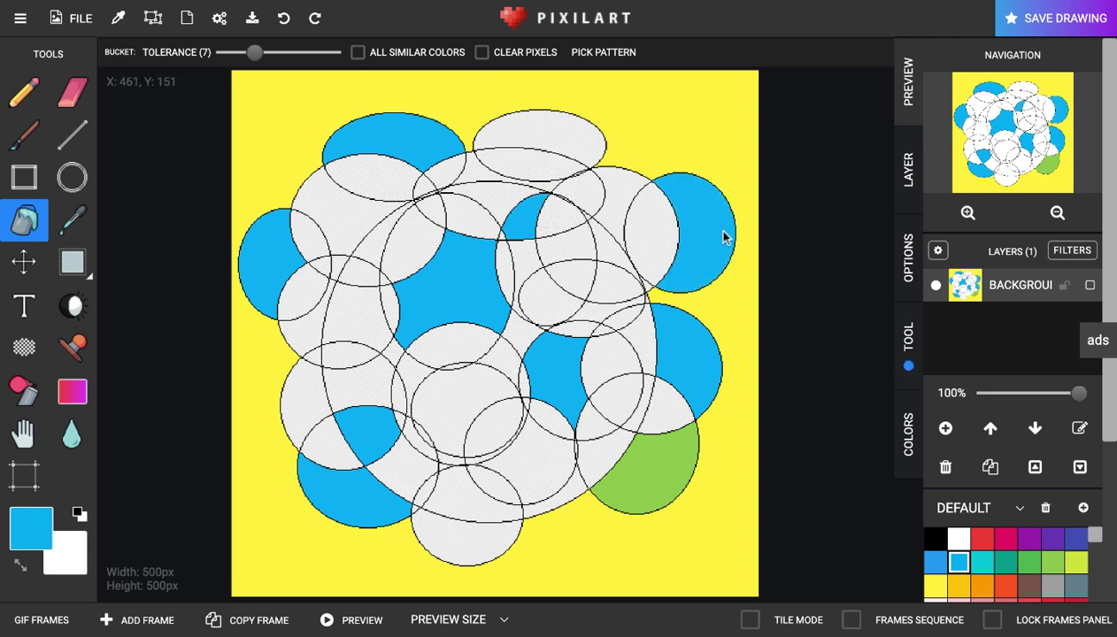
Fill eight scattered regions with amber, including the outer parts of the bottom circle and top-right ellipse and the overlap of the two upper-right circles.
left_click(959, 587)
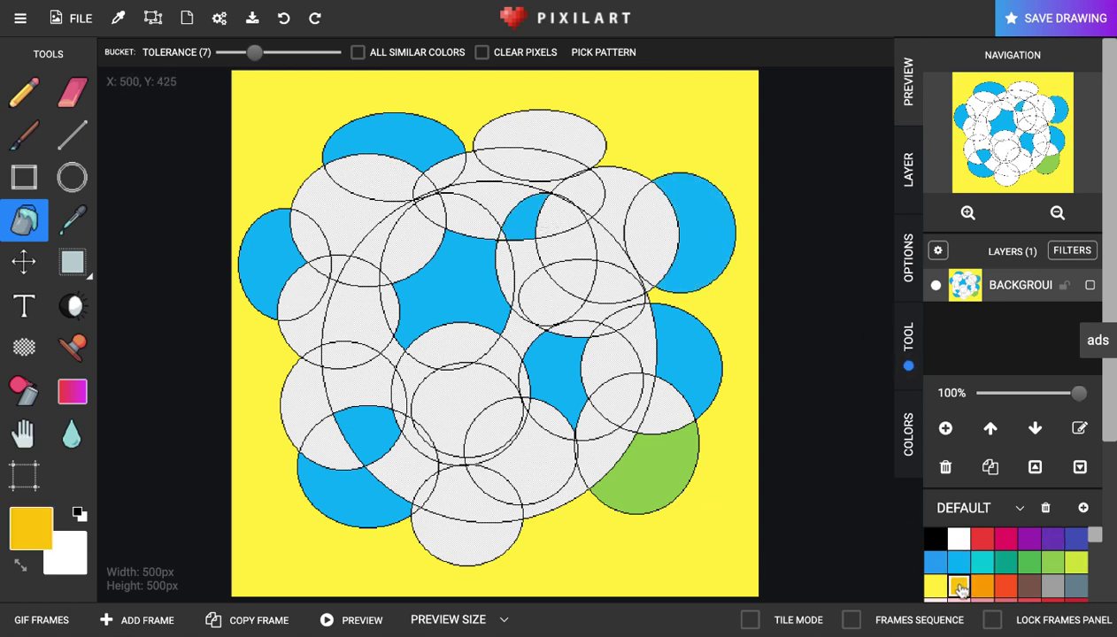
left_click(526, 467)
left_click(467, 538)
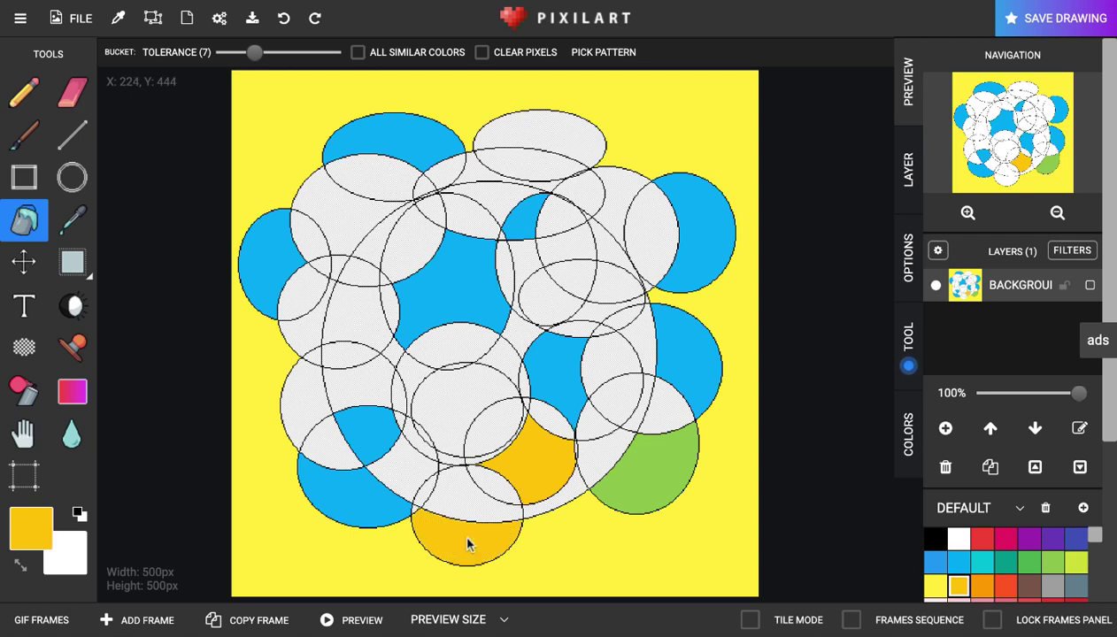
left_click(365, 331)
left_click(531, 270)
left_click(633, 229)
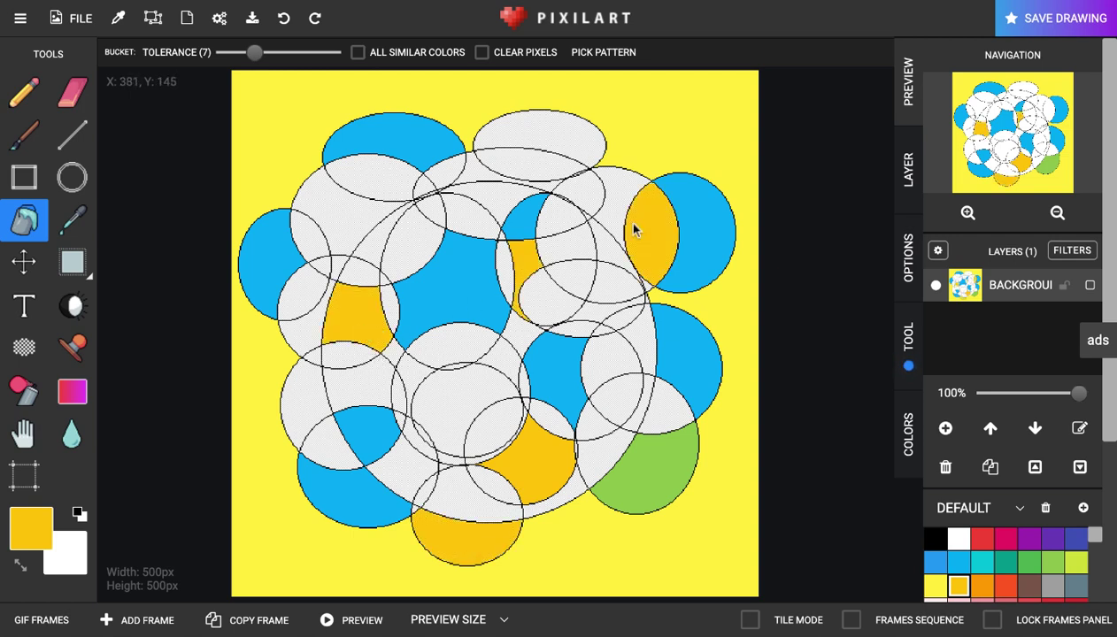
left_click(542, 148)
left_click(359, 214)
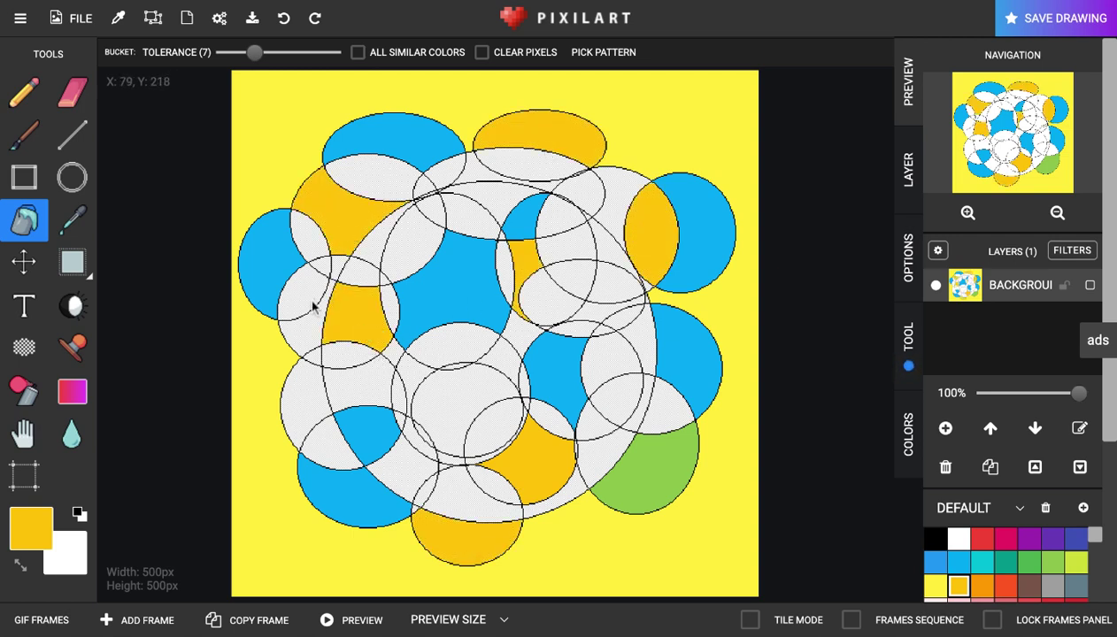
left_click(306, 416)
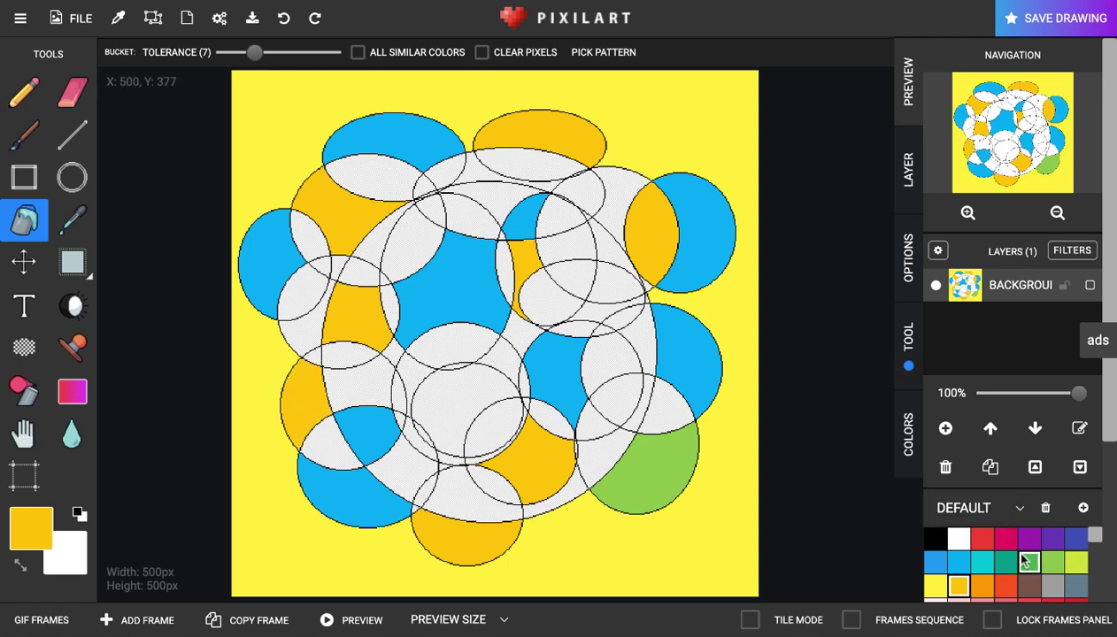
Fill six regions with dark red, including the small circle in the lower middle and overlap slivers around the large circle.
scroll(1022, 561, "down", 3)
left_click(959, 554)
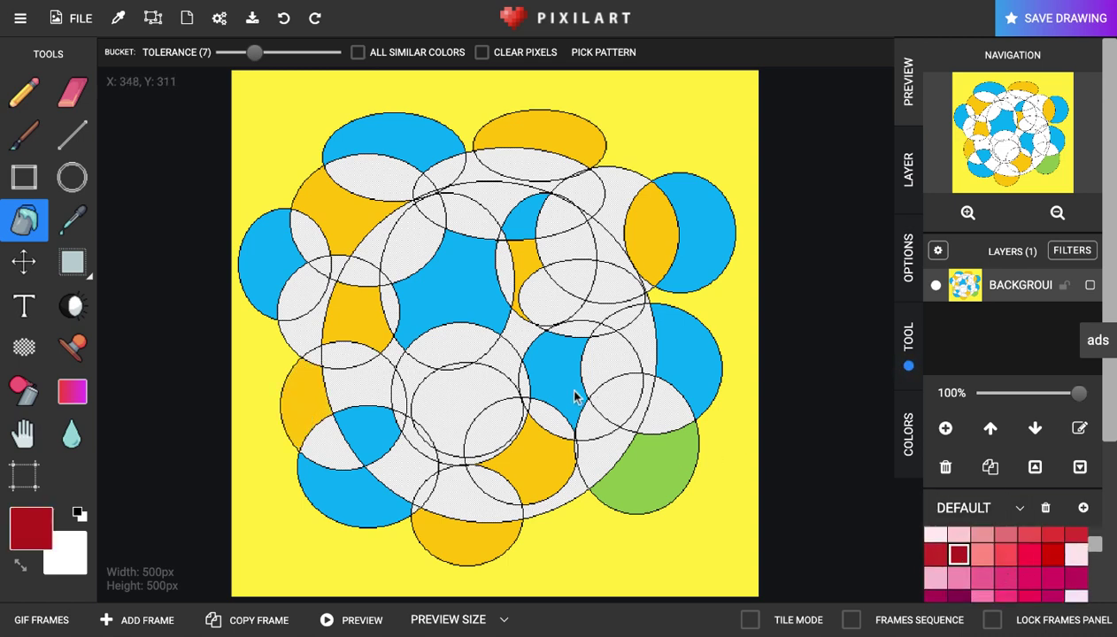
left_click(583, 459)
left_click(442, 401)
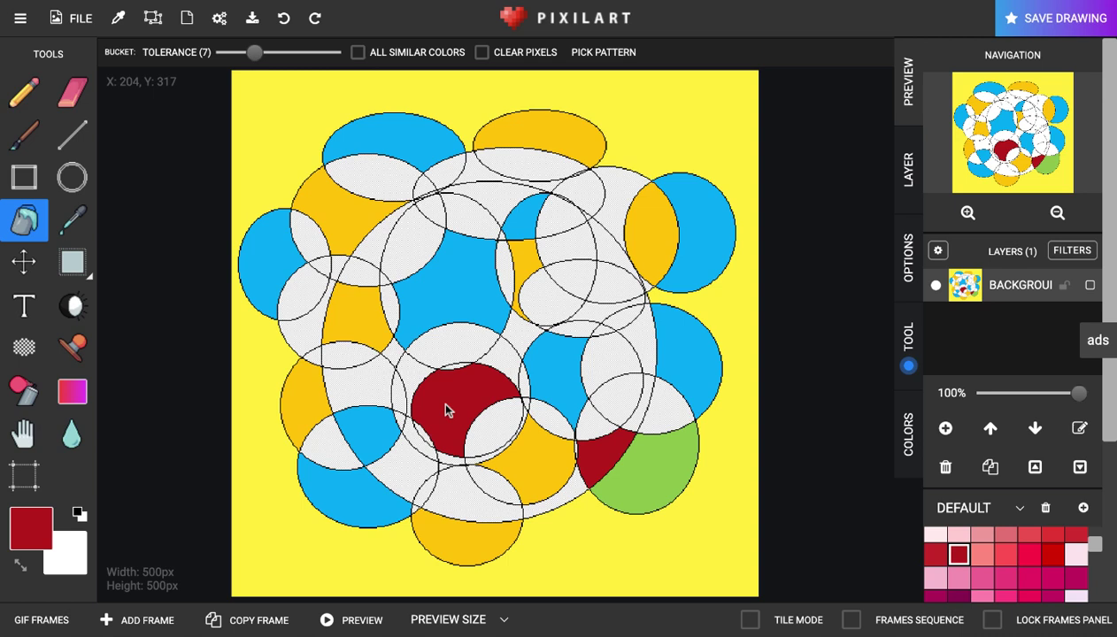
left_click(568, 238)
left_click(373, 264)
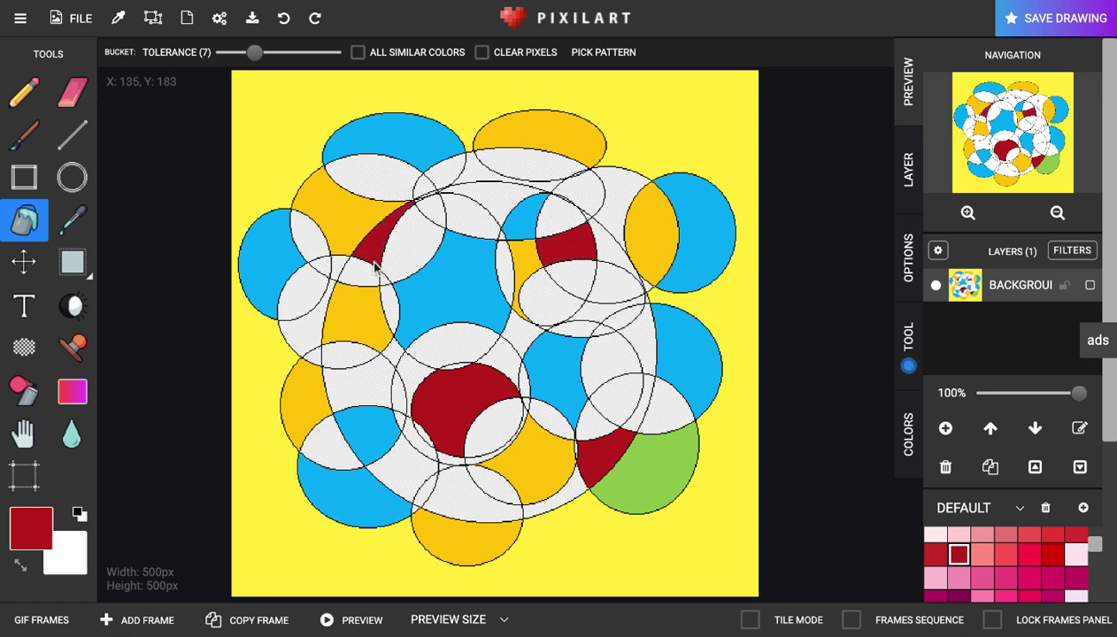
left_click(330, 431)
left_click(307, 254)
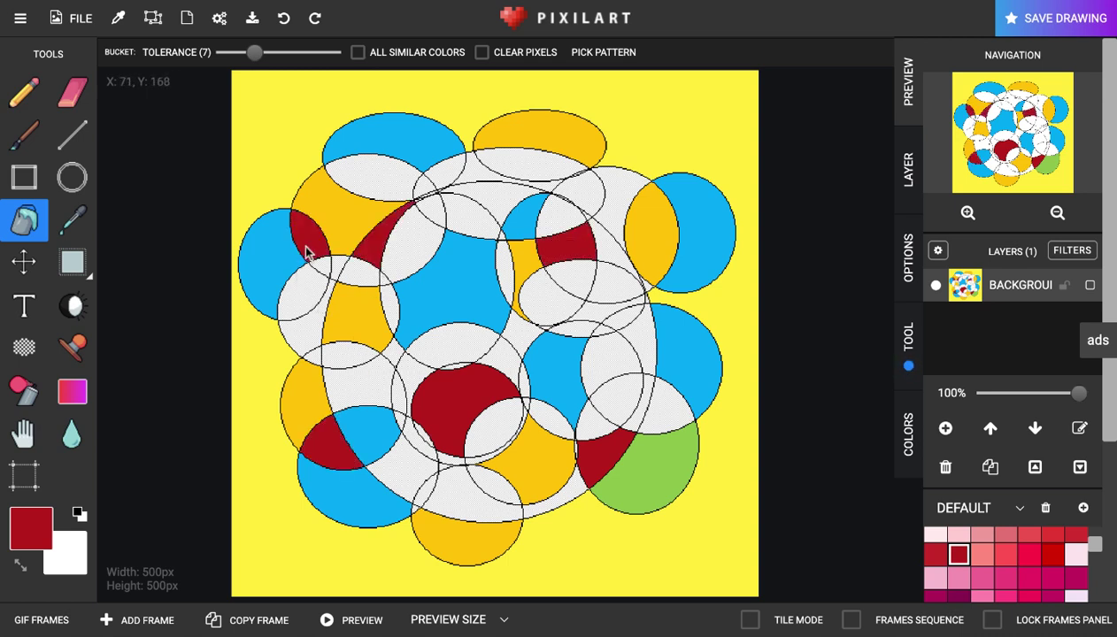
Fill the lower part of the top-right ellipse and a tiny sliver at the large circle's right edge with dark red, and dismiss the advertisement.
left_click(509, 168)
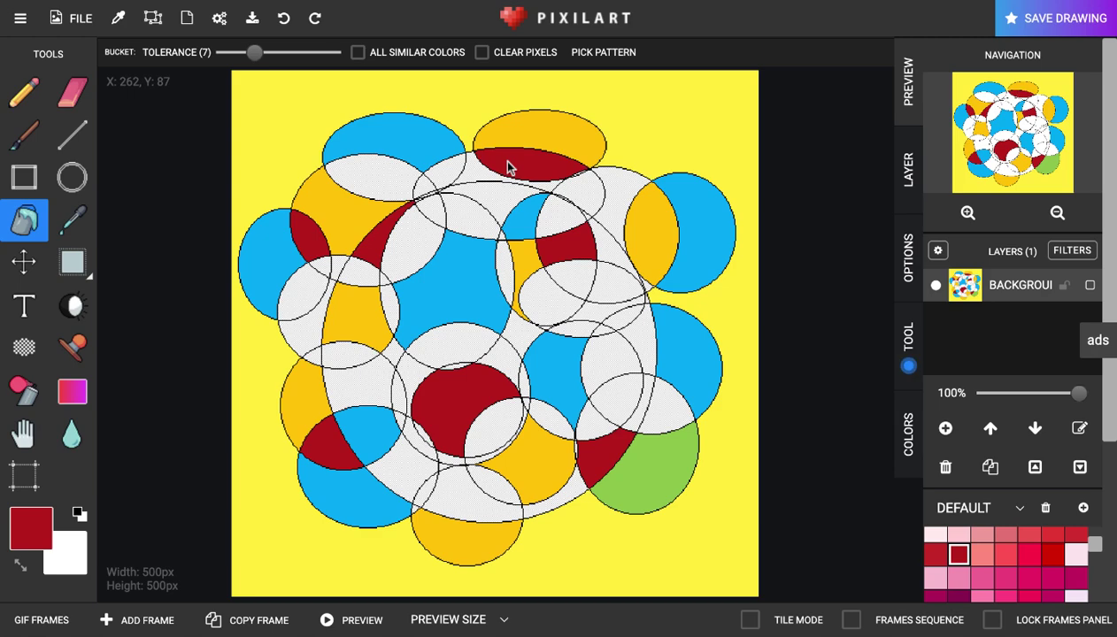
left_click(645, 283)
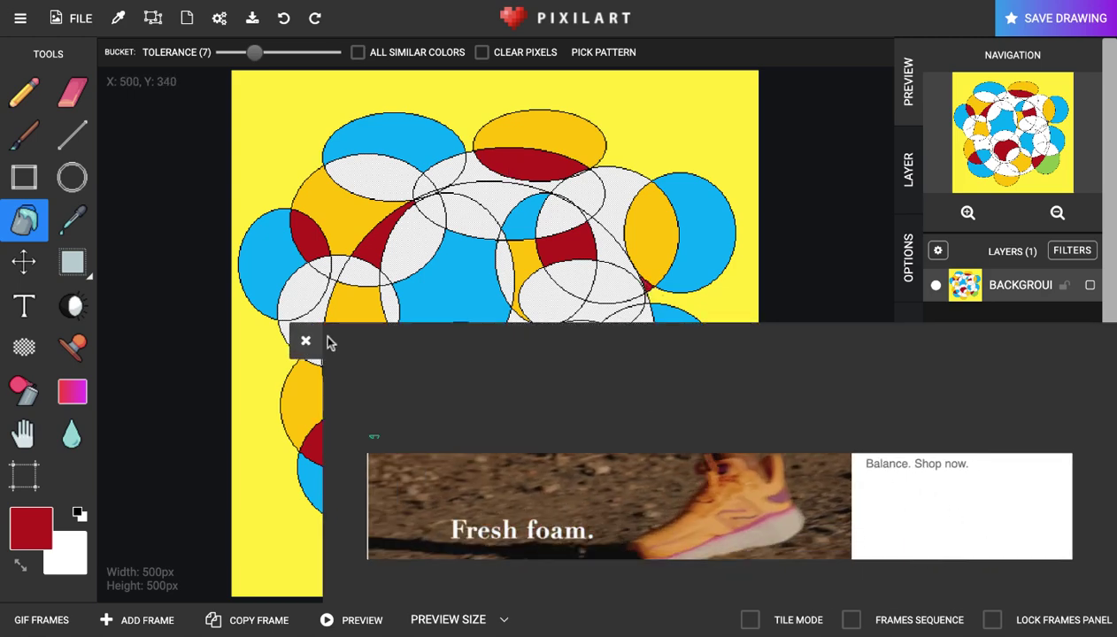
left_click(304, 342)
Fill five overlap regions with periwinkle, including those in the lower right, the right ellipse, the upper left and the lower left.
scroll(980, 574, "down", 2)
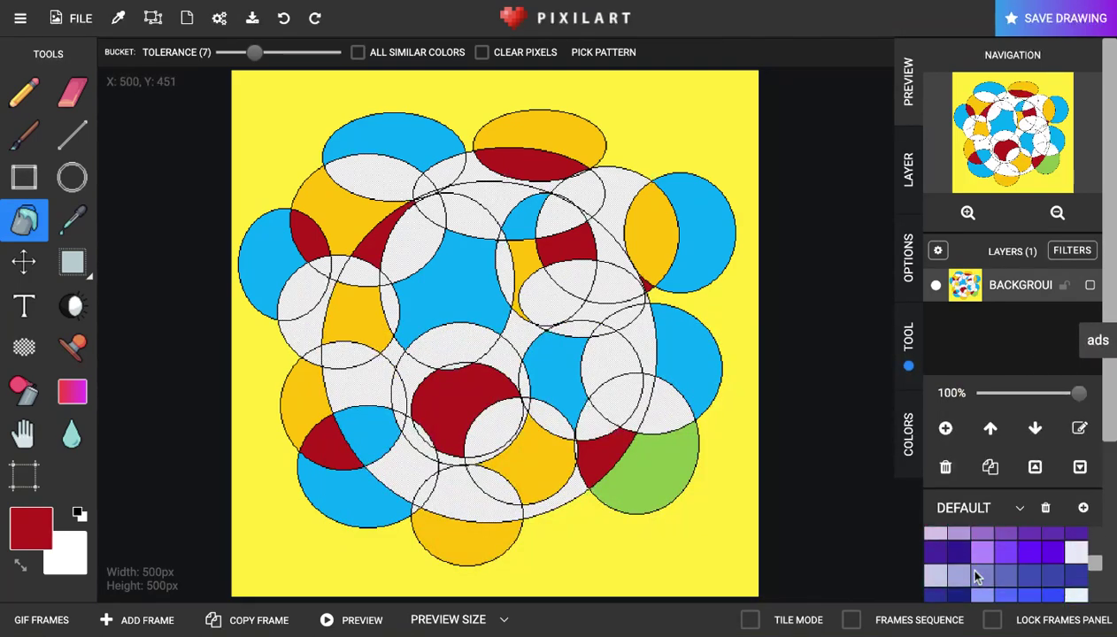
left_click(981, 577)
left_click(636, 407)
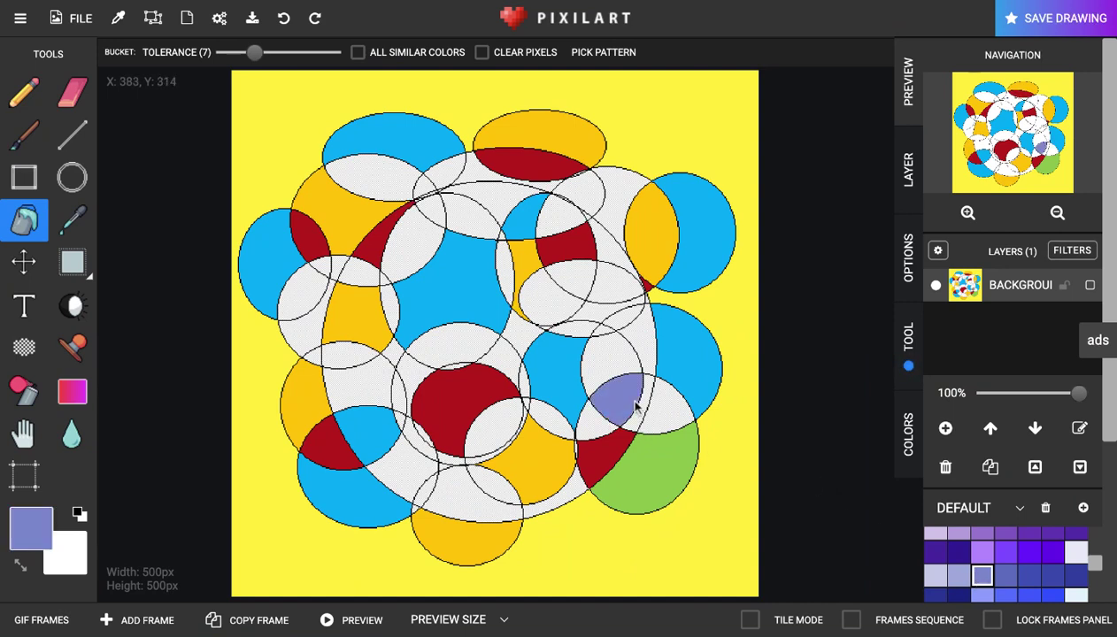
left_click(611, 292)
left_click(429, 217)
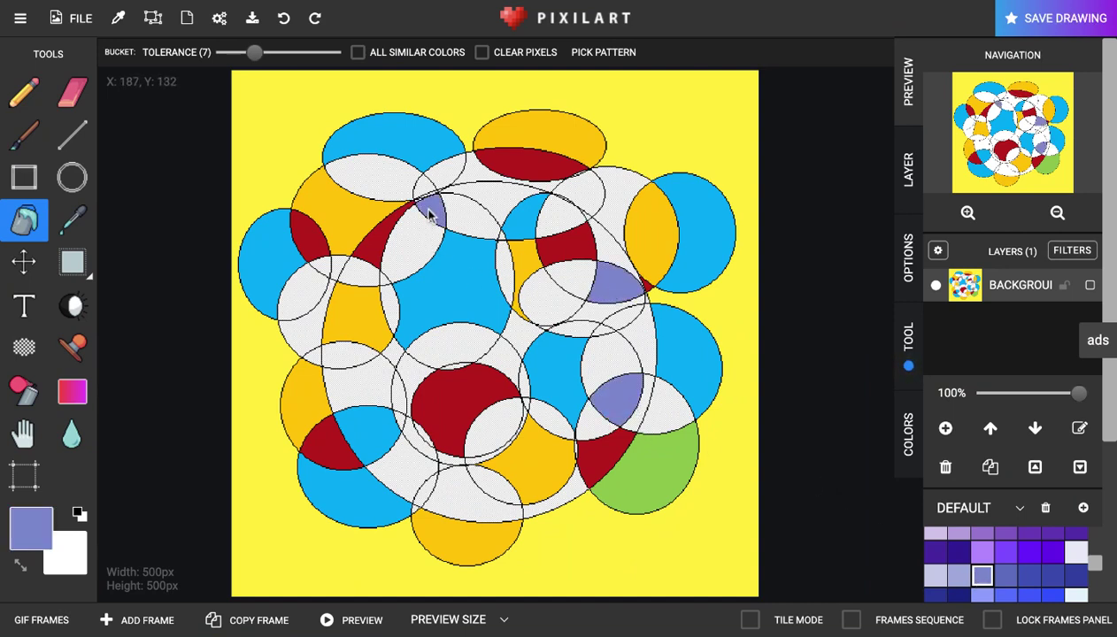
left_click(324, 360)
left_click(420, 469)
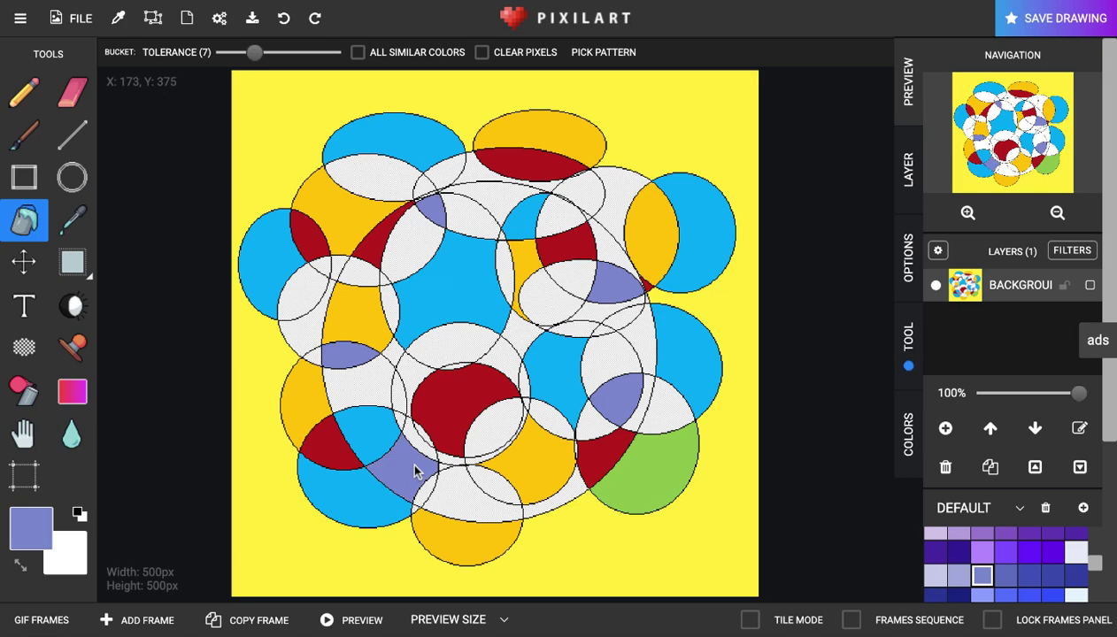
Fill seven regions with turquoise, including the top-left ellipse overlap, the bottom circle overlap and the outer part of the upper-right circle.
scroll(981, 529, "down", 5)
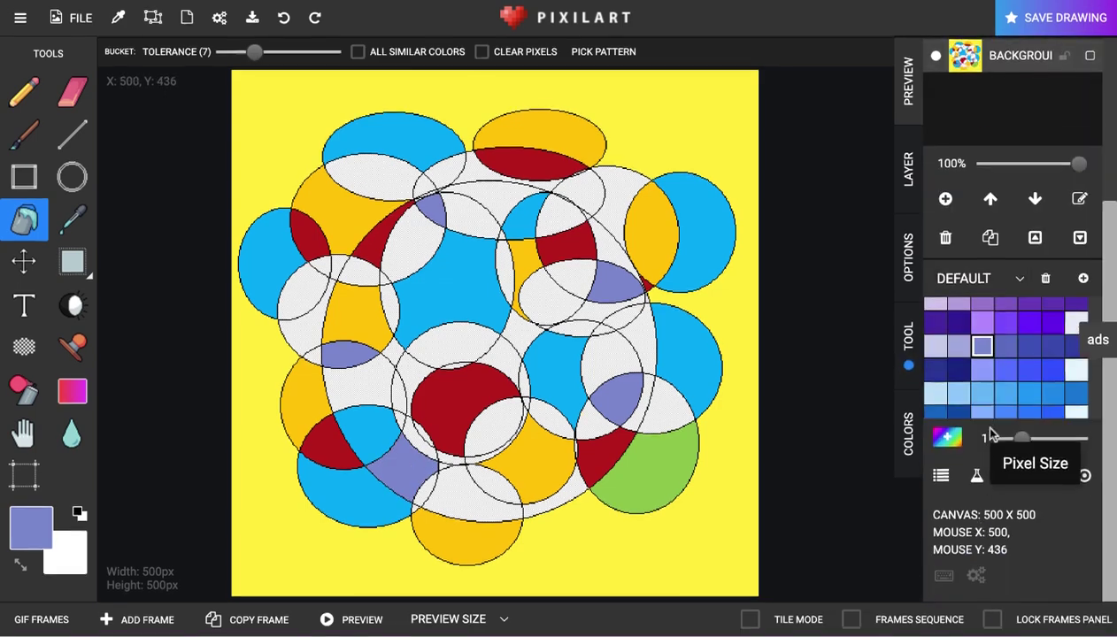
scroll(1000, 369, "down", 3)
scroll(1000, 365, "down", 3)
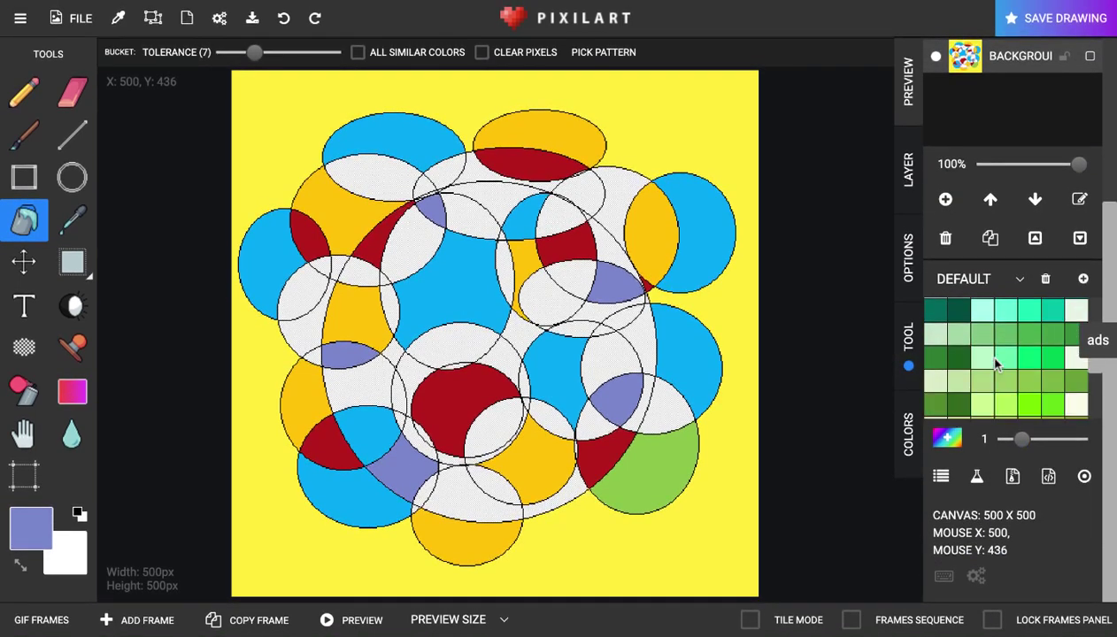
left_click(1029, 309)
left_click(596, 371)
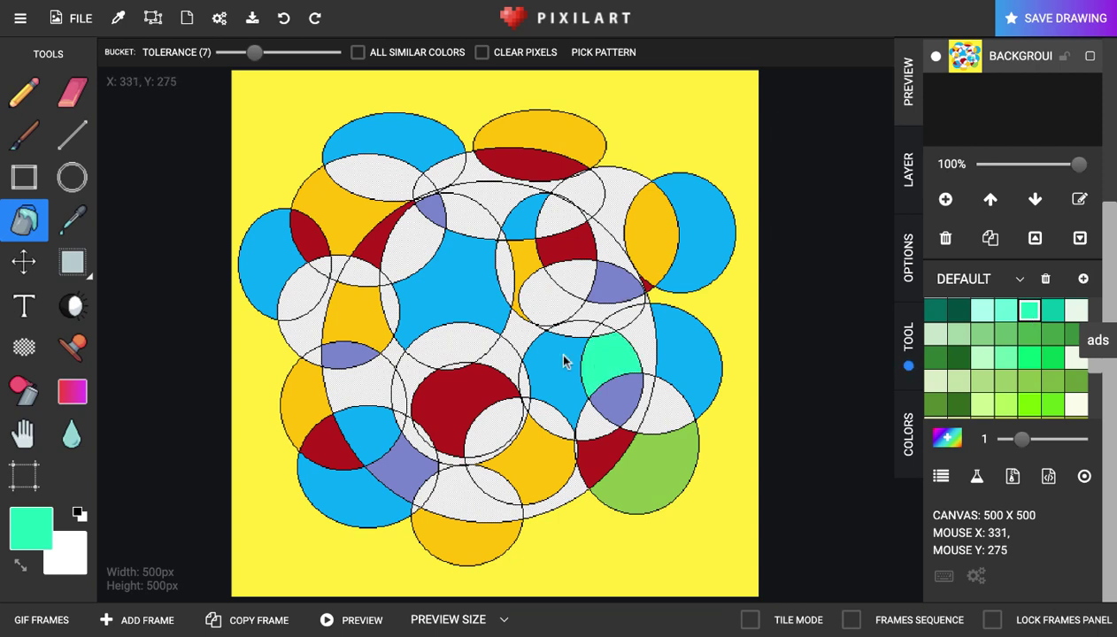
left_click(506, 280)
left_click(307, 338)
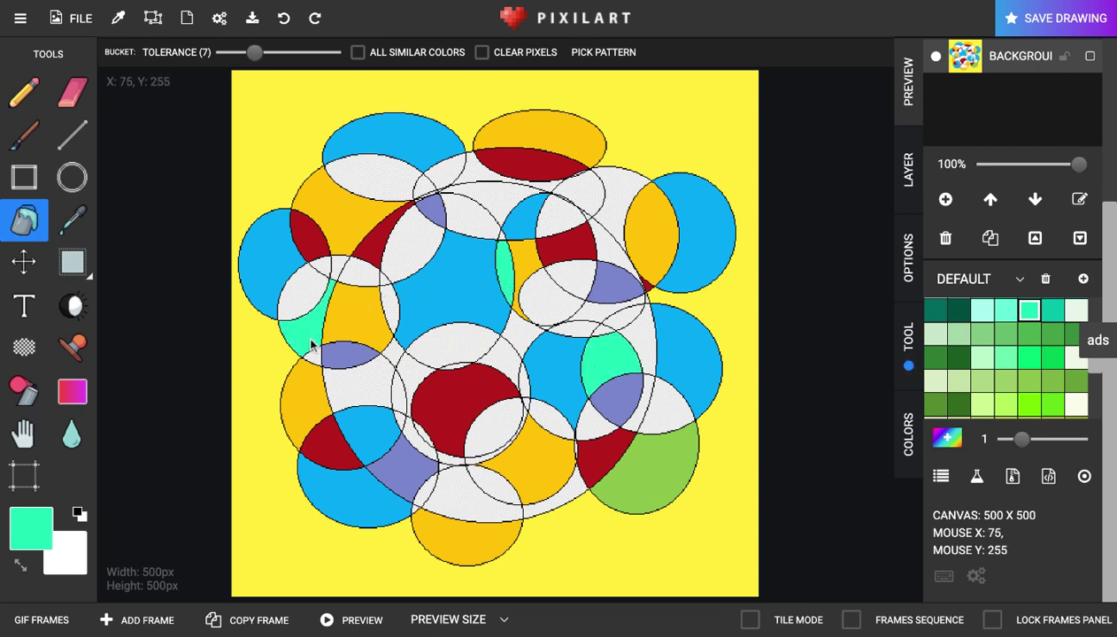
left_click(400, 168)
left_click(617, 188)
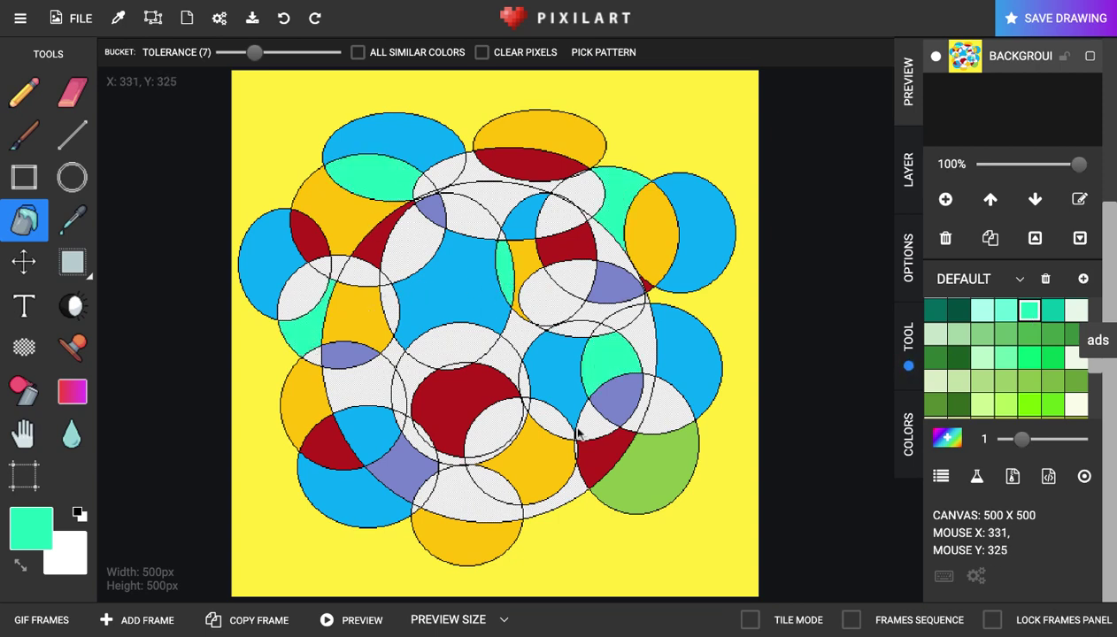
left_click(478, 506)
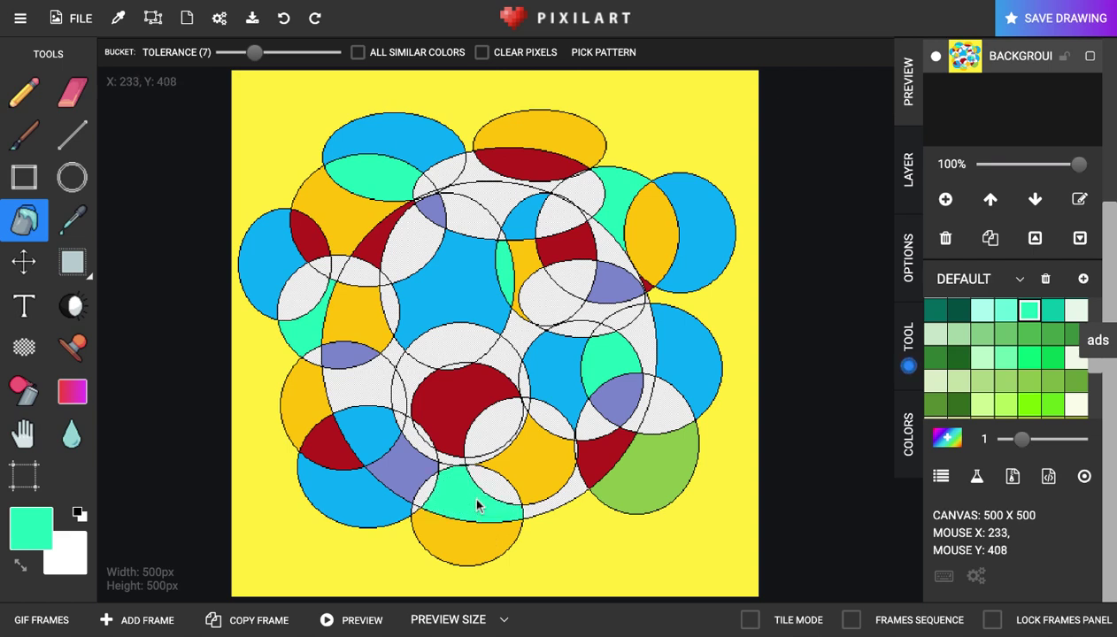
left_click(671, 408)
Fill eight regions with bright lime green, including the left overlaps, the right ellipse's inner part and the sliver at the large circle's right edge.
left_click(1028, 404)
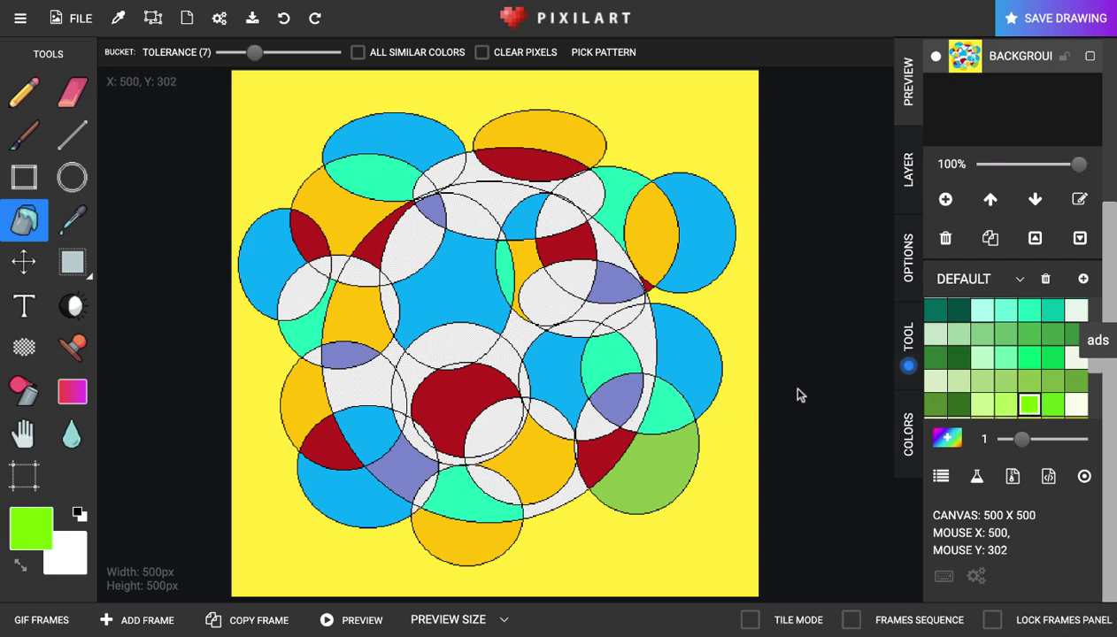
left_click(549, 420)
left_click(358, 384)
left_click(398, 271)
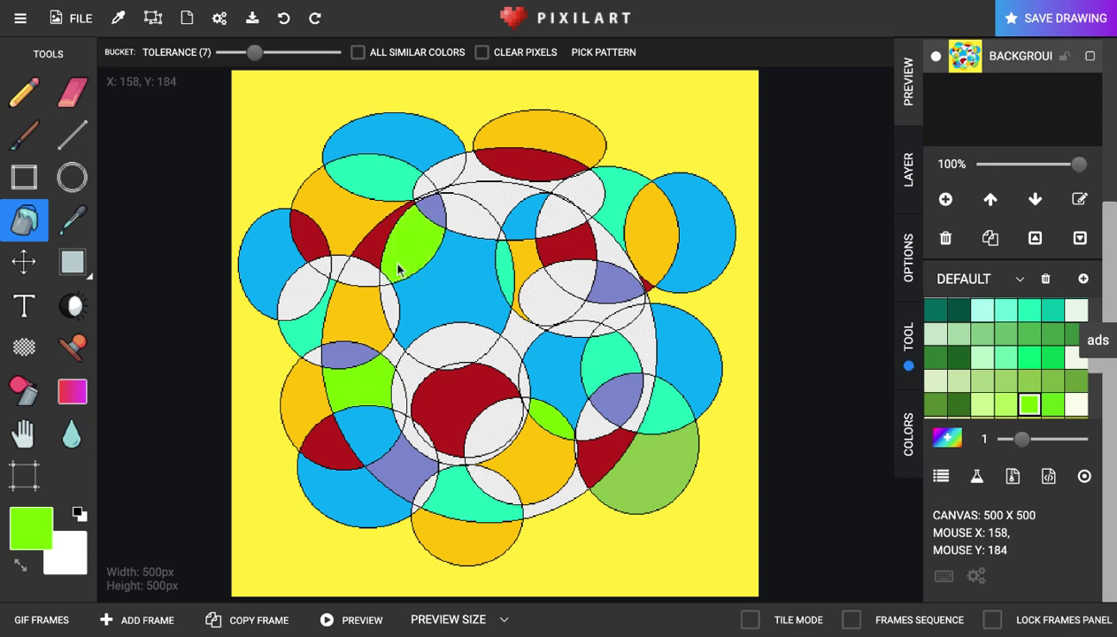
left_click(547, 309)
left_click(501, 360)
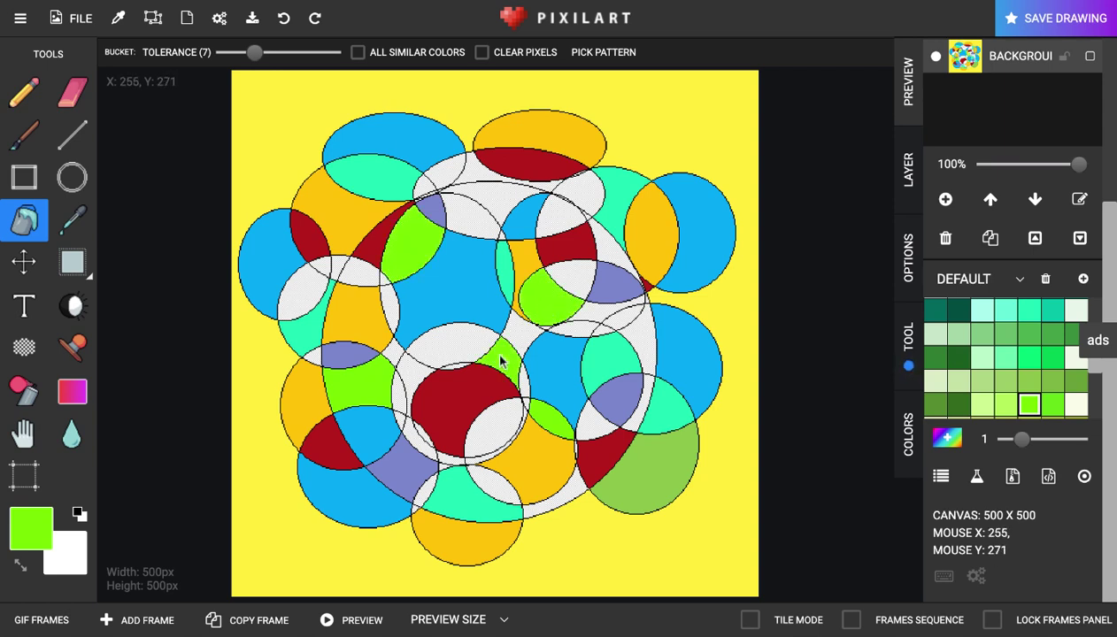
left_click(647, 336)
left_click(595, 212)
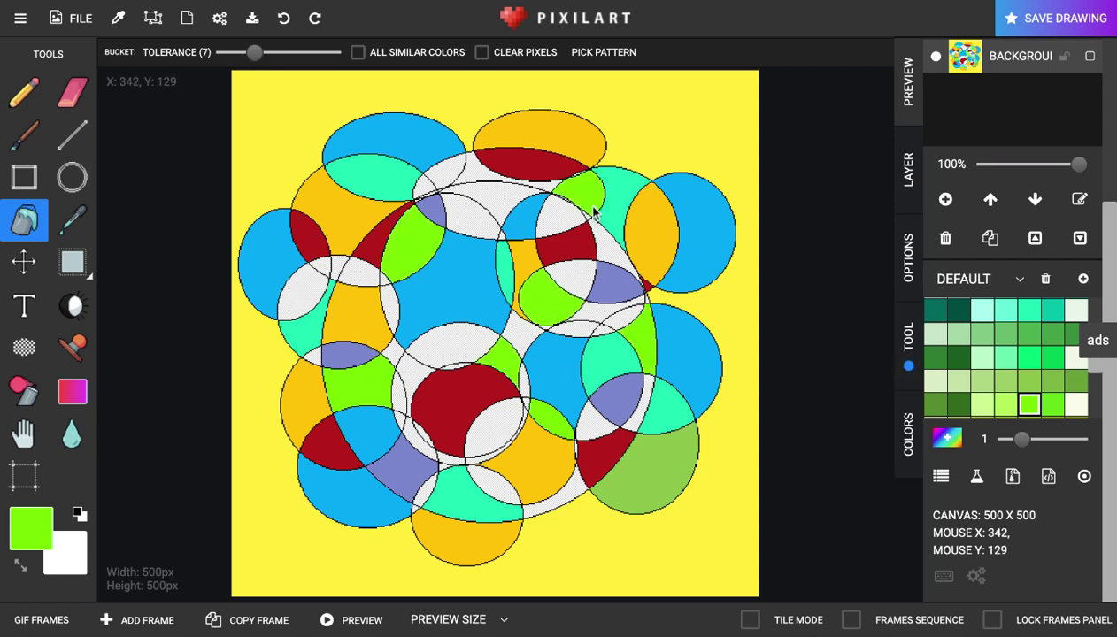
left_click(314, 277)
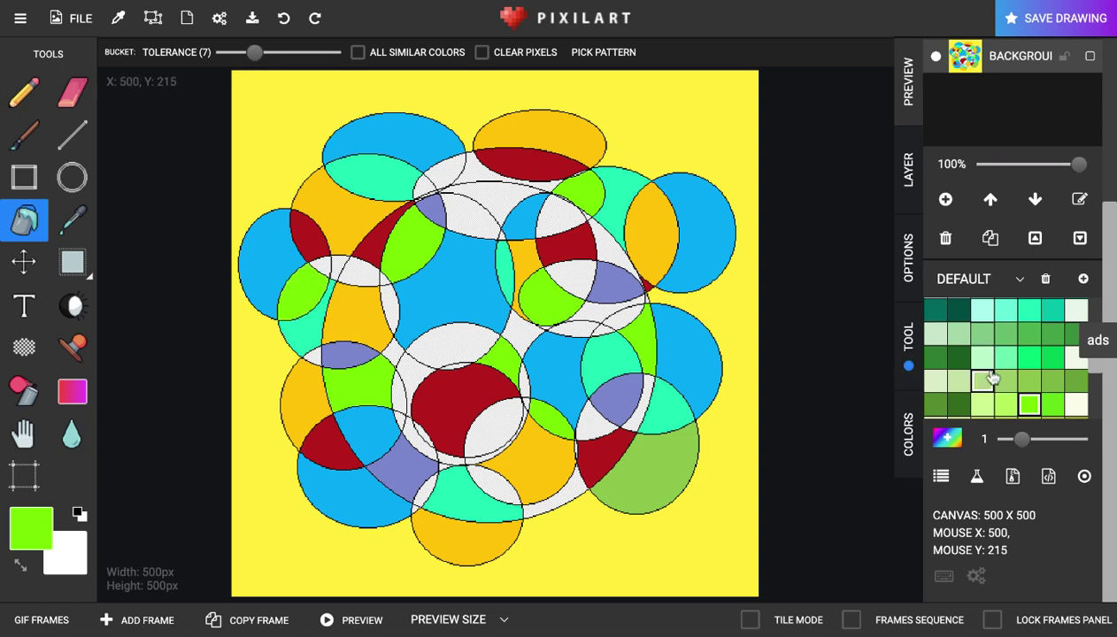
Fill six regions with dark grey, including the overlap on the dark red circle and the band below the top-right ellipse, undoing the extra upper-ellipse fill.
left_click(977, 406)
scroll(969, 389, "down", 6)
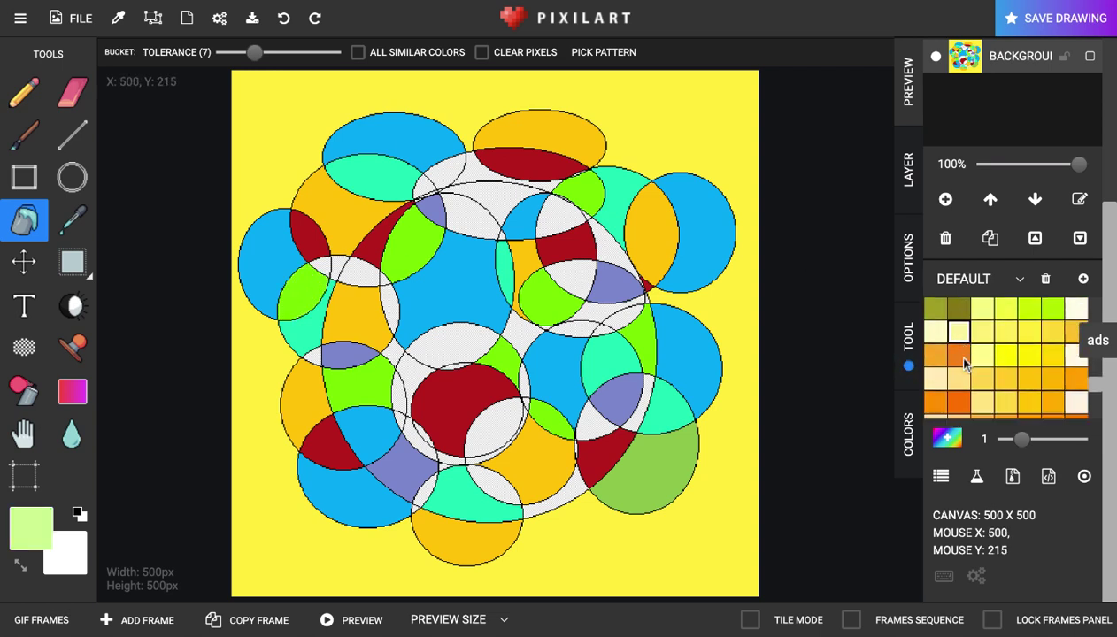
scroll(965, 363, "down", 3)
left_click(981, 360)
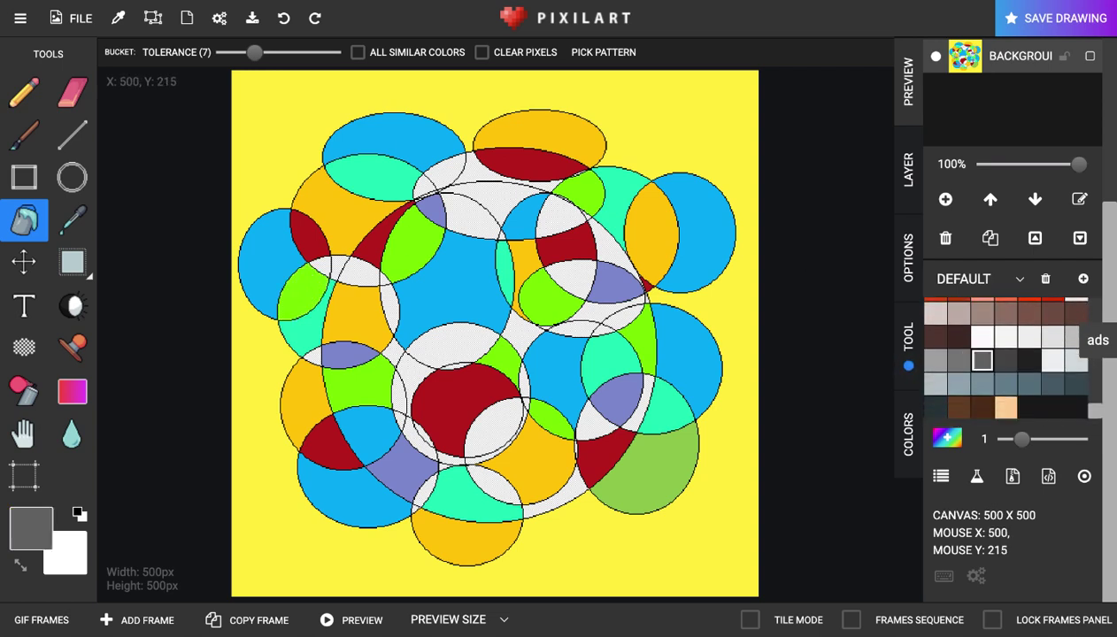
left_click(577, 432)
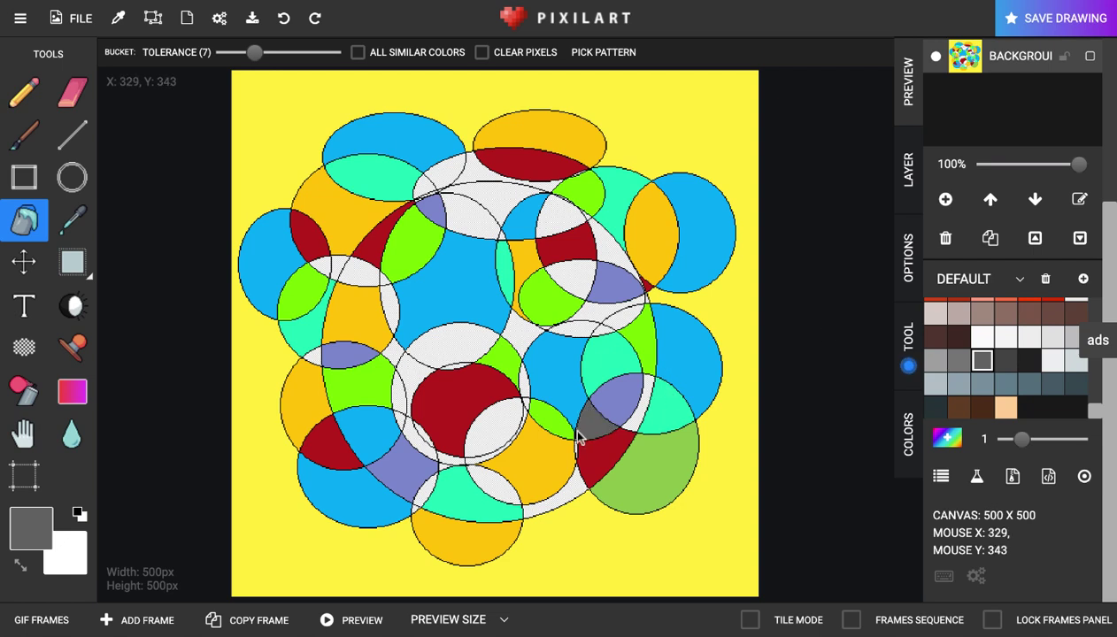
left_click(574, 493)
left_click(483, 445)
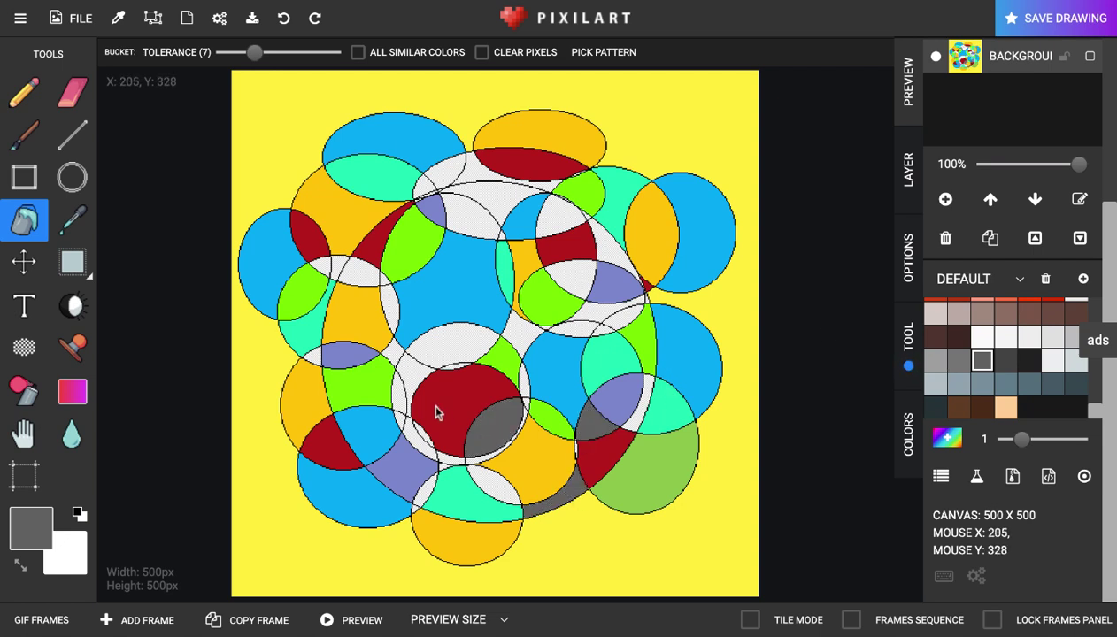
left_click(390, 347)
left_click(361, 279)
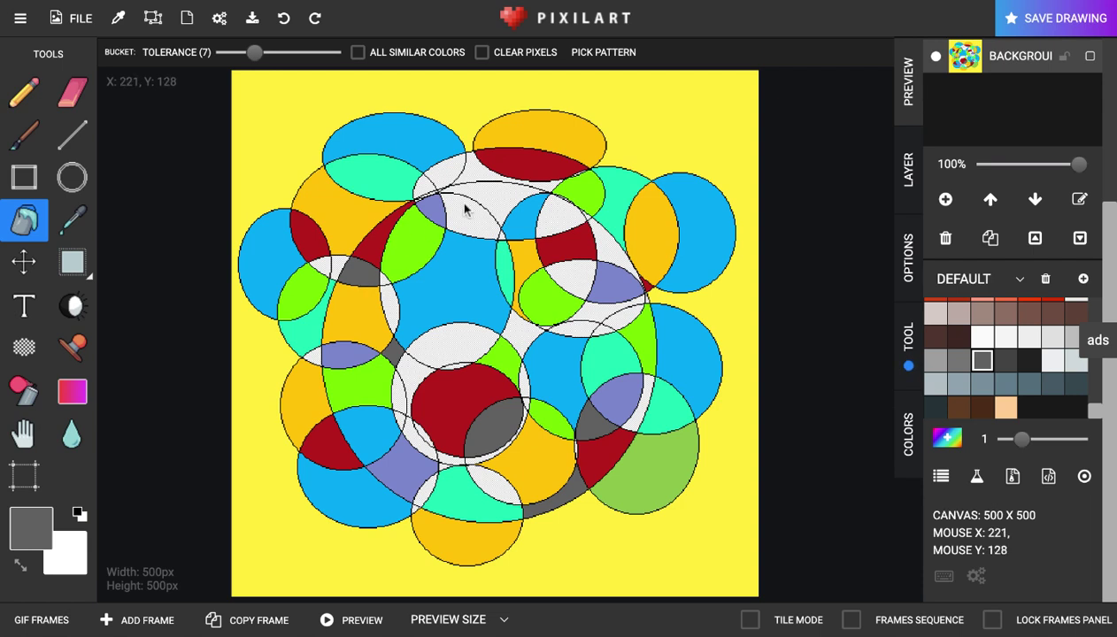
left_click(475, 174)
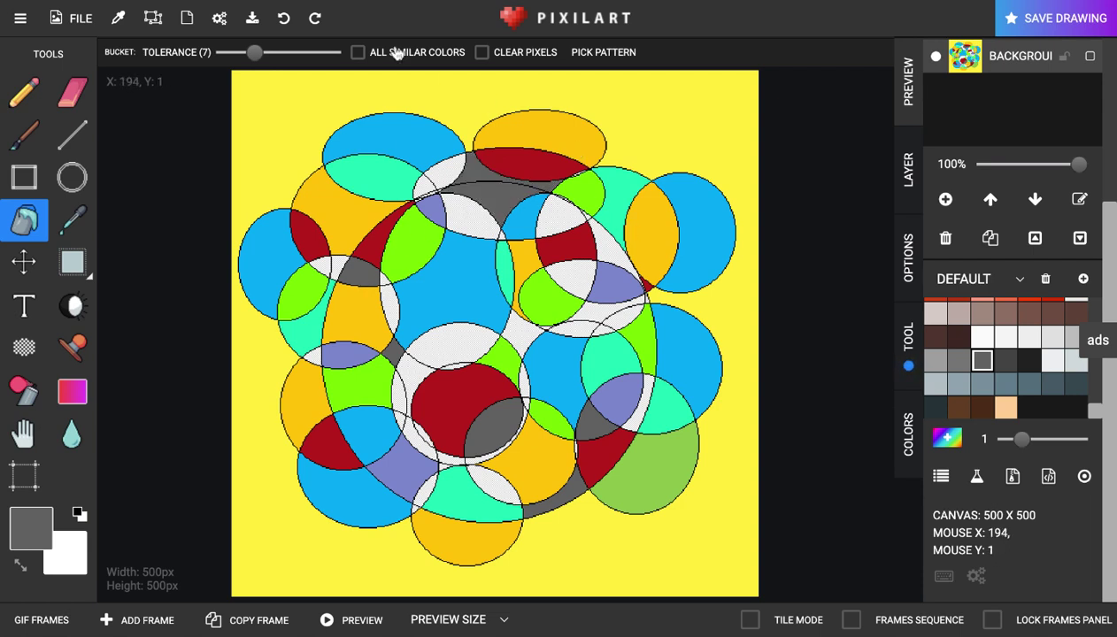
left_click(283, 18)
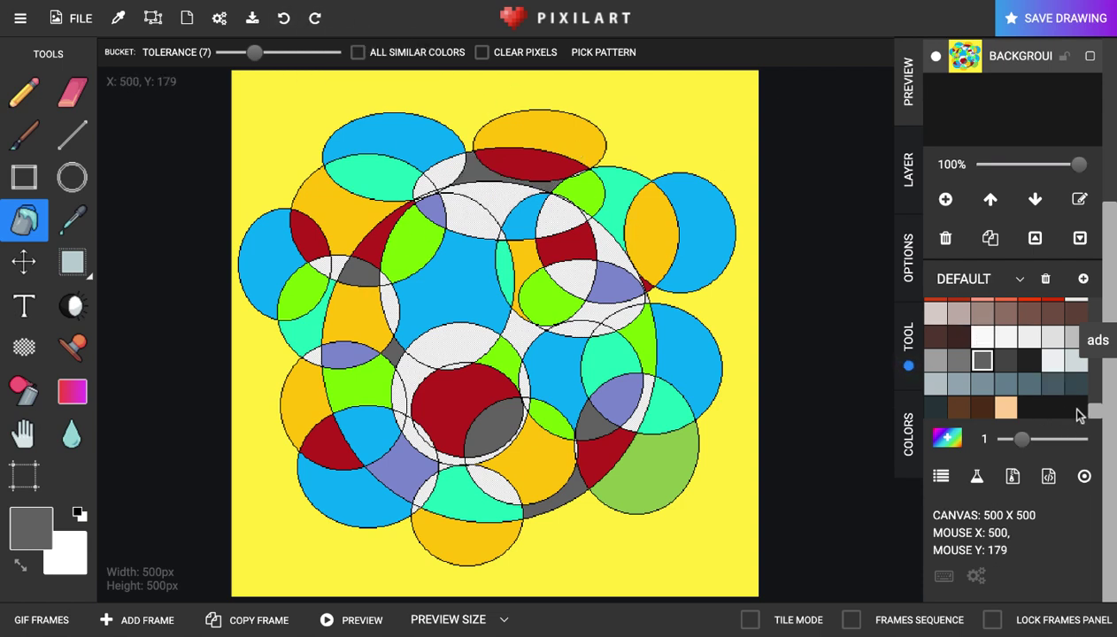
Fill overlap regions with near-black, including the lower-right sliver, the bottom circle overlap, the area beside the dark red circle and the top-left ellipse overlap.
left_click(1029, 361)
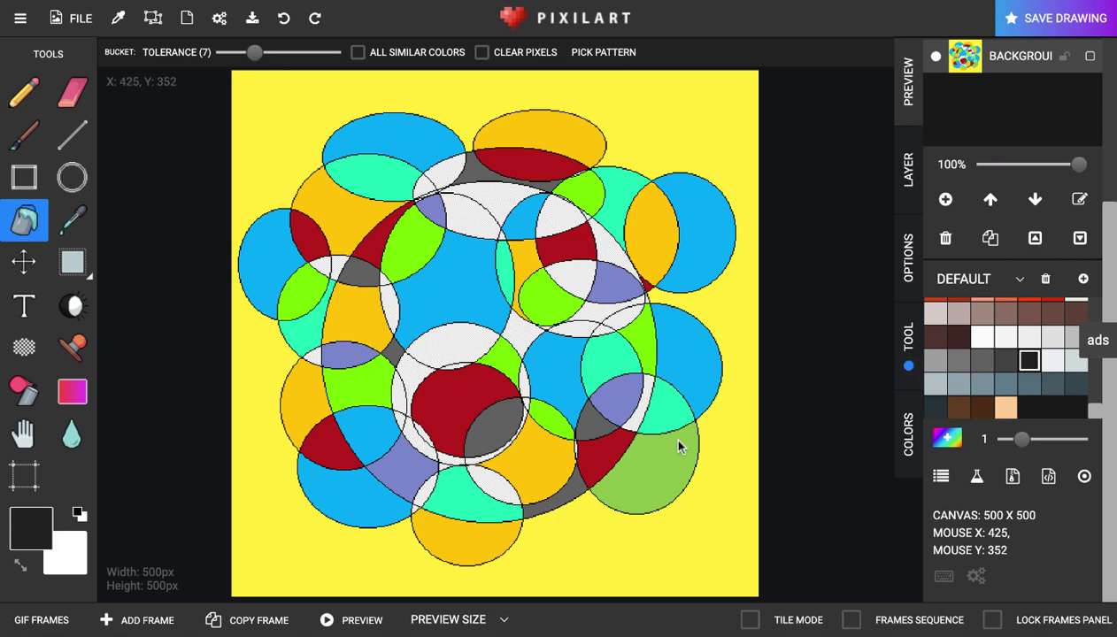
left_click(630, 424)
left_click(491, 494)
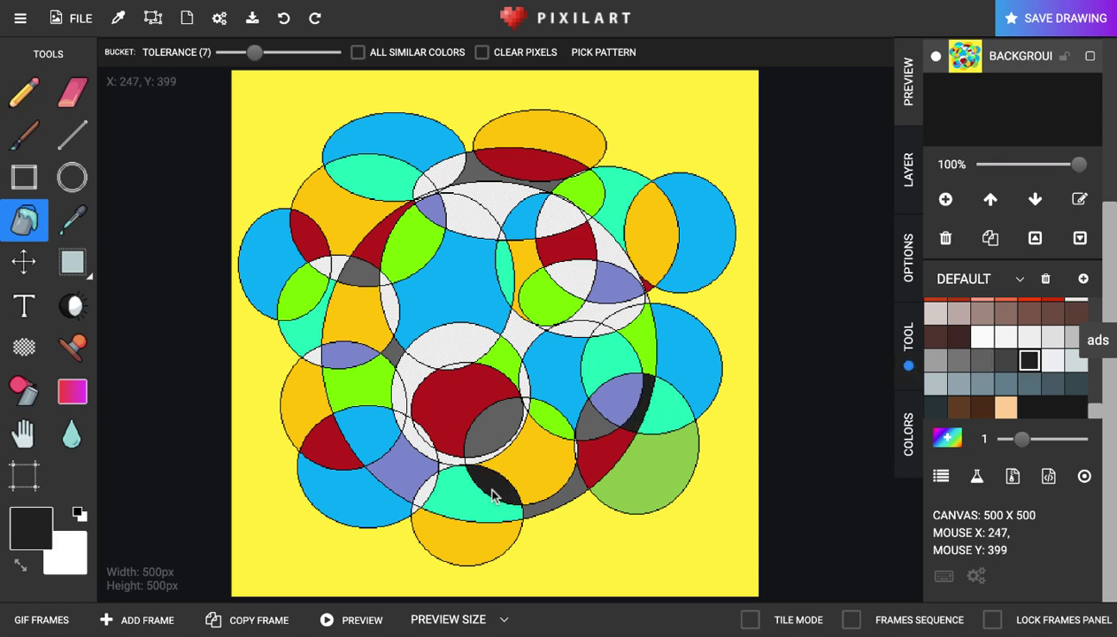
left_click(416, 390)
left_click(558, 212)
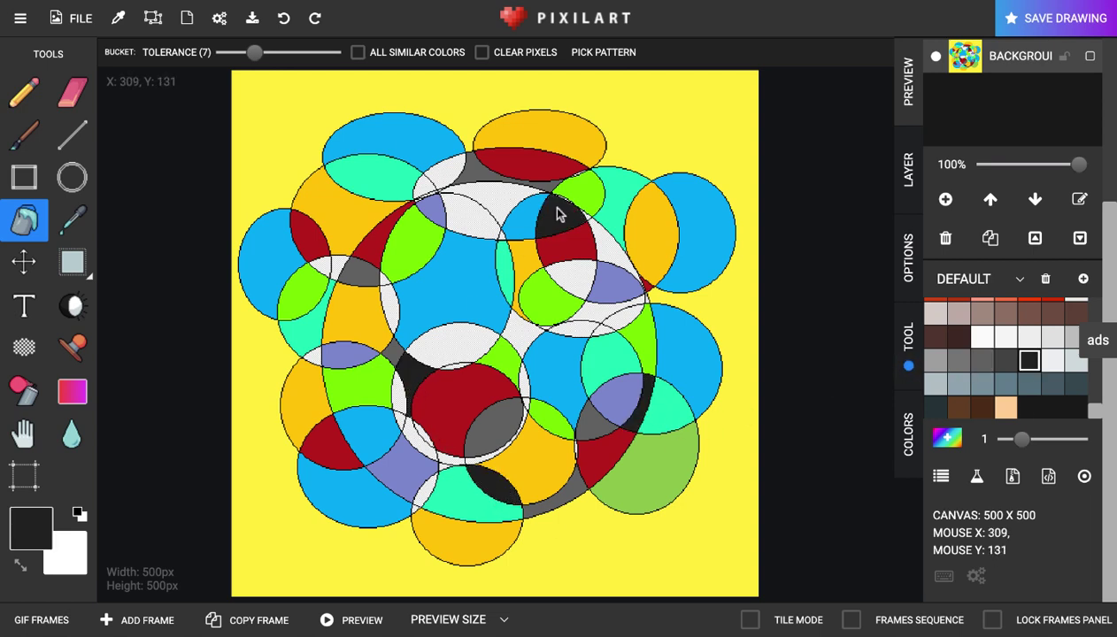
left_click(445, 170)
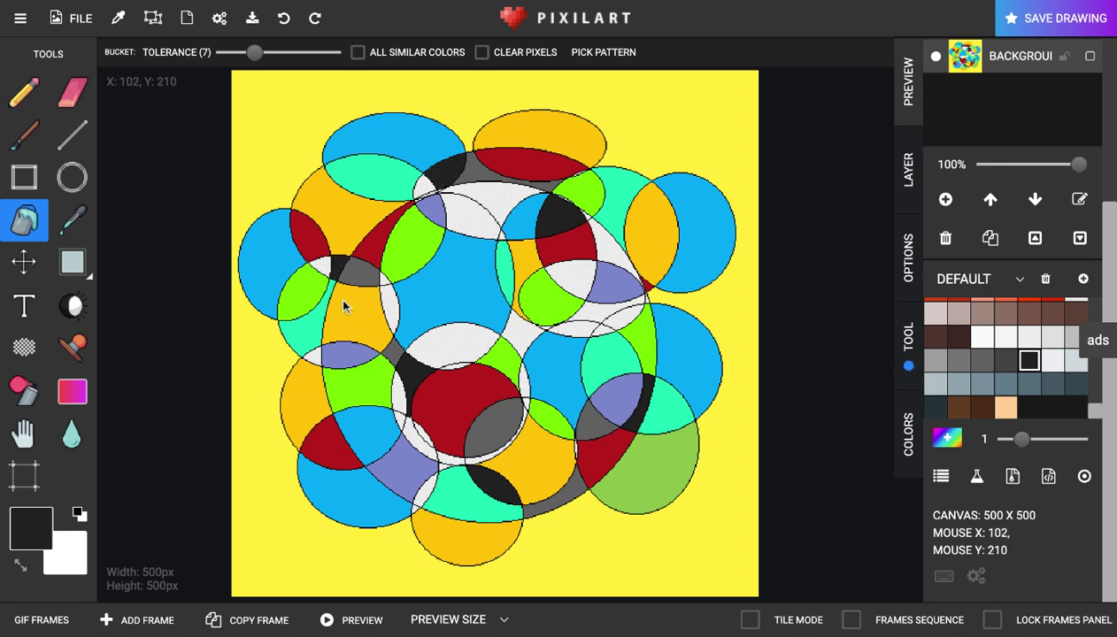
Undo the near-black fill above the dark red circle, and fill the right ellipse's lower part, small lower-left overlaps and the upper ellipse overlap instead.
left_click(430, 346)
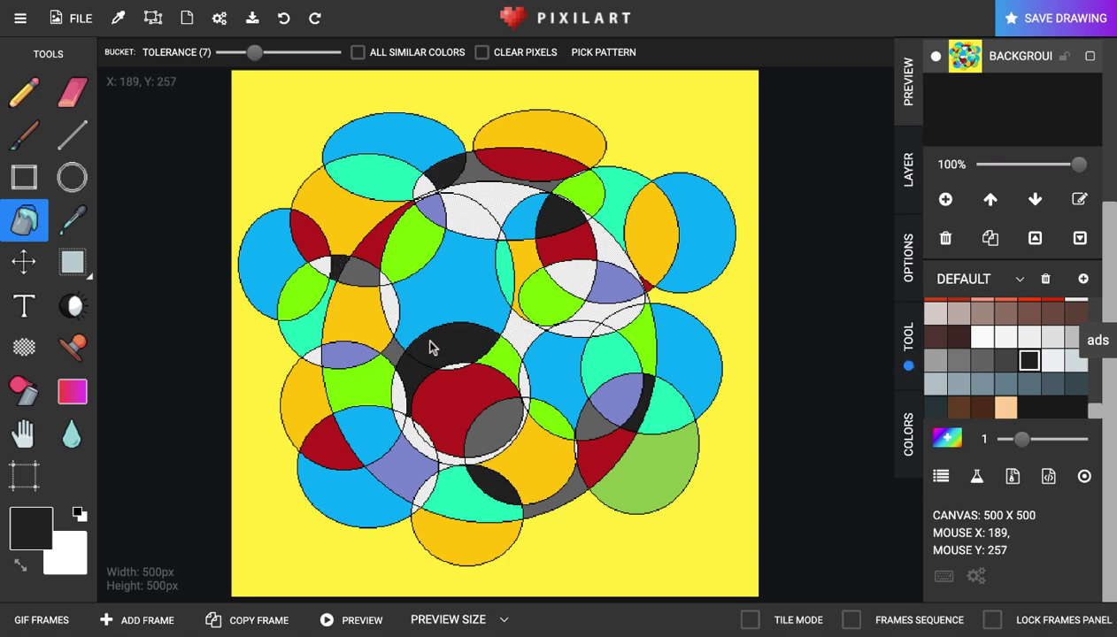
left_click(283, 18)
left_click(599, 321)
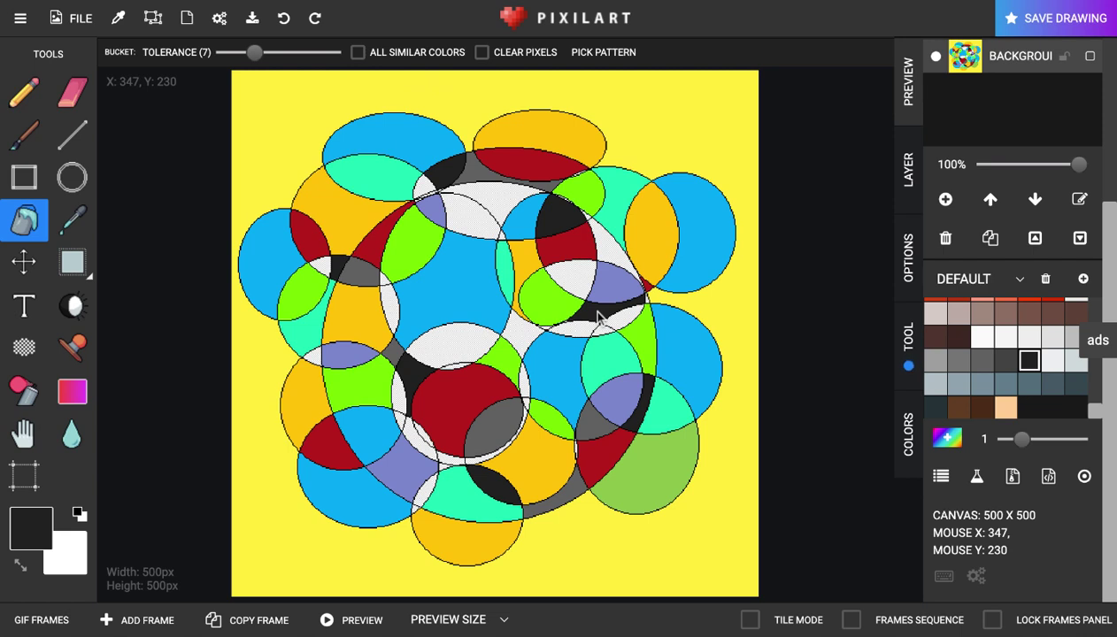
left_click(311, 353)
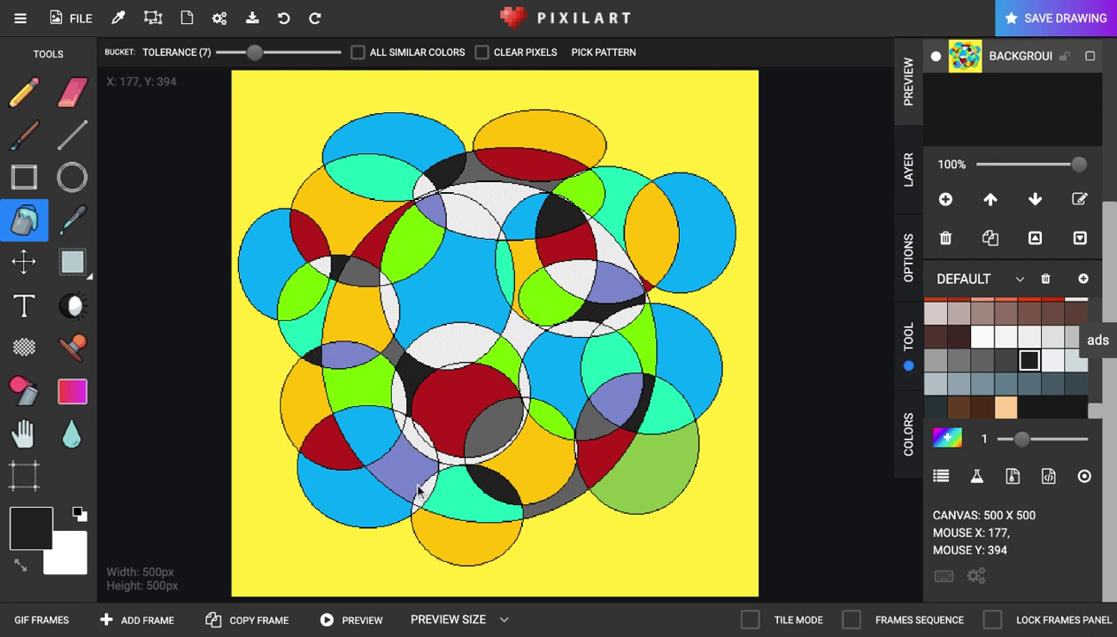
left_click(476, 220)
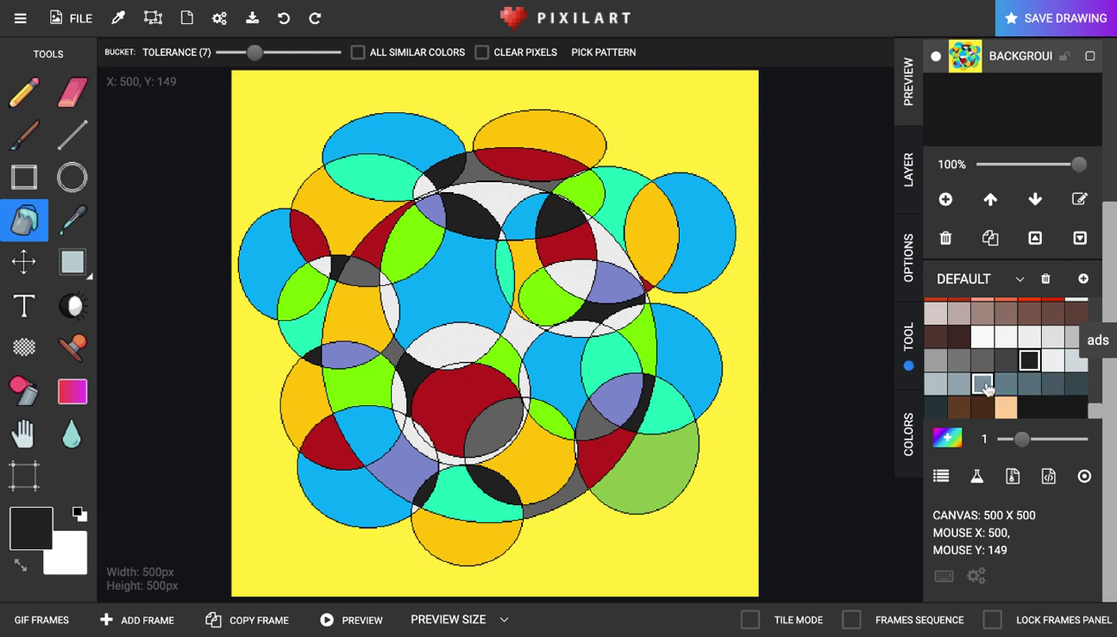
Fill five regions with blue-grey, including the upper ellipse's middle, the area right of the dark red overlap and the overlap above the dark red circle.
left_click(959, 383)
left_click(630, 323)
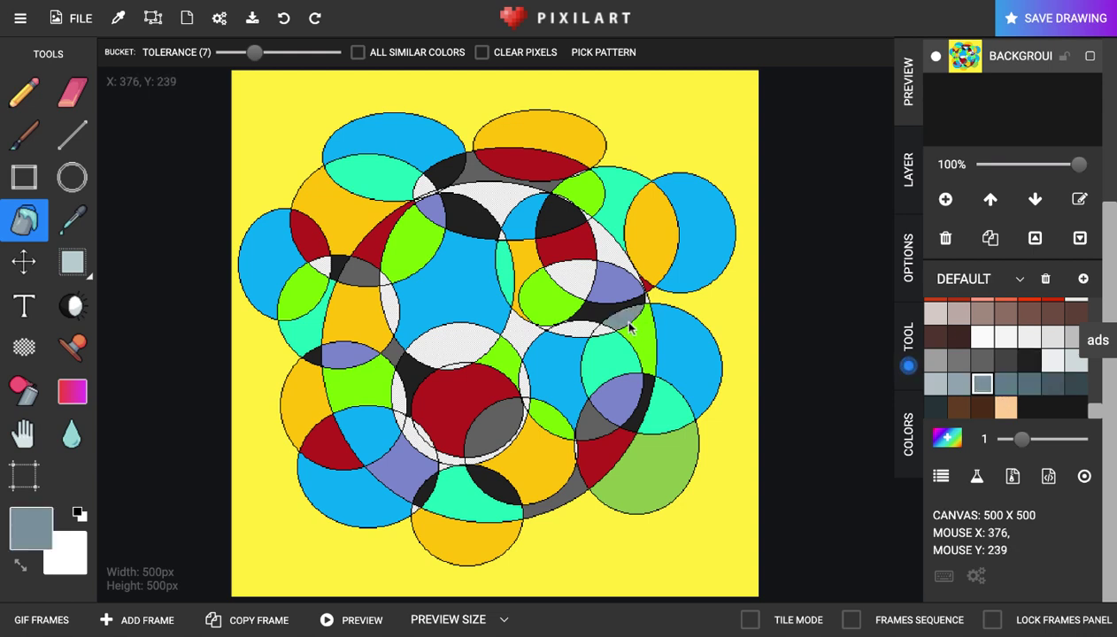
left_click(610, 252)
left_click(495, 206)
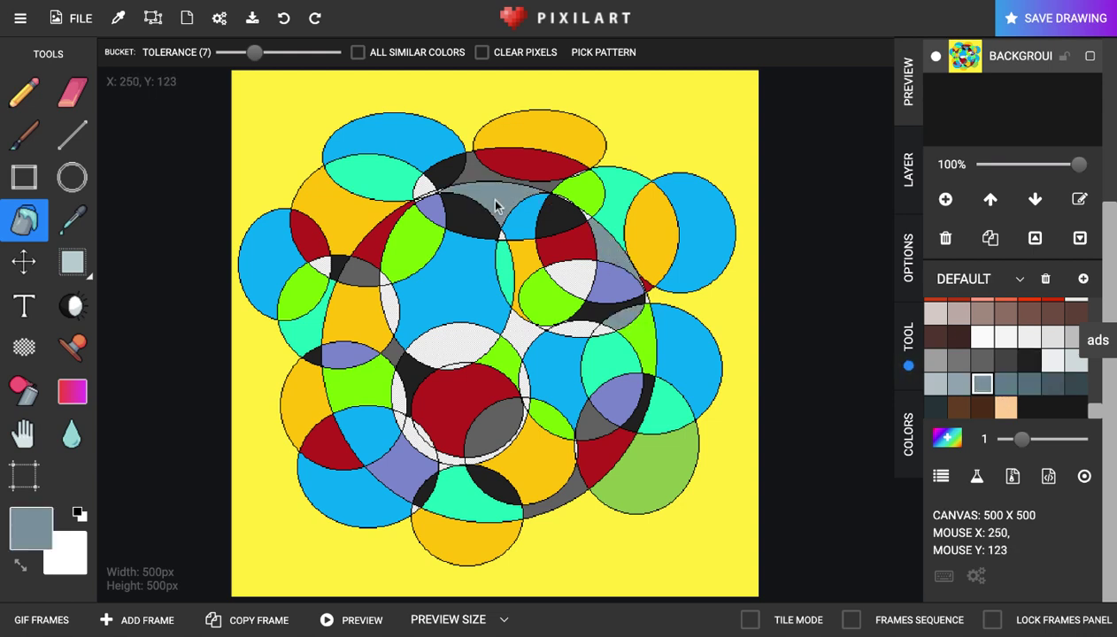
left_click(423, 195)
left_click(438, 351)
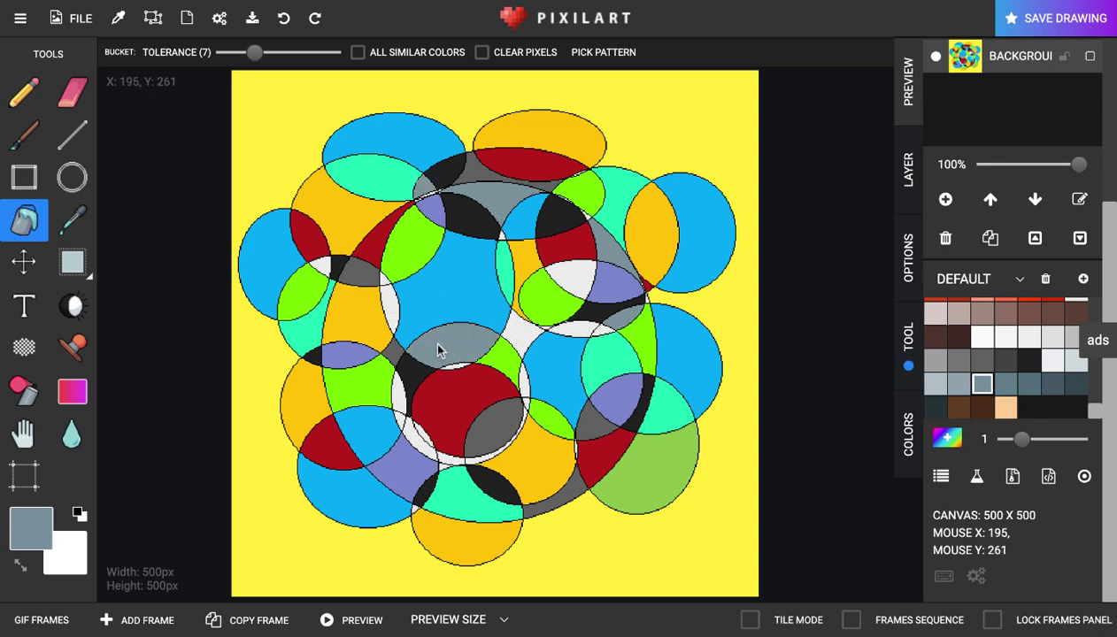
Undo the blue-grey fill of the lower-left green region and fill the narrow sliver beside it with blue-grey instead.
left_click(389, 386)
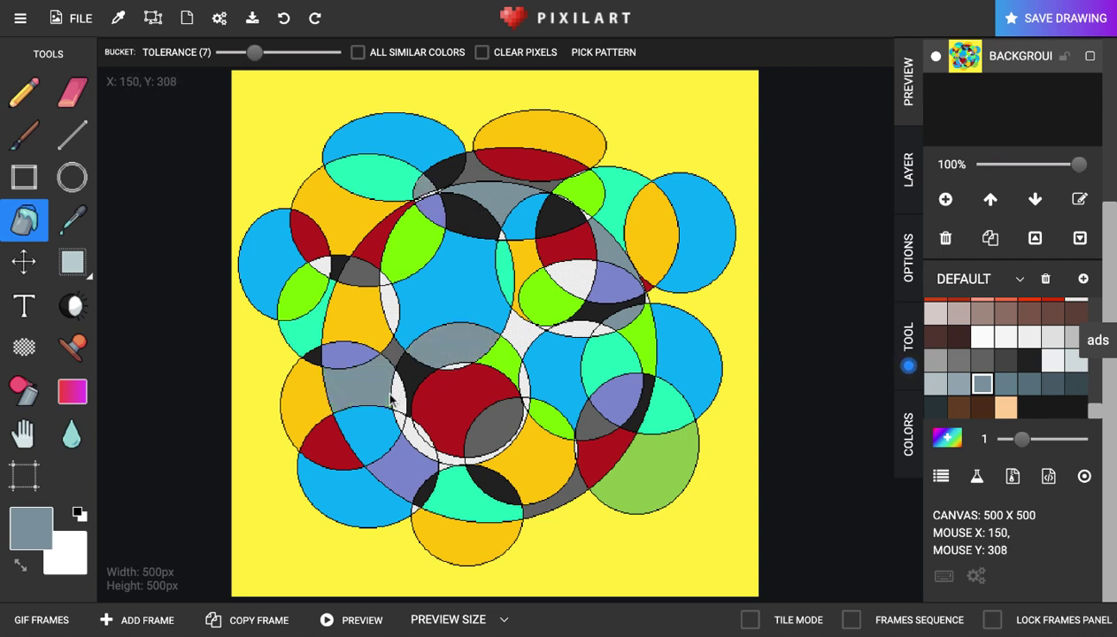
left_click(284, 26)
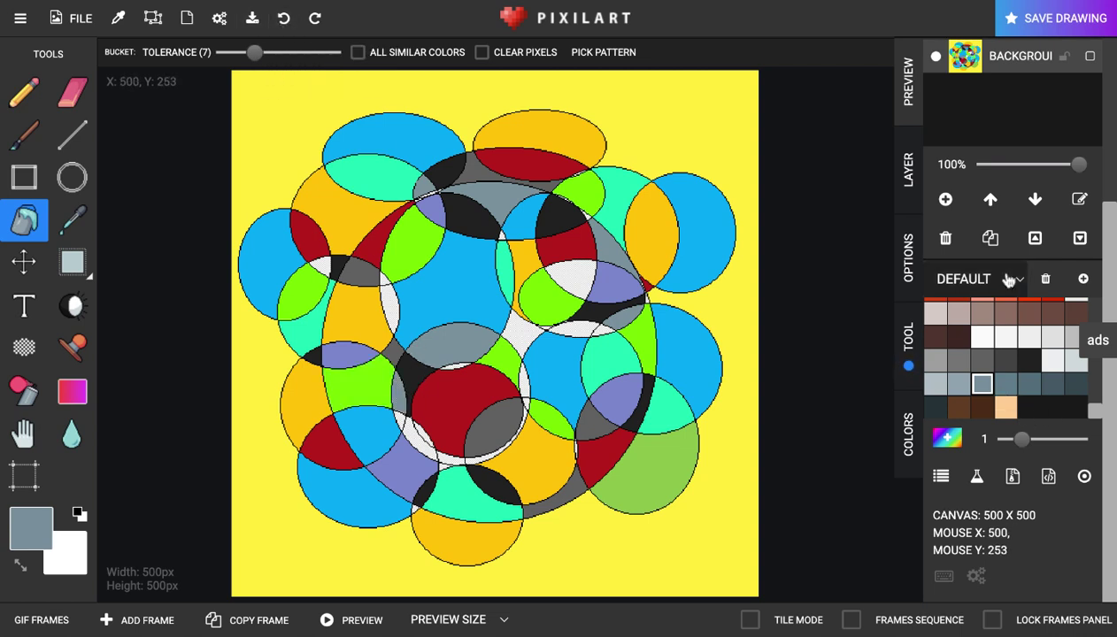
Switch to the Simple palette and fill the central gap, the sliver below the dark red circle and small left-side overlaps with bright yellow.
left_click(1007, 280)
left_click(1000, 316)
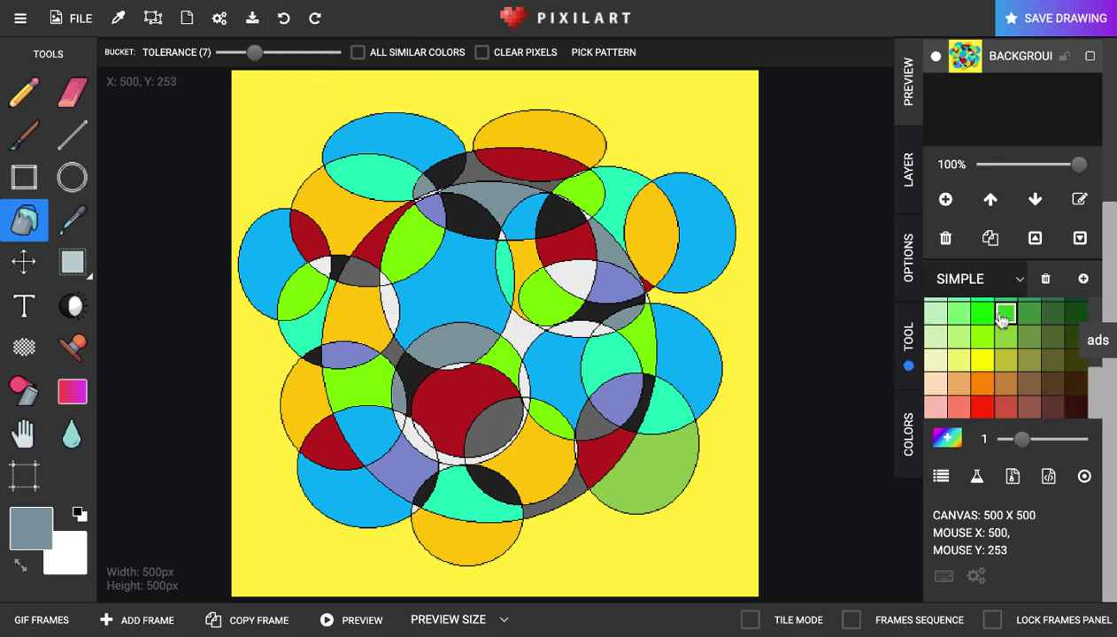
left_click(984, 403)
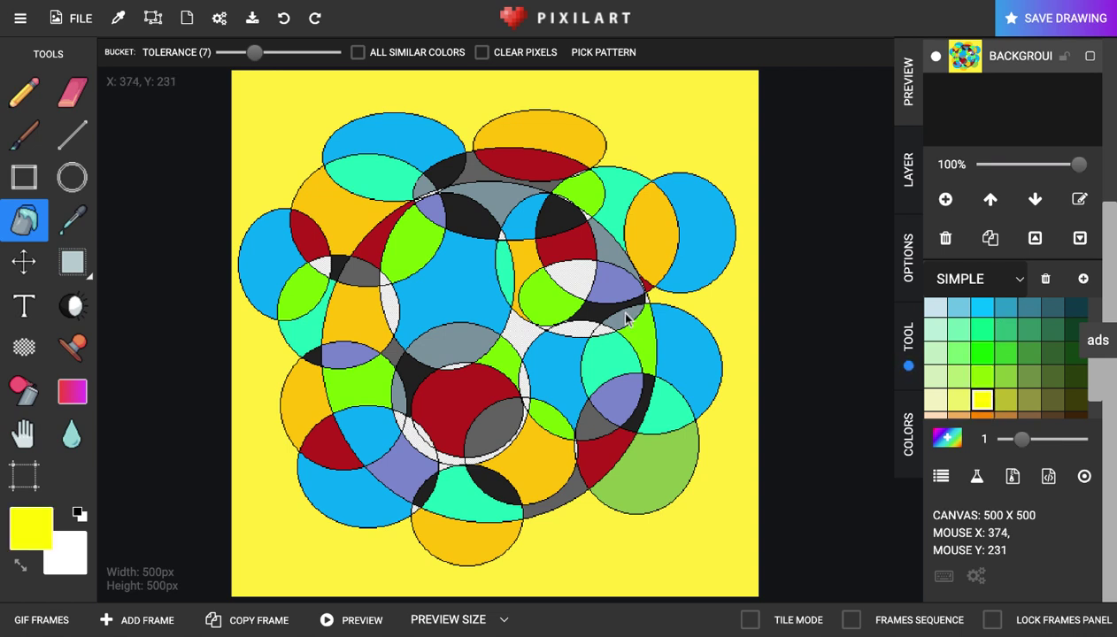
left_click(515, 329)
left_click(450, 458)
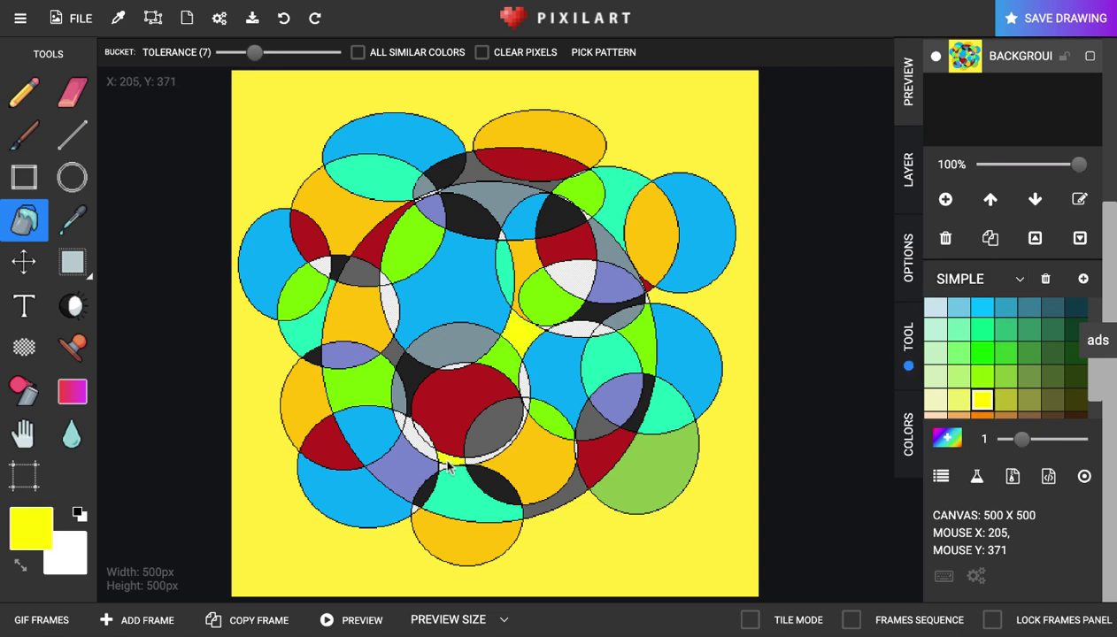
left_click(388, 307)
left_click(322, 265)
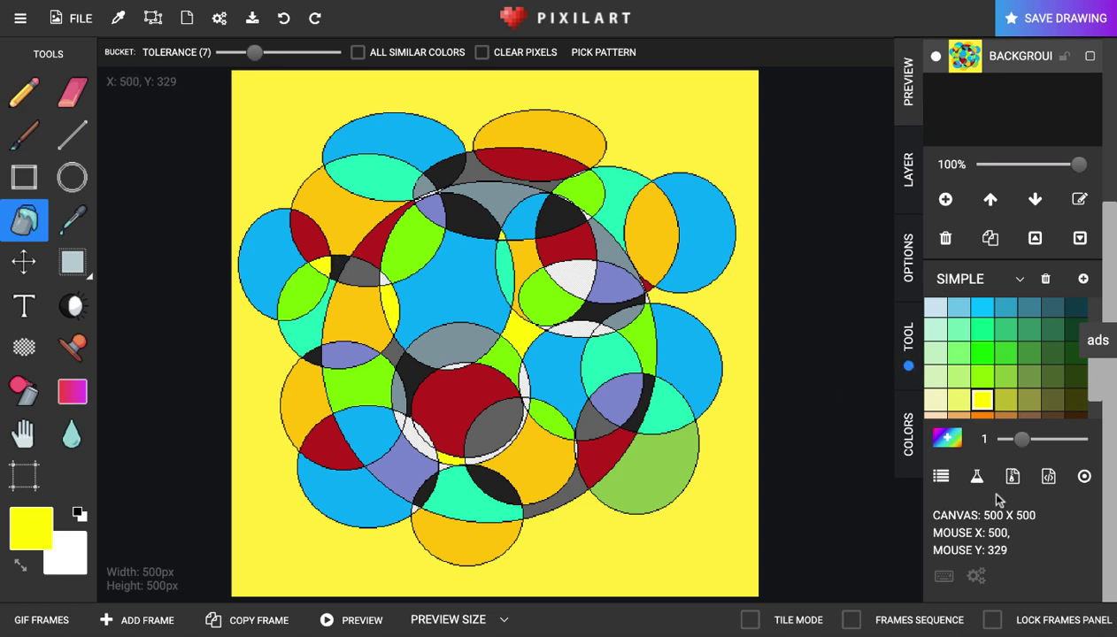
Fill the white overlaps above and below the right-hand dark band and the sliver at the dark red circle's lower left with bright red.
scroll(968, 357, "down", 3)
scroll(970, 352, "up", 1)
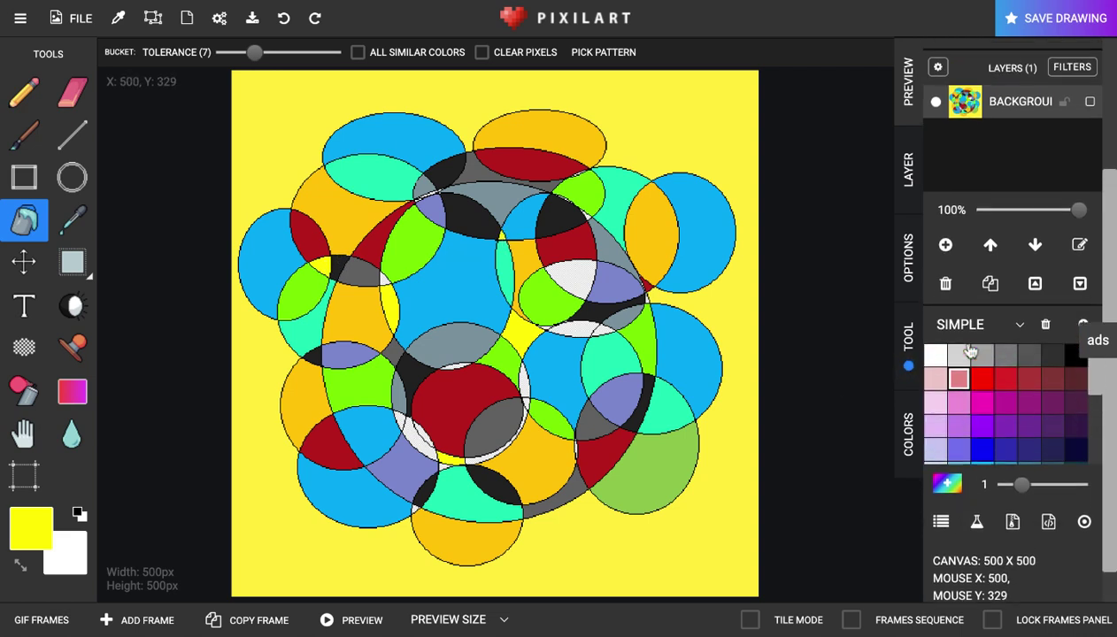
left_click(981, 381)
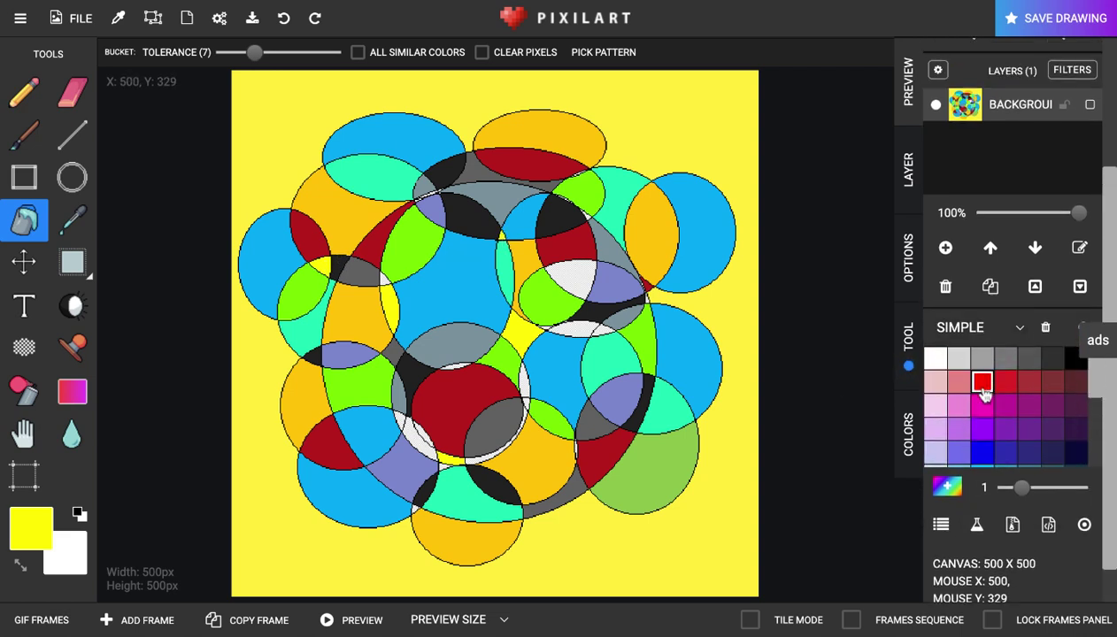
left_click(566, 332)
left_click(575, 279)
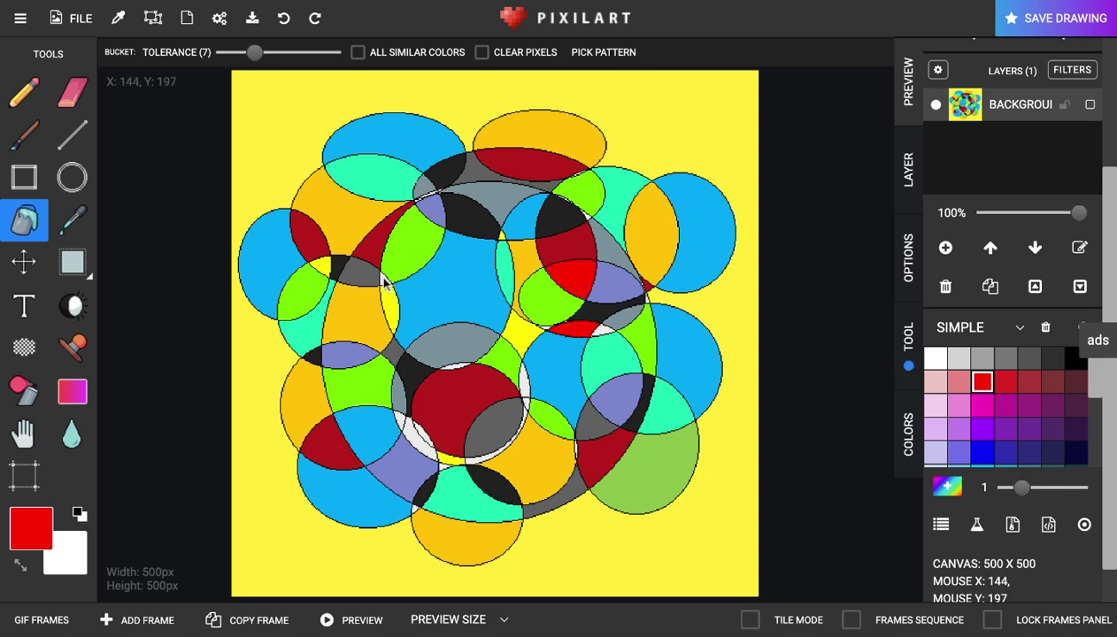
left_click(411, 435)
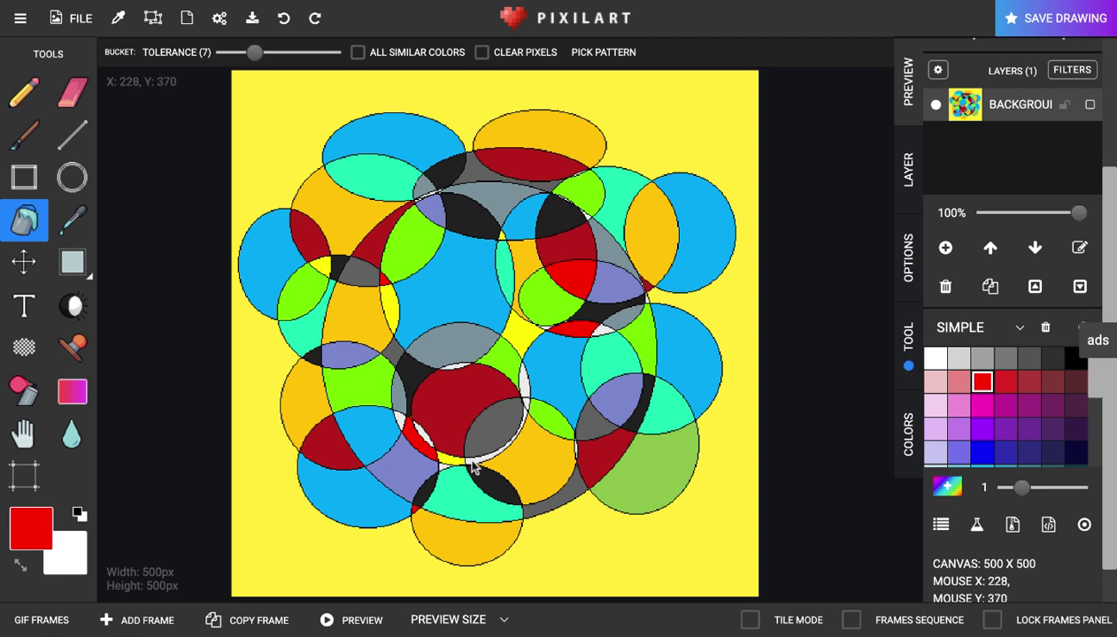
Fill the slivers on both sides of the dark red circle and the thin gap above the upper-left lavender overlap with light purple.
left_click(959, 429)
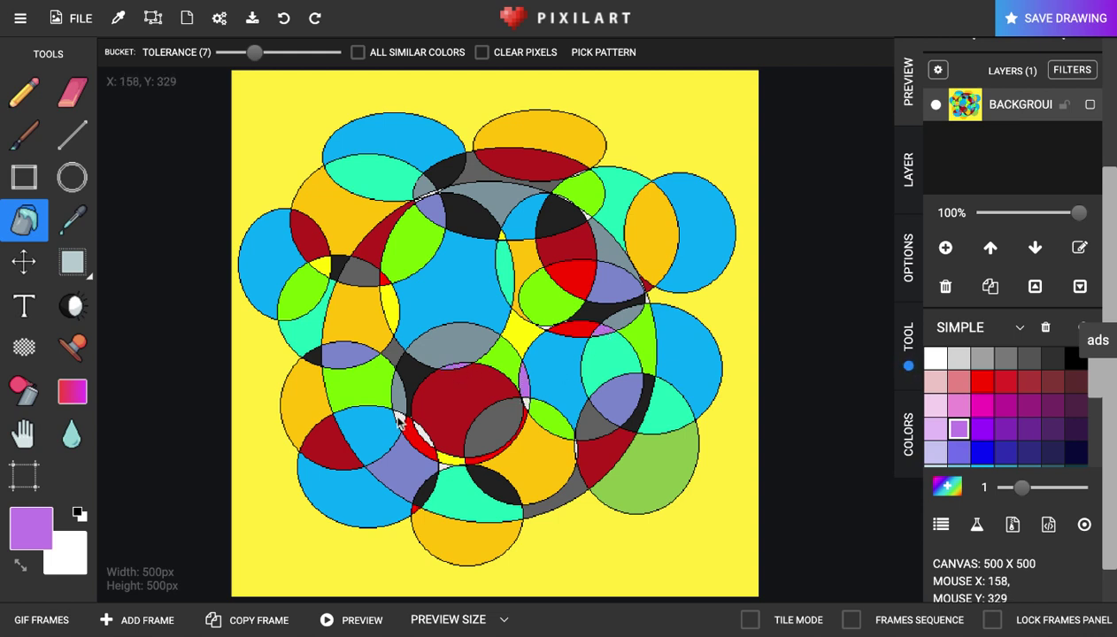
scroll(443, 190, "up", 5)
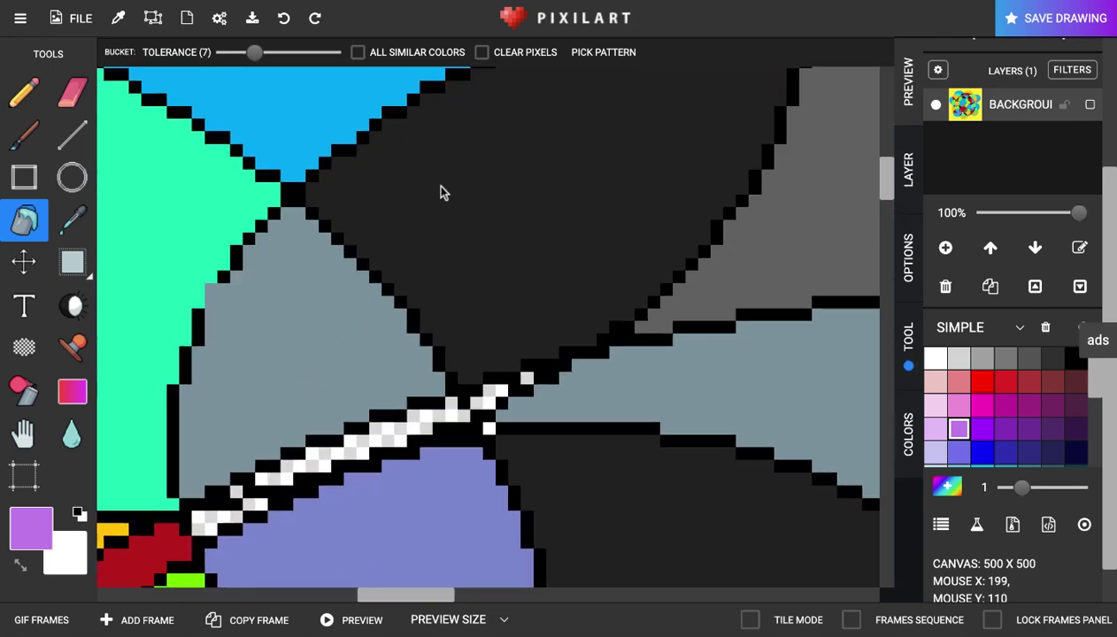
scroll(441, 192, "down", 3)
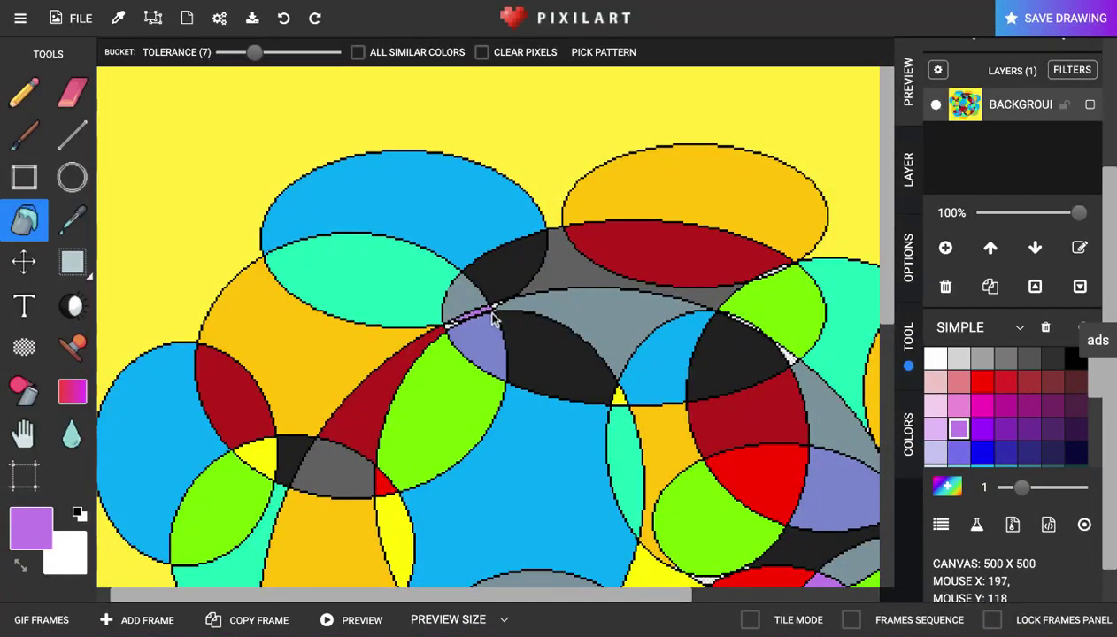
Fill the stray transparent pixels at both ends of the thin purple strip above the lavender overlap with black.
scroll(493, 316, "up", 5)
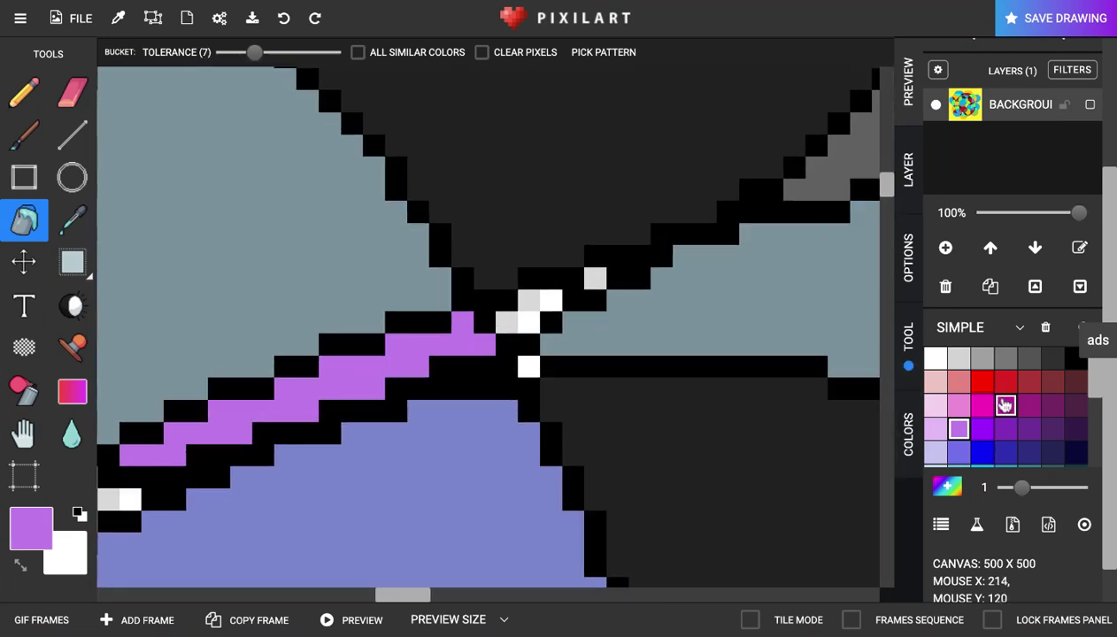
left_click(1074, 361)
left_click(526, 326)
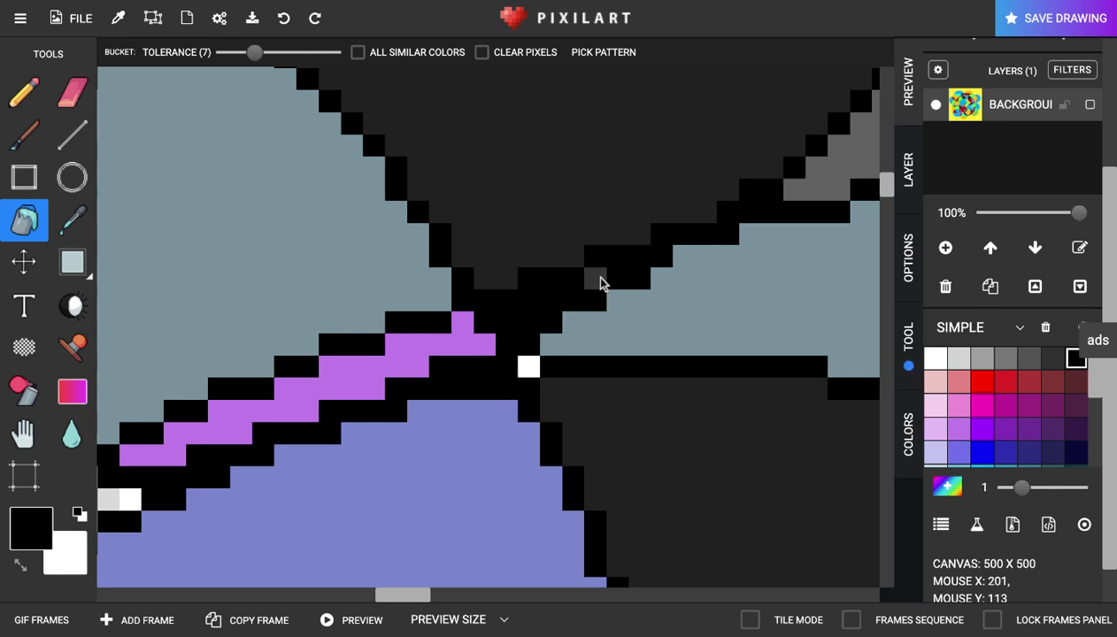
left_click(529, 366)
scroll(418, 506, "down", 2)
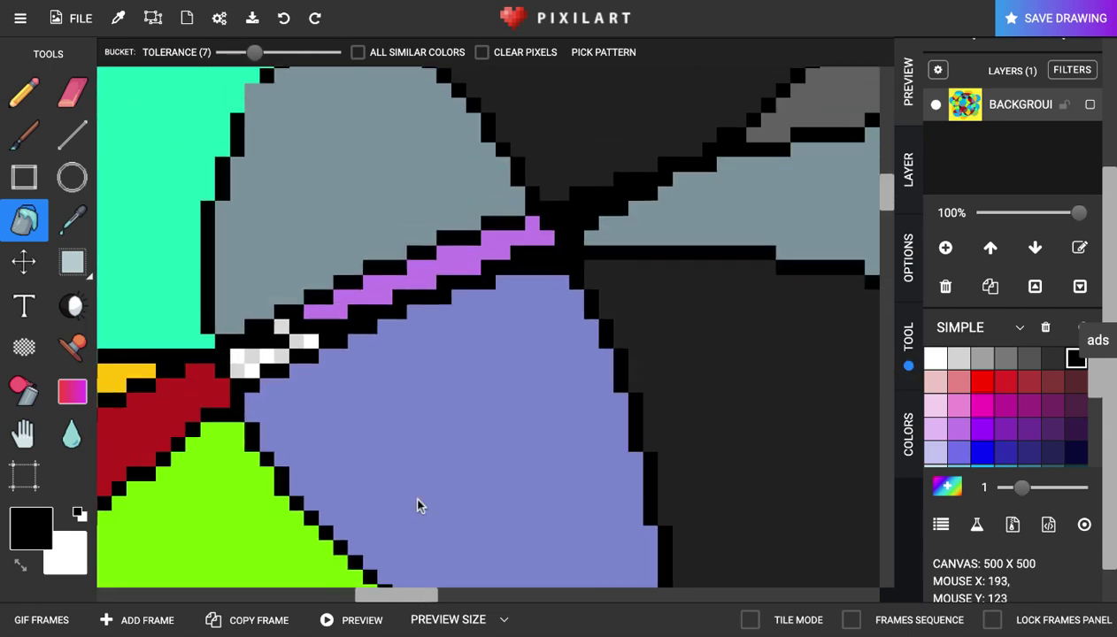
left_click(268, 372)
left_click(299, 344)
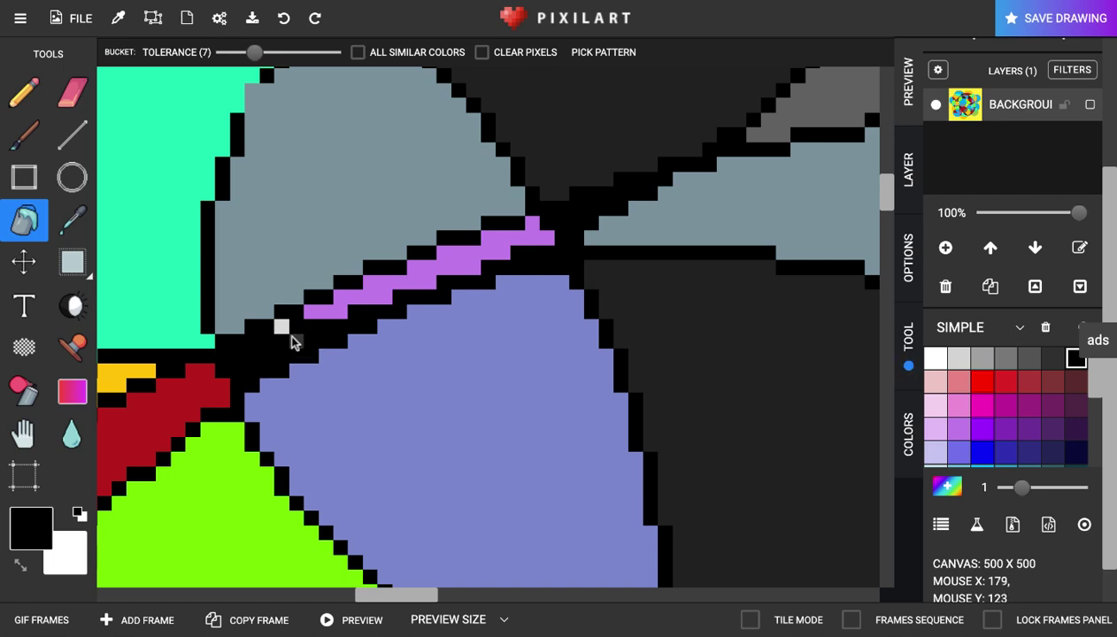
left_click(283, 330)
scroll(285, 336, "down", 4)
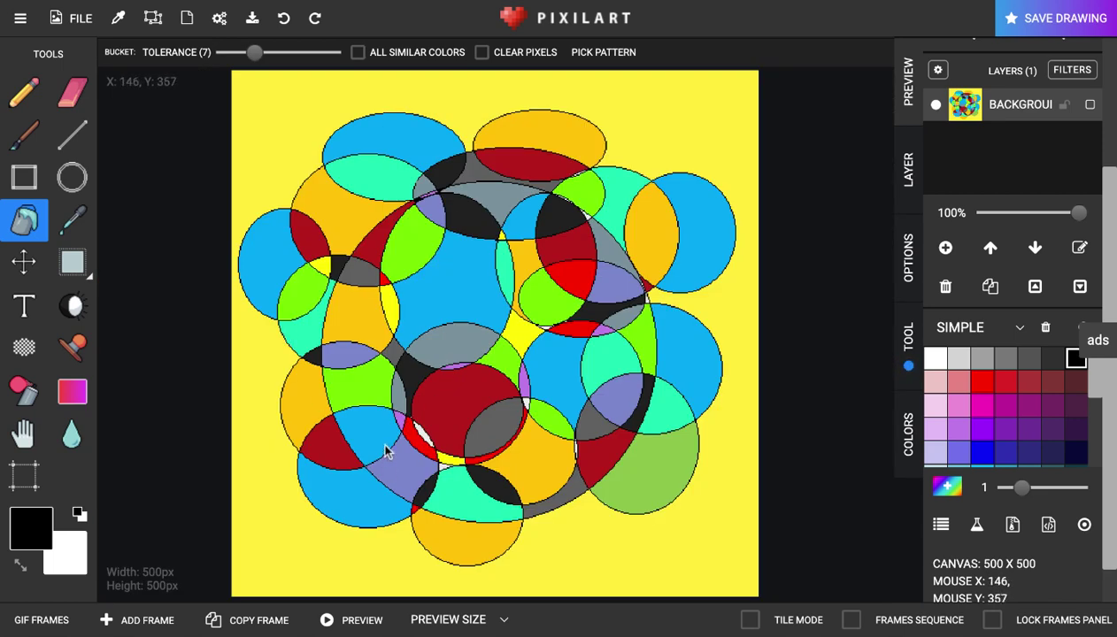
Fill the transparent sliver between the bright red band and the dark red circle with blue.
scroll(426, 441, "up", 4)
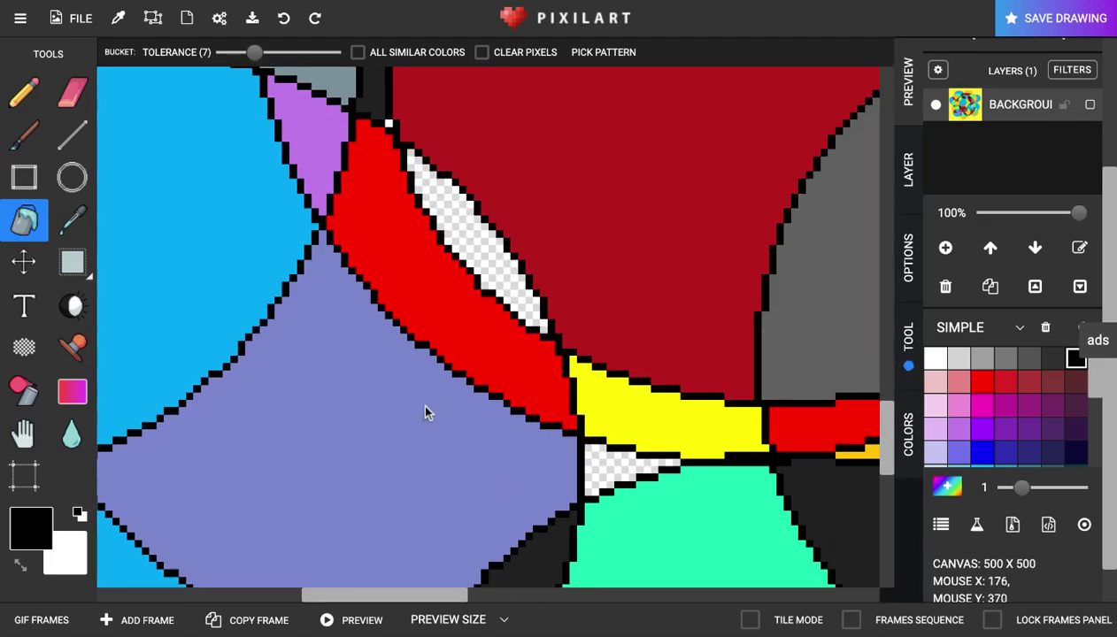
scroll(426, 413, "down", 4)
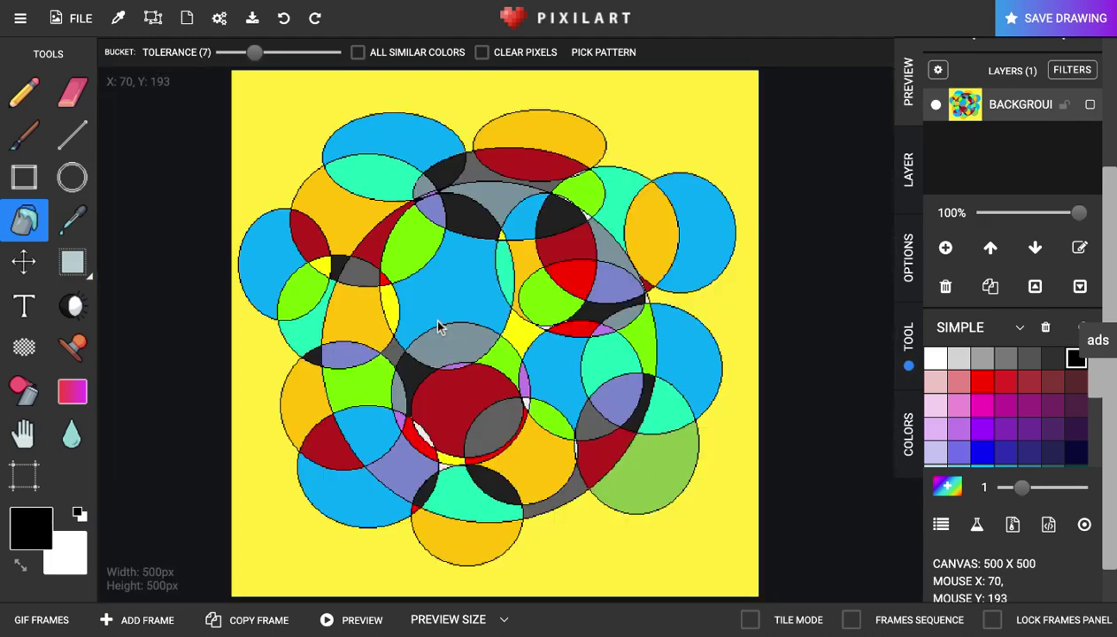
scroll(433, 456, "up", 4)
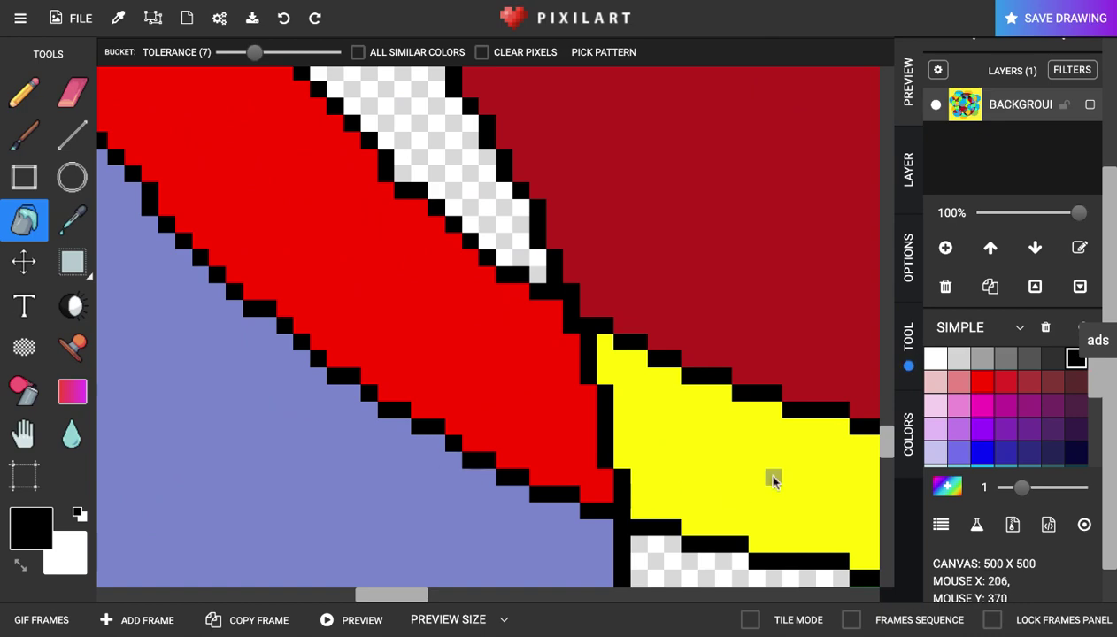
scroll(965, 447, "up", 1)
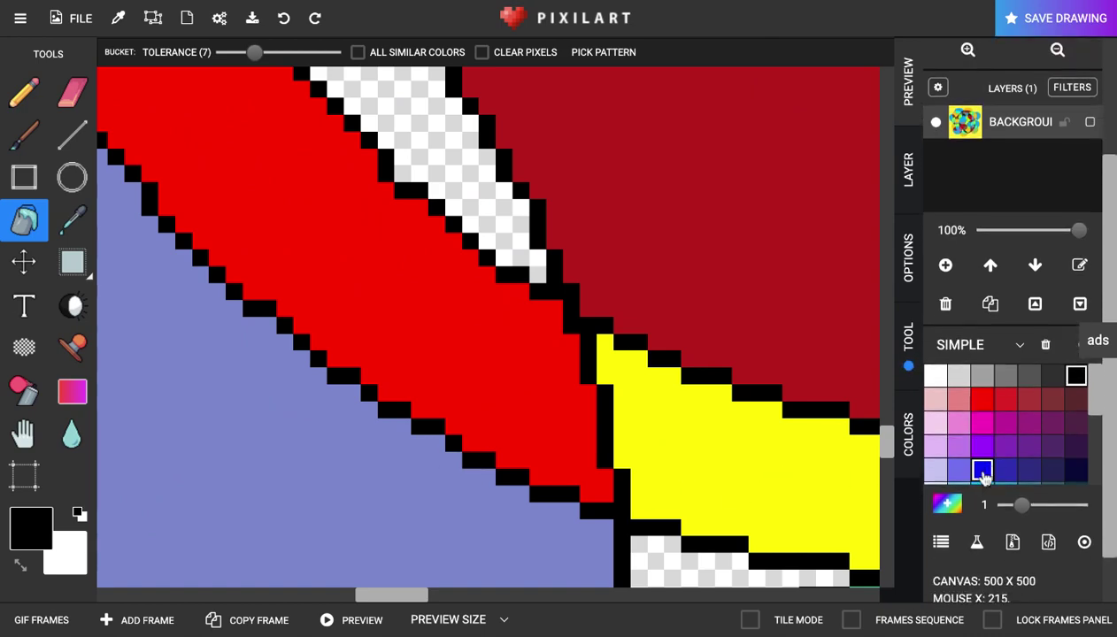
left_click(983, 471)
left_click(464, 186)
scroll(464, 186, "down", 4)
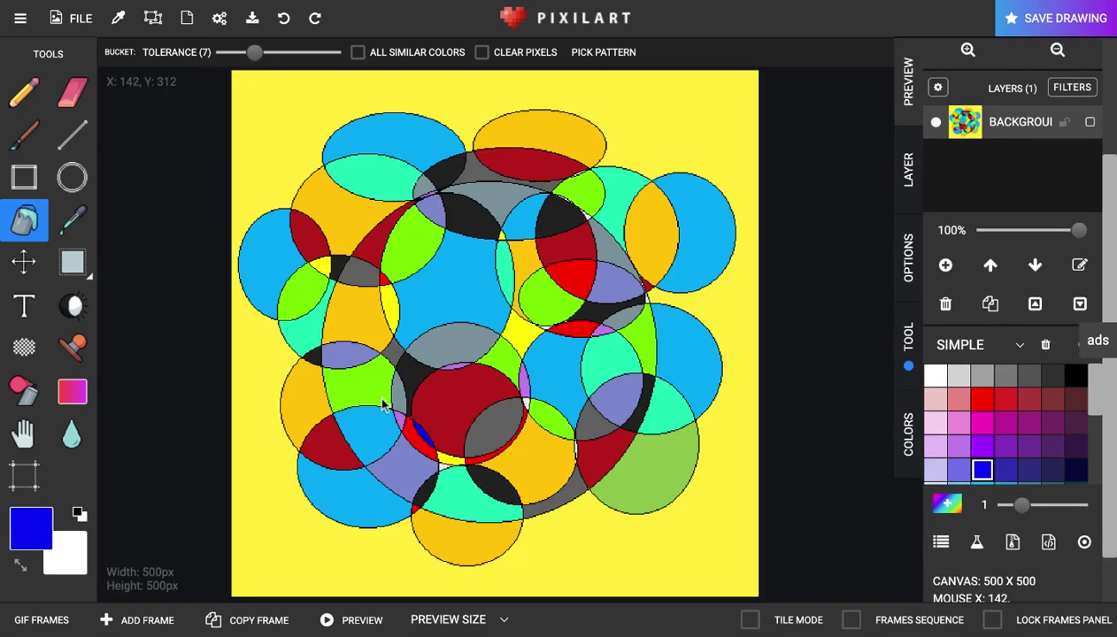
Fill the stray white outline pixel at the upper end of the lower-left red band with black.
scroll(406, 423, "up", 4)
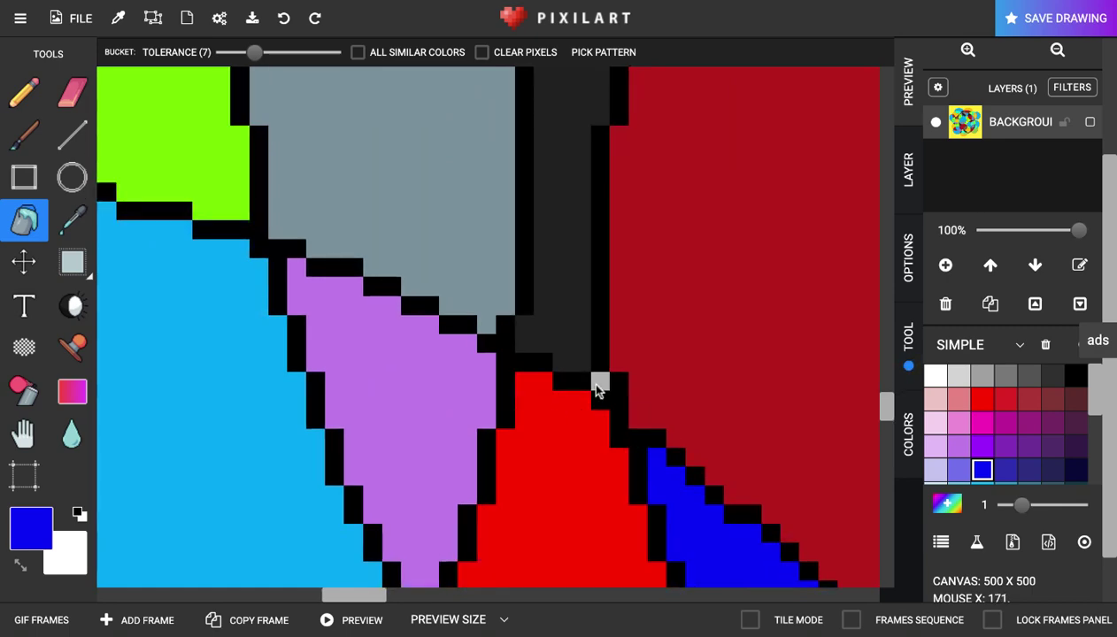
left_click(1076, 376)
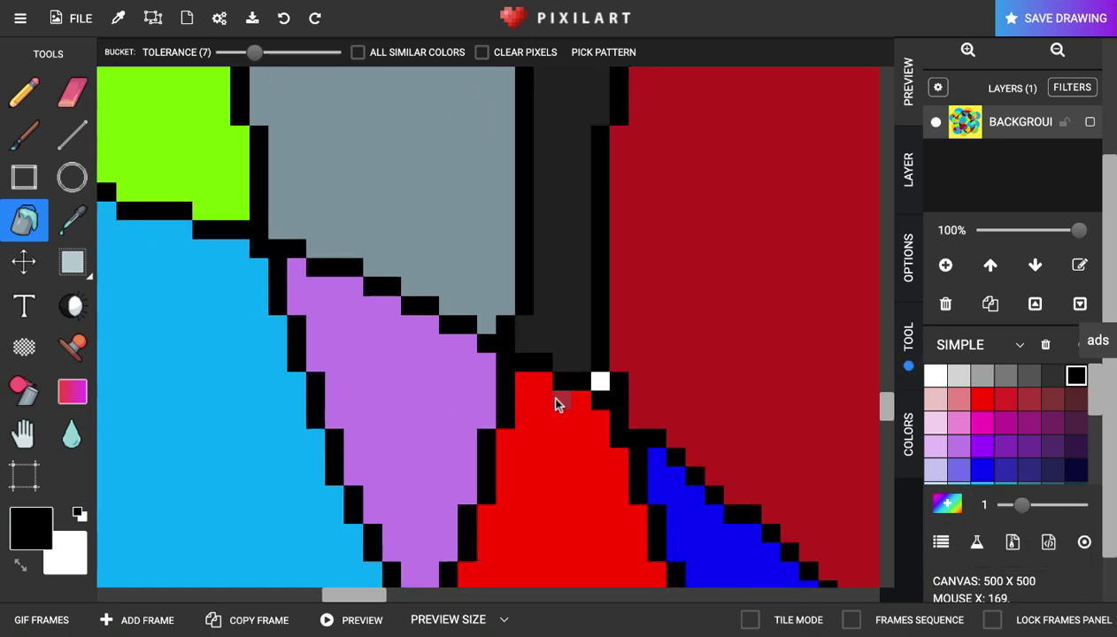
left_click(595, 385)
scroll(594, 391, "down", 4)
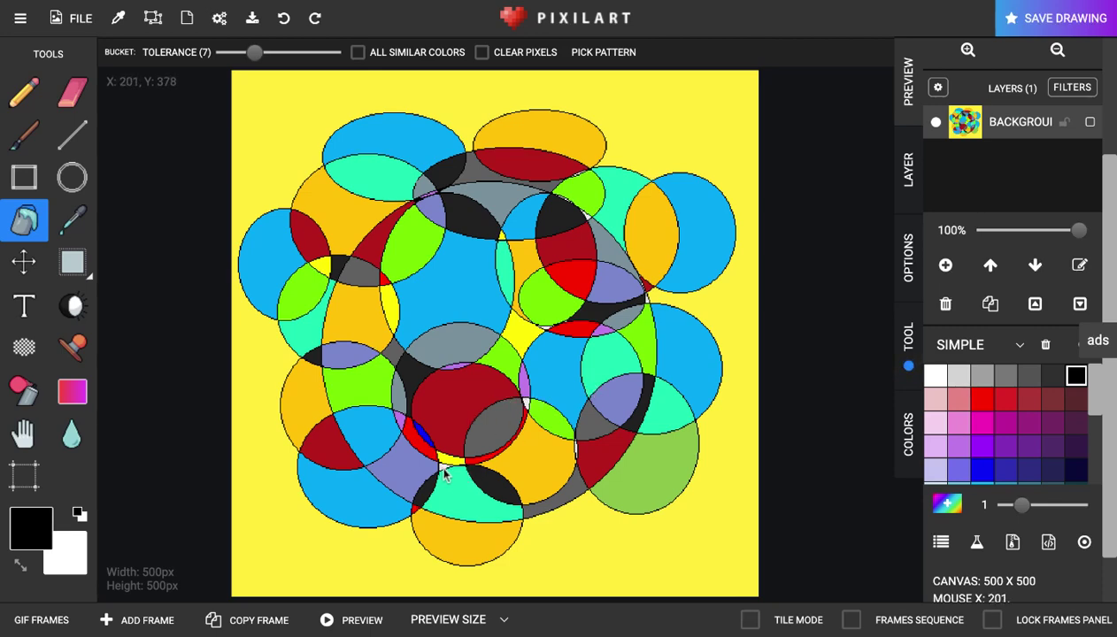
Dismiss the advertisement and fill the small triangular gap between the yellow sliver and the turquoise overlap with orange.
scroll(444, 475, "up", 5)
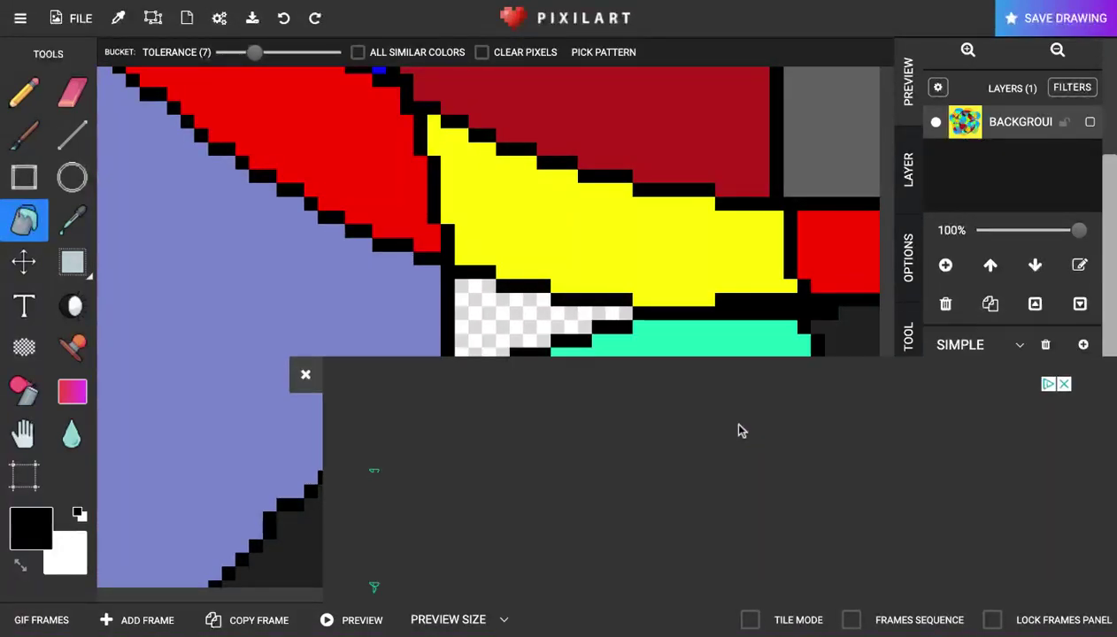
left_click(306, 376)
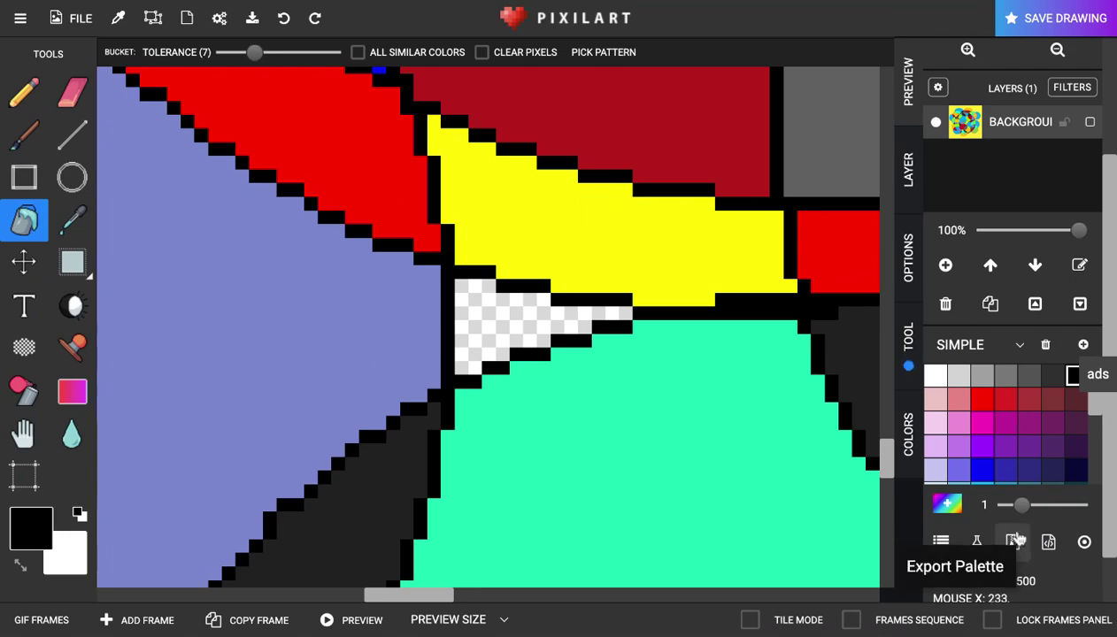
scroll(1005, 407, "down", 6)
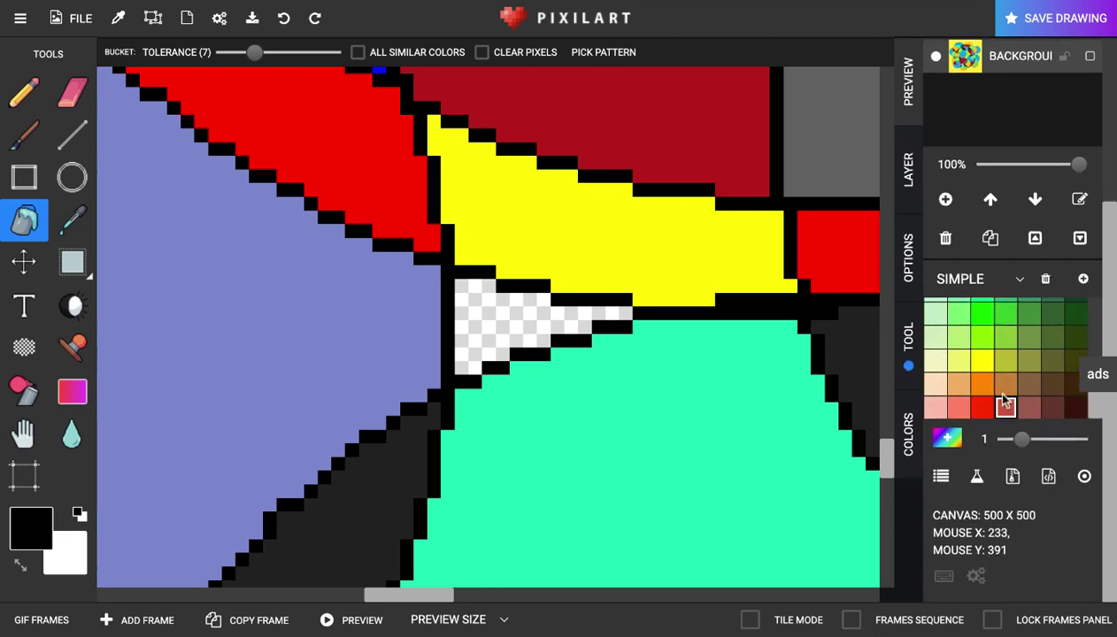
left_click(981, 384)
left_click(461, 327)
scroll(461, 331, "down", 2)
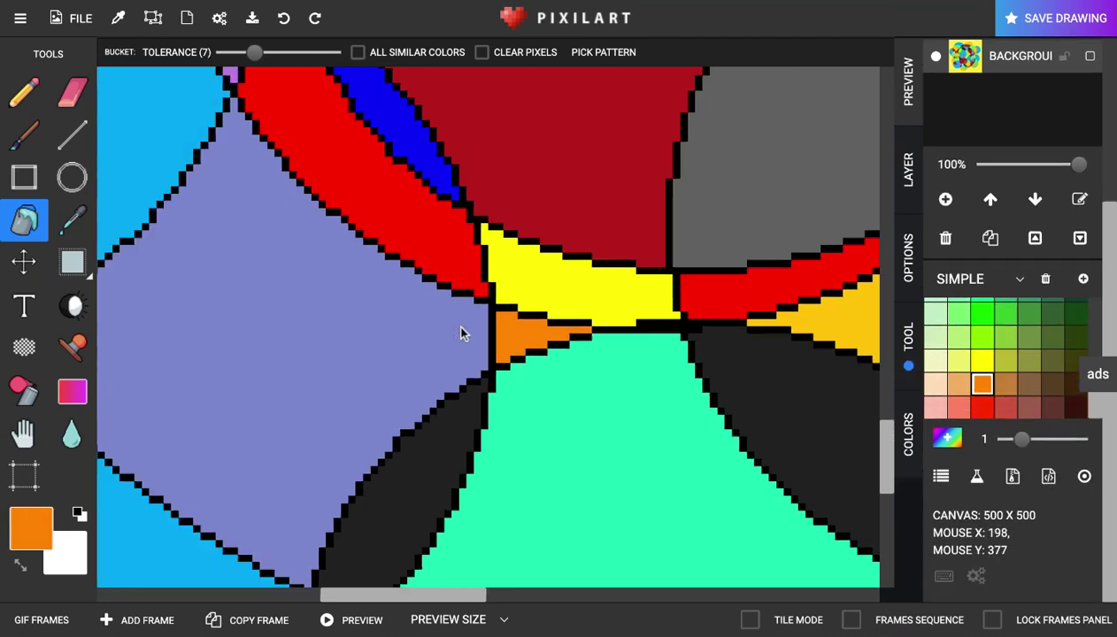
Fill the tiny gap under the right-hand green ellipse, between the yellow and bright red regions, with orange.
scroll(461, 334, "down", 4)
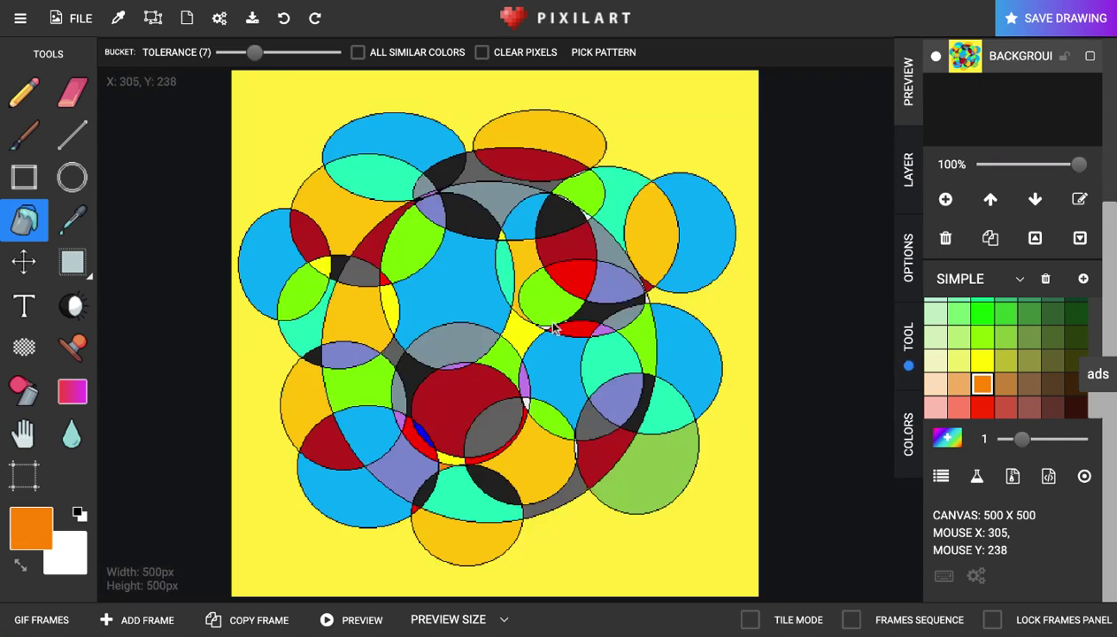
scroll(542, 341, "up", 5)
left_click(570, 247)
scroll(574, 257, "down", 3)
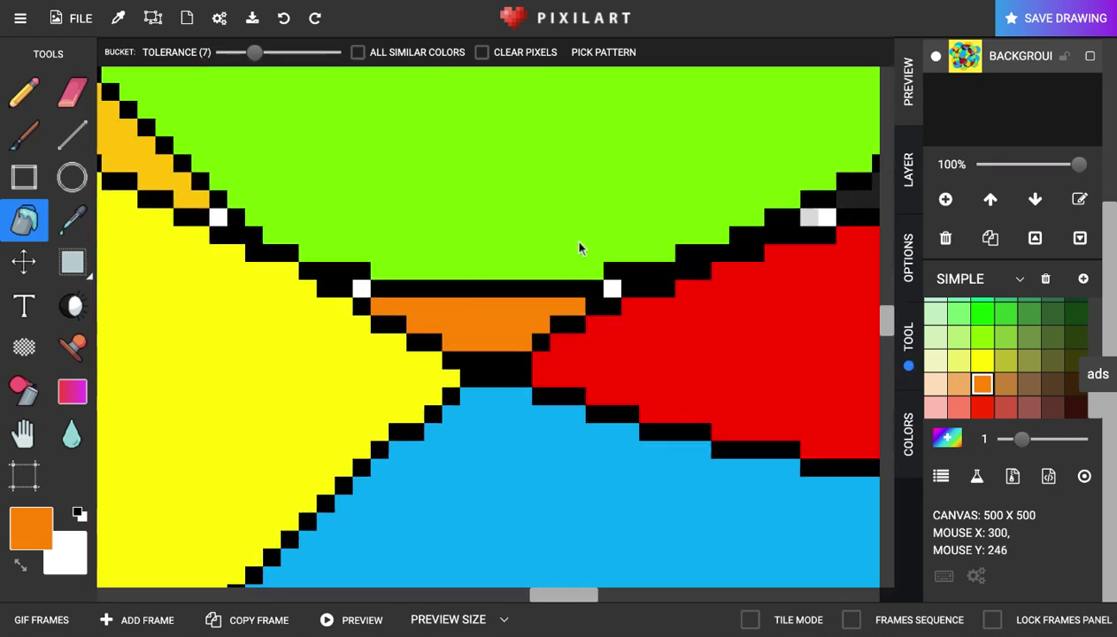
Fill the stray white outline pixels around the orange gap under the green ellipse with black.
left_click(565, 310)
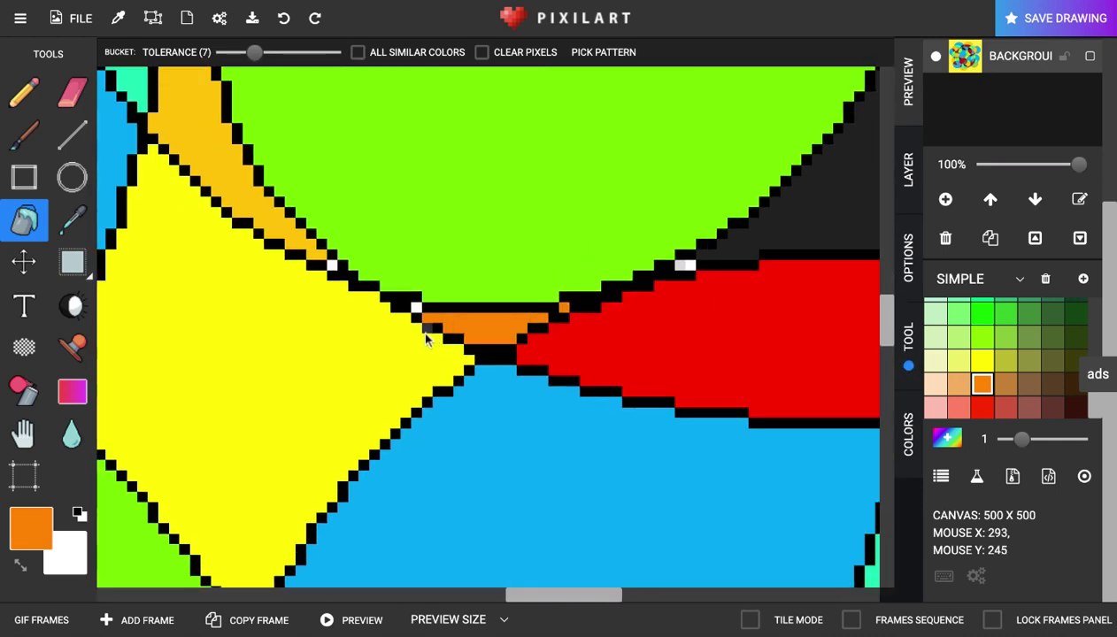
left_click(285, 20)
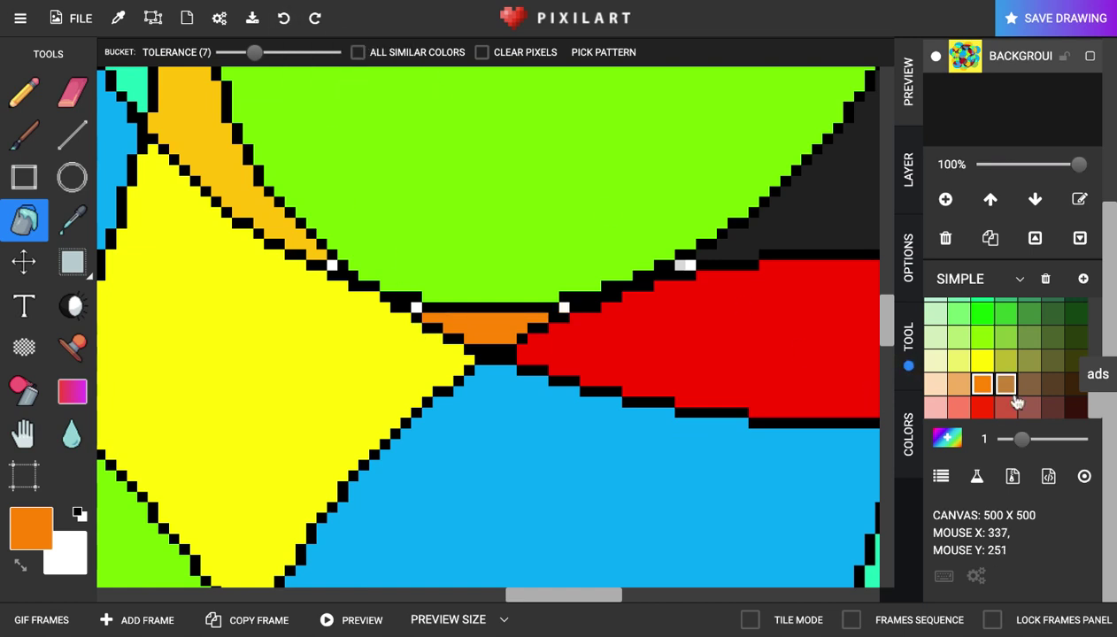
scroll(1009, 383, "up", 5)
left_click(1077, 309)
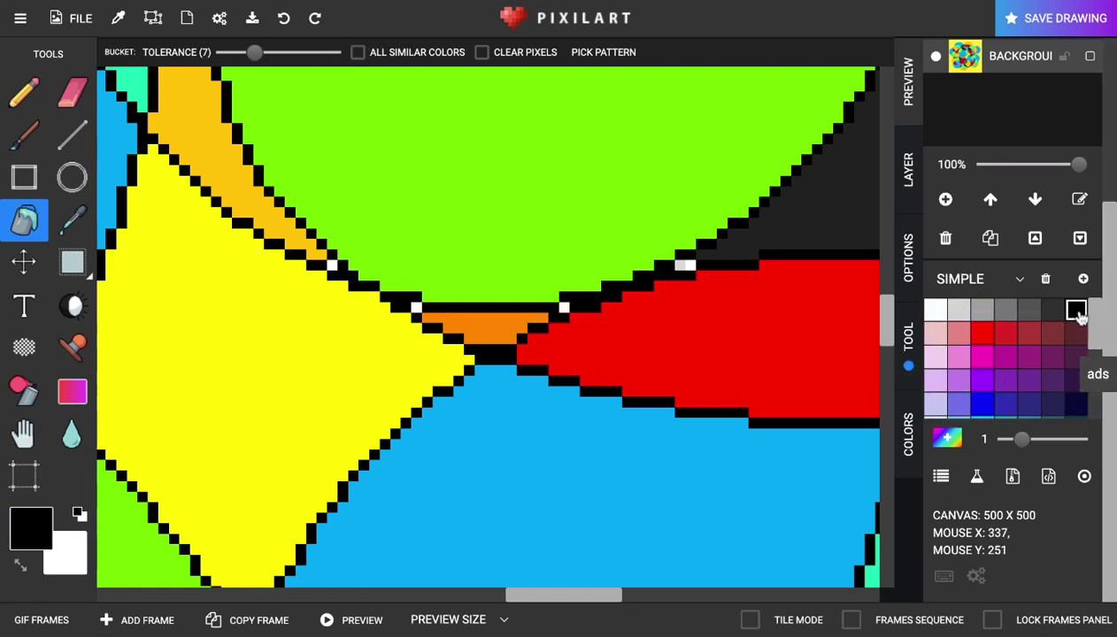
left_click(685, 266)
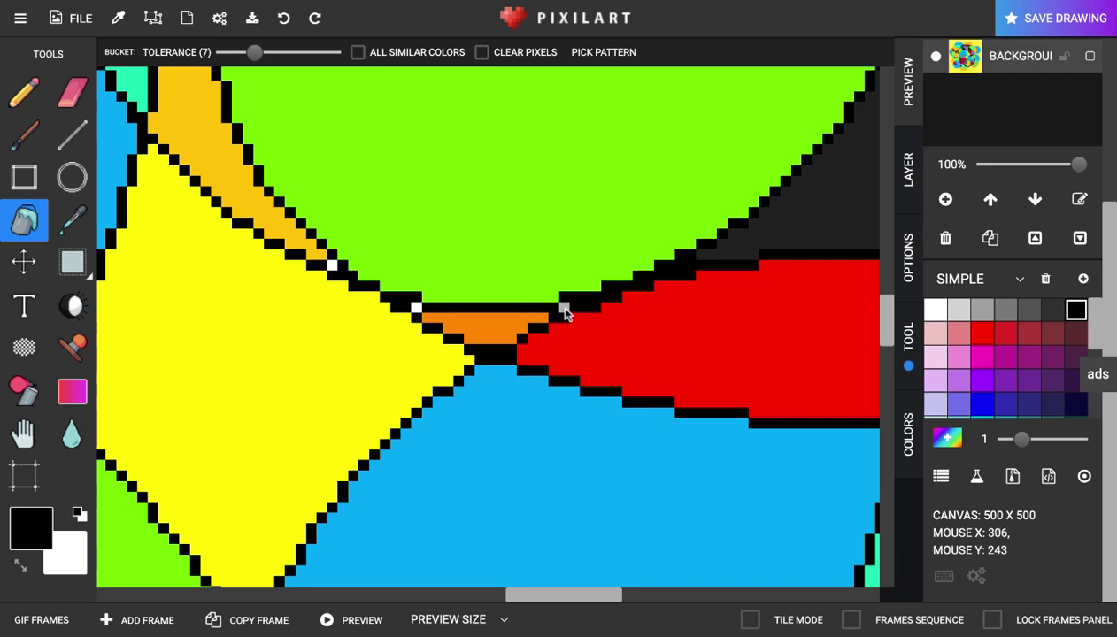
left_click(332, 266)
scroll(334, 270, "down", 3)
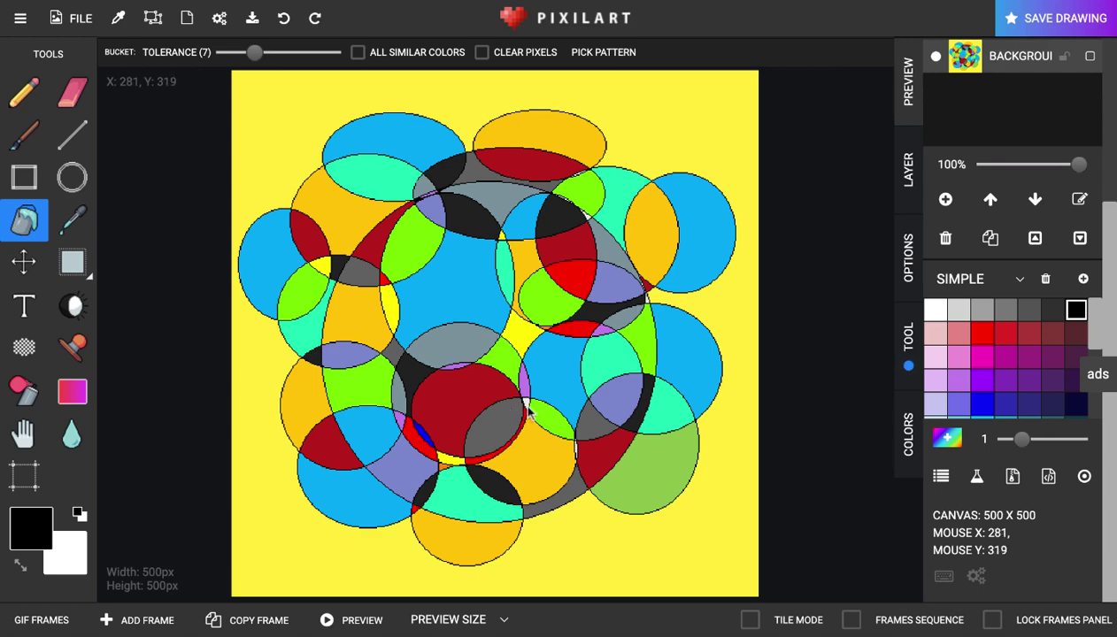
Fill the small transparent gap between the purple sliver, grey overlap and green region with black, and pick pink as the fill colour.
scroll(526, 409, "up", 5)
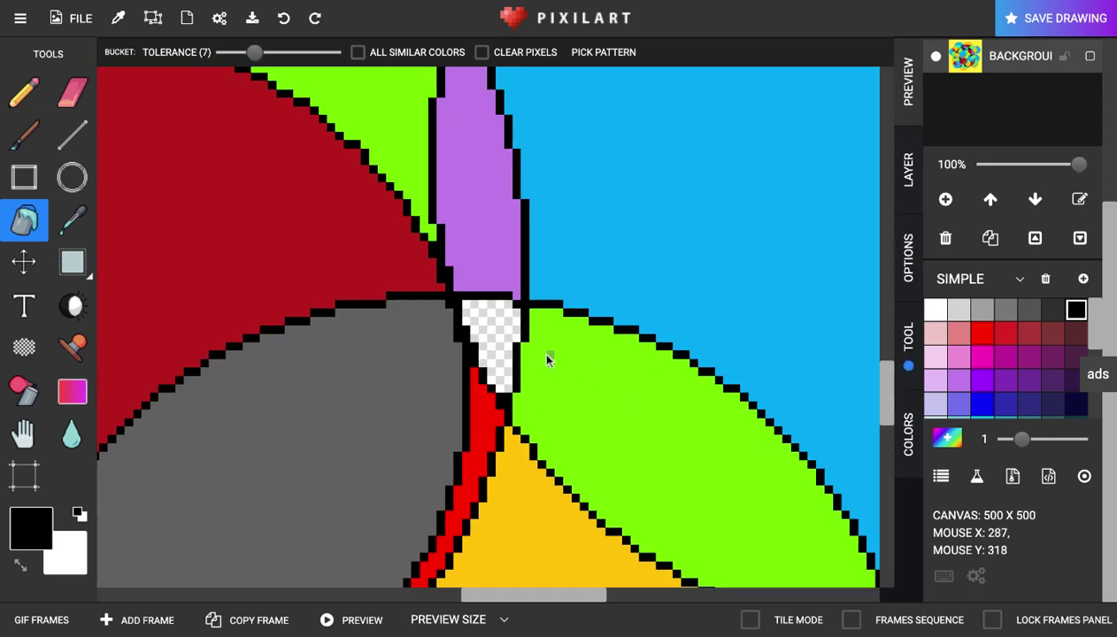
left_click(496, 351)
scroll(495, 351, "down", 6)
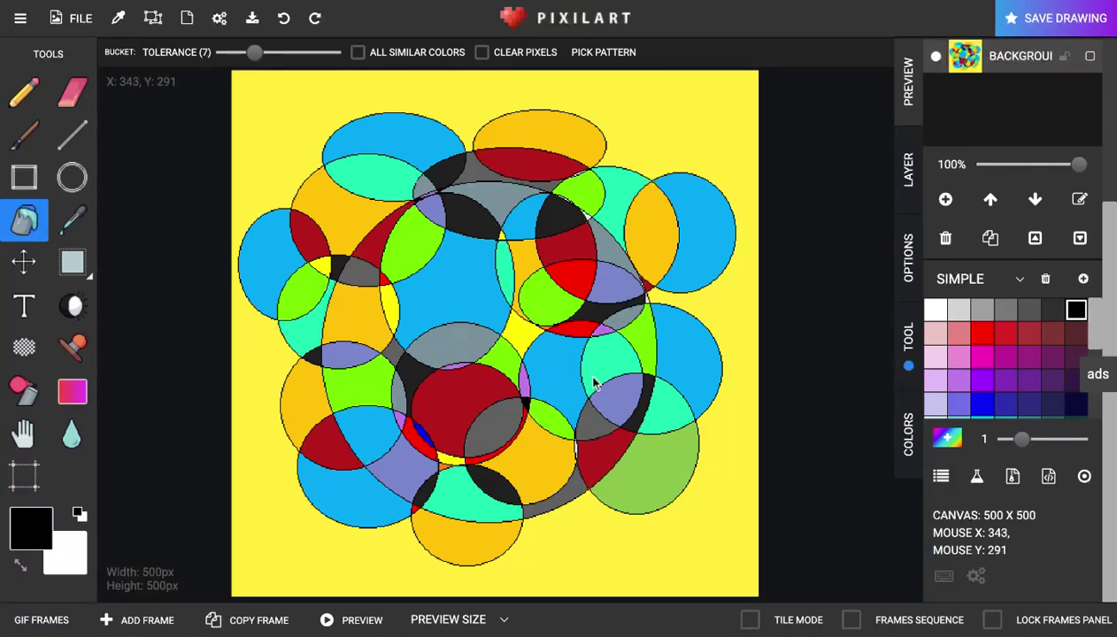
left_click(958, 356)
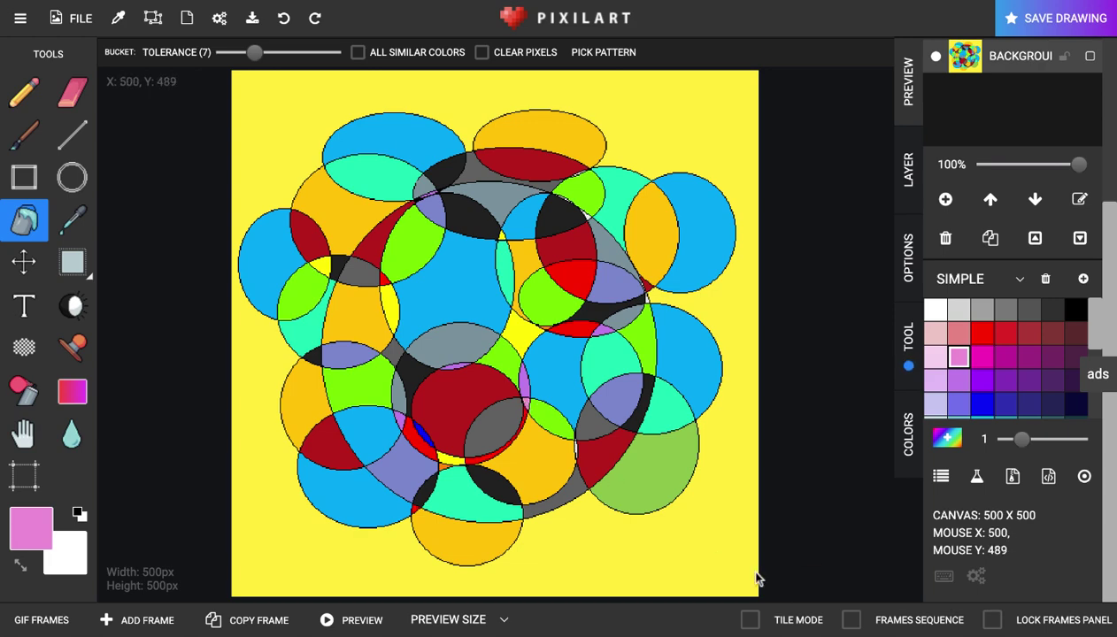
Fill the narrow transparent sliver between the yellow-orange circle and the dark red region with dark magenta.
scroll(580, 469, "up", 2)
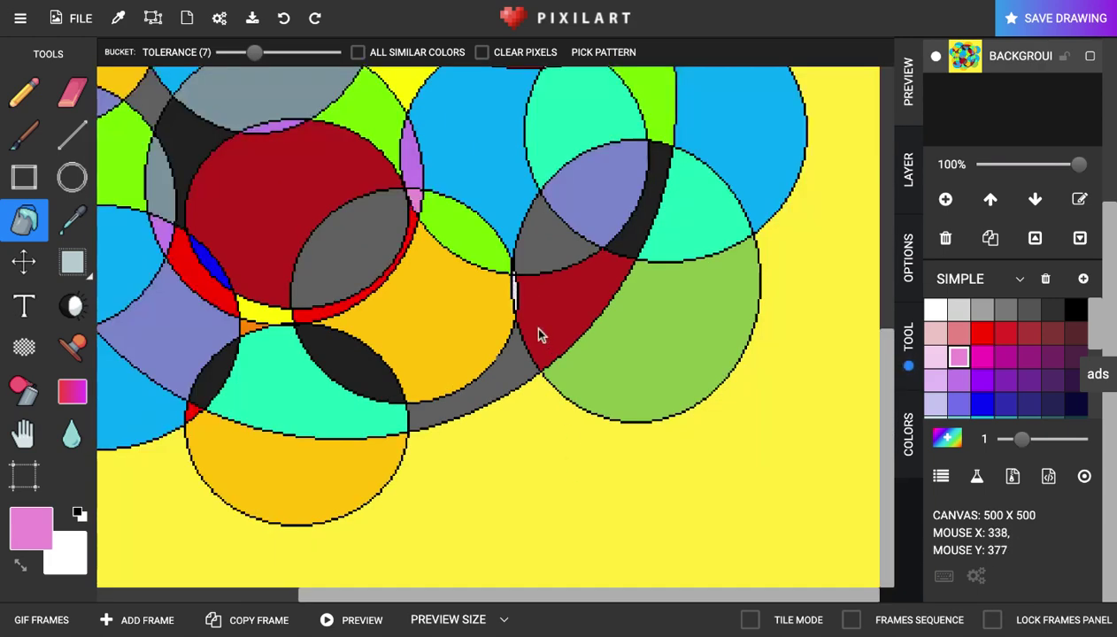
scroll(538, 332, "up", 3)
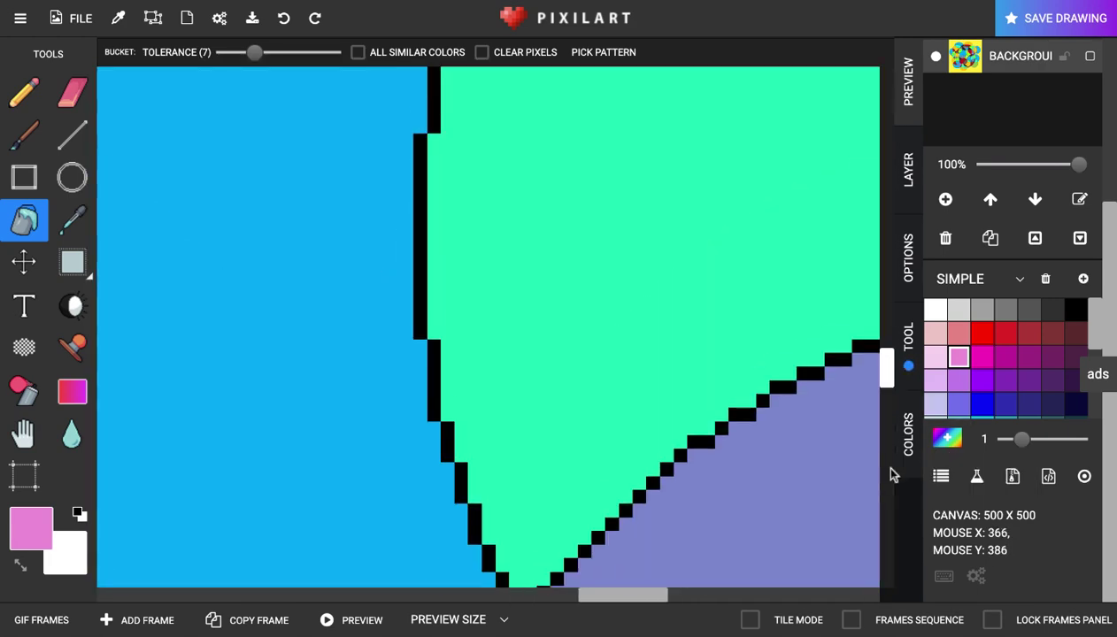
scroll(892, 475, "up", 5)
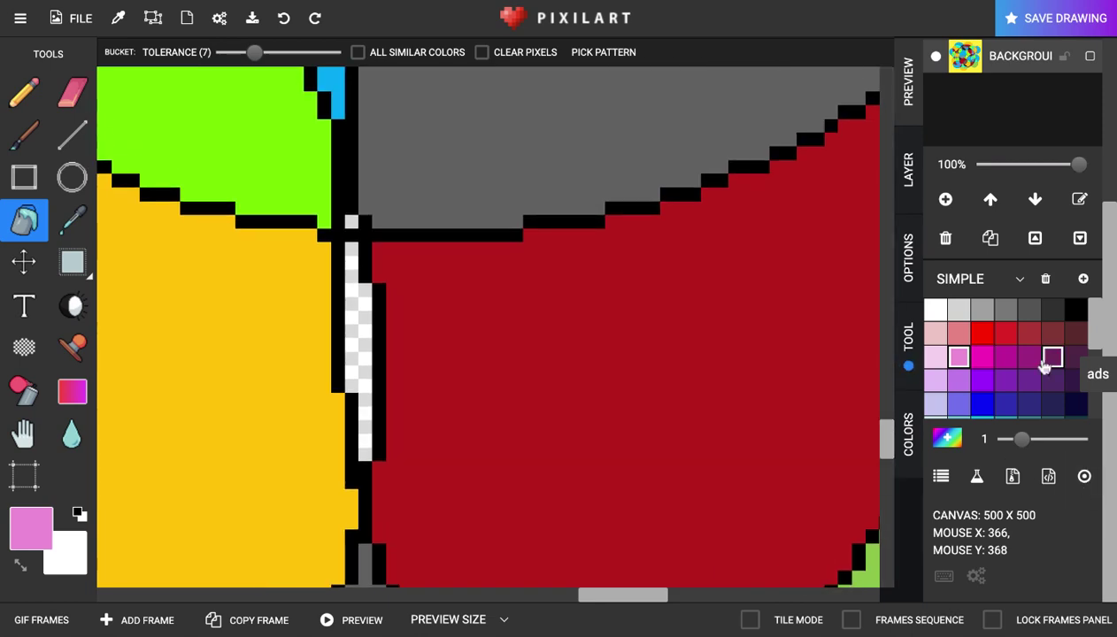
scroll(1041, 361, "down", 3)
scroll(1041, 363, "up", 3)
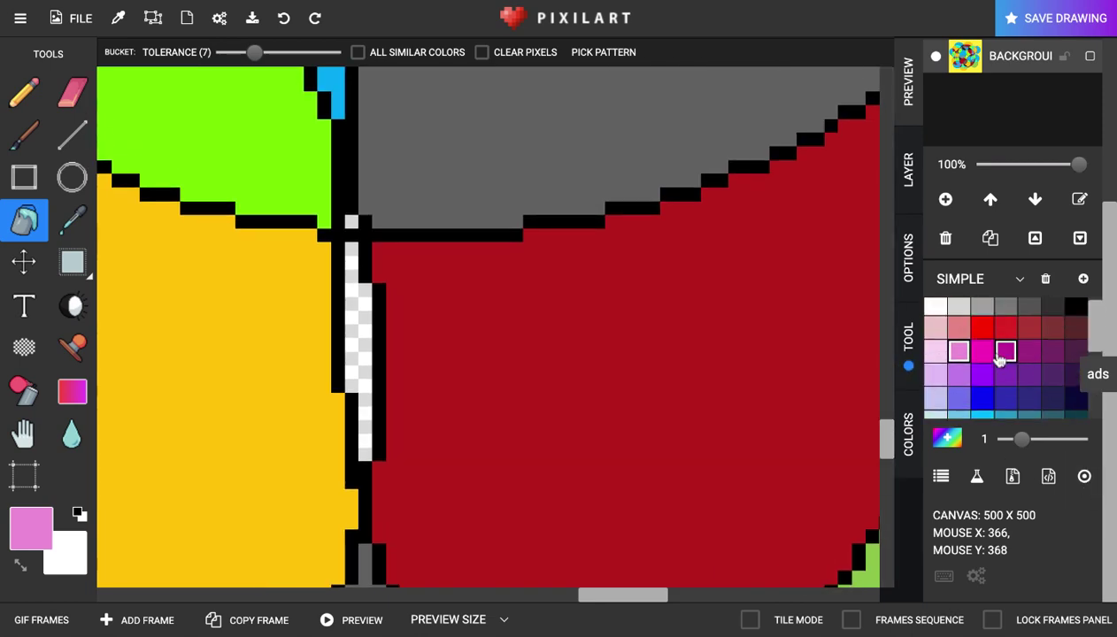
left_click(1006, 352)
left_click(352, 337)
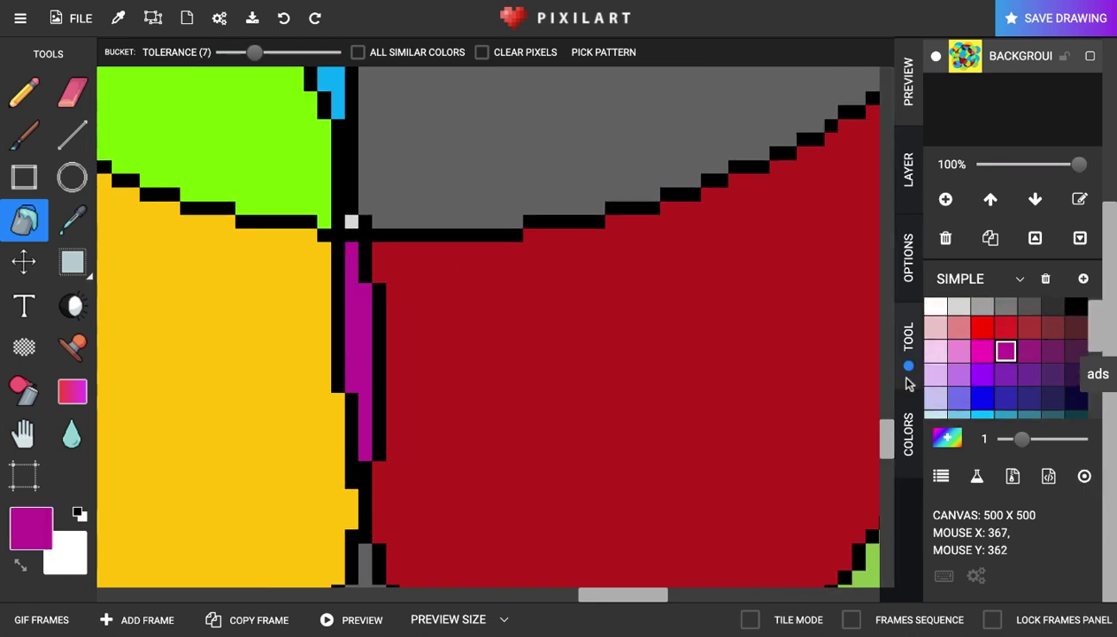
Fill the stray white outline pixel above the dark magenta sliver with black.
scroll(942, 324, "up", 3)
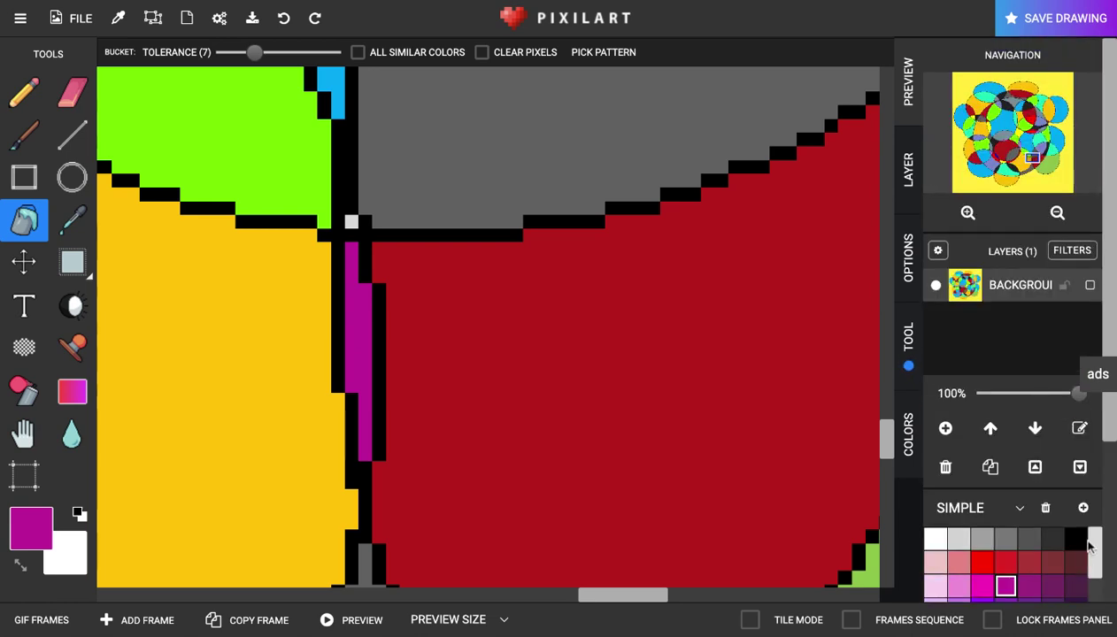
left_click(1074, 538)
left_click(351, 223)
scroll(352, 228, "down", 5)
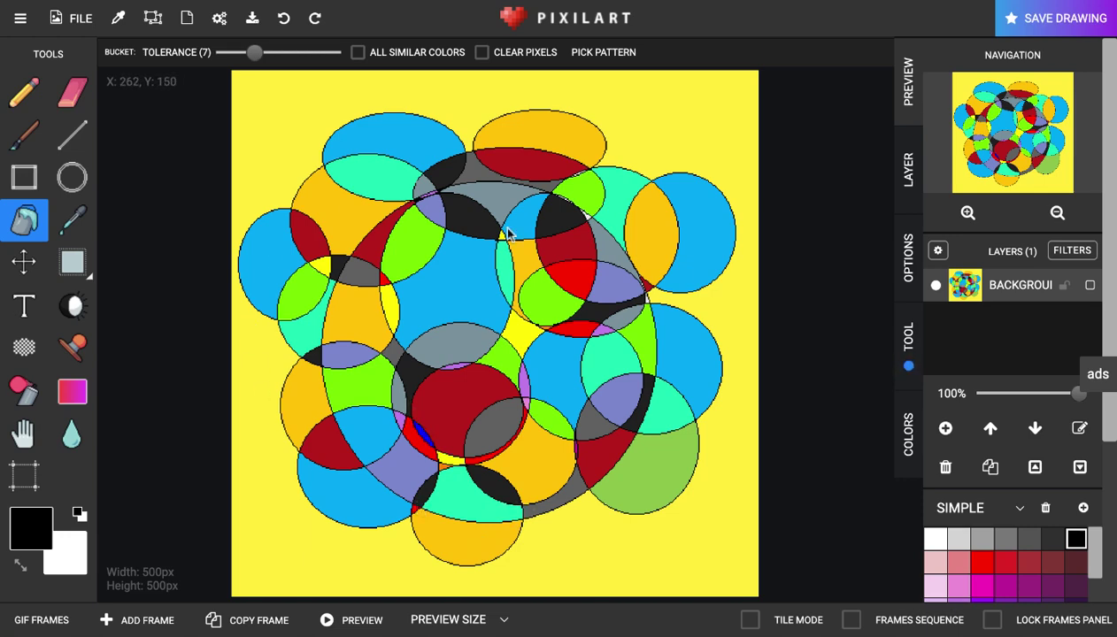
Fill the thin transparent slivers along the upper and lower left edges of the upper-right green region with grey.
scroll(625, 193, "up", 5)
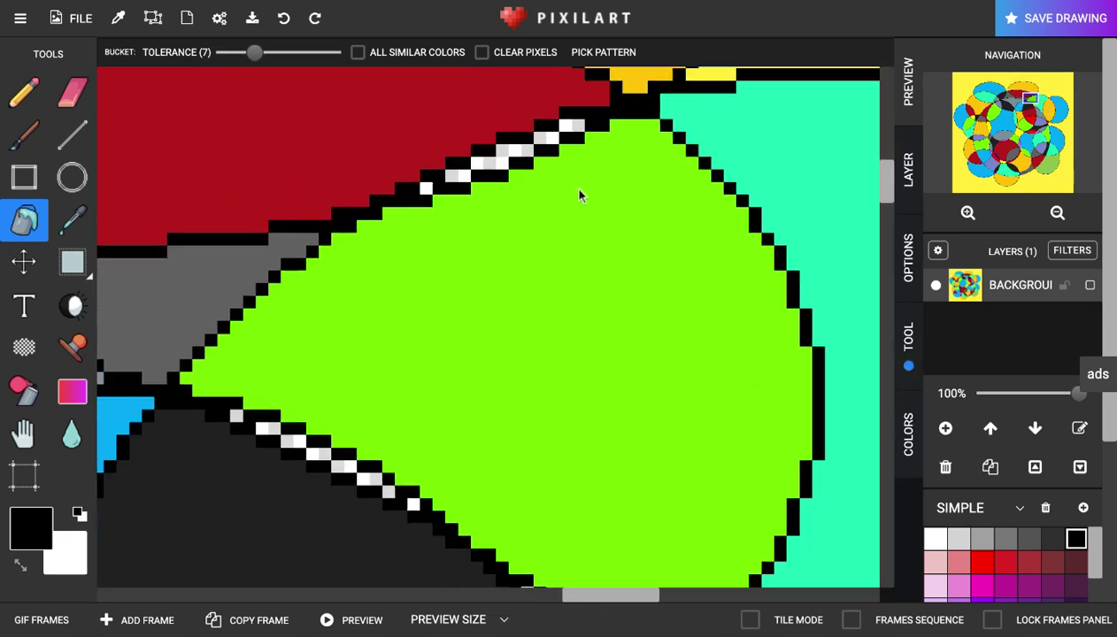
scroll(579, 196, "down", 2)
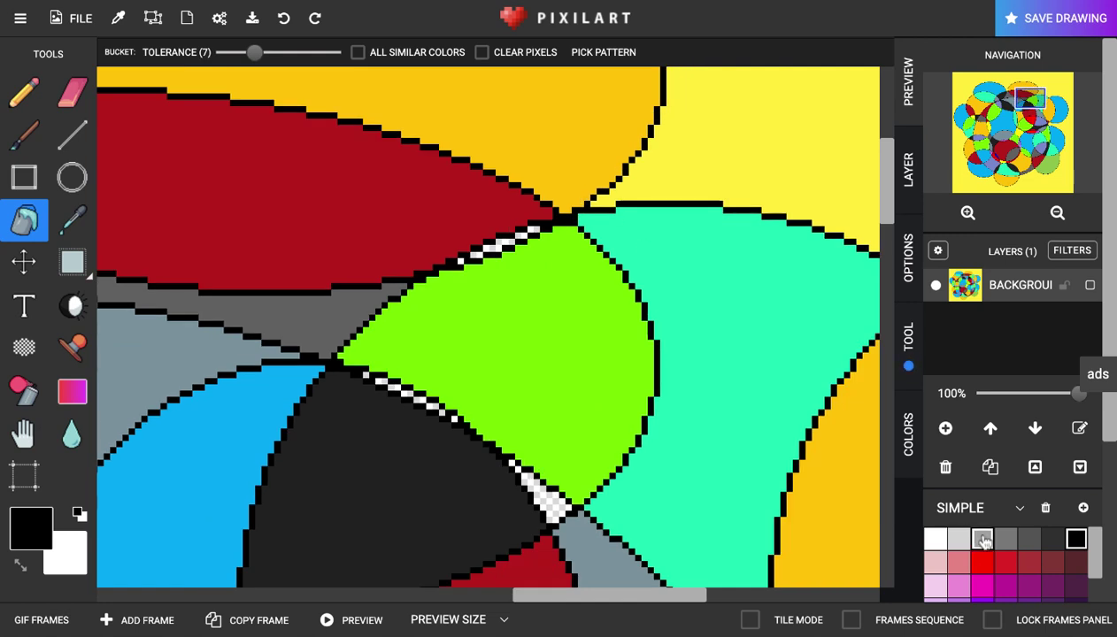
left_click(982, 538)
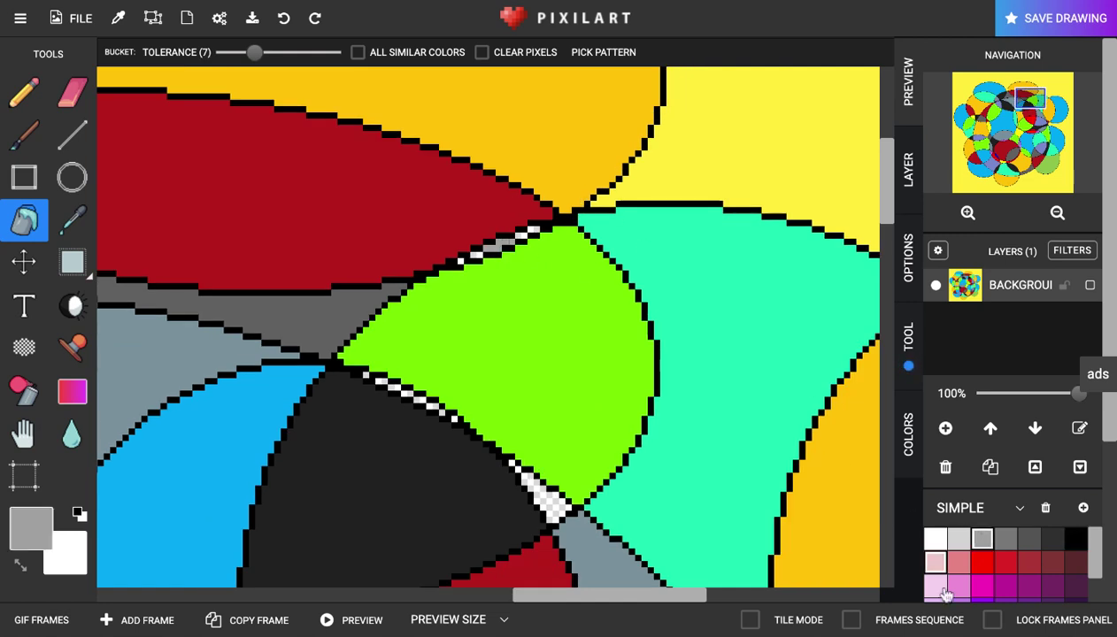
left_click(534, 232)
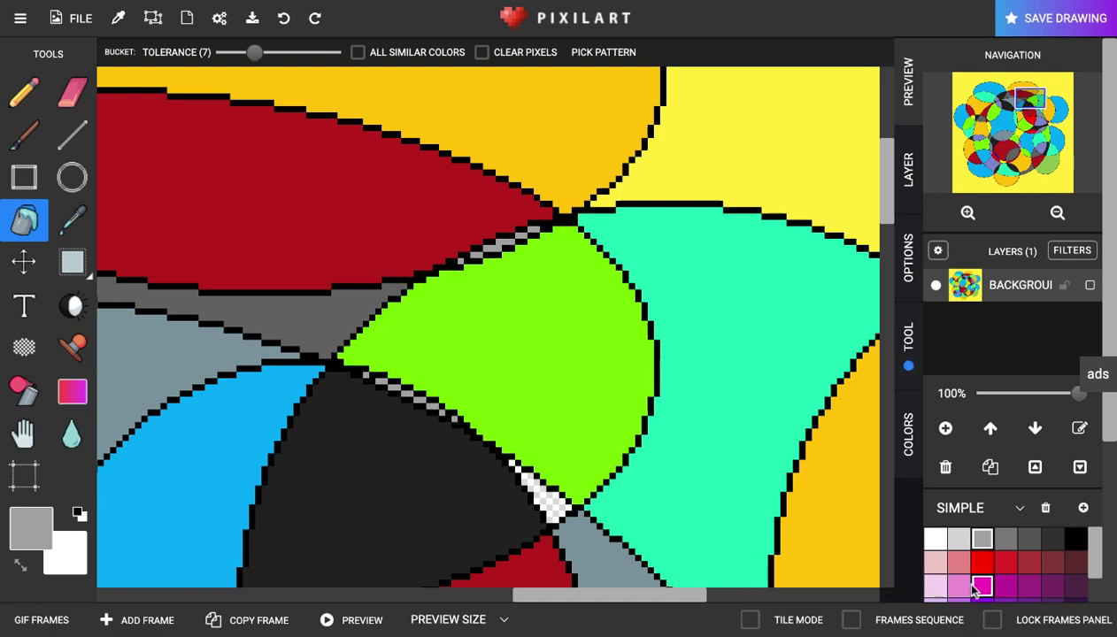
Fill the transparent triangular gap between the near-black region and the lower tip of the green region with reddish brown.
scroll(1001, 566, "down", 5)
left_click(1003, 569)
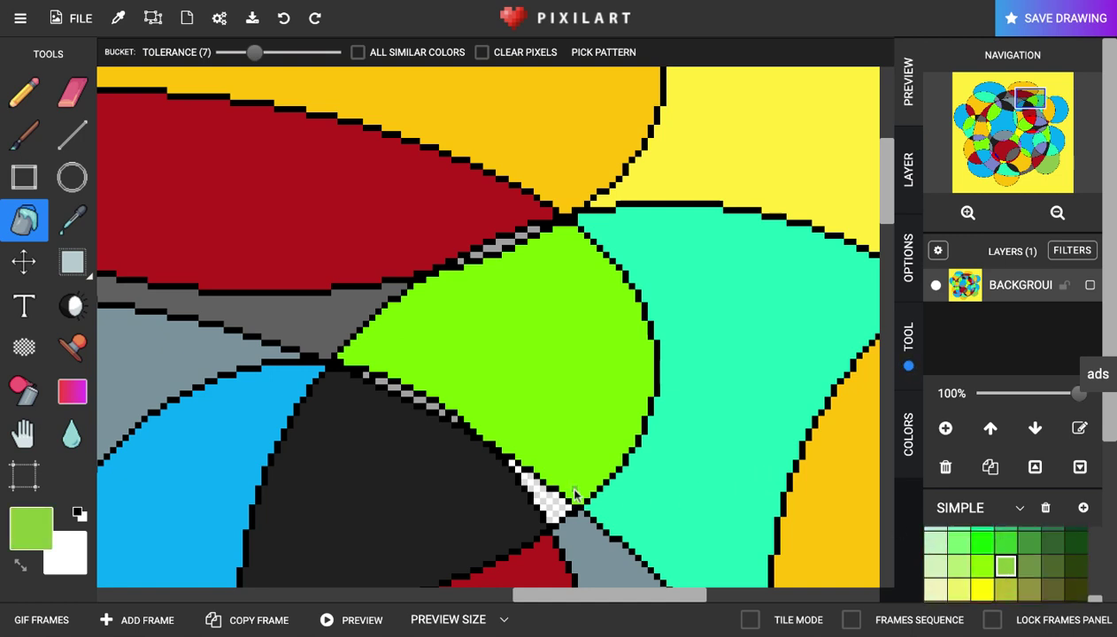
scroll(1031, 595, "down", 3)
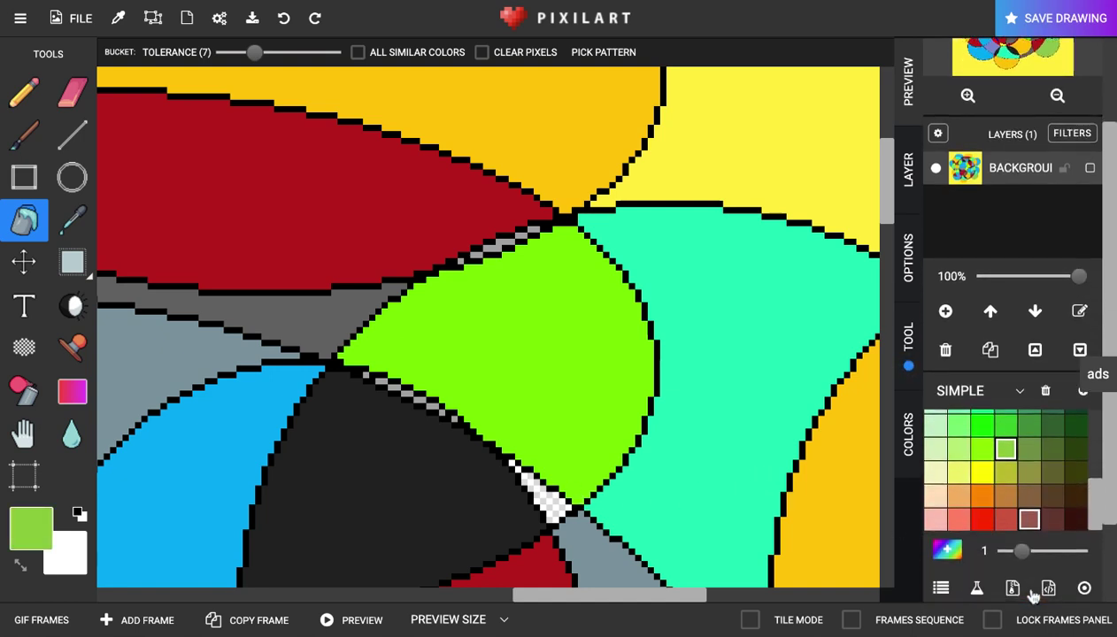
left_click(1028, 520)
left_click(543, 510)
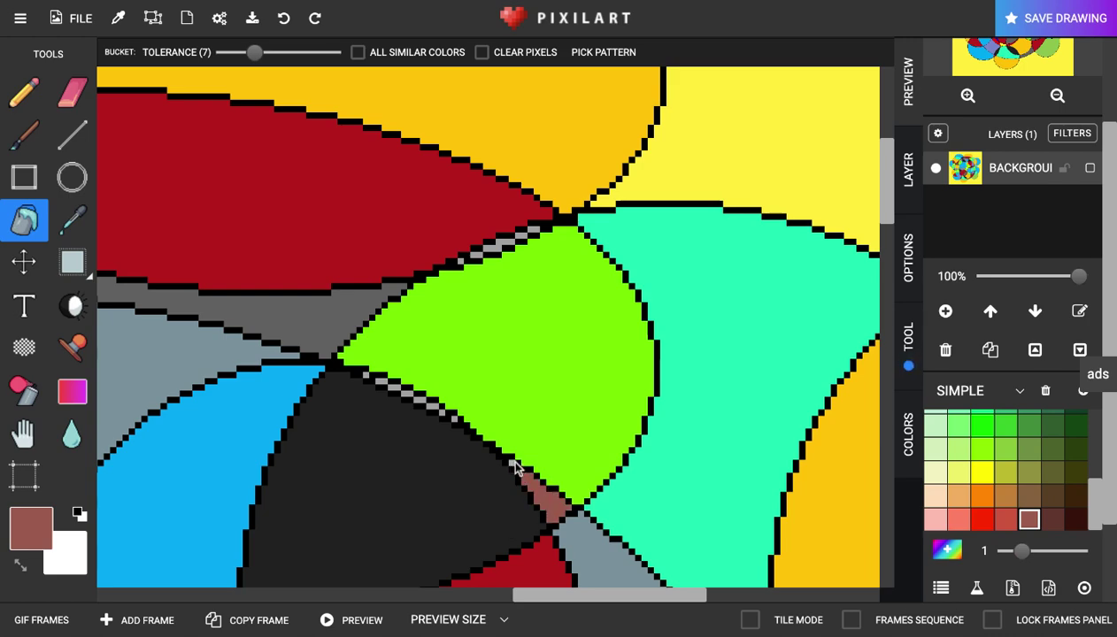
Fill the transparent gap below the small dark red triangle and the stray pixels along its left edge with orange.
scroll(527, 475, "down", 5)
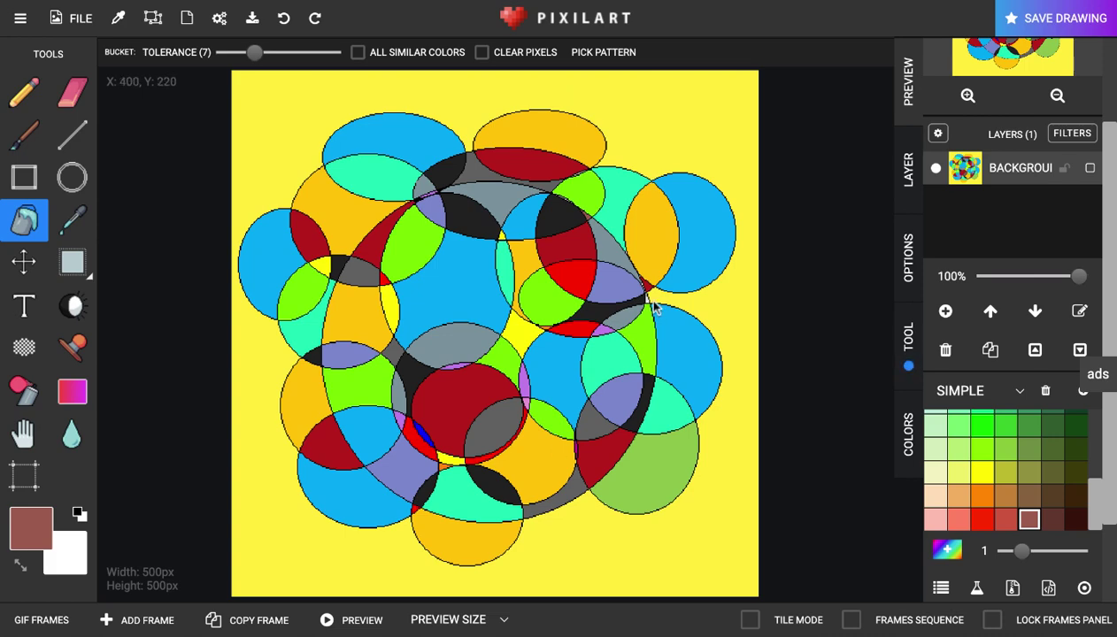
scroll(634, 288, "up", 5)
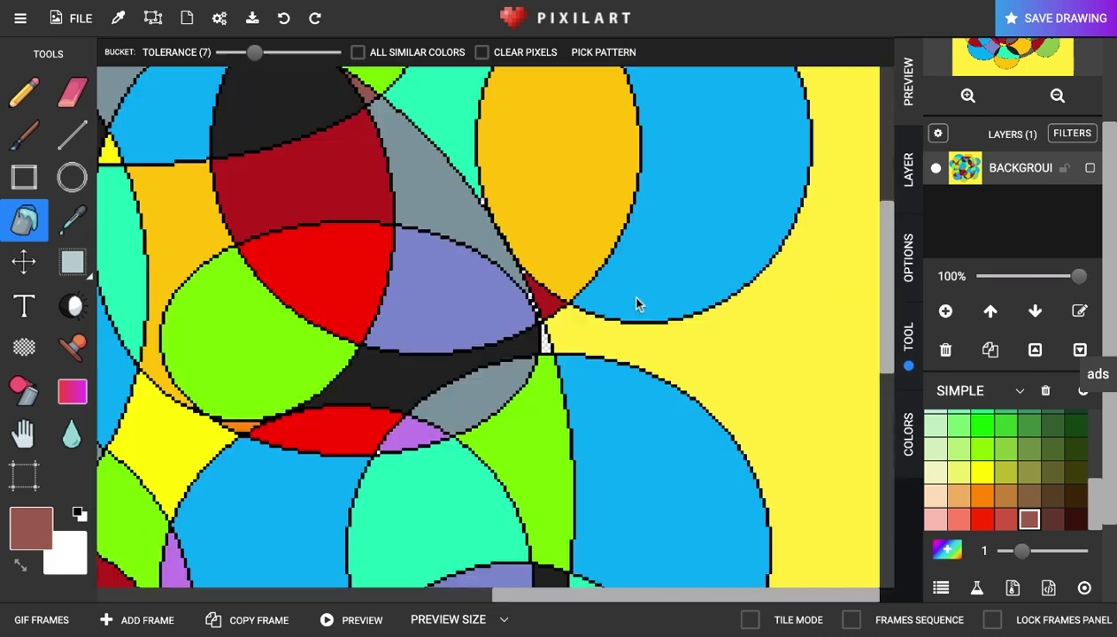
left_click(983, 498)
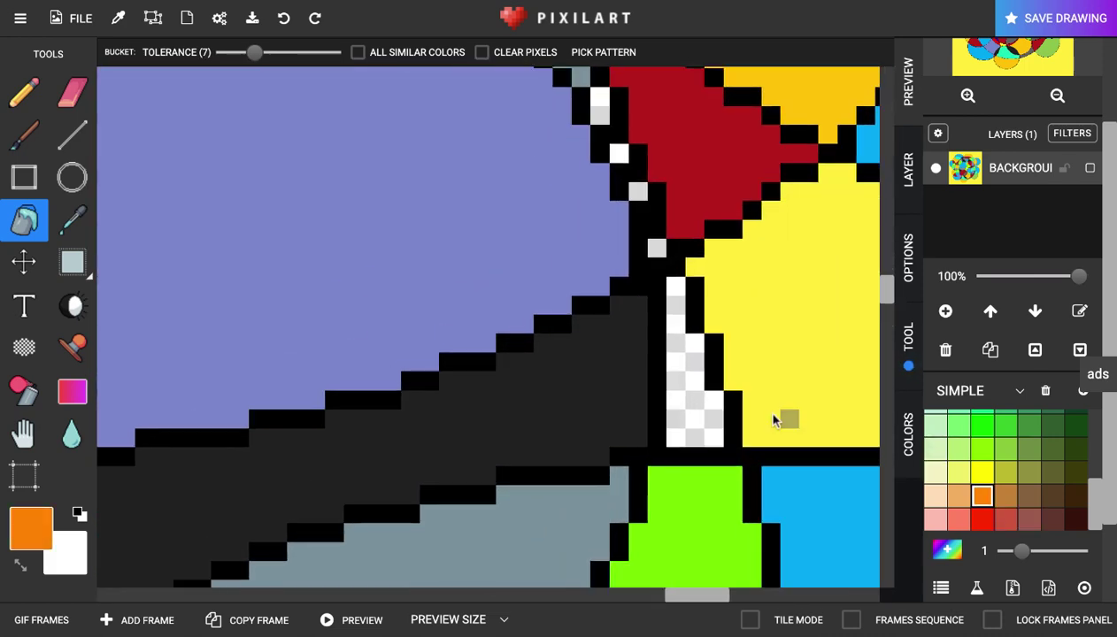
left_click(689, 412)
scroll(652, 253, "down", 2)
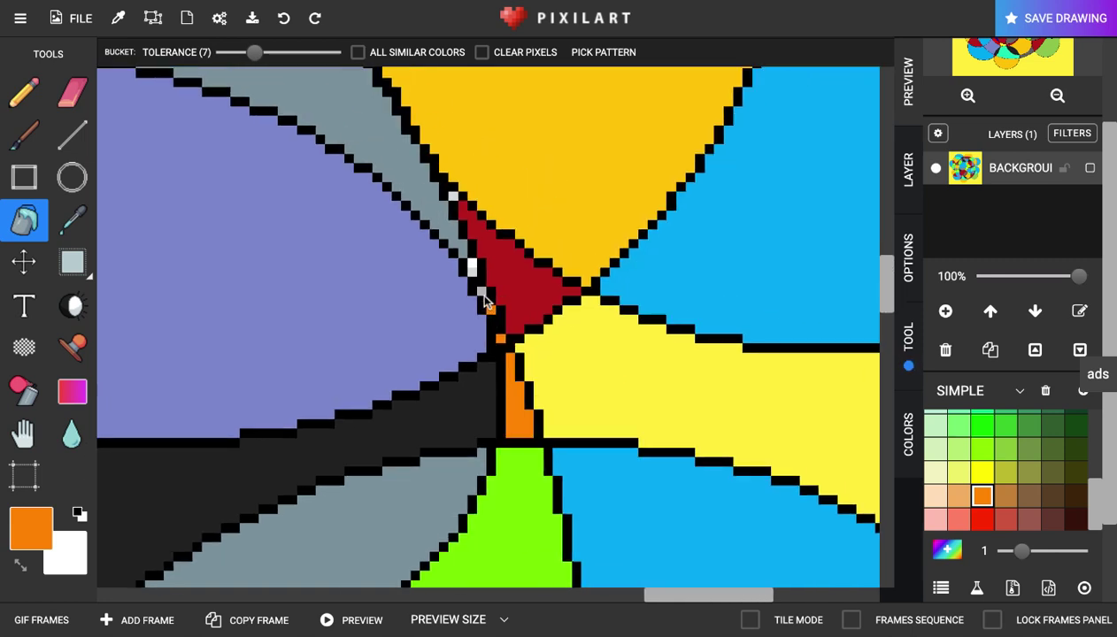
left_click(472, 266)
Fill the remaining white outline pixel at the upper end of the small dark red triangle with black.
scroll(943, 505, "up", 5)
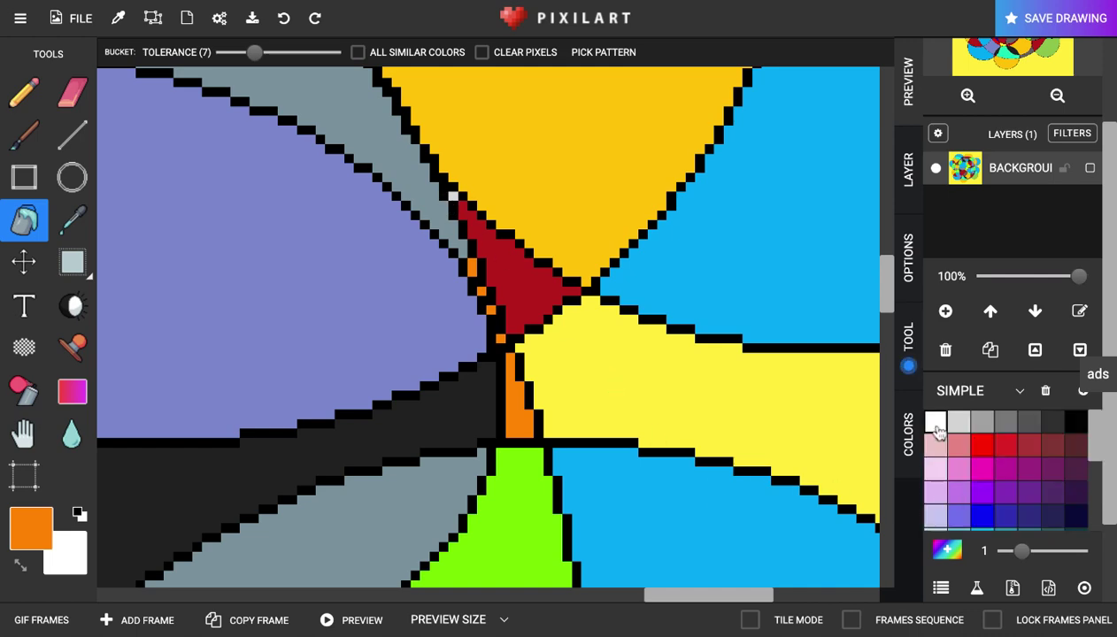
left_click(1075, 422)
scroll(453, 203, "down", 5)
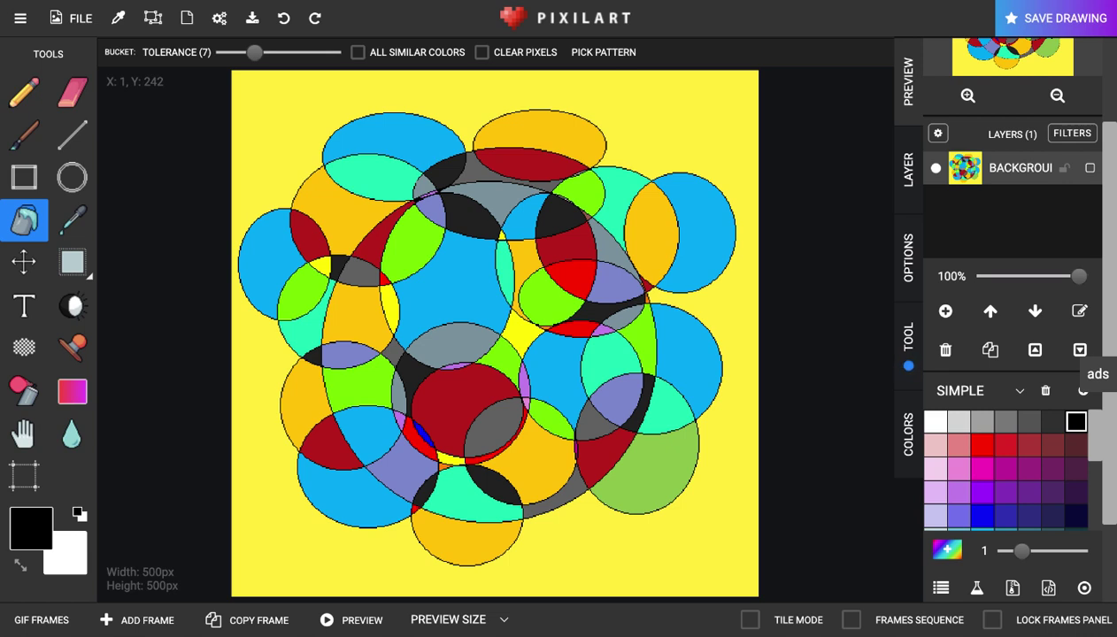
Duplicate the finished drawing as a second GIF frame and fill the copy's yellow background with blue.
left_click(42, 620)
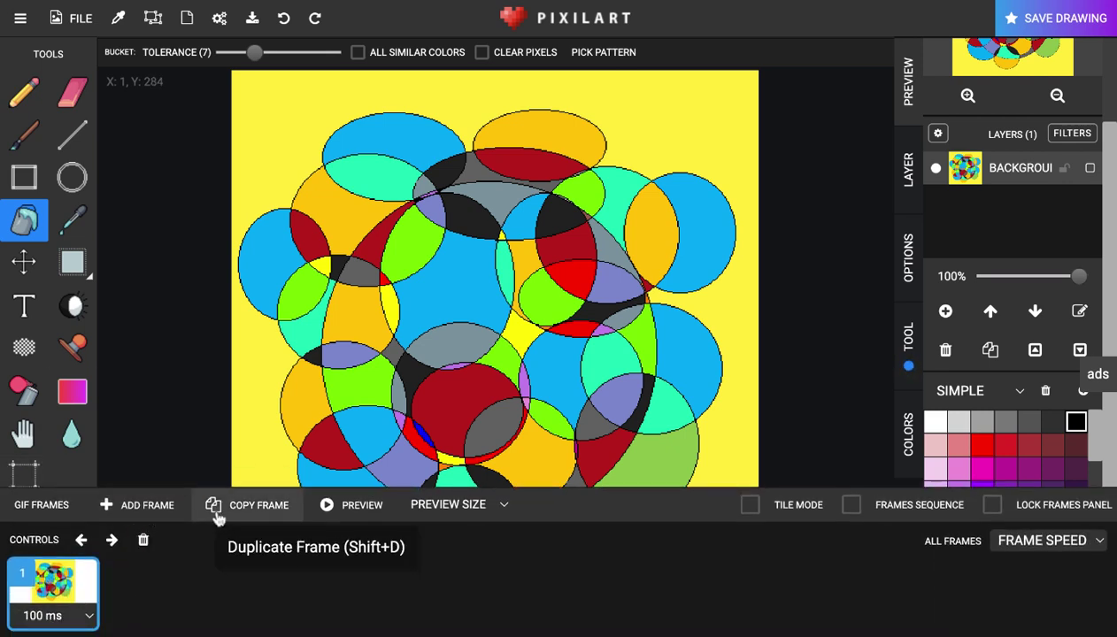
left_click(218, 518)
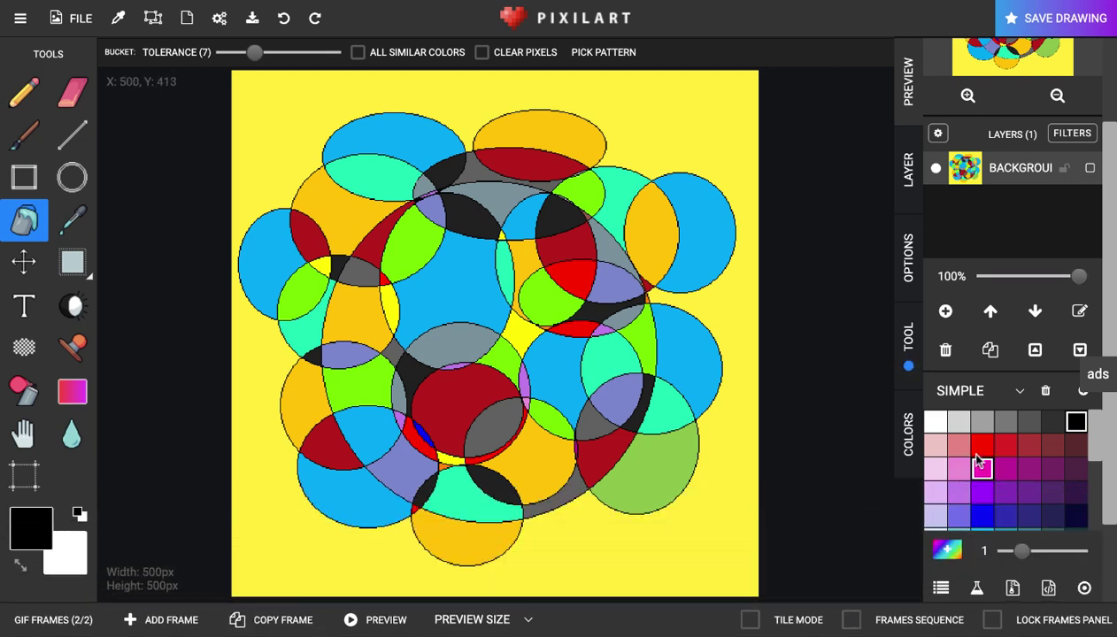
left_click(1004, 444)
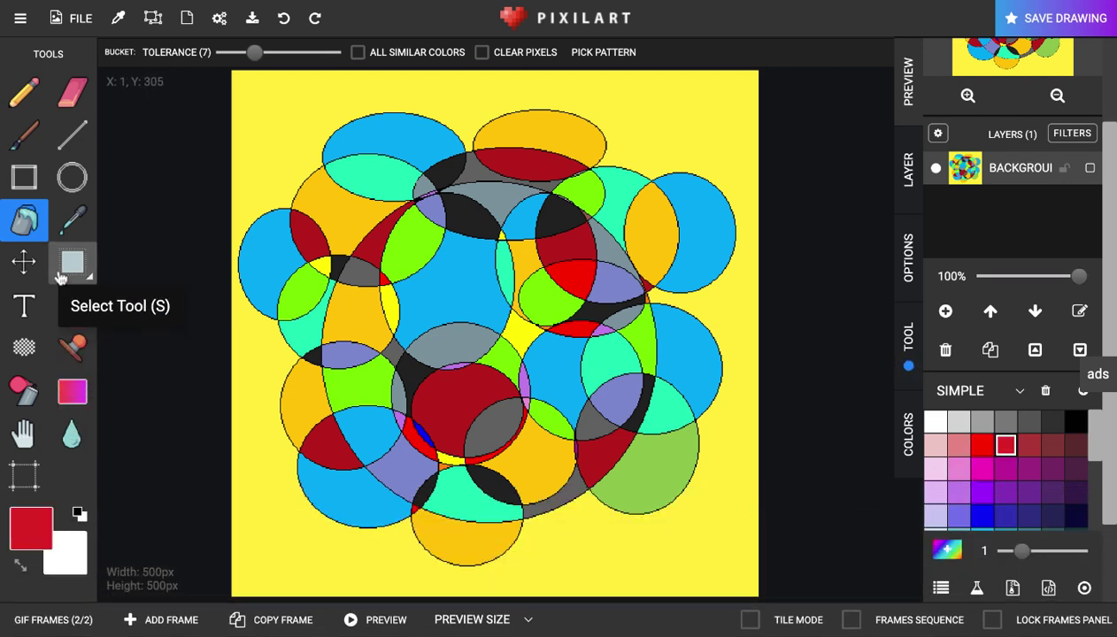
left_click(982, 517)
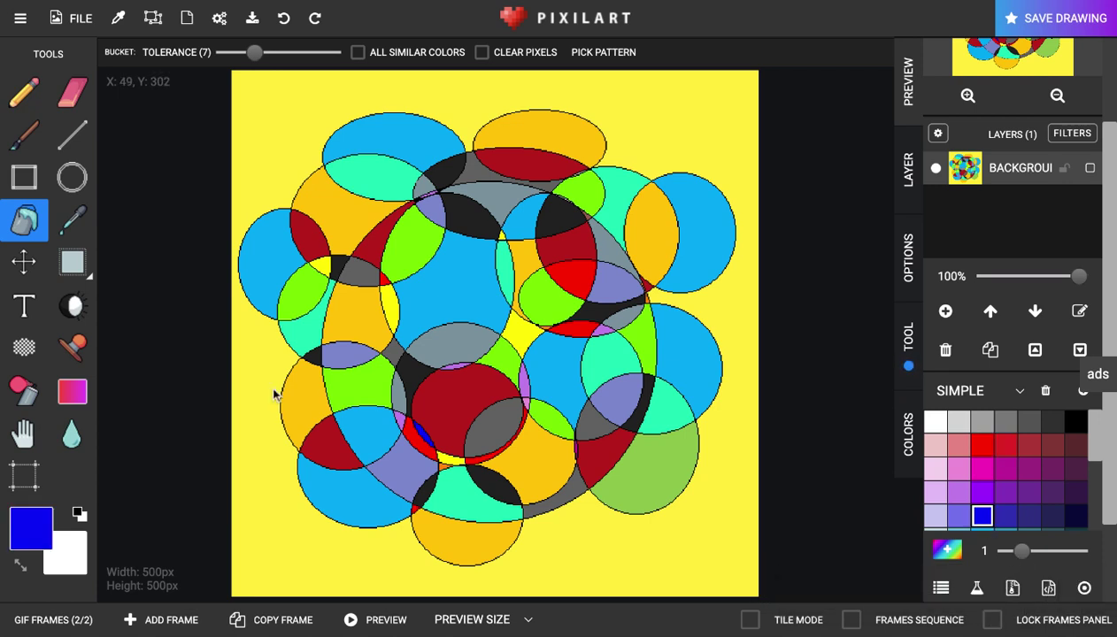
left_click(366, 542)
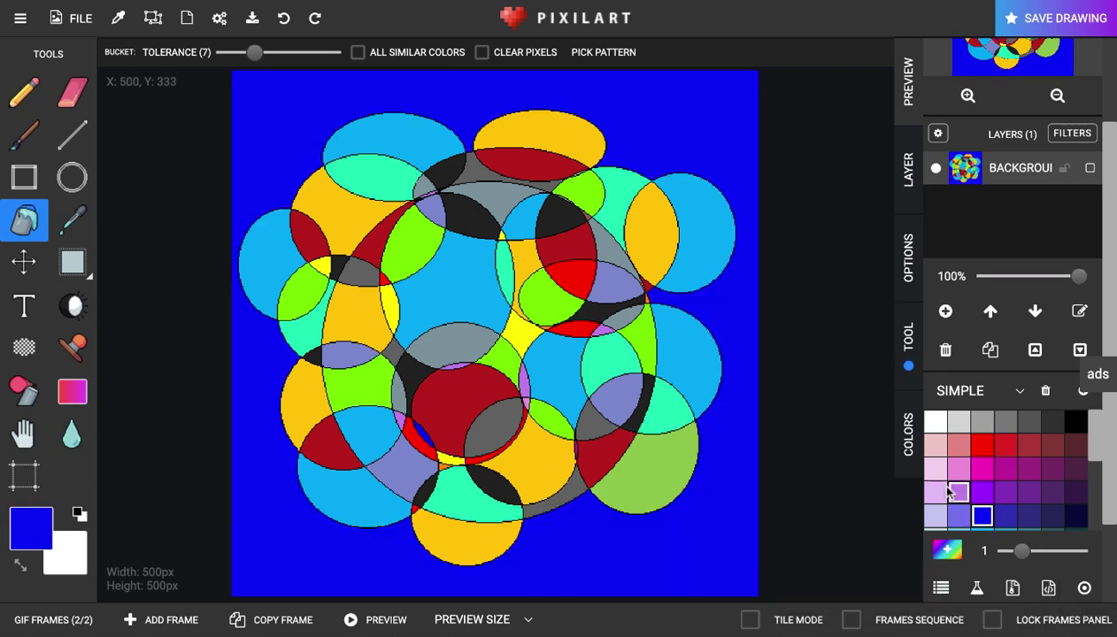
Fill the lower-right green circle, the large central blue region and the leftmost blue circle with magenta.
left_click(982, 469)
left_click(656, 476)
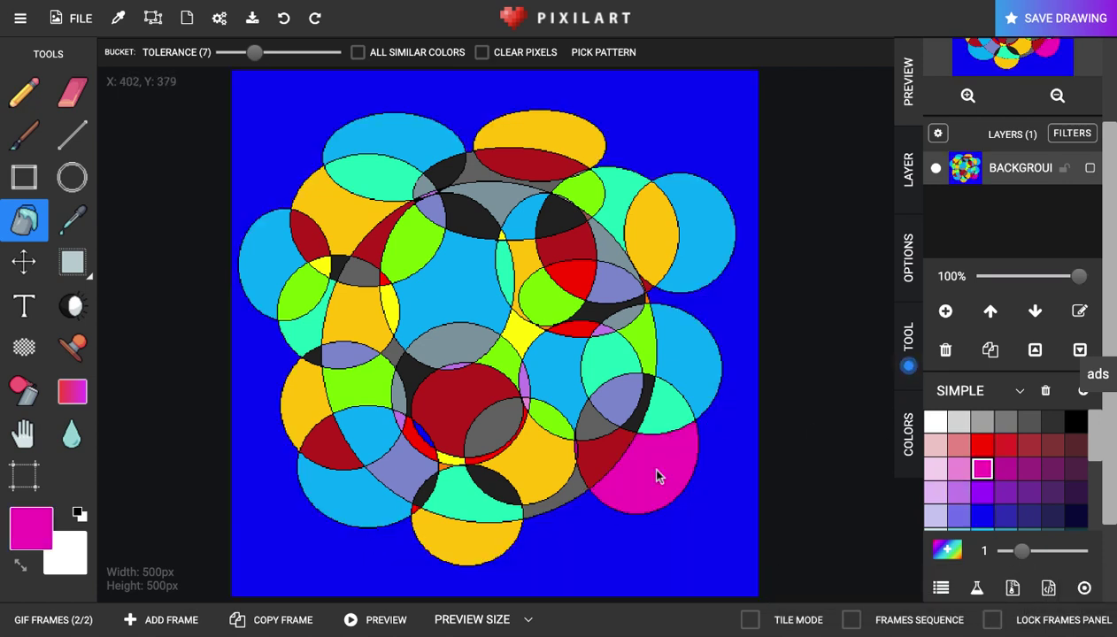
left_click(474, 308)
left_click(270, 261)
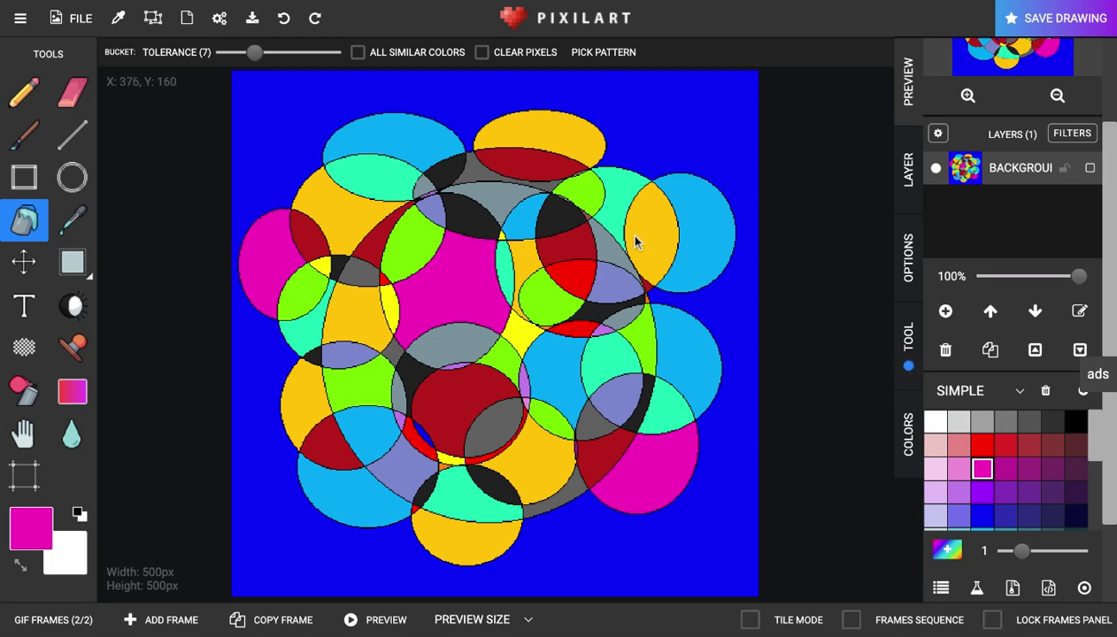
Fill the rightmost blue circle, the orange circle at the bottom of the drawing and the central dark red circle with magenta.
left_click(688, 231)
left_click(457, 555)
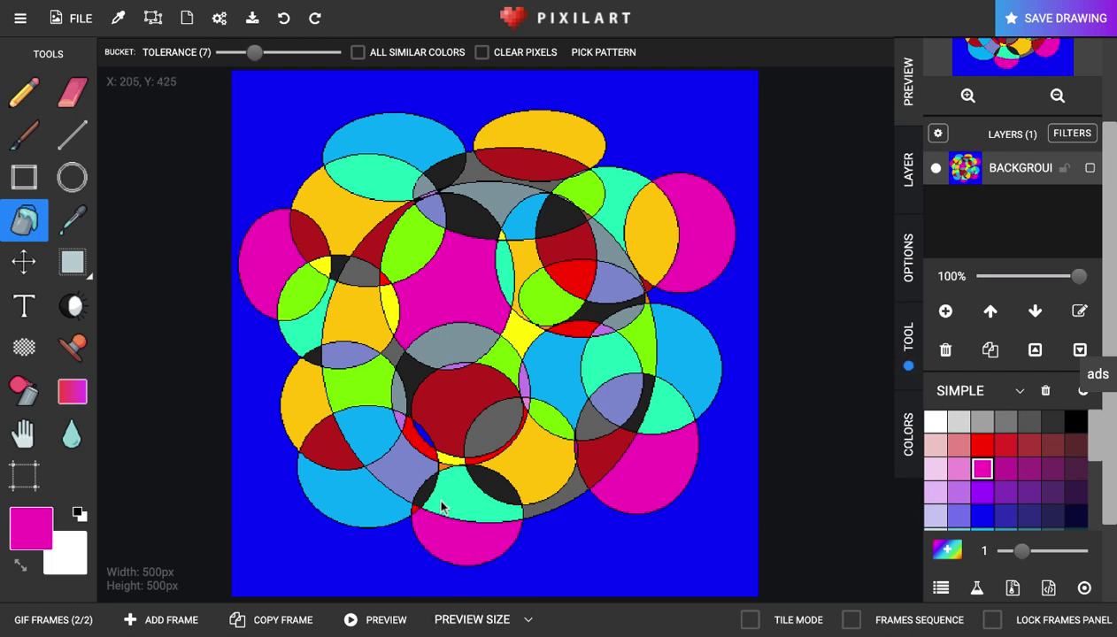
left_click(442, 421)
Fill the large central region, the rightmost circle, the upper-right orange ellipse, the bottommost circle and the lower-left blue circle with bright green.
scroll(982, 492, "down", 3)
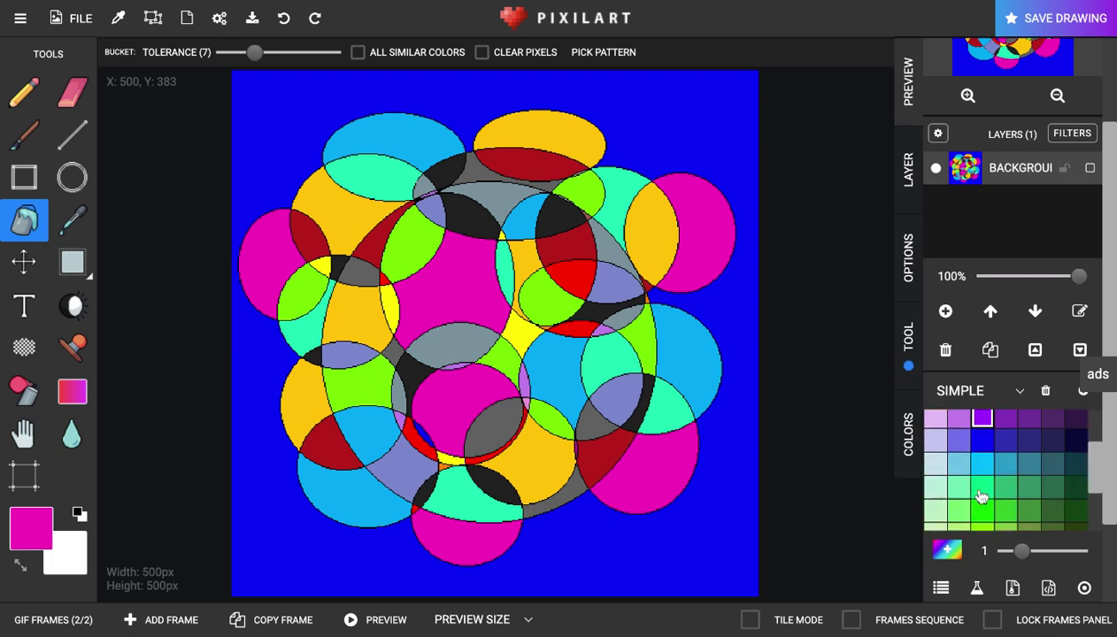
left_click(981, 484)
left_click(443, 286)
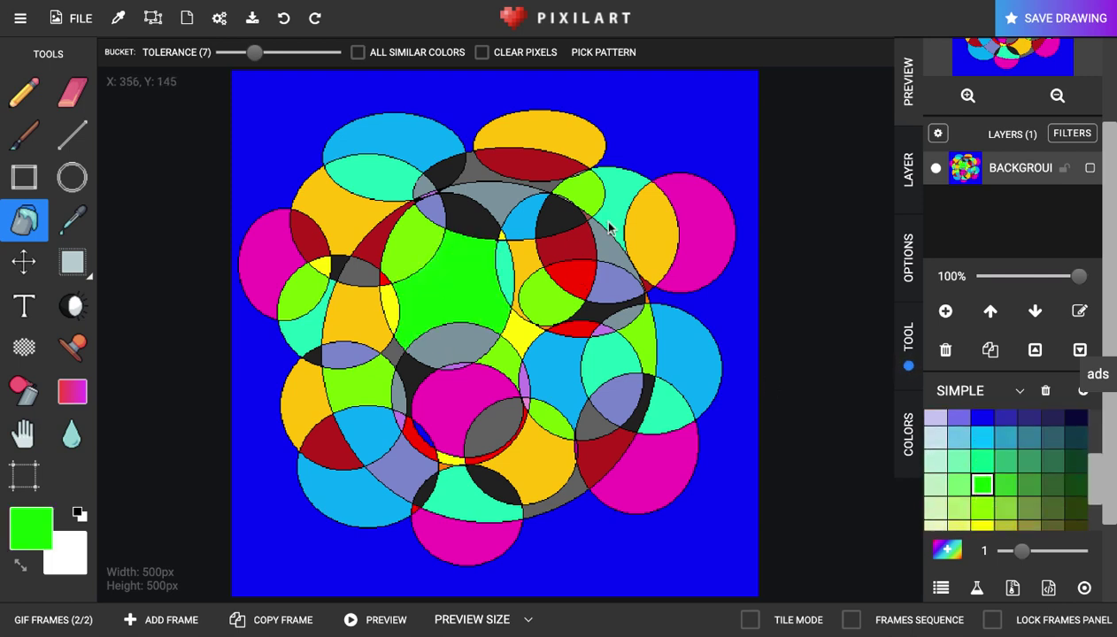
left_click(698, 229)
left_click(562, 137)
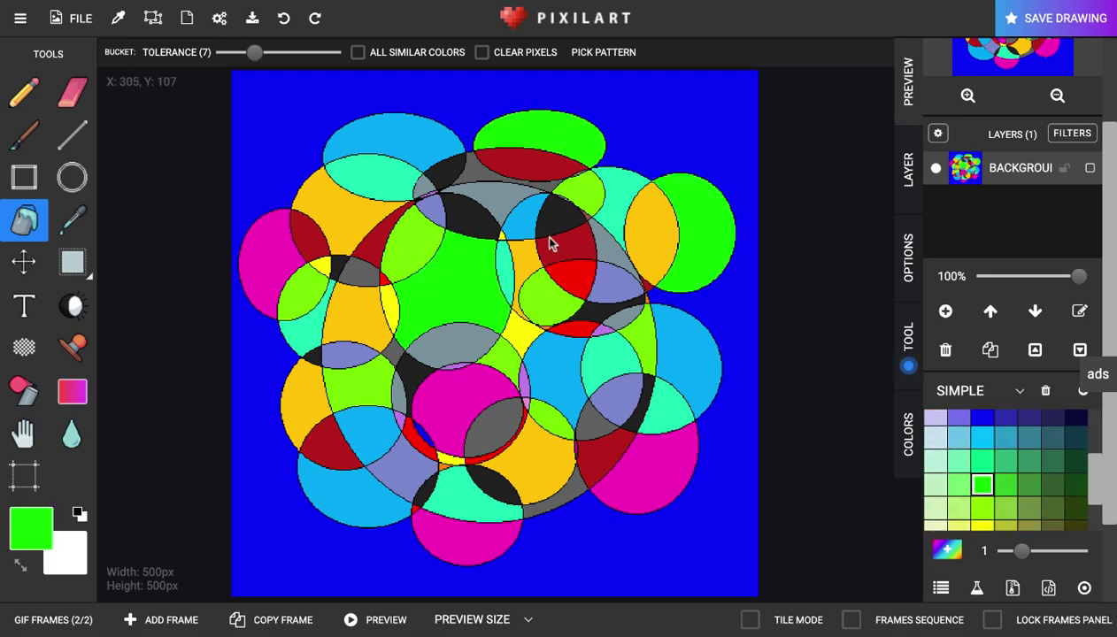
left_click(479, 543)
left_click(386, 515)
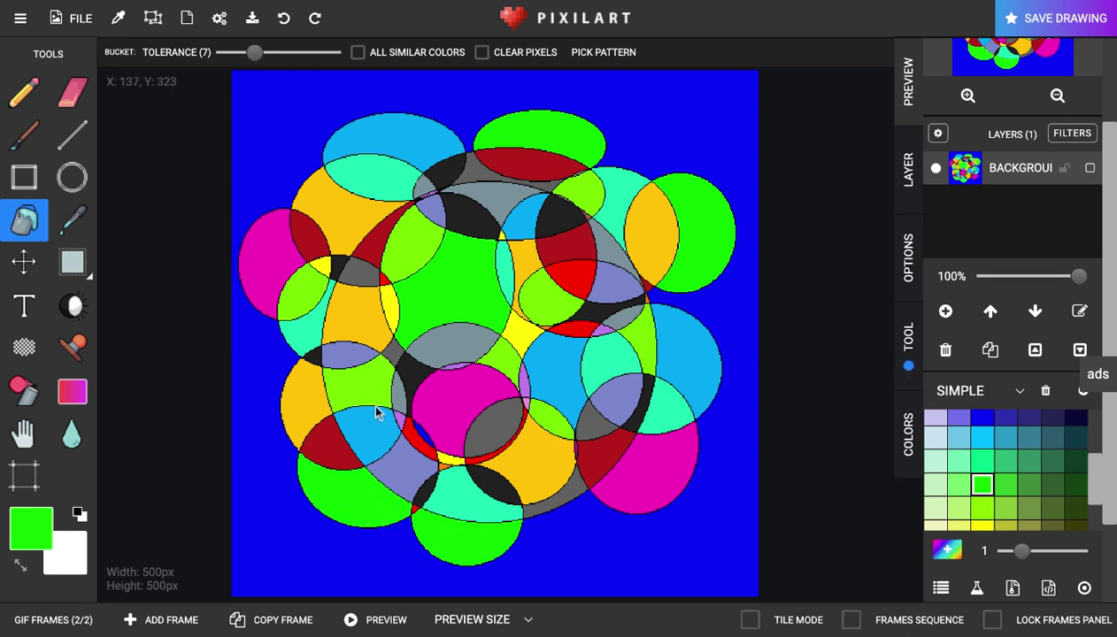
Fill the upper-left blue ellipse, both right-hand outer circles, the right-centre blue region, the upper-left light green lens and the lower-left lavender region with orange.
scroll(1018, 491, "down", 2)
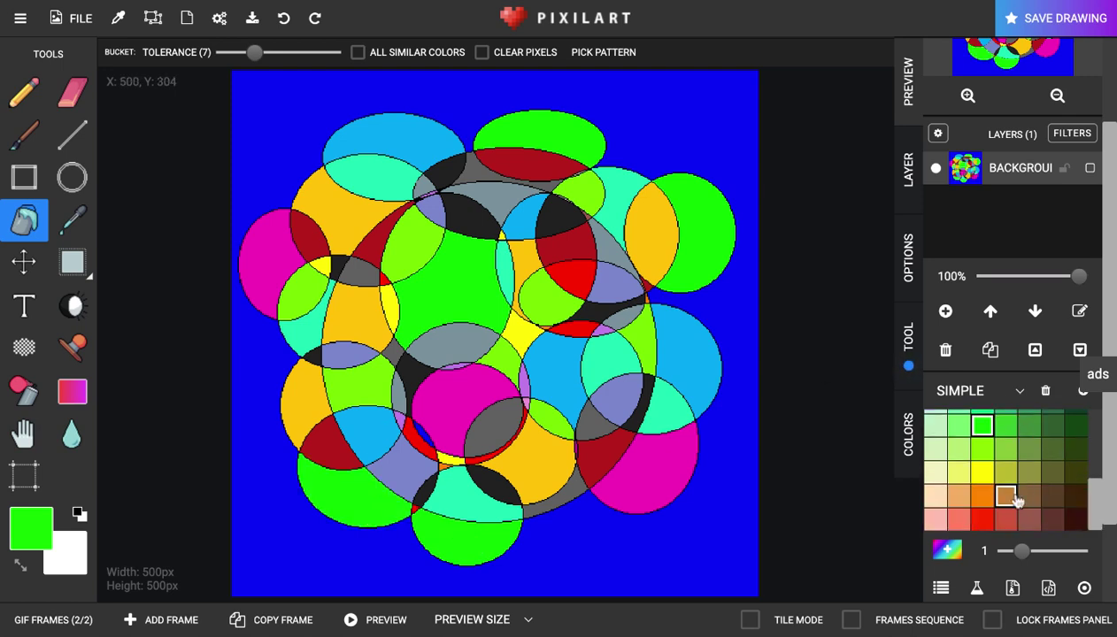
left_click(1005, 498)
left_click(981, 497)
left_click(557, 371)
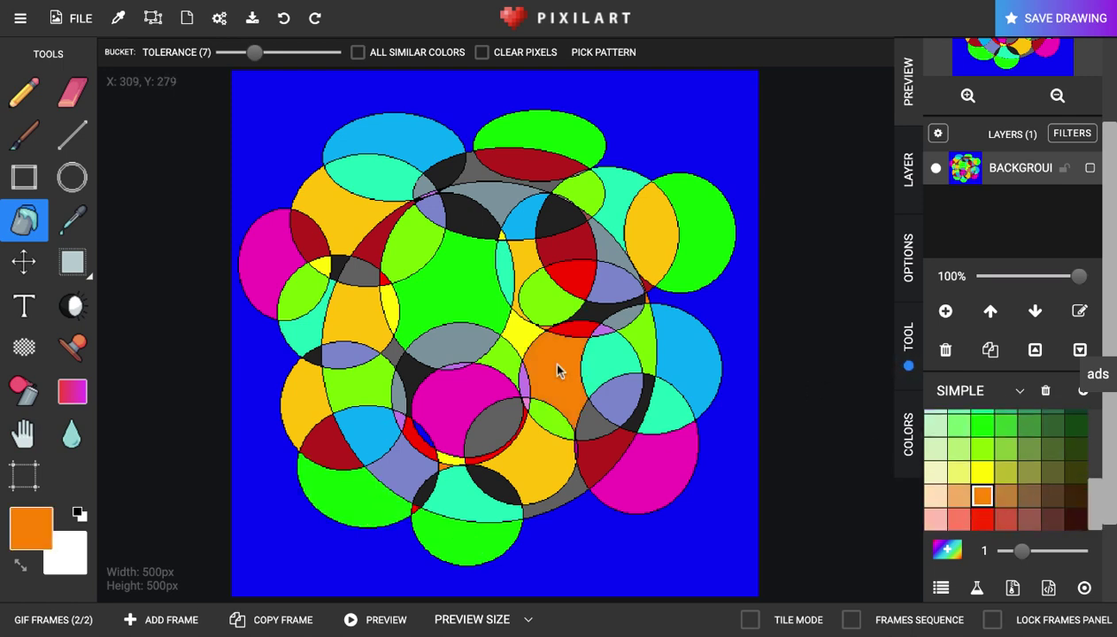
left_click(409, 243)
left_click(408, 144)
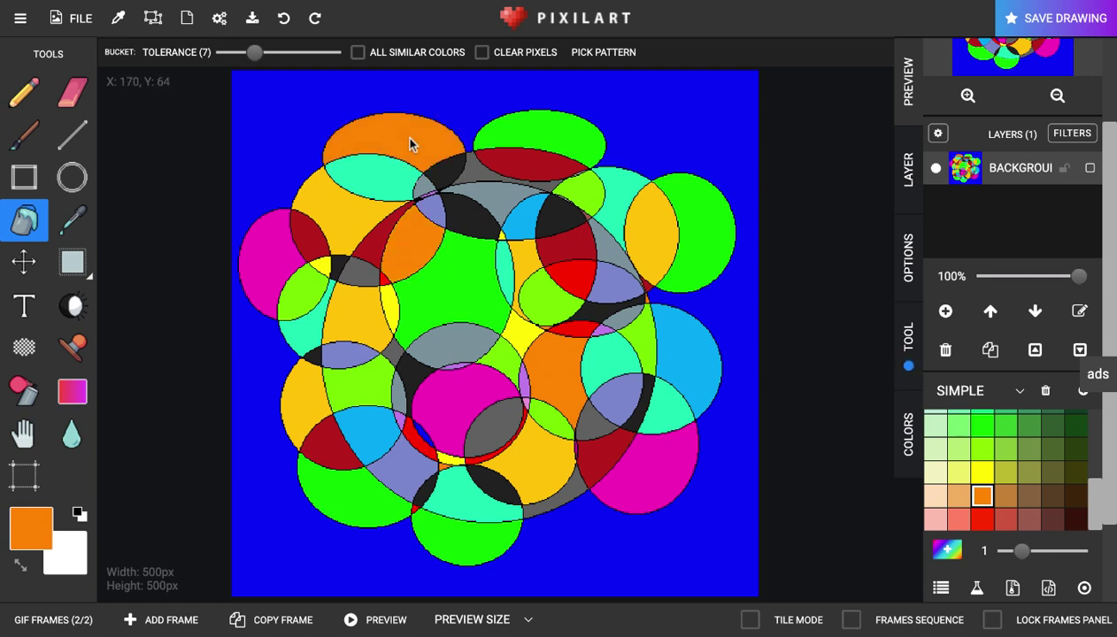
left_click(715, 215)
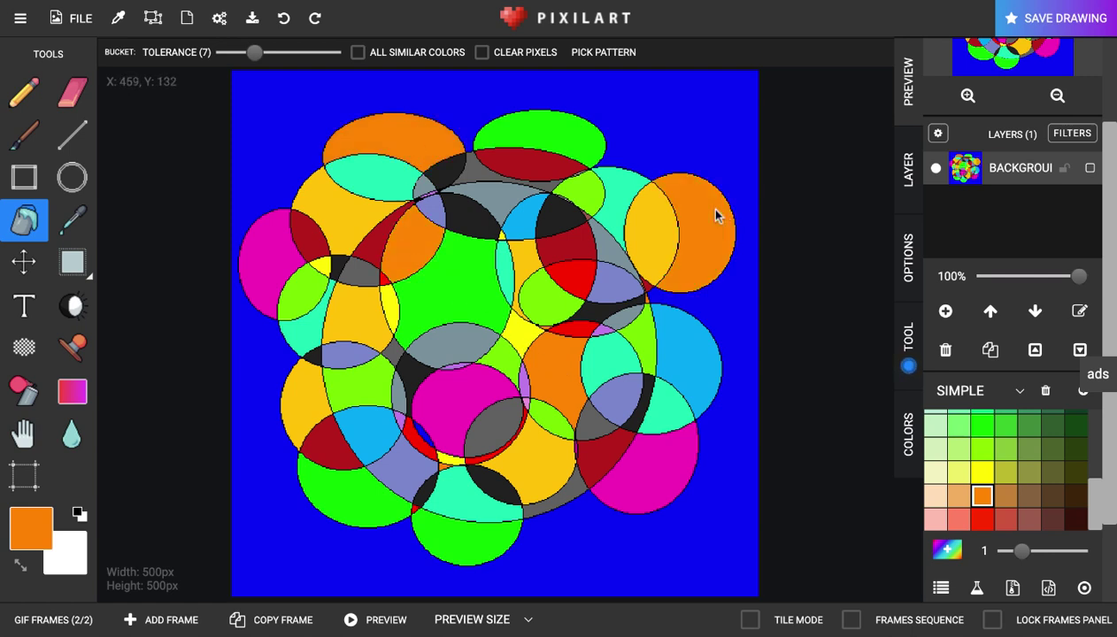
left_click(673, 385)
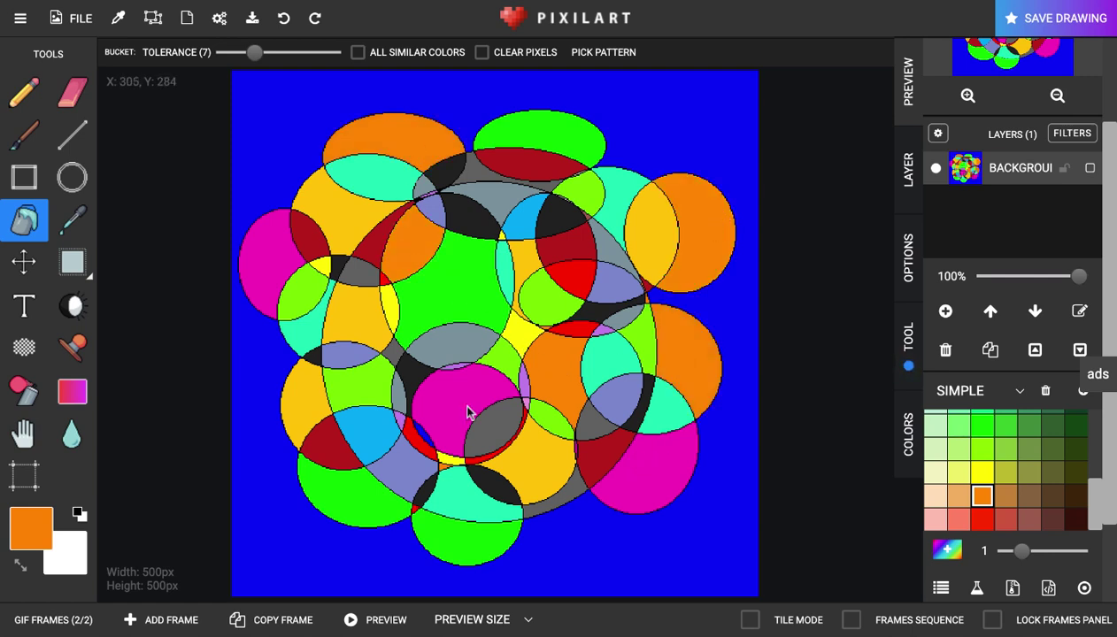
left_click(380, 462)
Preview the two-frame GIF animation and inspect the frame list with its frame durations.
left_click(354, 624)
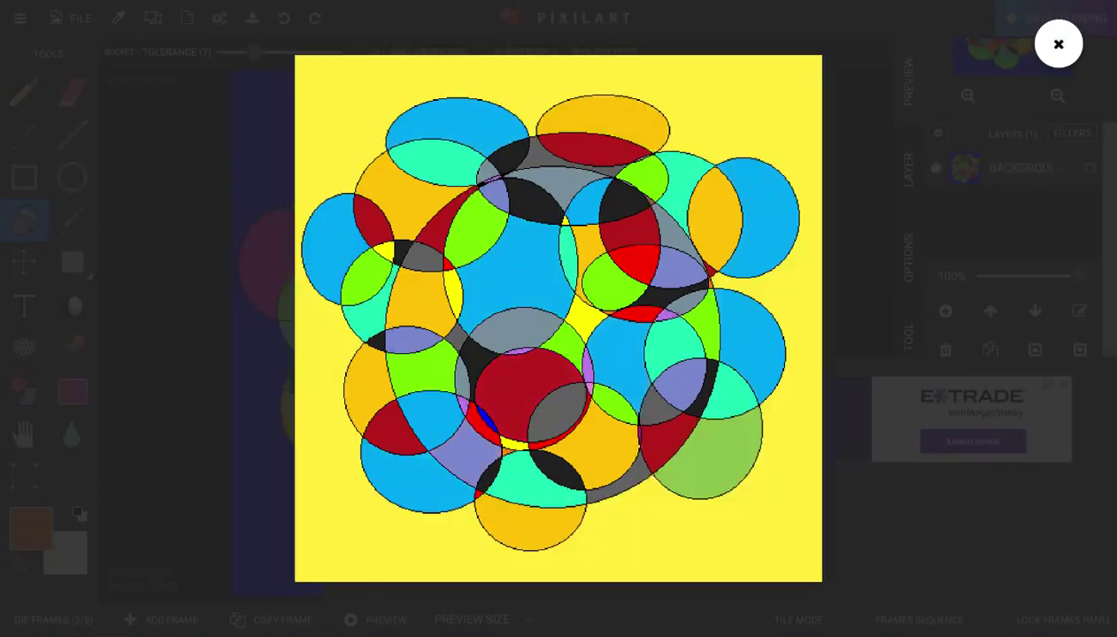
left_click(1057, 43)
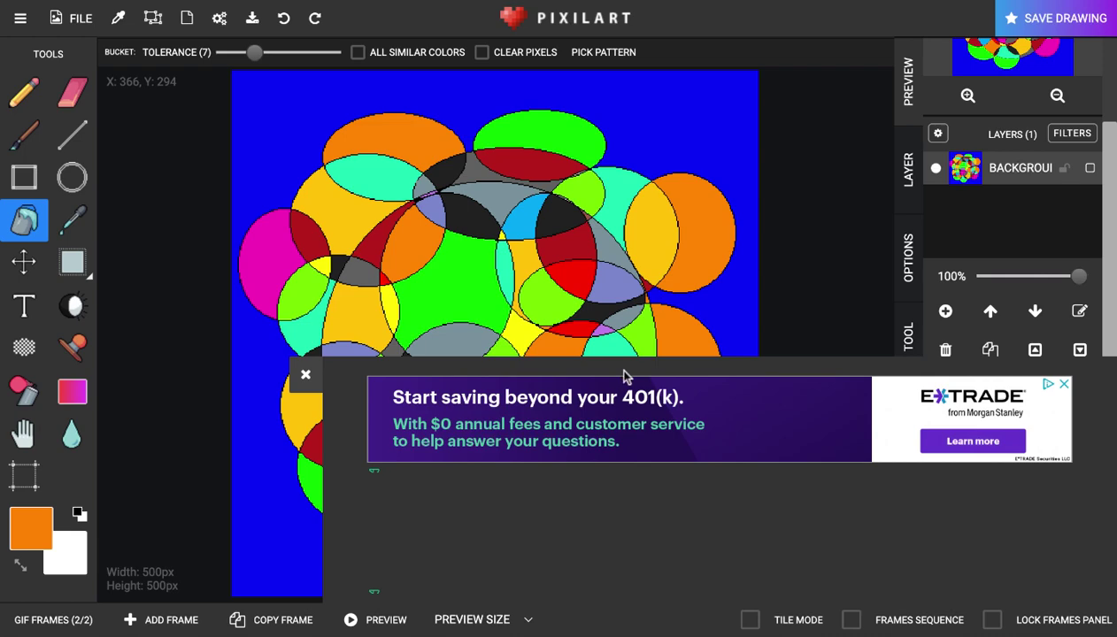
left_click(306, 374)
left_click(78, 622)
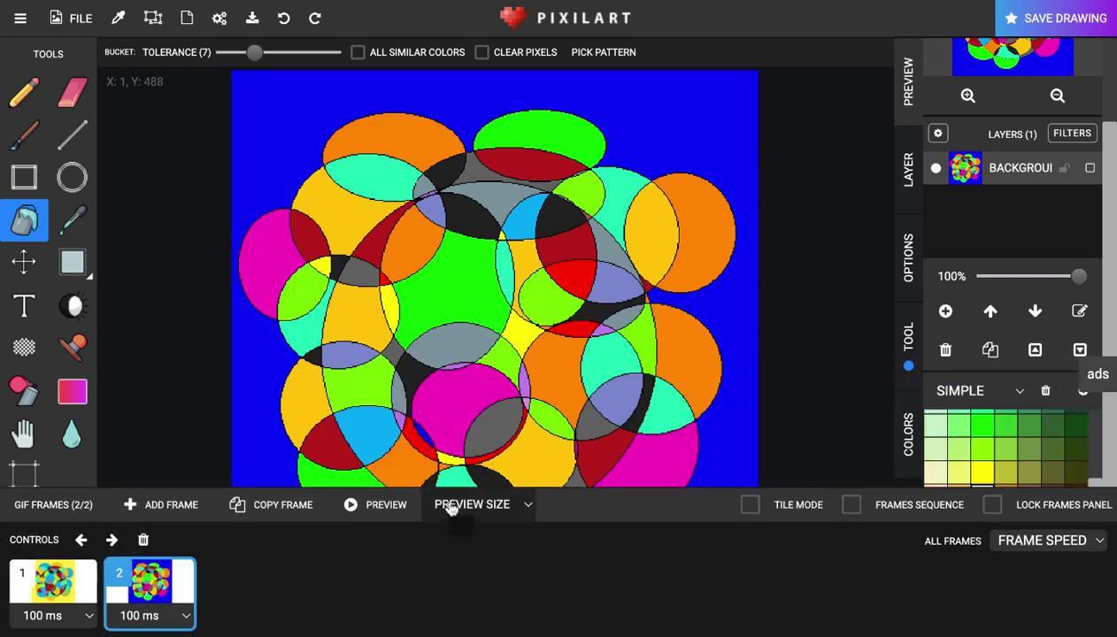
left_click(384, 510)
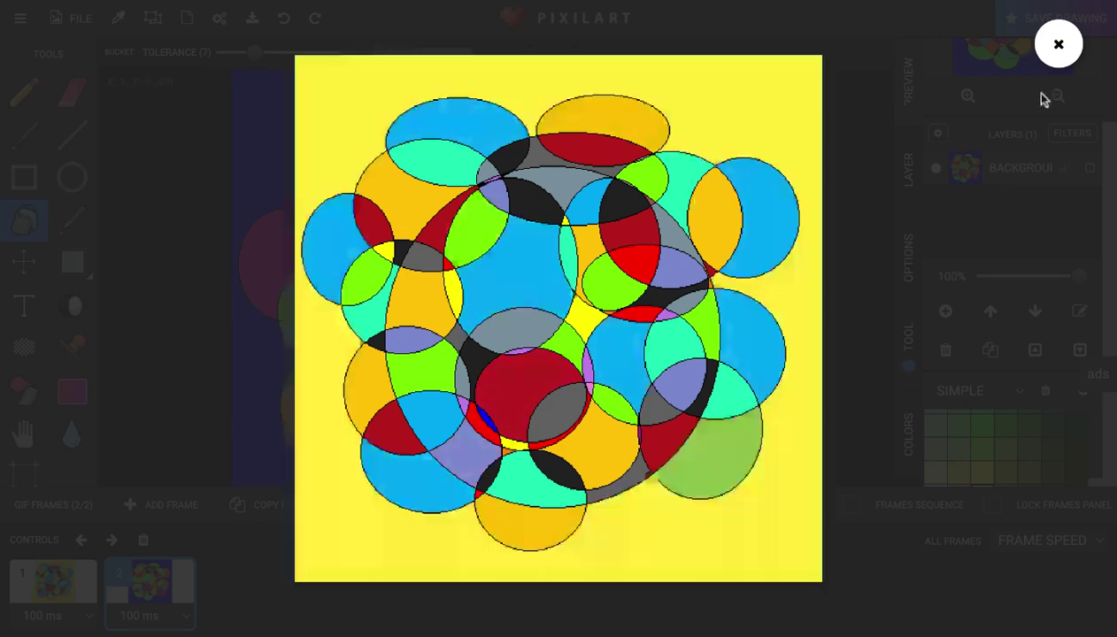
left_click(1044, 43)
Set the duration of both GIF frames to 5000 ms and preview the animation.
left_click(75, 626)
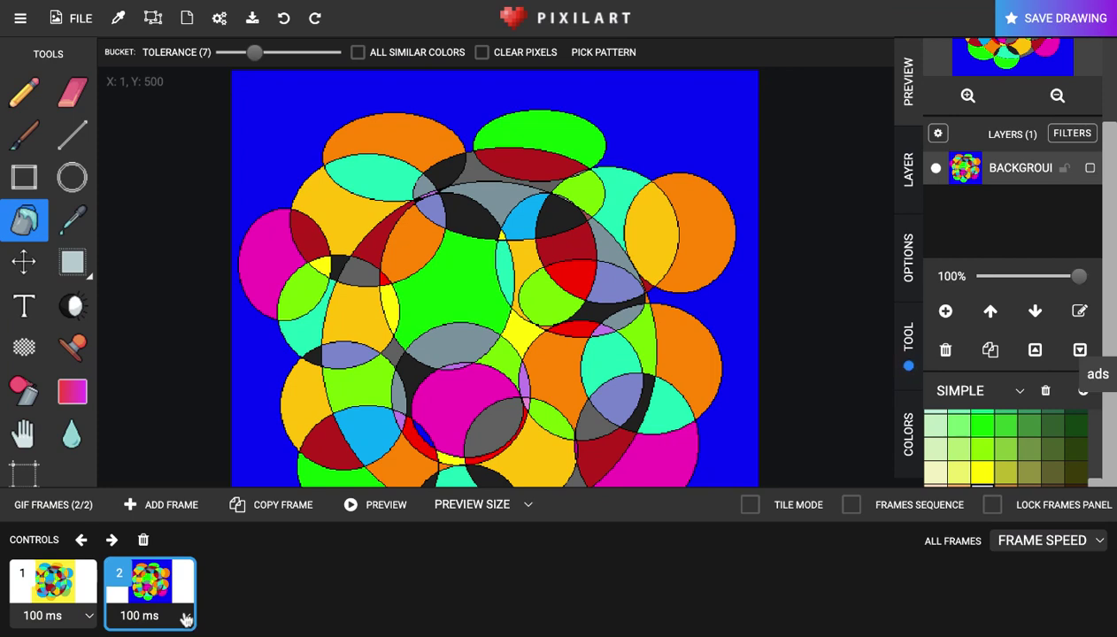
left_click(89, 622)
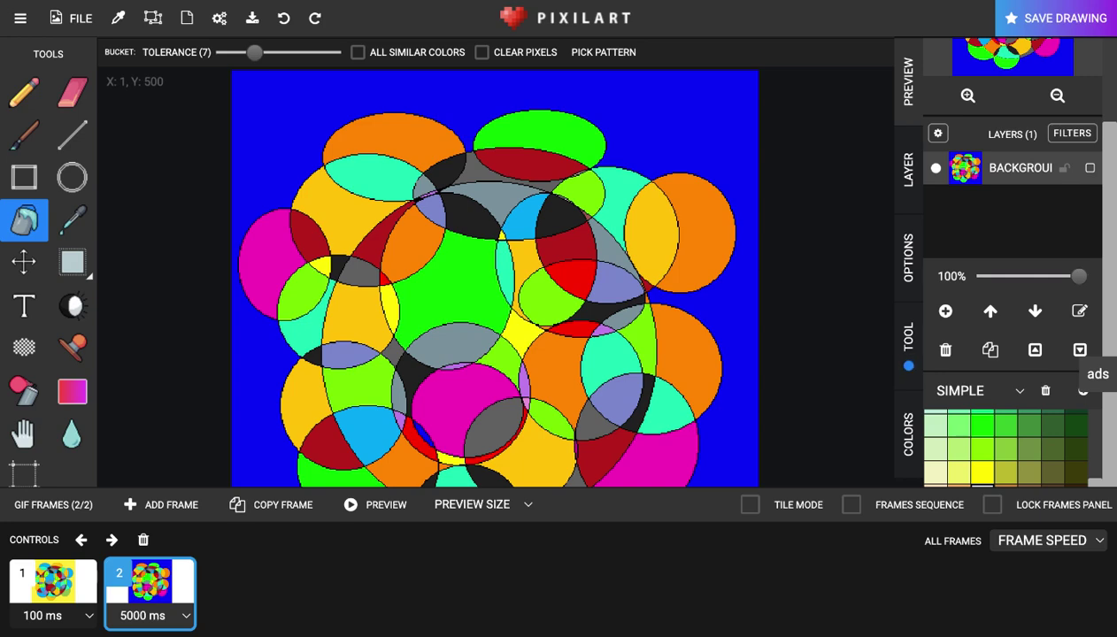
left_click(54, 615)
left_click(351, 505)
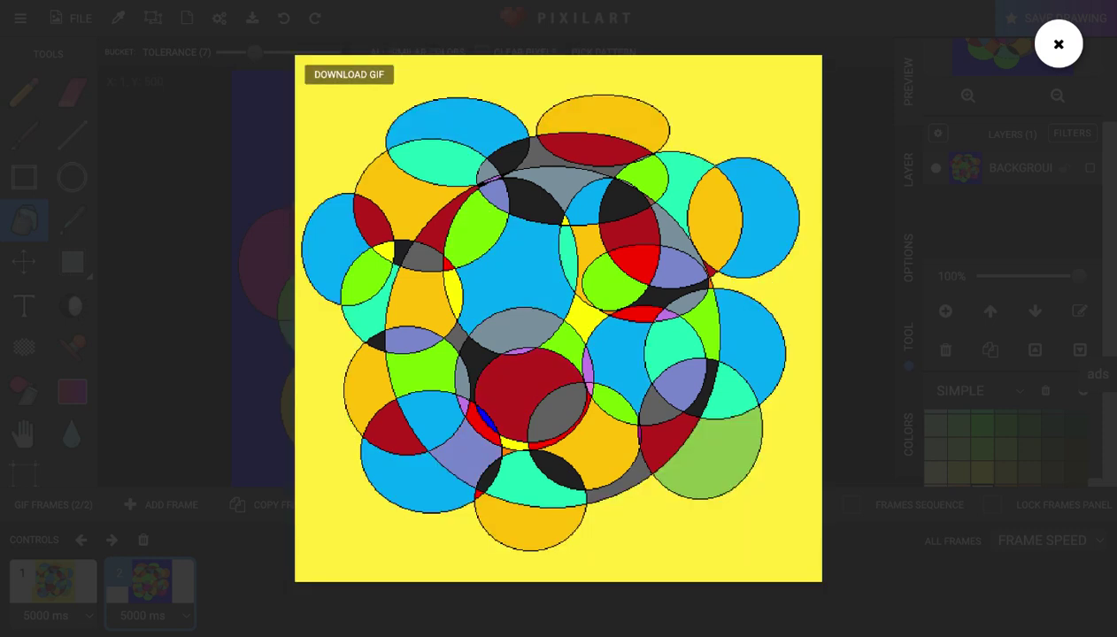
left_click(1059, 46)
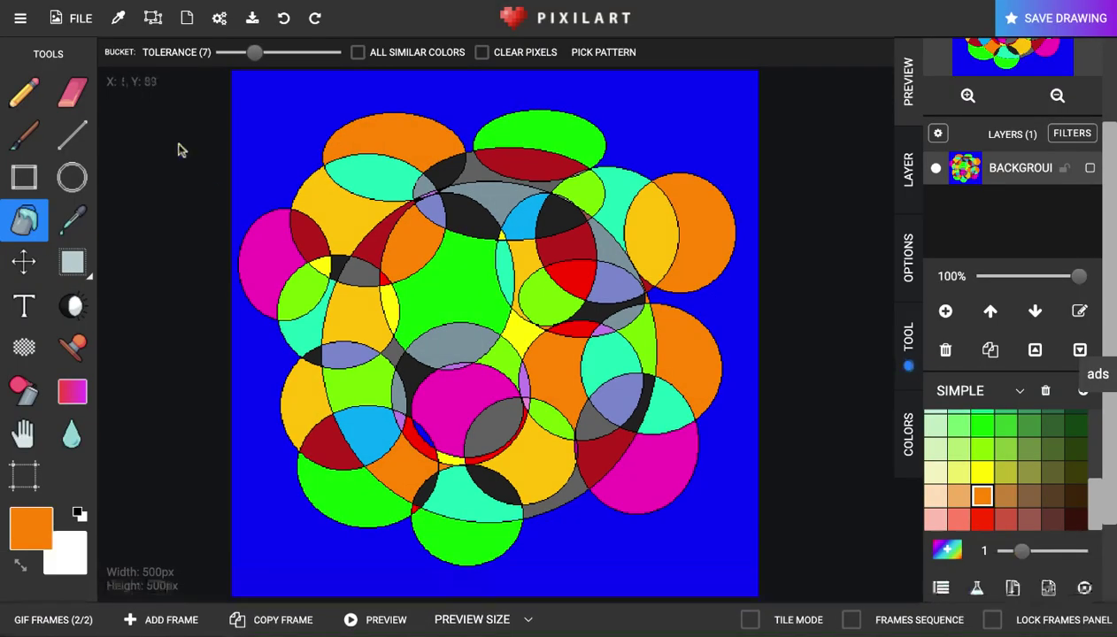
Create a new blank drawing 500 px wide and 500 px high.
left_click(68, 19)
left_click(115, 64)
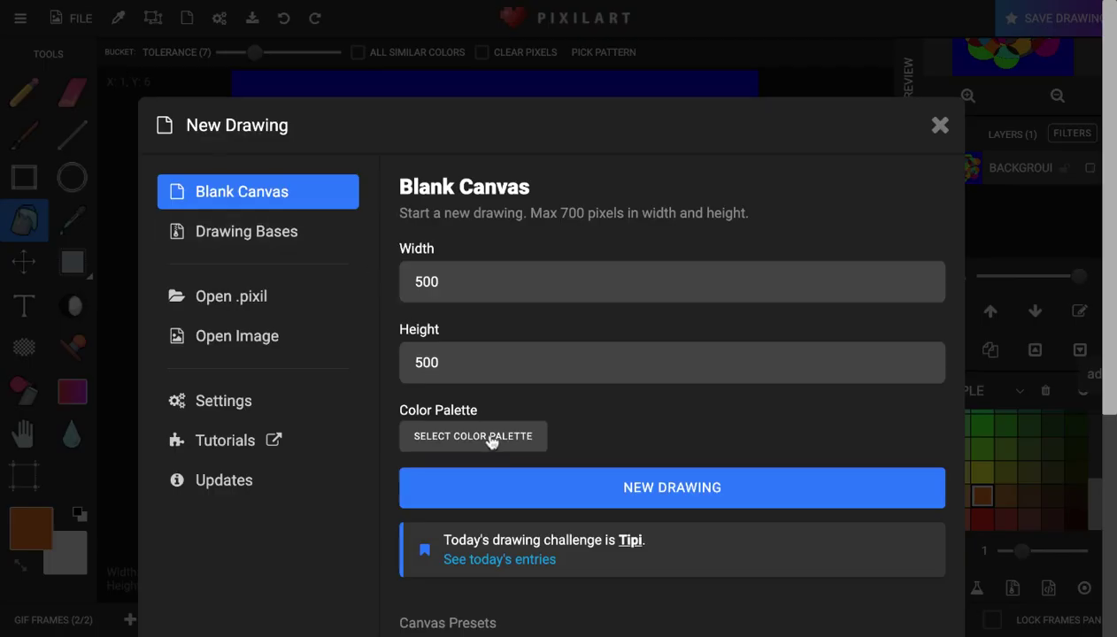
left_click(537, 484)
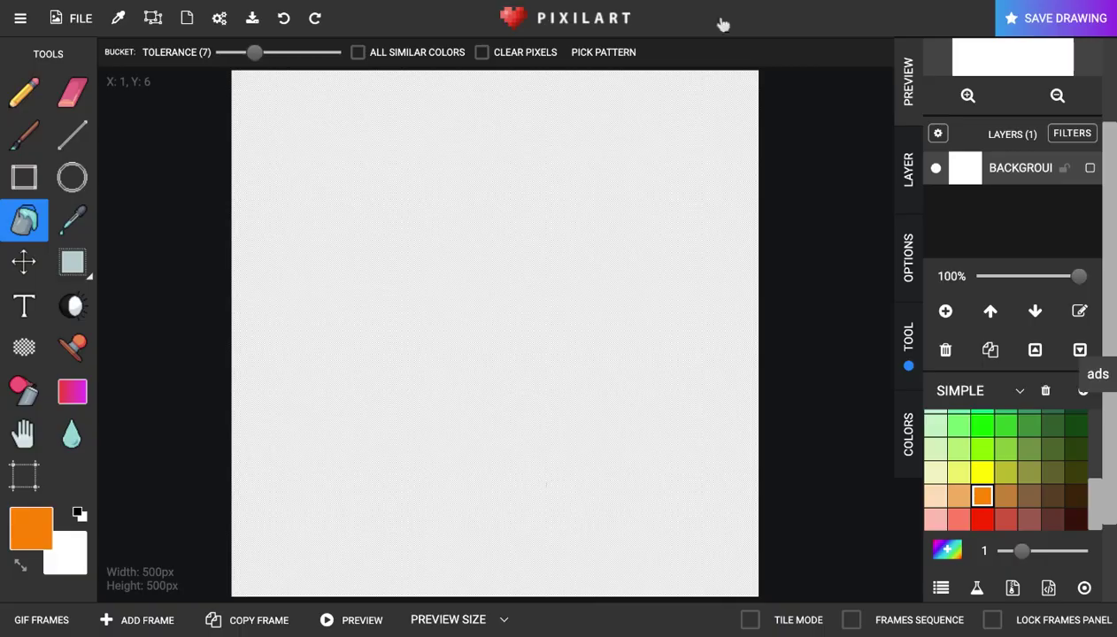
Scribble a tangle of overlapping loops, waves and spikes across the blank canvas with a black pencil at pixel size 1.
left_click(23, 92)
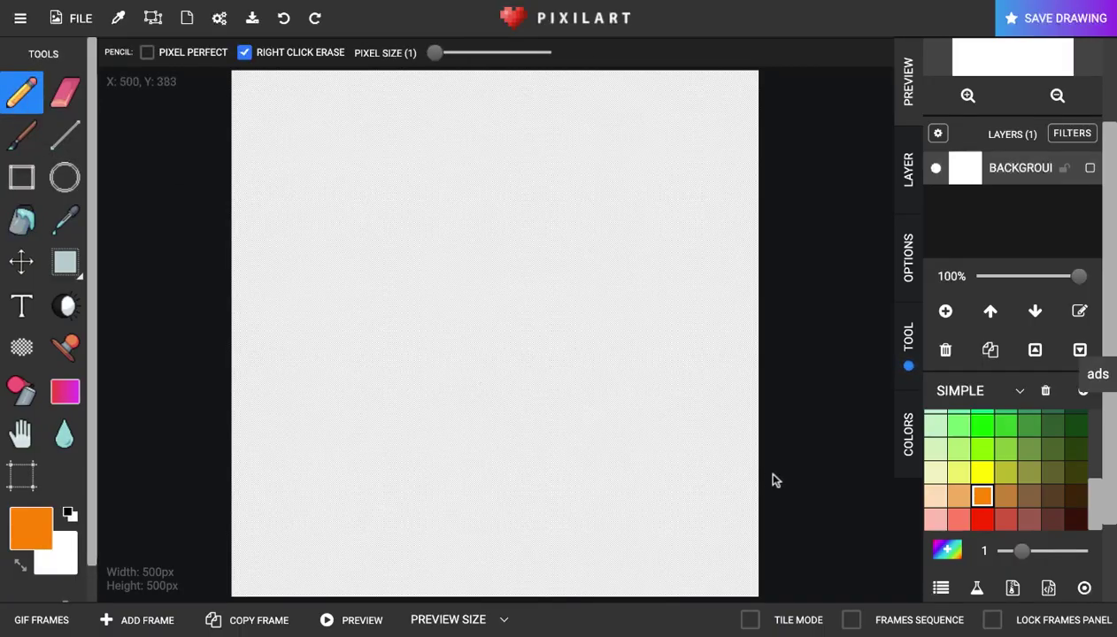
scroll(1004, 393, "up", 3)
scroll(1024, 577, "up", 3)
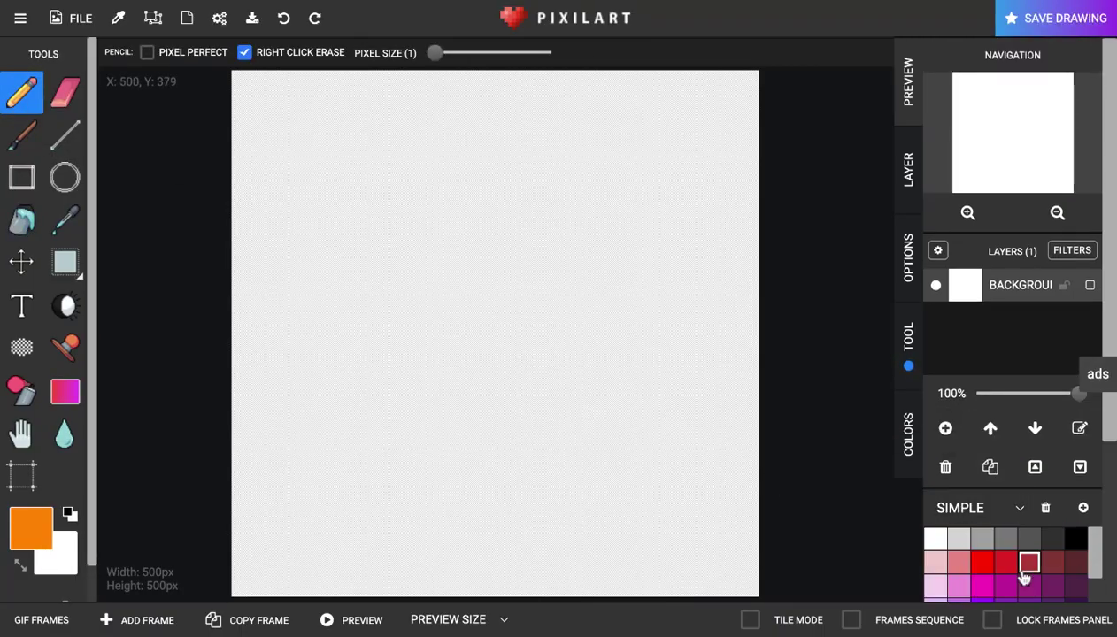
left_click(1076, 538)
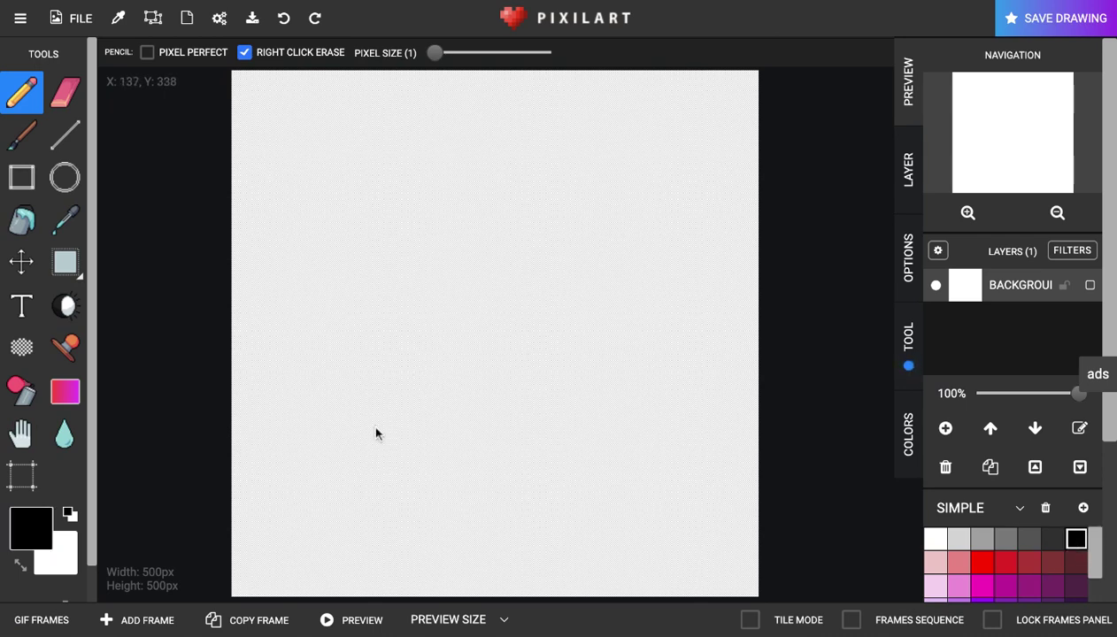
left_click_drag(372, 434, 350, 329)
mouse_move(388, 386)
left_mouse_down()
mouse_move(397, 273)
mouse_move(435, 314)
mouse_move(428, 261)
mouse_move(460, 286)
mouse_move(408, 292)
mouse_move(387, 254)
left_mouse_up()
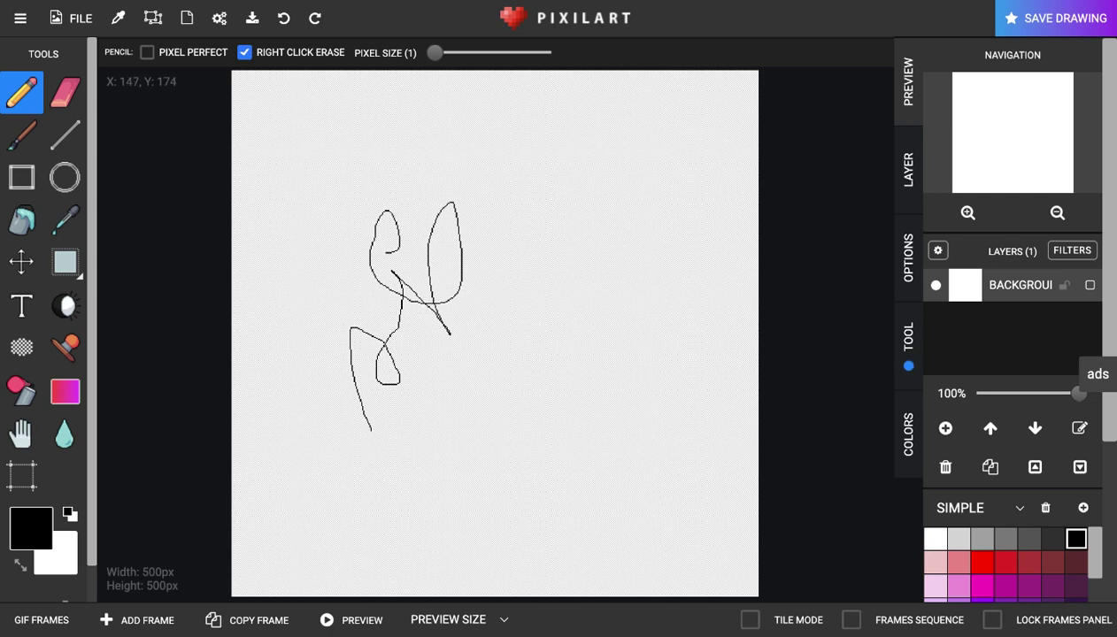
mouse_move(357, 189)
left_mouse_down()
mouse_move(344, 265)
mouse_move(382, 315)
mouse_move(398, 304)
mouse_move(305, 292)
mouse_move(340, 230)
mouse_move(336, 291)
mouse_move(303, 362)
mouse_move(413, 379)
mouse_move(377, 389)
mouse_move(412, 418)
mouse_move(543, 385)
mouse_move(523, 311)
mouse_move(460, 361)
mouse_move(392, 335)
mouse_move(438, 379)
mouse_move(473, 349)
mouse_move(522, 250)
mouse_move(529, 203)
mouse_move(569, 296)
mouse_move(619, 323)
mouse_move(620, 305)
mouse_move(551, 438)
mouse_move(396, 443)
mouse_move(371, 427)
mouse_move(363, 455)
mouse_move(400, 464)
mouse_move(558, 430)
left_mouse_up()
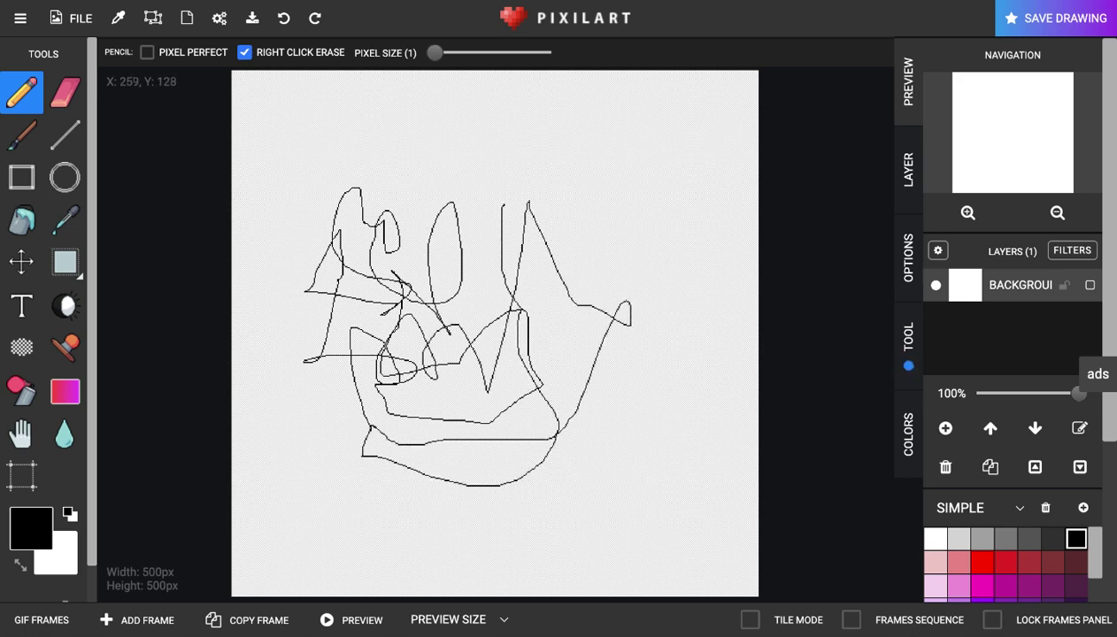
mouse_move(503, 205)
left_mouse_down()
mouse_move(562, 135)
mouse_move(596, 197)
left_mouse_up()
mouse_move(625, 241)
left_mouse_down()
mouse_move(672, 314)
mouse_move(617, 412)
left_mouse_up()
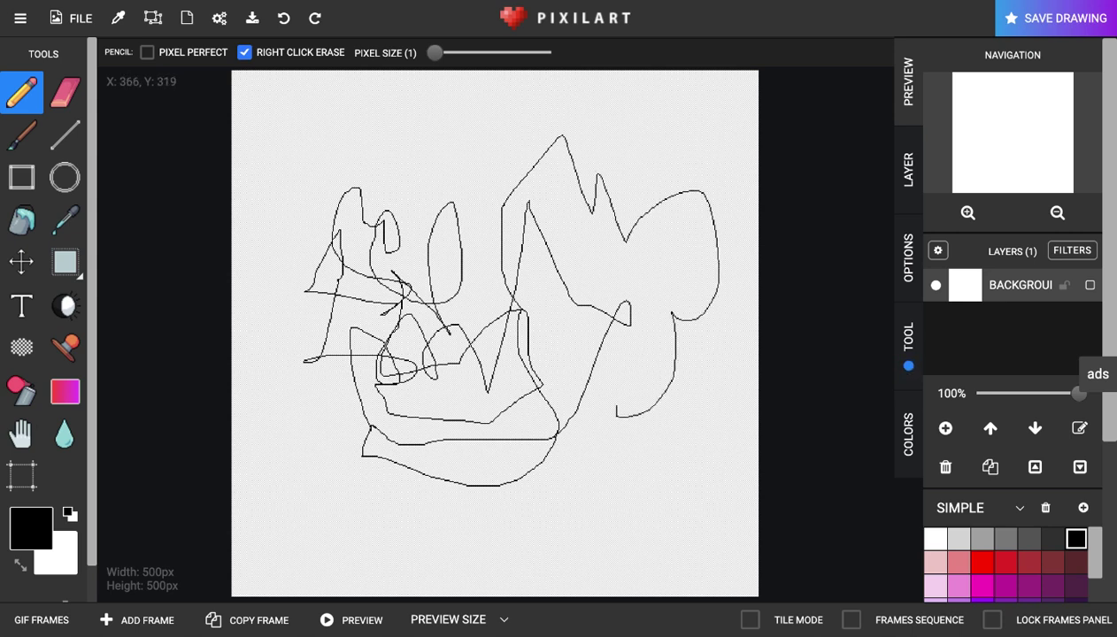
mouse_move(579, 361)
left_mouse_down()
mouse_move(637, 454)
mouse_move(619, 331)
mouse_move(658, 374)
mouse_move(637, 427)
mouse_move(613, 320)
mouse_move(579, 303)
mouse_move(528, 433)
mouse_move(625, 396)
mouse_move(558, 296)
mouse_move(597, 330)
left_mouse_up()
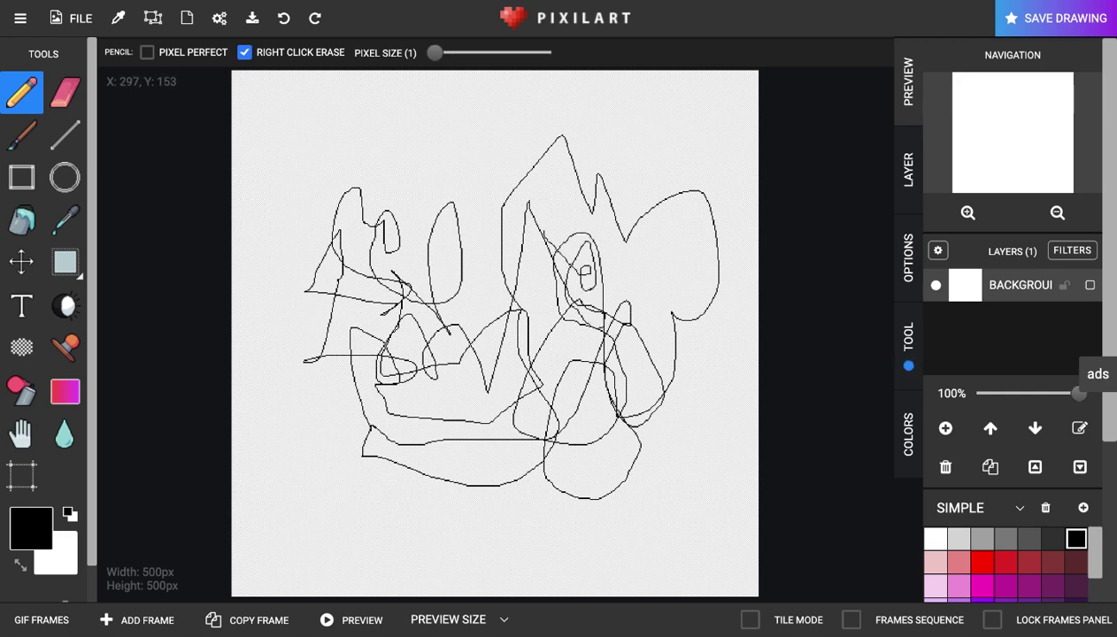
mouse_move(509, 215)
left_mouse_down()
mouse_move(494, 154)
mouse_move(499, 174)
mouse_move(470, 157)
mouse_move(384, 252)
mouse_move(474, 243)
mouse_move(423, 213)
left_mouse_up()
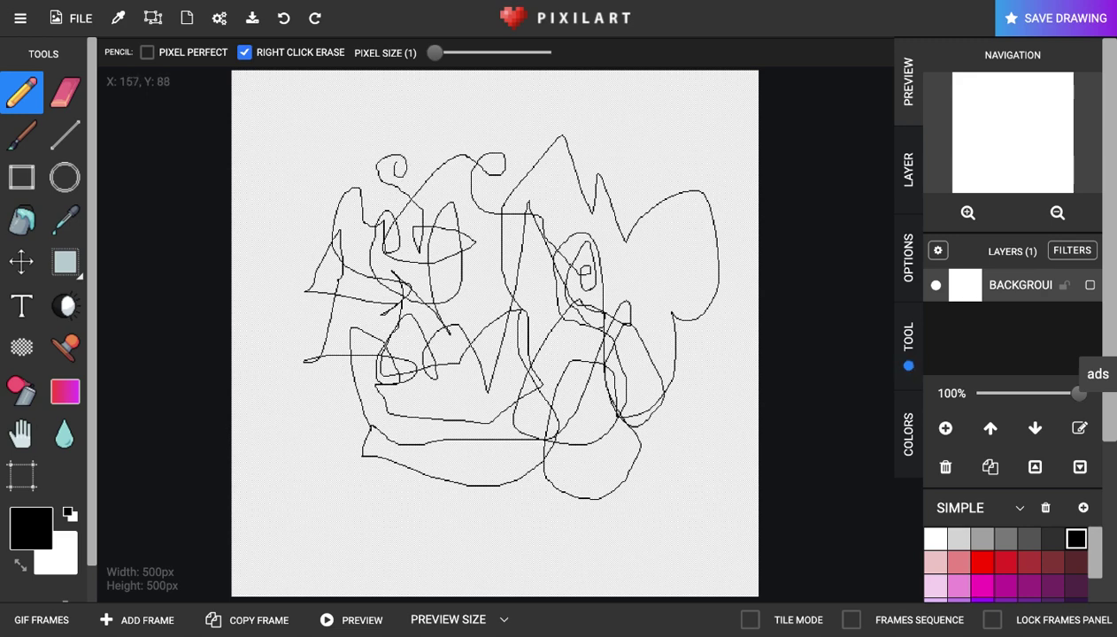
mouse_move(488, 161)
left_mouse_down()
mouse_move(551, 256)
mouse_move(529, 323)
mouse_move(375, 338)
left_mouse_up()
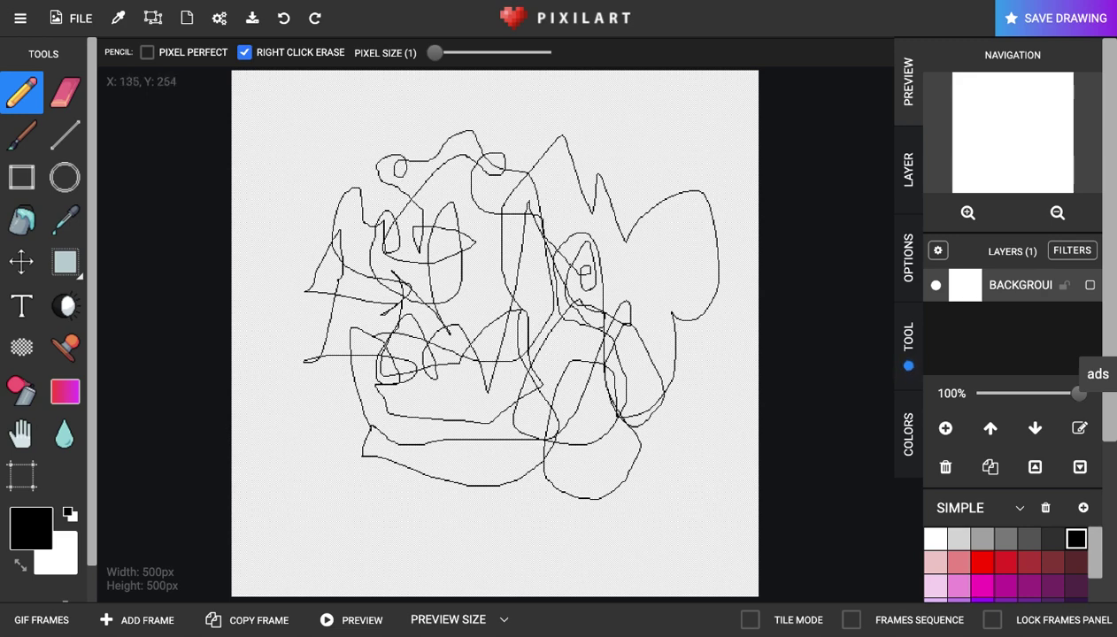
mouse_move(338, 421)
left_mouse_down()
mouse_move(382, 478)
mouse_move(458, 525)
mouse_move(516, 485)
left_mouse_up()
mouse_move(583, 532)
left_mouse_down()
mouse_move(602, 470)
mouse_move(668, 526)
mouse_move(679, 507)
mouse_move(690, 476)
mouse_move(656, 411)
left_mouse_up()
mouse_move(716, 374)
left_mouse_down()
mouse_move(730, 319)
mouse_move(701, 300)
left_mouse_up()
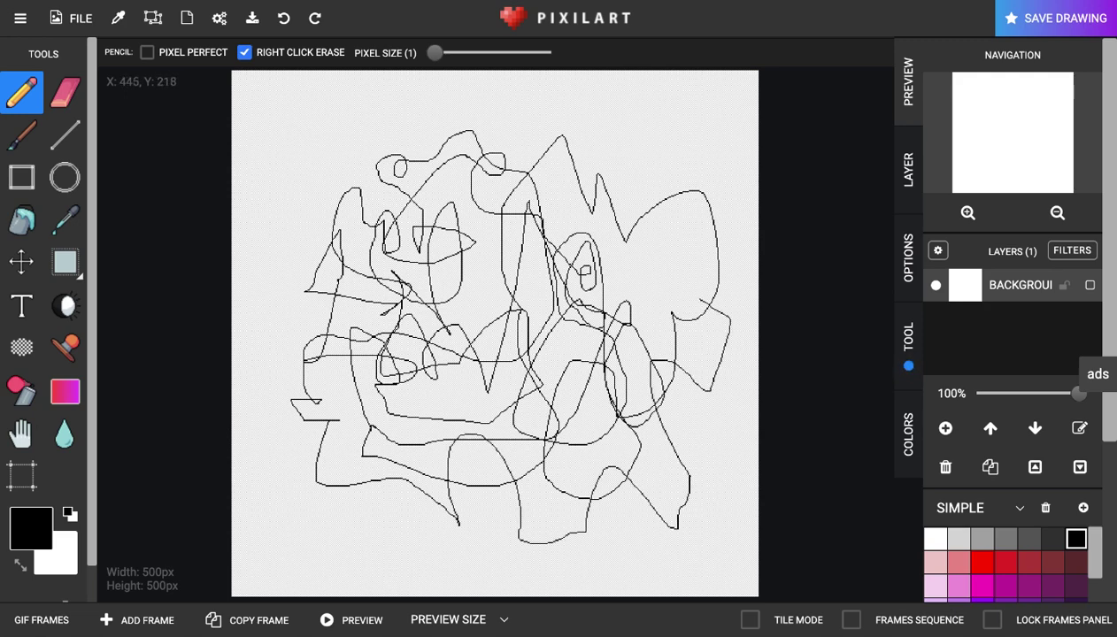
mouse_move(713, 194)
left_mouse_down()
mouse_move(676, 120)
mouse_move(638, 177)
mouse_move(602, 119)
left_mouse_up()
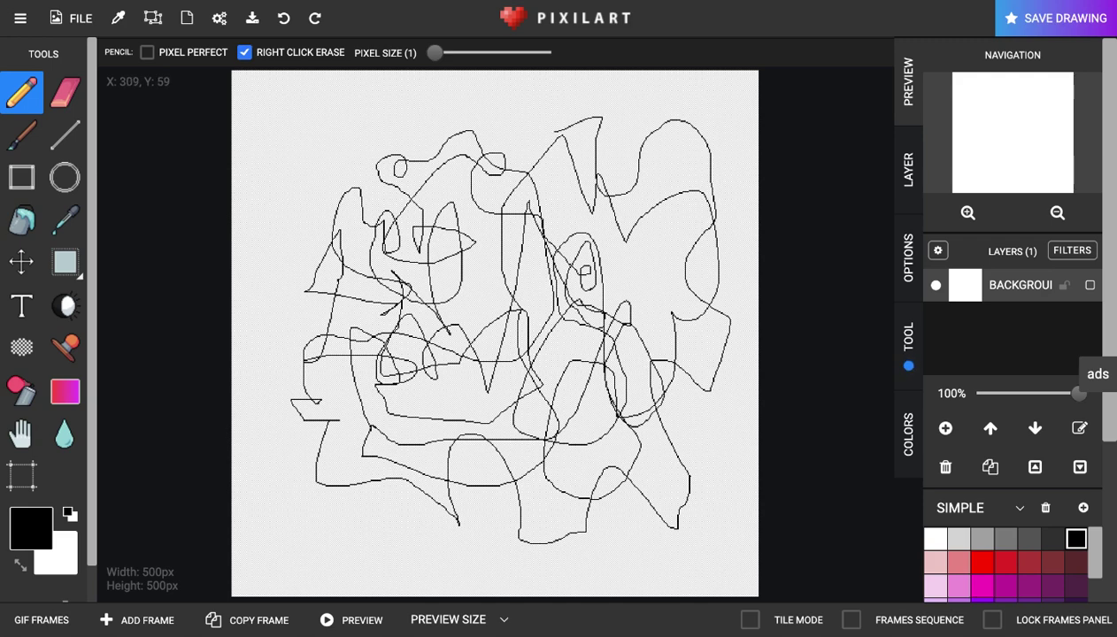
mouse_move(408, 169)
left_mouse_down()
mouse_move(387, 207)
mouse_move(339, 159)
left_mouse_up()
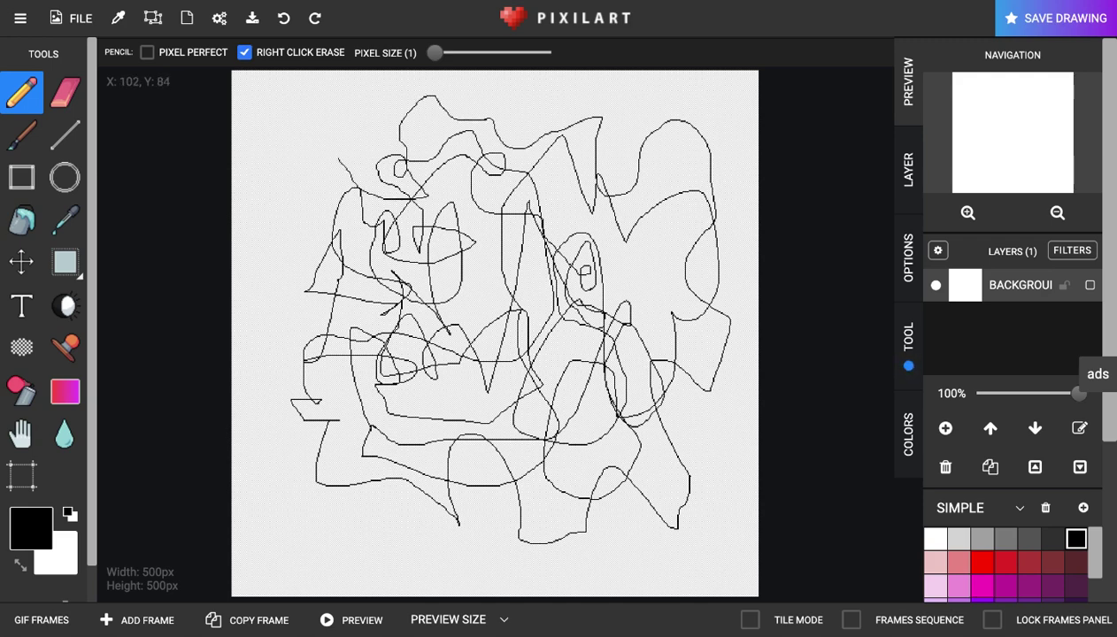
mouse_move(316, 215)
left_mouse_down()
mouse_move(341, 265)
mouse_move(255, 292)
mouse_move(288, 369)
mouse_move(349, 430)
left_mouse_up()
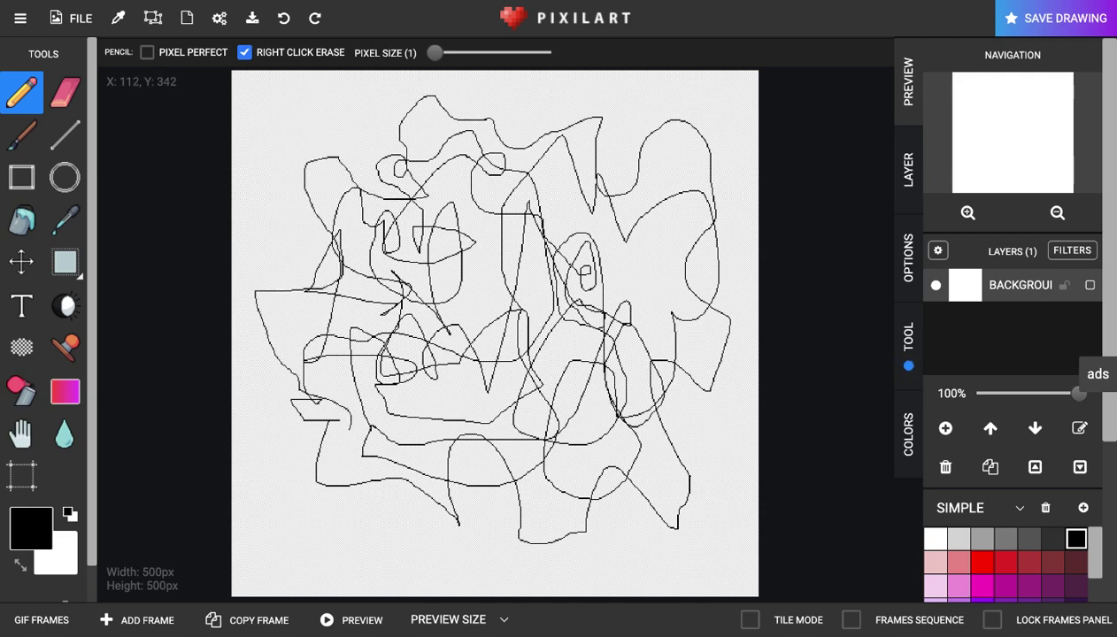
mouse_move(289, 486)
left_mouse_down()
mouse_move(397, 517)
mouse_move(454, 465)
mouse_move(493, 481)
left_mouse_up()
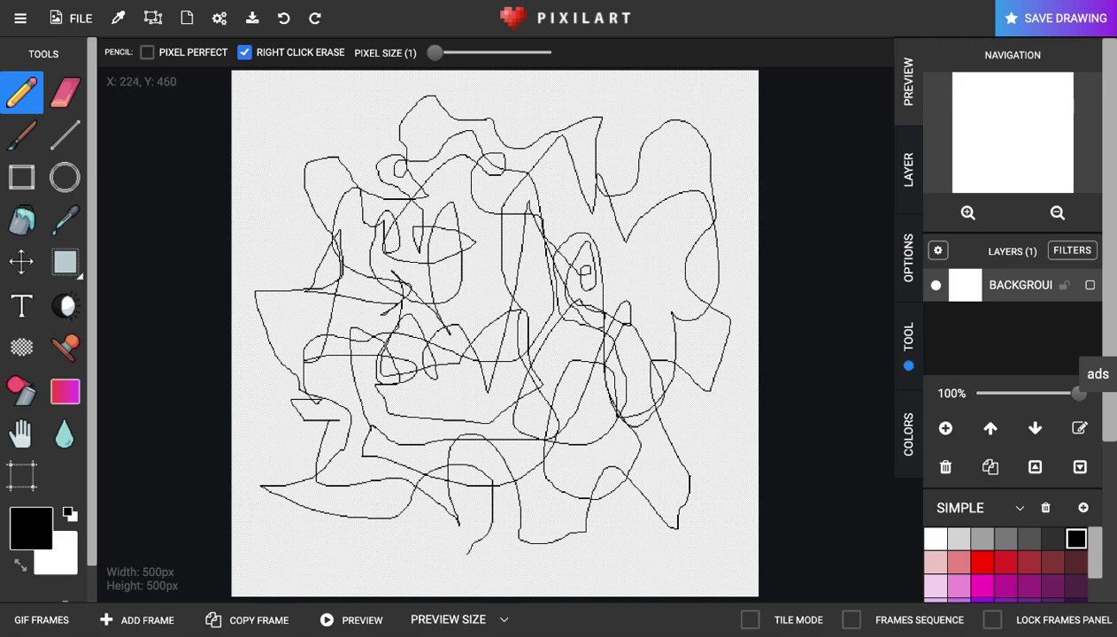
mouse_move(443, 515)
left_mouse_down()
mouse_move(541, 546)
mouse_move(517, 453)
mouse_move(600, 533)
mouse_move(681, 509)
left_mouse_up()
mouse_move(723, 552)
left_mouse_down()
mouse_move(651, 384)
mouse_move(727, 447)
mouse_move(698, 283)
mouse_move(746, 127)
mouse_move(679, 187)
mouse_move(574, 144)
mouse_move(531, 221)
mouse_move(509, 98)
mouse_move(462, 262)
mouse_move(415, 164)
left_mouse_up()
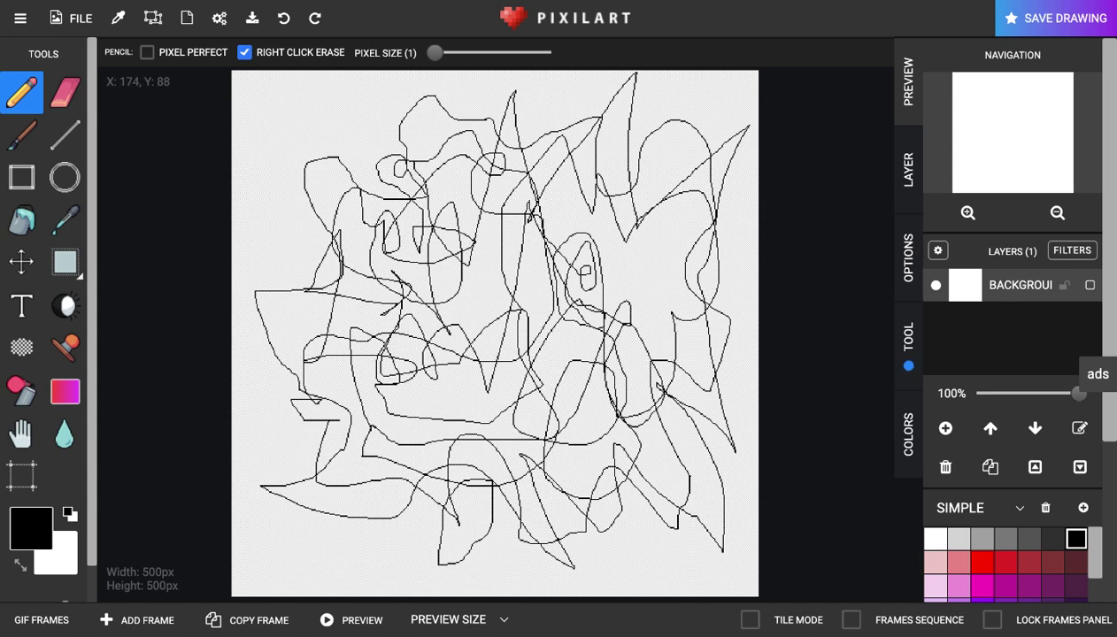
Extend the pencil scribble with spikes along the left side, and bucket-fill the canvas area surrounding the scribble with red.
mouse_move(348, 93)
left_mouse_down()
mouse_move(398, 229)
mouse_move(395, 266)
mouse_move(247, 184)
mouse_move(359, 303)
mouse_move(232, 349)
mouse_move(400, 369)
mouse_move(363, 421)
mouse_move(270, 469)
mouse_move(448, 469)
mouse_move(407, 563)
mouse_move(490, 483)
left_mouse_up()
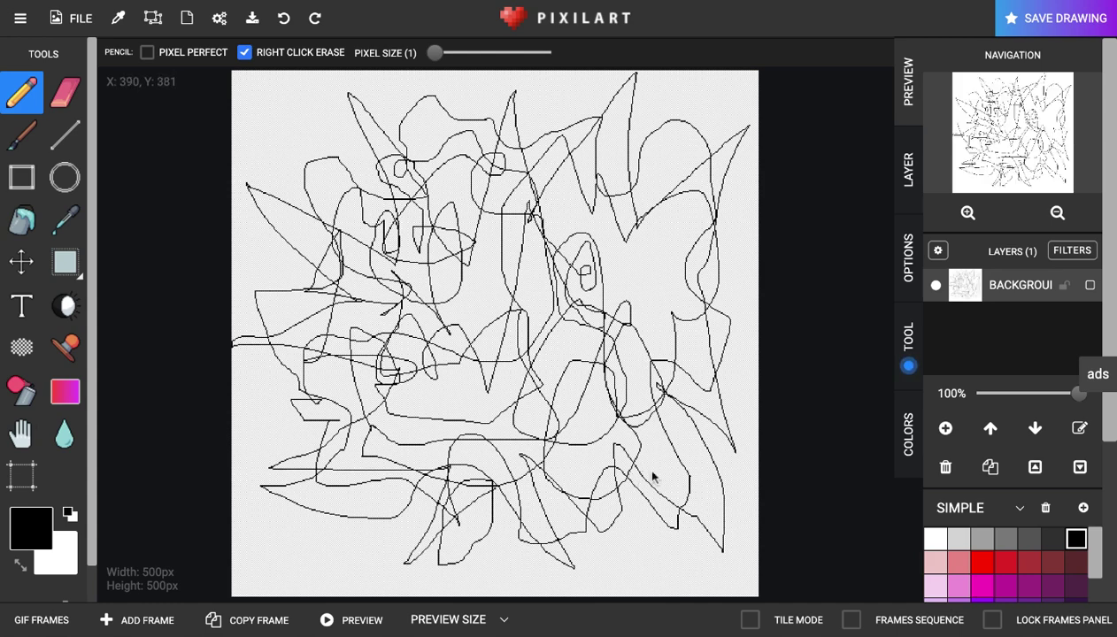
left_click(982, 563)
left_click(31, 232)
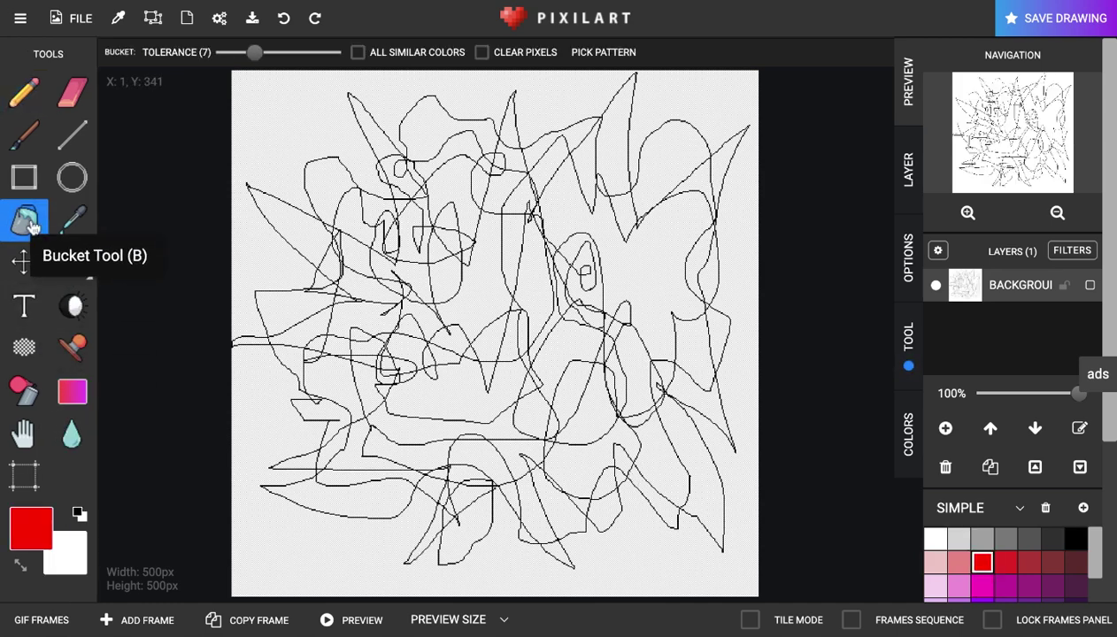
left_click(255, 448)
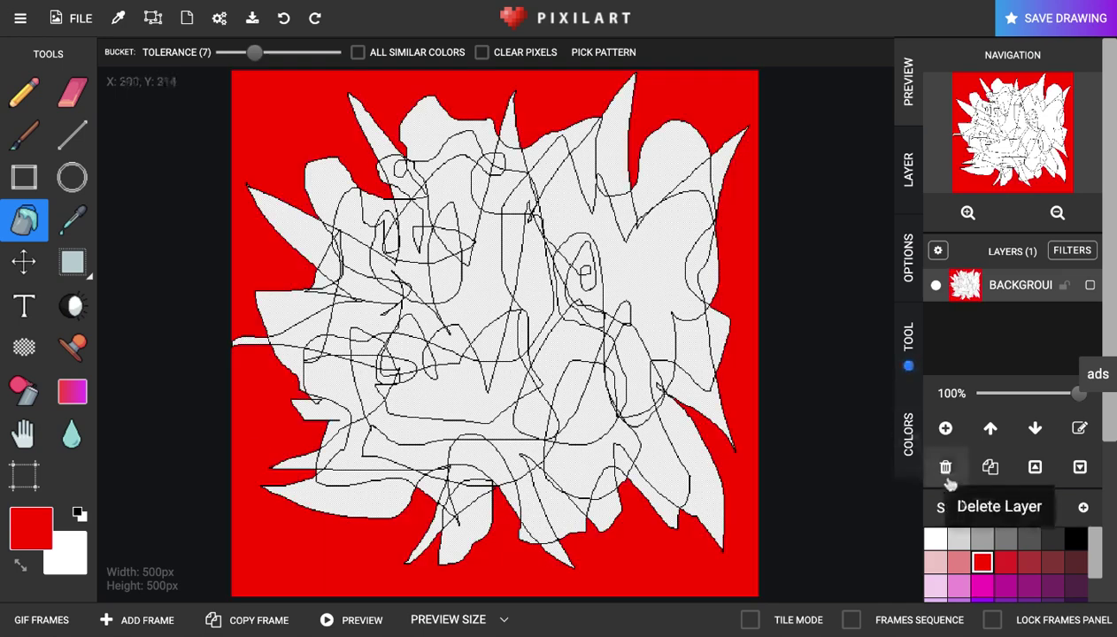
Bucket-fill the scribble's lower-right spike, a patch at its right edge and one at the centre-left with medium grey.
left_click(981, 538)
left_click(704, 490)
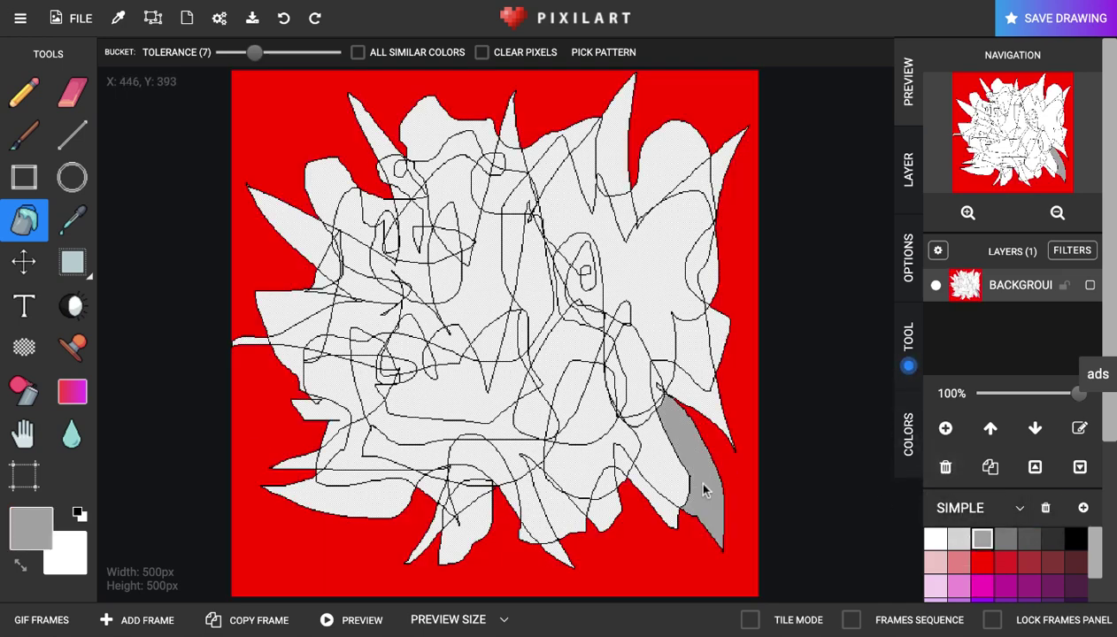
left_click(677, 325)
left_click(548, 219)
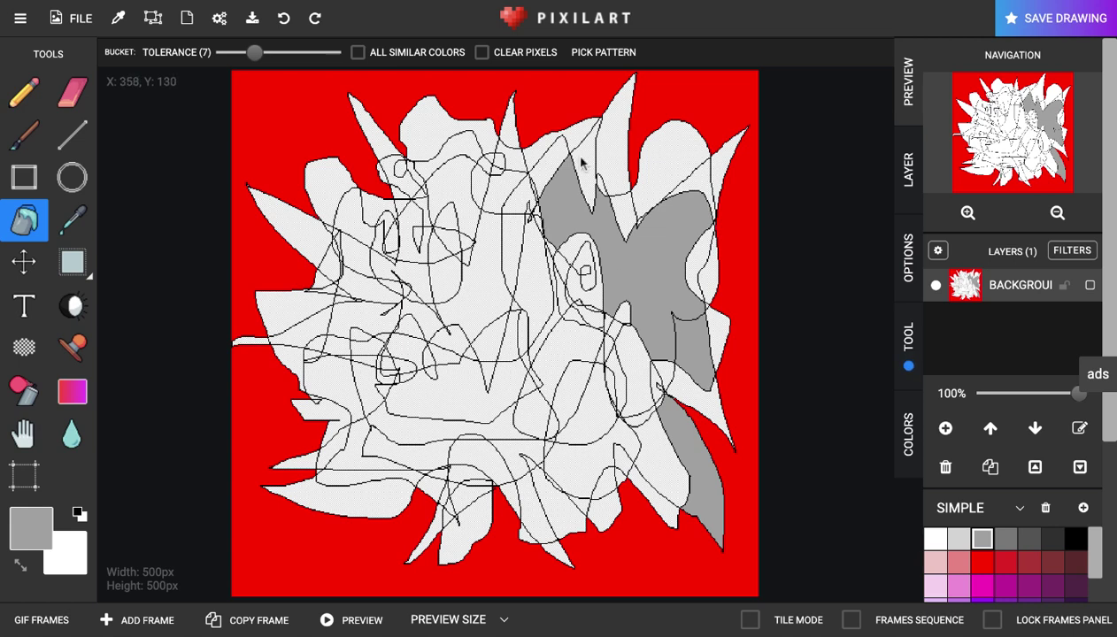
left_click(282, 19)
left_click(365, 310)
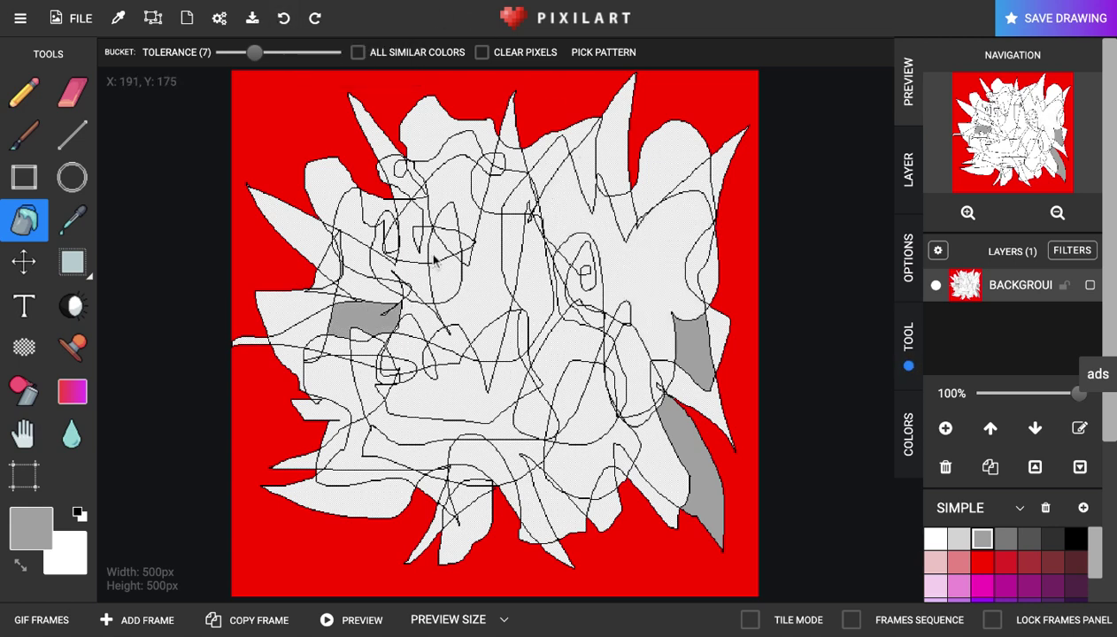
Fill more scribble shapes with the same grey: an upper-left lobe, the lower-left spike and patches across the lower and central areas.
left_click(429, 255)
left_click(329, 182)
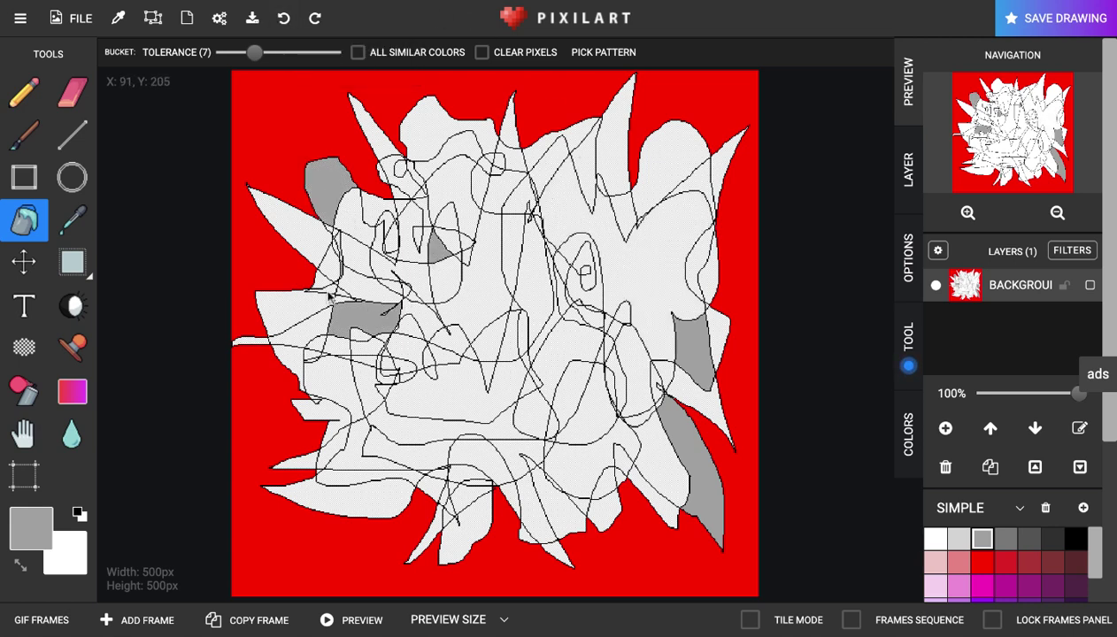
left_click(362, 434)
left_click(469, 456)
left_click(381, 498)
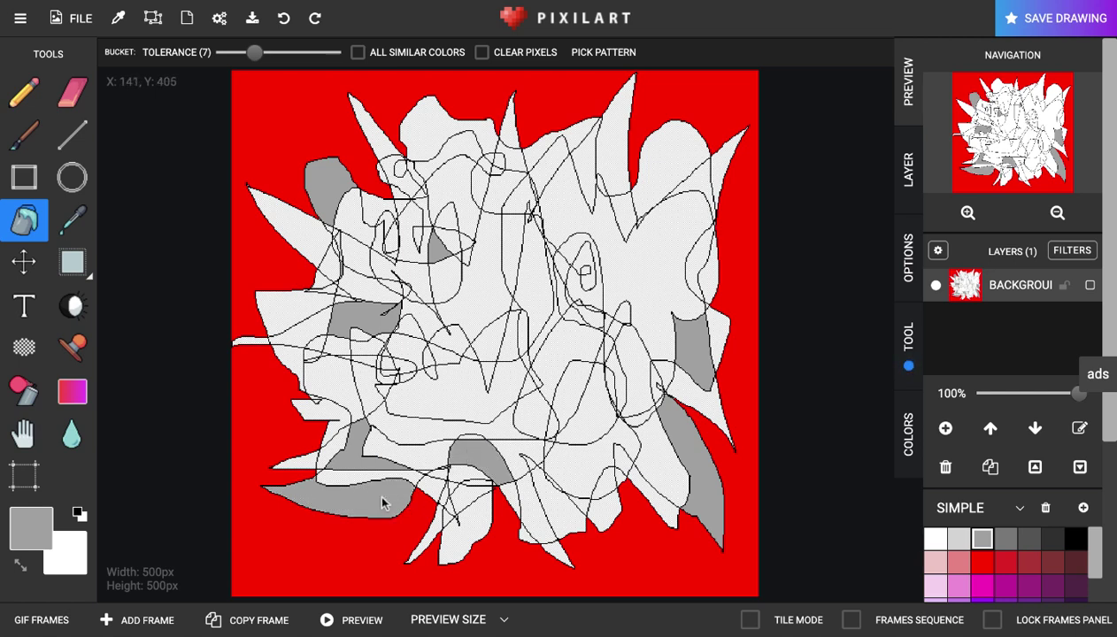
left_click(540, 365)
left_click(525, 292)
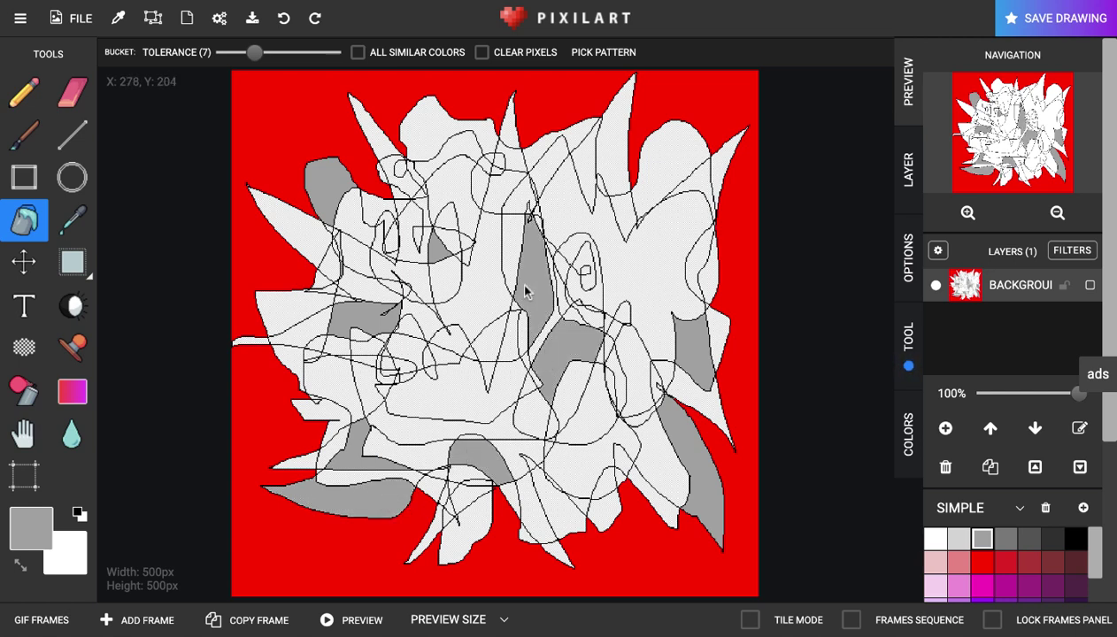
Fill the large shape at the upper right, the wide lower-centre shape and three smaller shapes toward the left with magenta-purple.
scroll(1022, 562, "down", 1)
left_click(1007, 566)
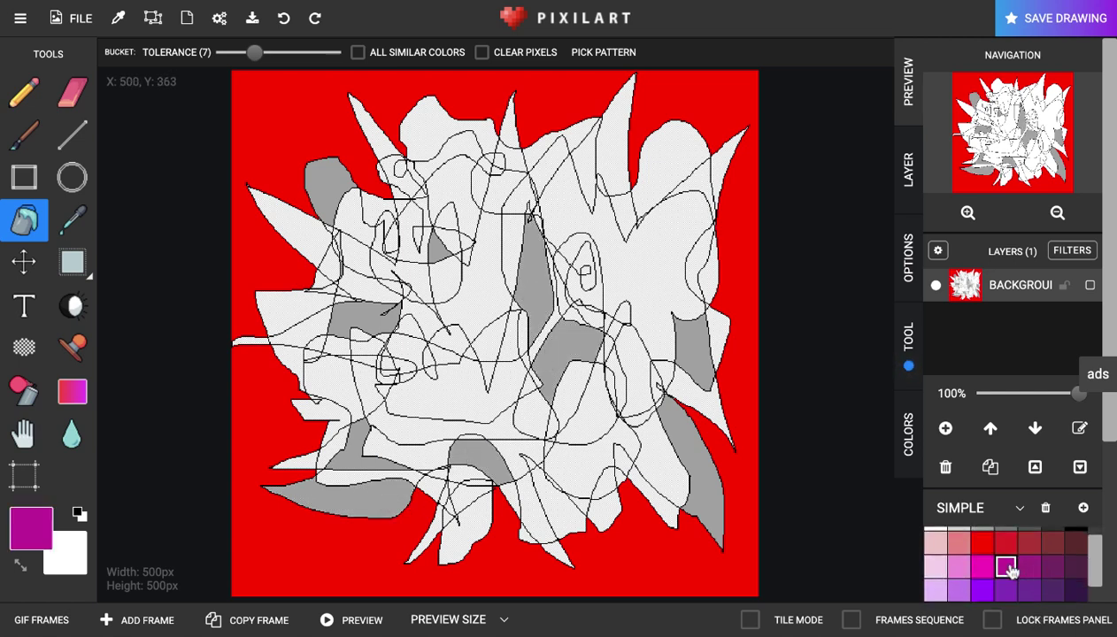
left_click(660, 264)
left_click(478, 393)
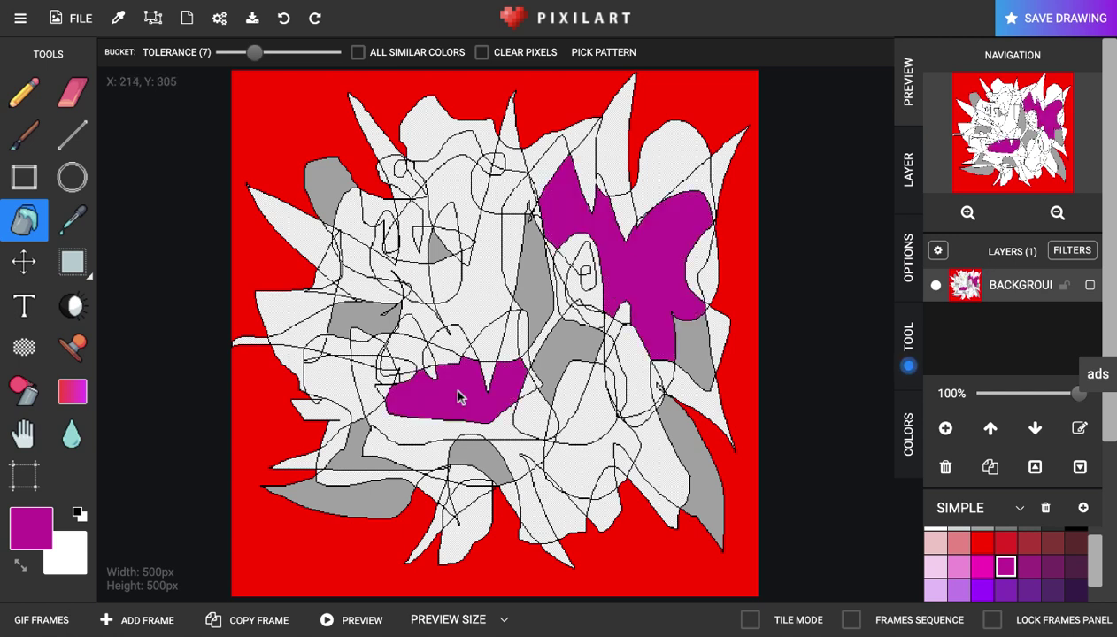
left_click(469, 212)
left_click(359, 252)
left_click(331, 378)
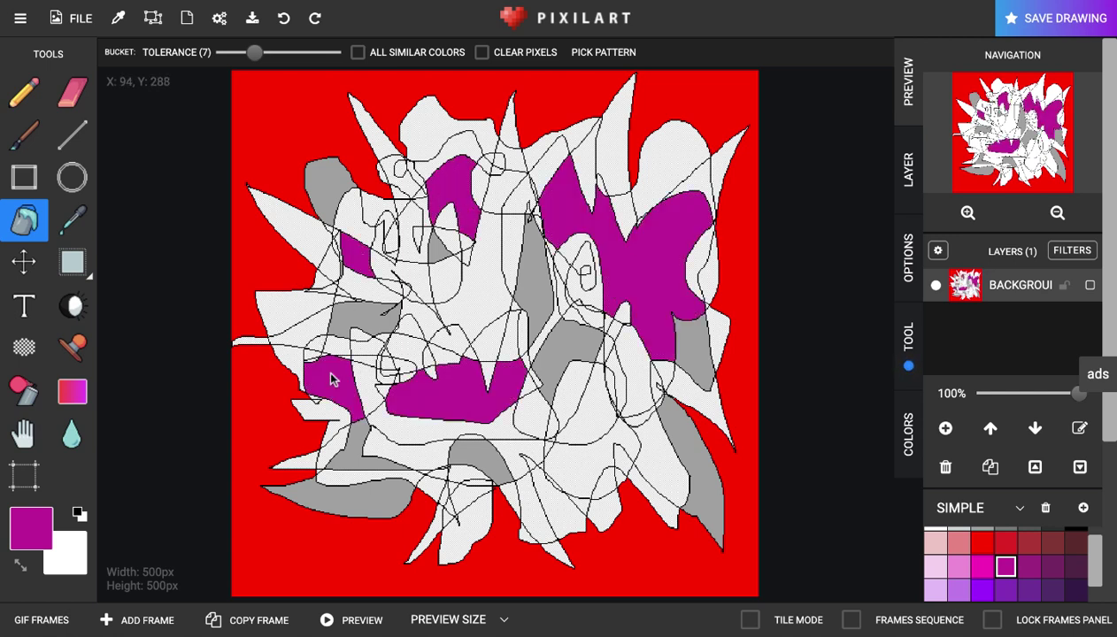
Add purple to three shapes along the scribble's lower part and the lobe at its top, undoing the unwanted fills.
left_click(586, 475)
left_click(541, 525)
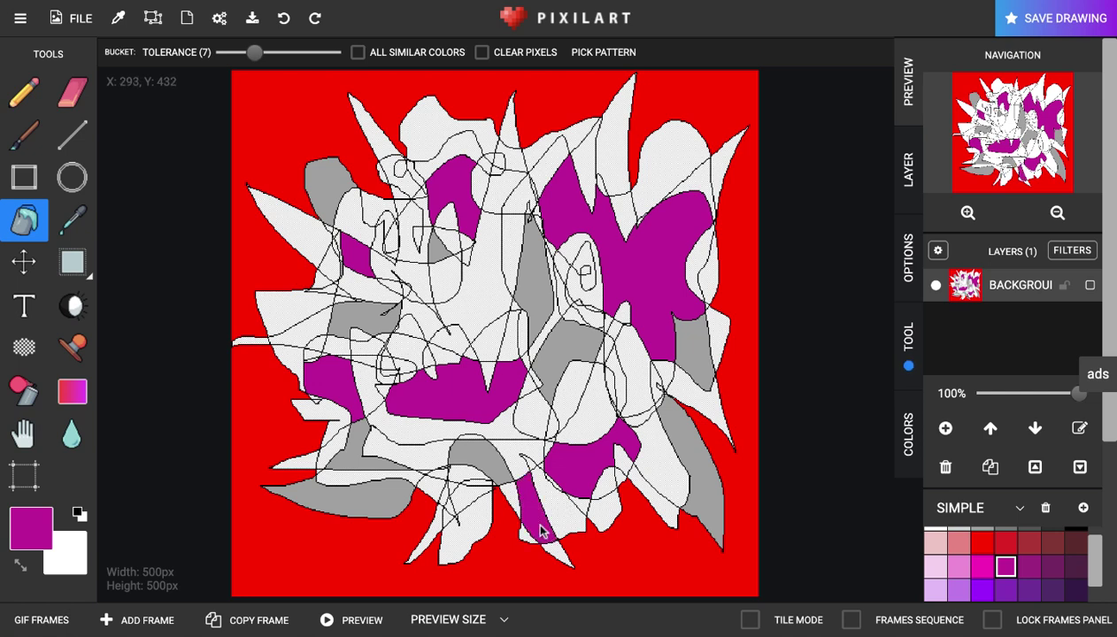
left_click(447, 535)
left_click(476, 288)
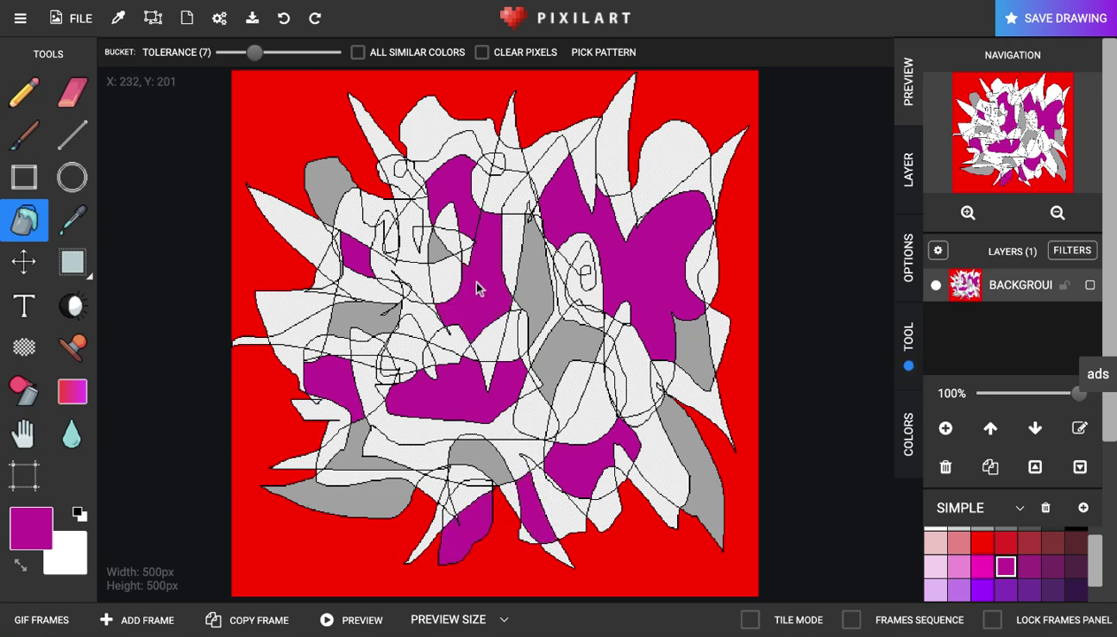
left_click(283, 18)
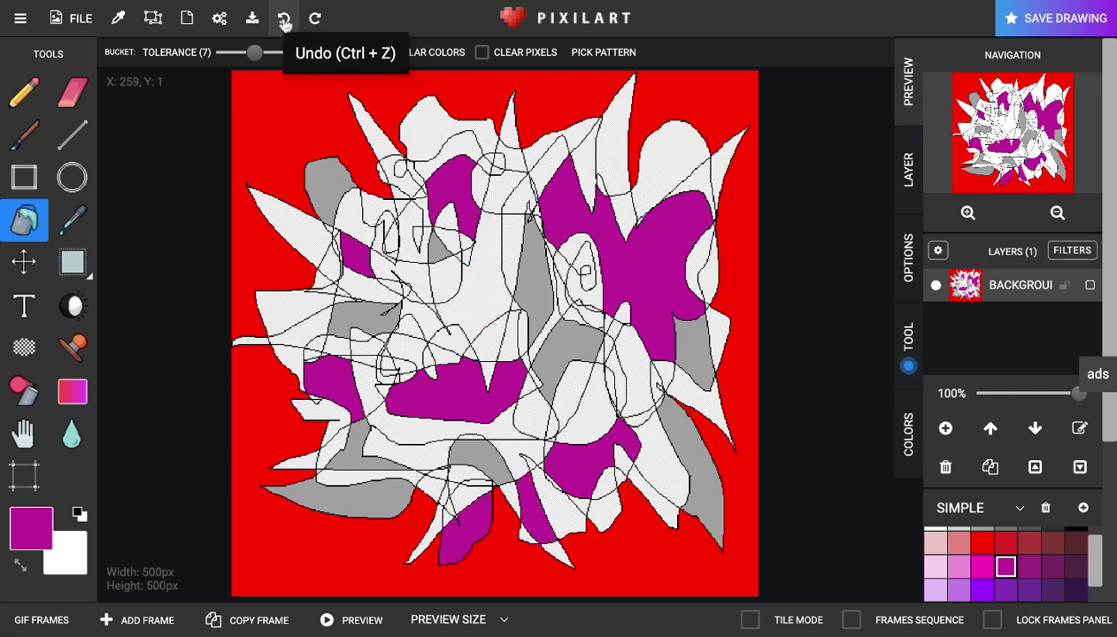
left_click(664, 184)
left_click(283, 17)
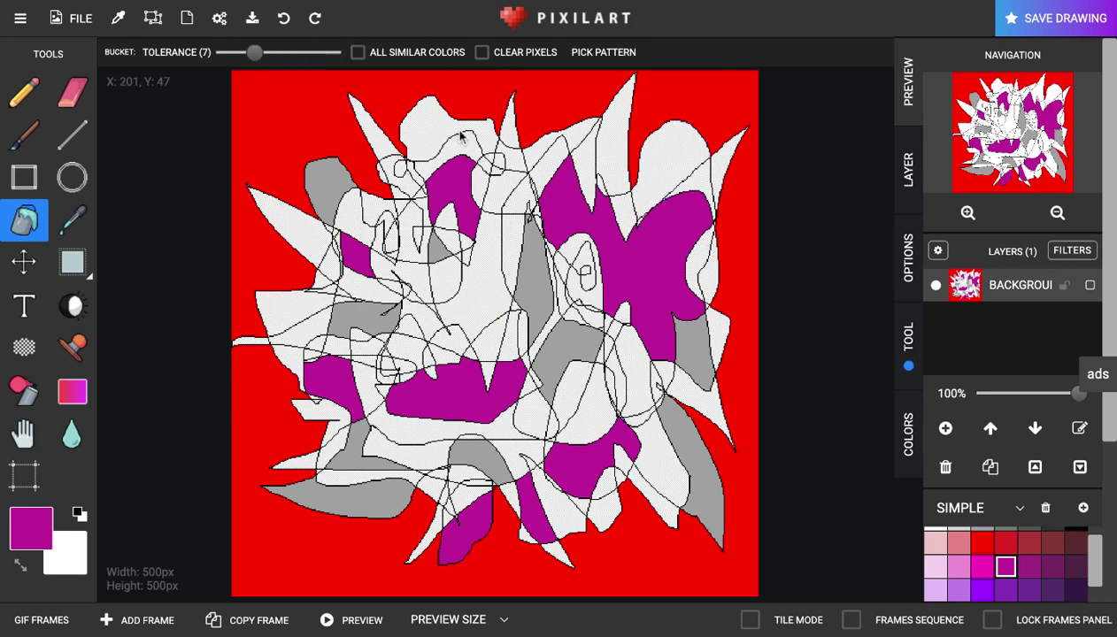
left_click(430, 115)
Fill the left spike, a small centre-left patch, the tall central shape and the shape beside it with teal blue.
scroll(1053, 571, "down", 3)
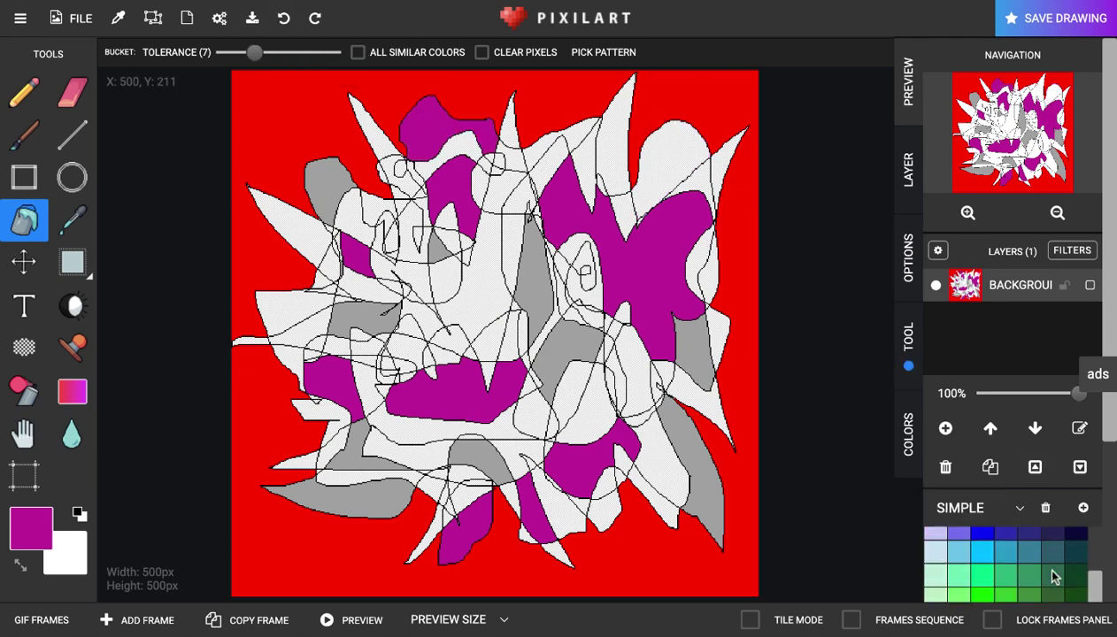
left_click(1007, 552)
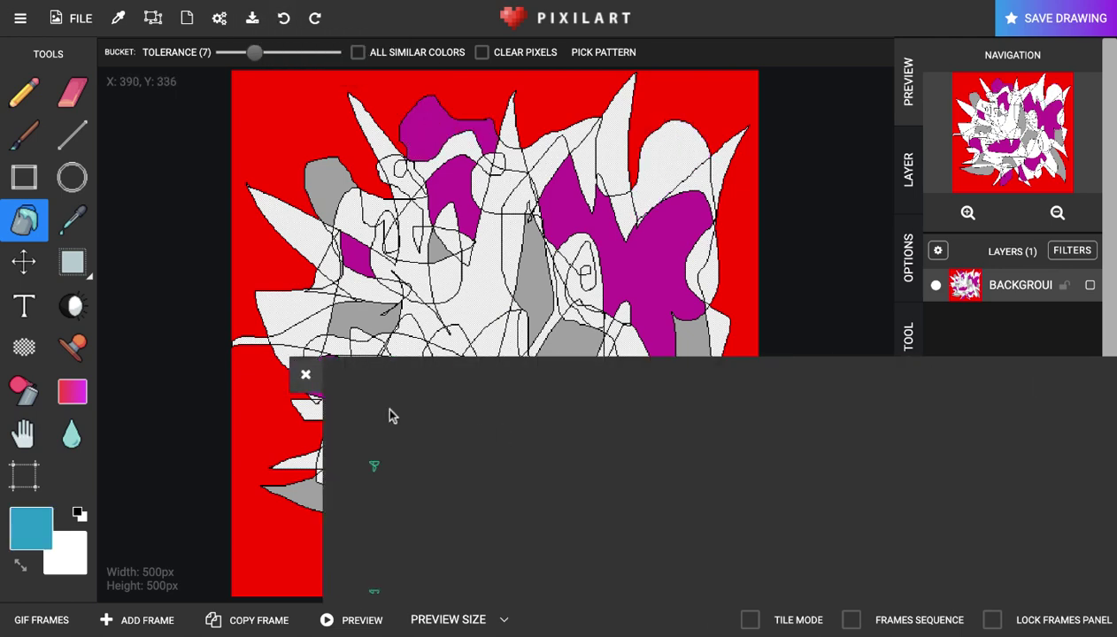
left_click(305, 375)
left_click(285, 312)
left_click(414, 350)
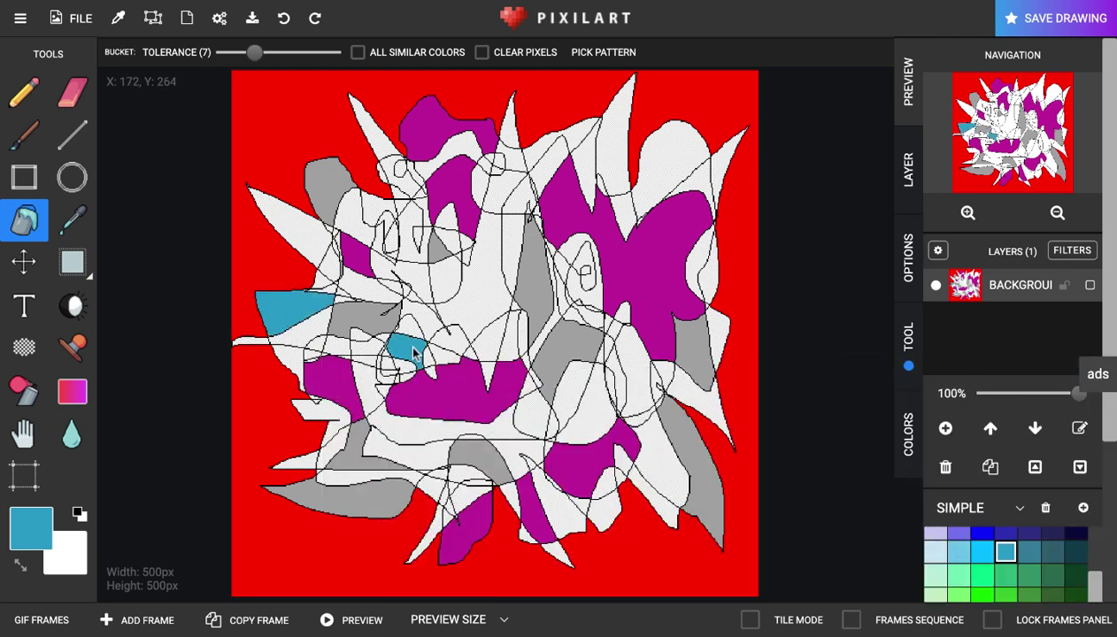
left_click(460, 321)
left_click(410, 239)
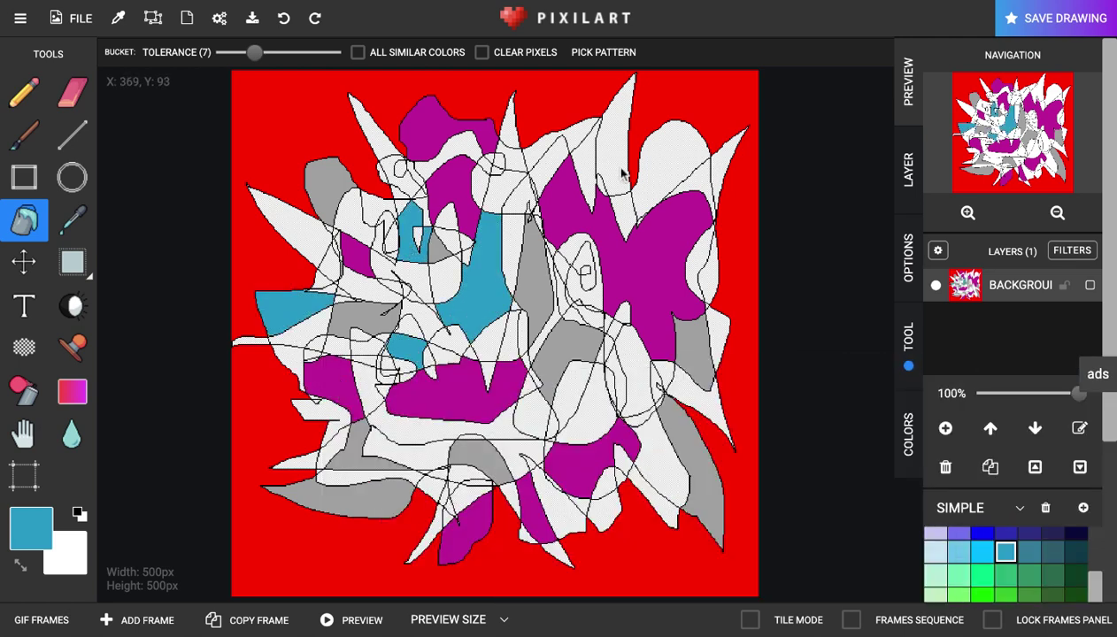
Fill the tall top spike, a lower-right shape, the long lower band, a thin bottom spike and a lower-left patch with teal blue.
left_click(609, 161)
left_click(652, 447)
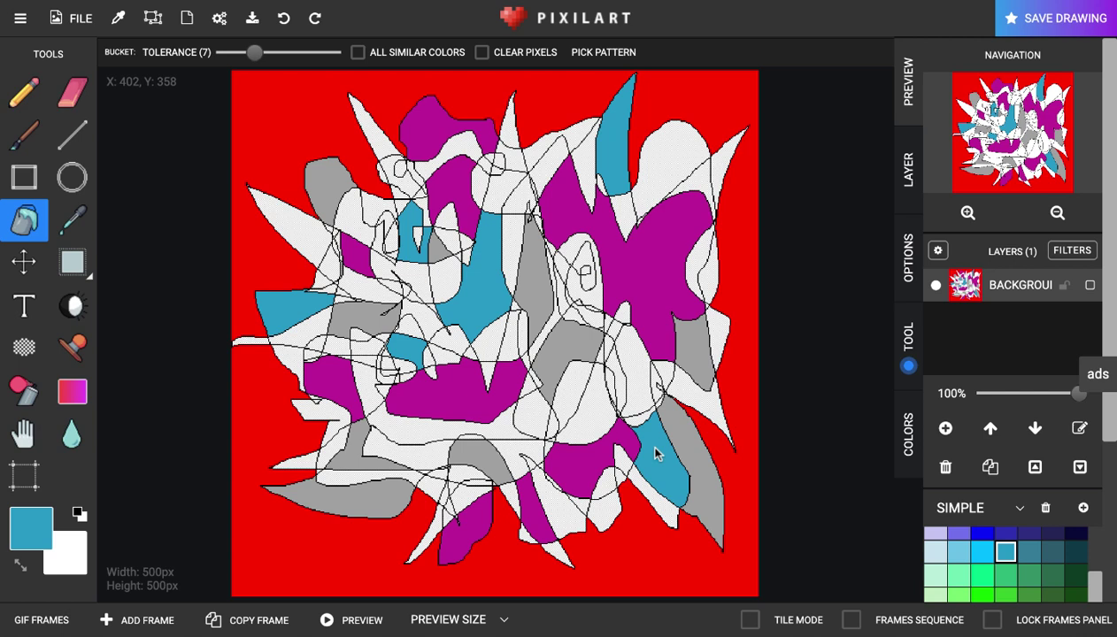
left_click(450, 431)
left_click(433, 522)
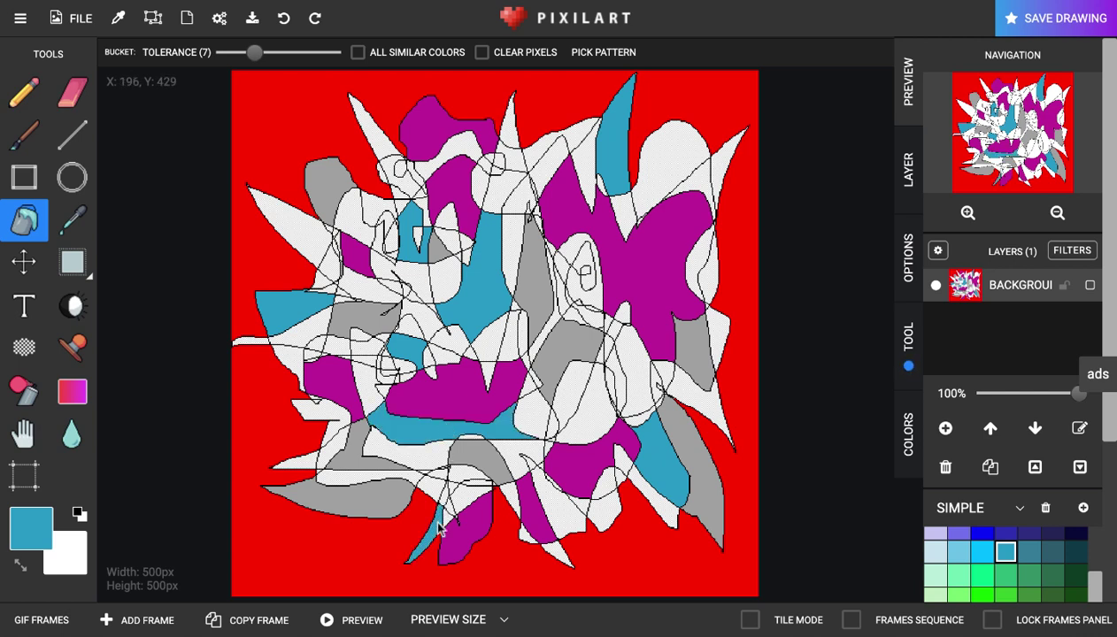
left_click(327, 453)
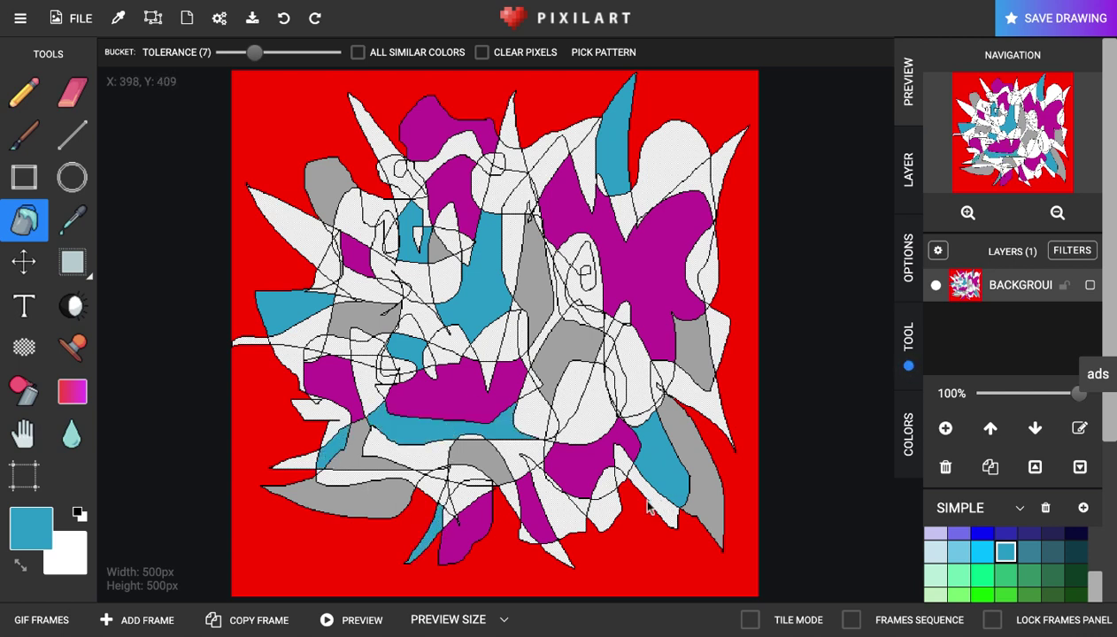
Fill shapes at the bottom, right edge and upper right with teal blue, plus the small patch below the top-centre spike.
left_click(598, 515)
left_click(708, 327)
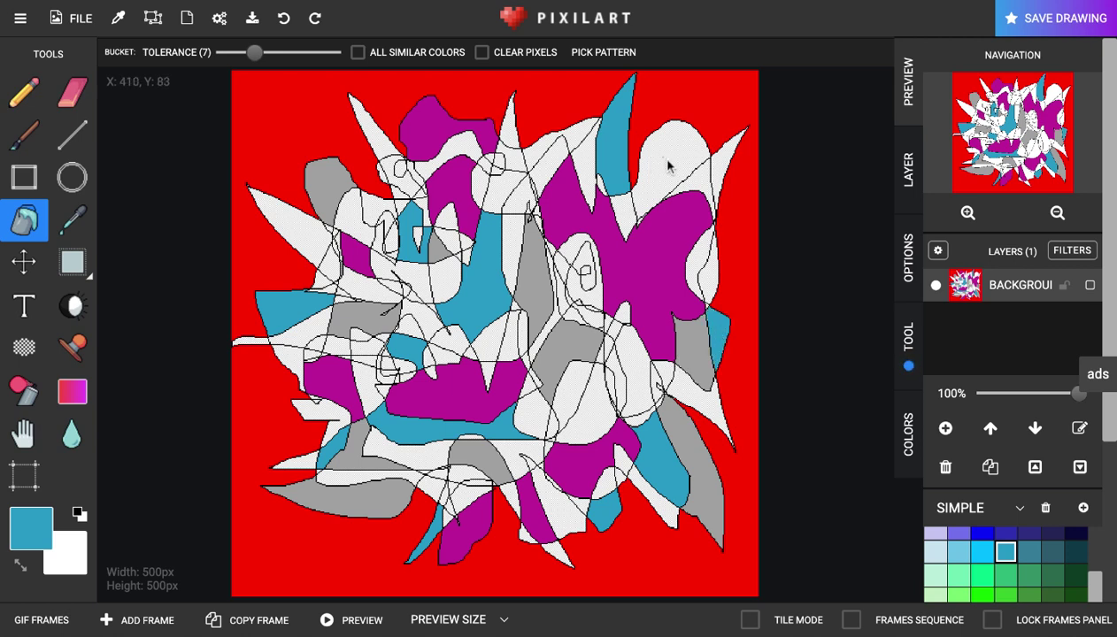
left_click(705, 192)
left_click(492, 184)
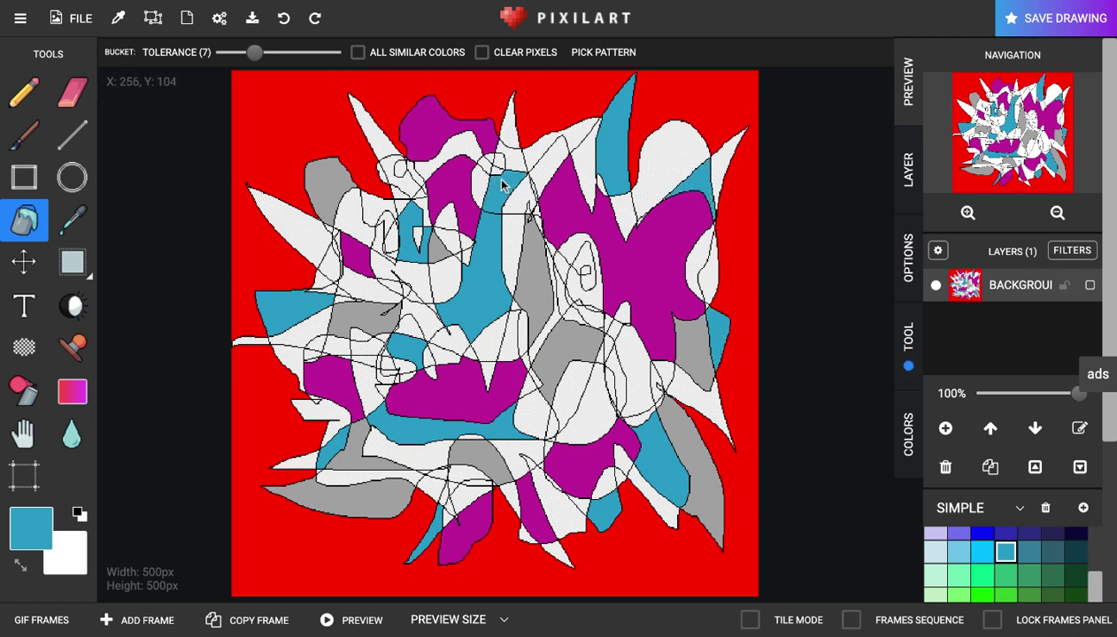
left_click(284, 18)
left_click(511, 158)
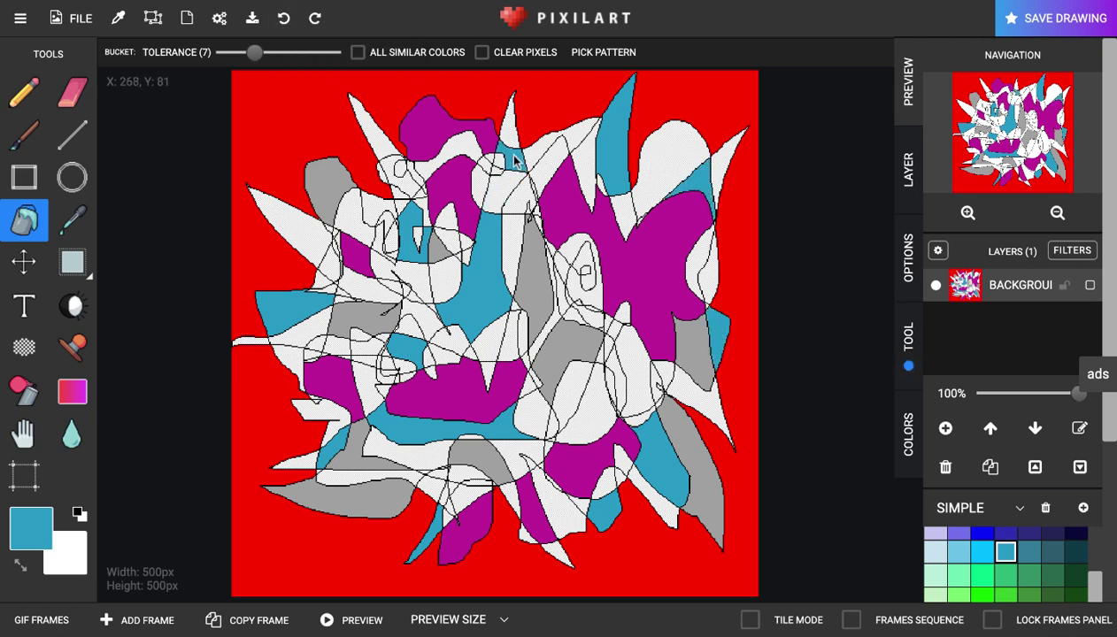
Fill a lower-centre shape, two small central patches, the upper-left spike and a lower-left band with bright spring green.
left_click(982, 575)
left_click(573, 416)
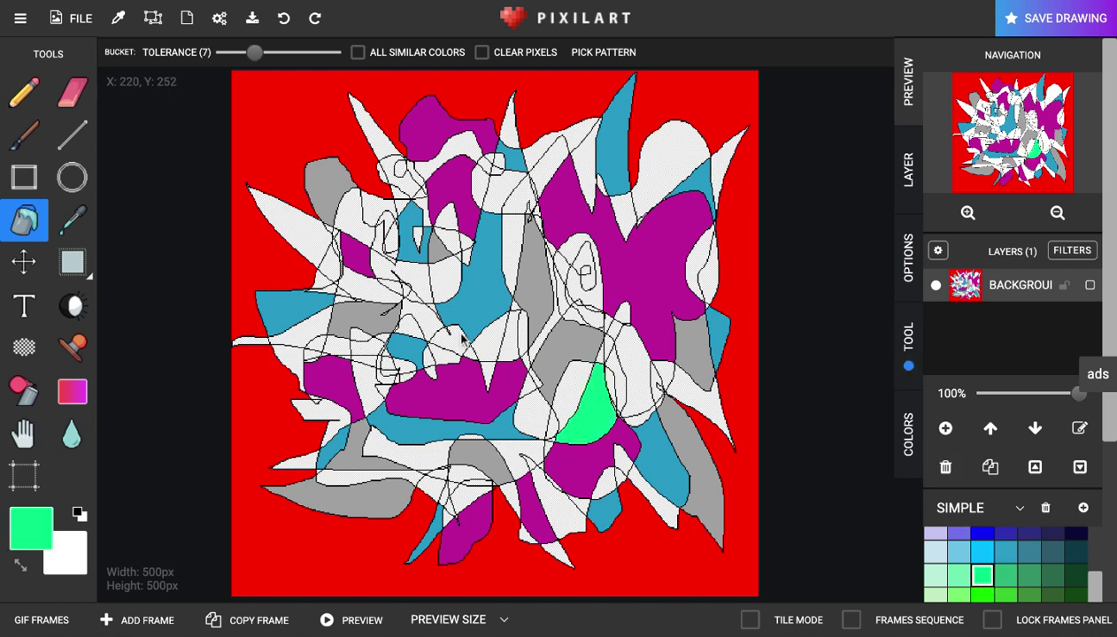
left_click(425, 315)
left_click(451, 246)
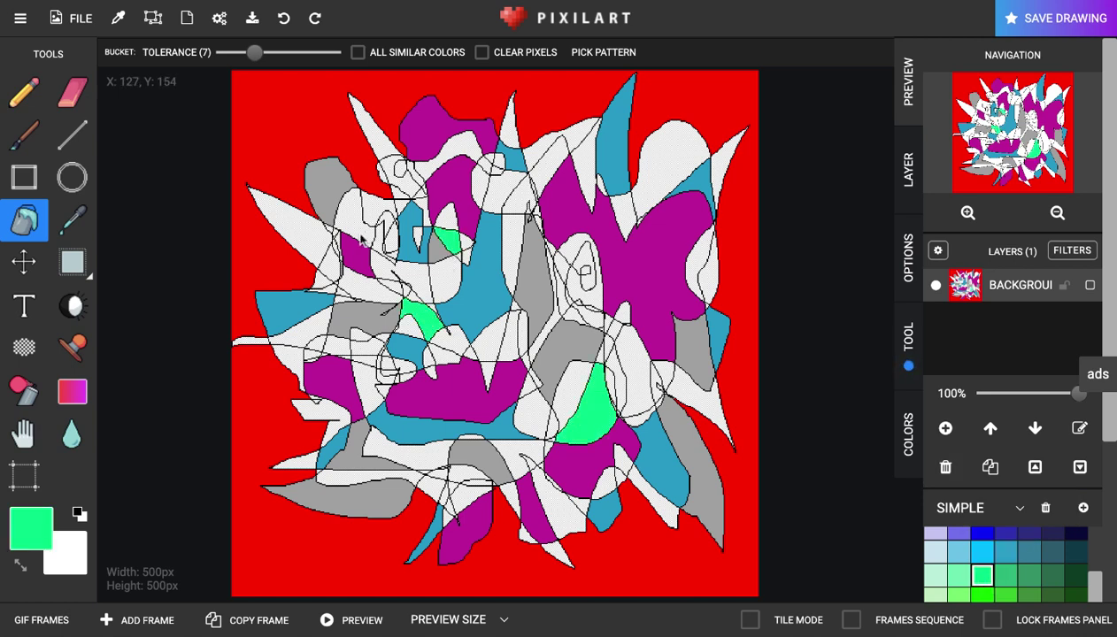
left_click(310, 243)
left_click(413, 447)
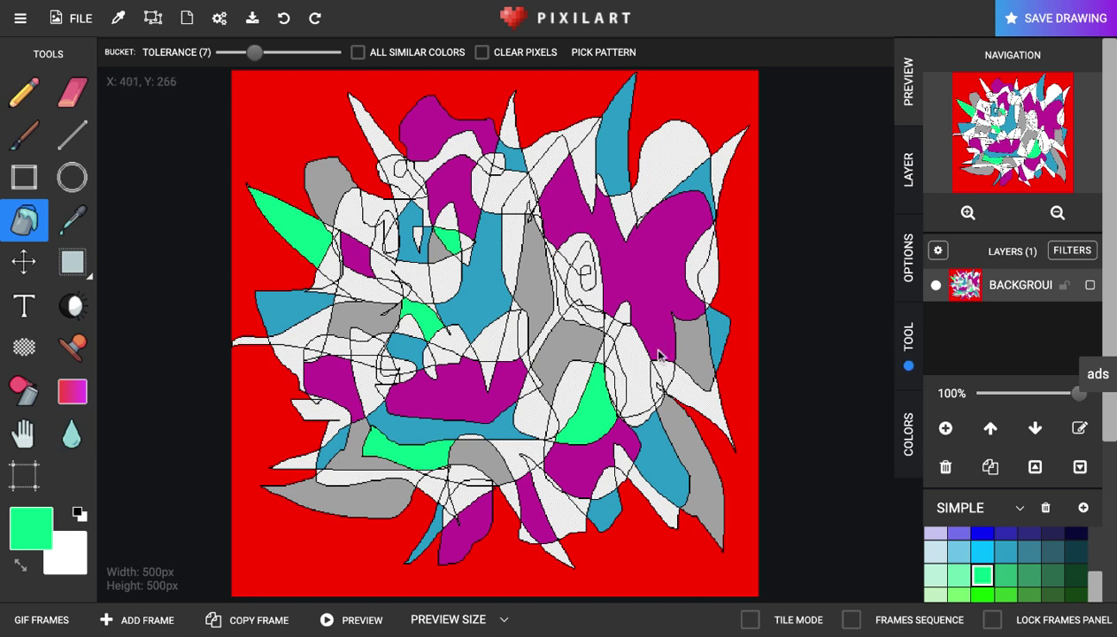
Fill the right-hand spike, a crescent at the right edge, an upper triangle and a small bottom patch with spring green.
left_click(688, 387)
left_click(691, 264)
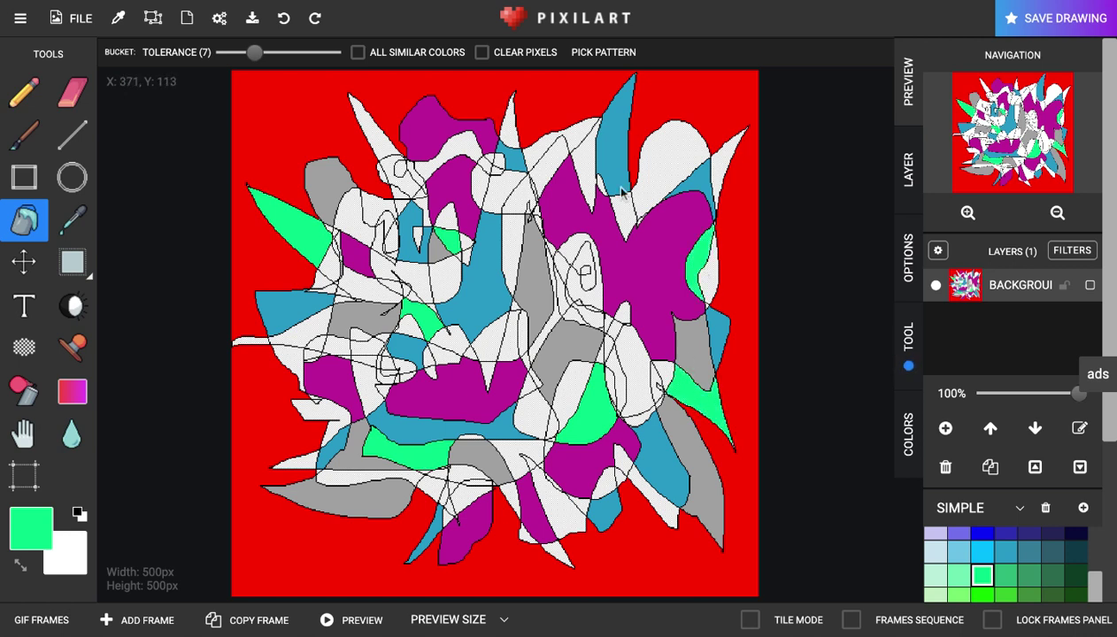
left_click(582, 166)
left_click(469, 487)
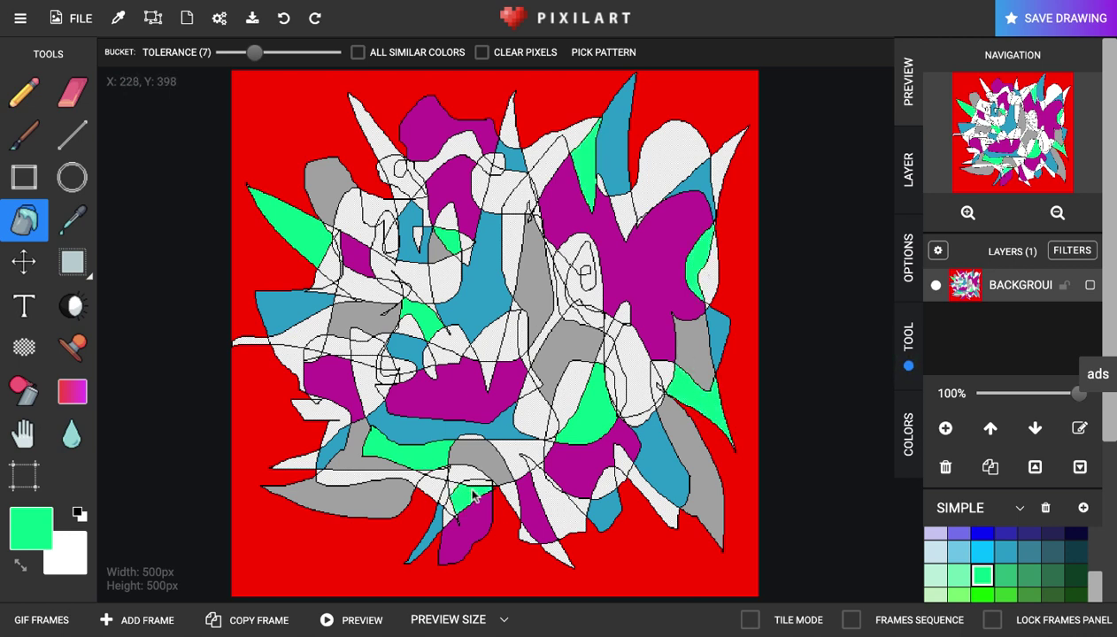
Fill the lower-right oval and spike, the thin central band, and several upper-left and left-side shapes with pale mint.
left_click(935, 575)
left_click(634, 393)
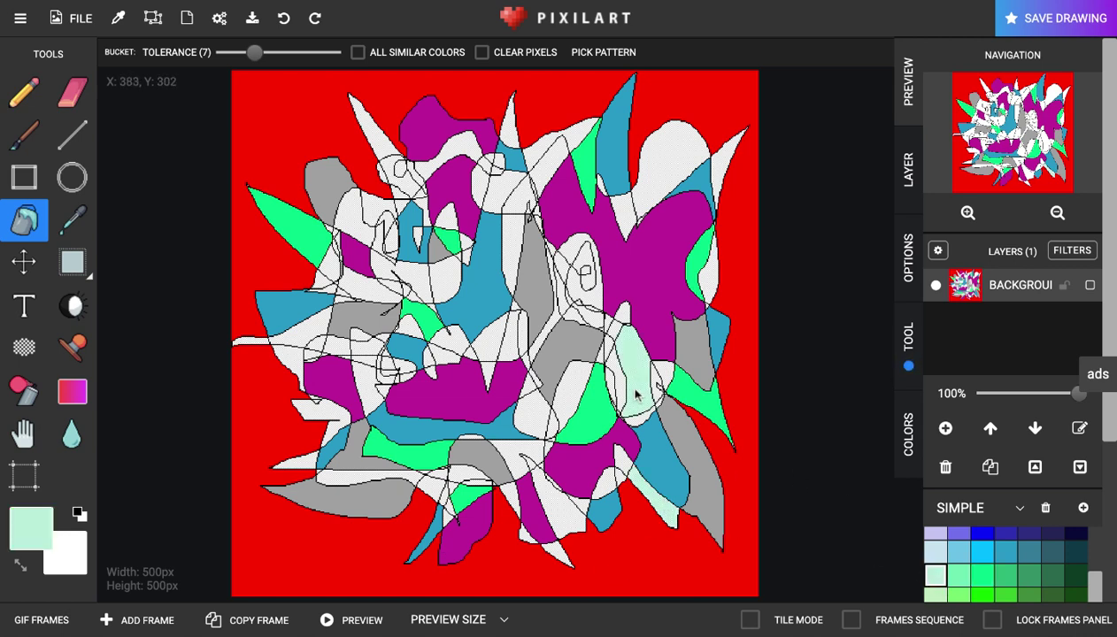
left_click(507, 258)
left_click(405, 185)
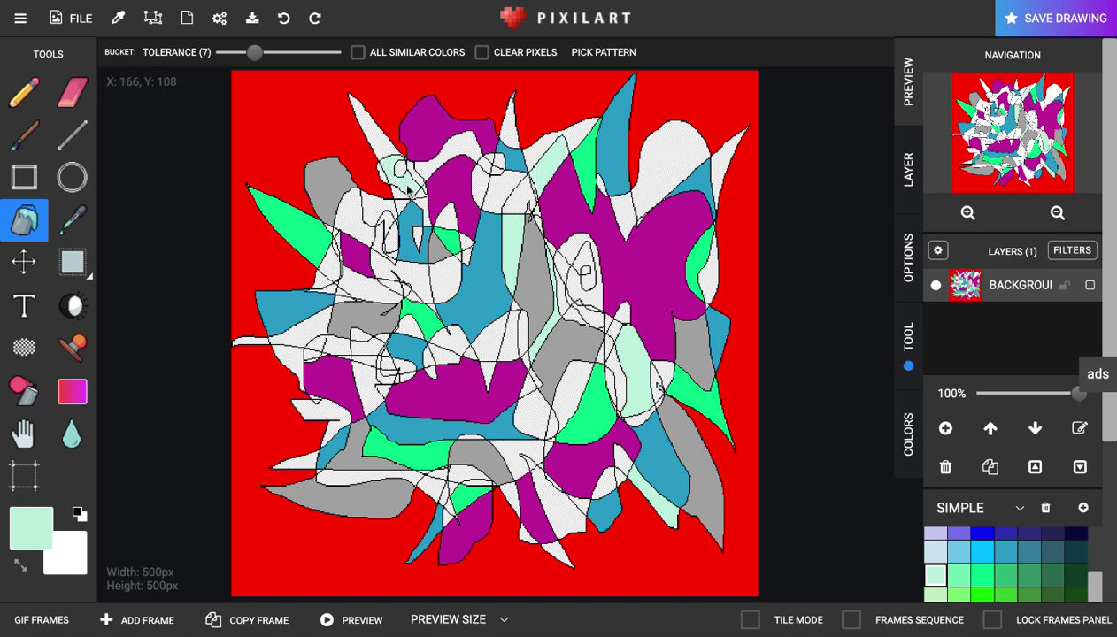
left_click(370, 226)
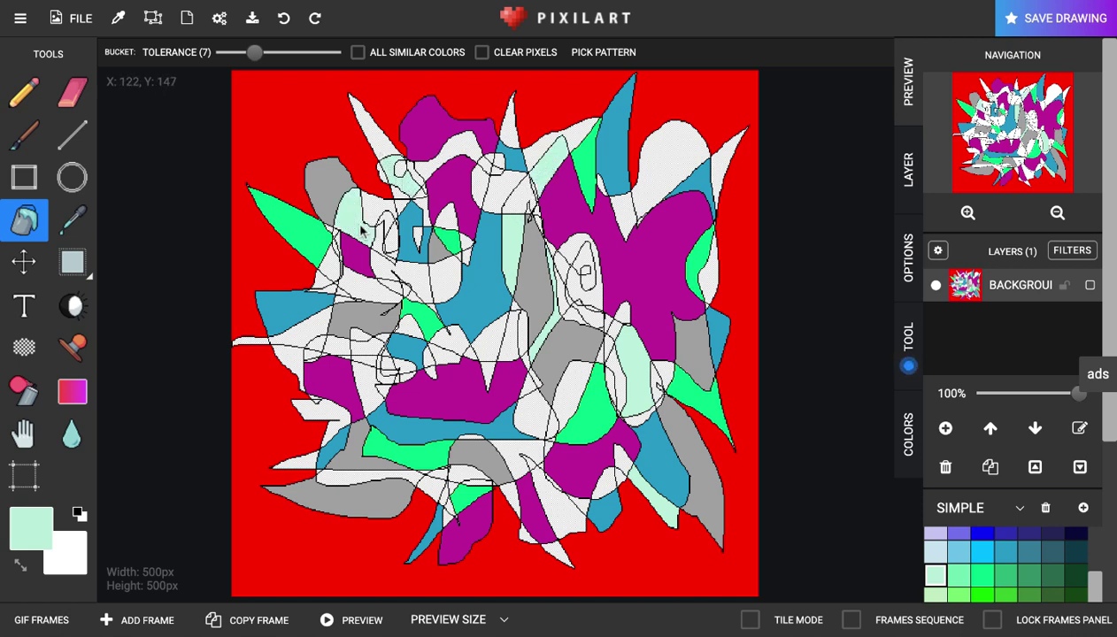
left_click(371, 287)
left_click(316, 332)
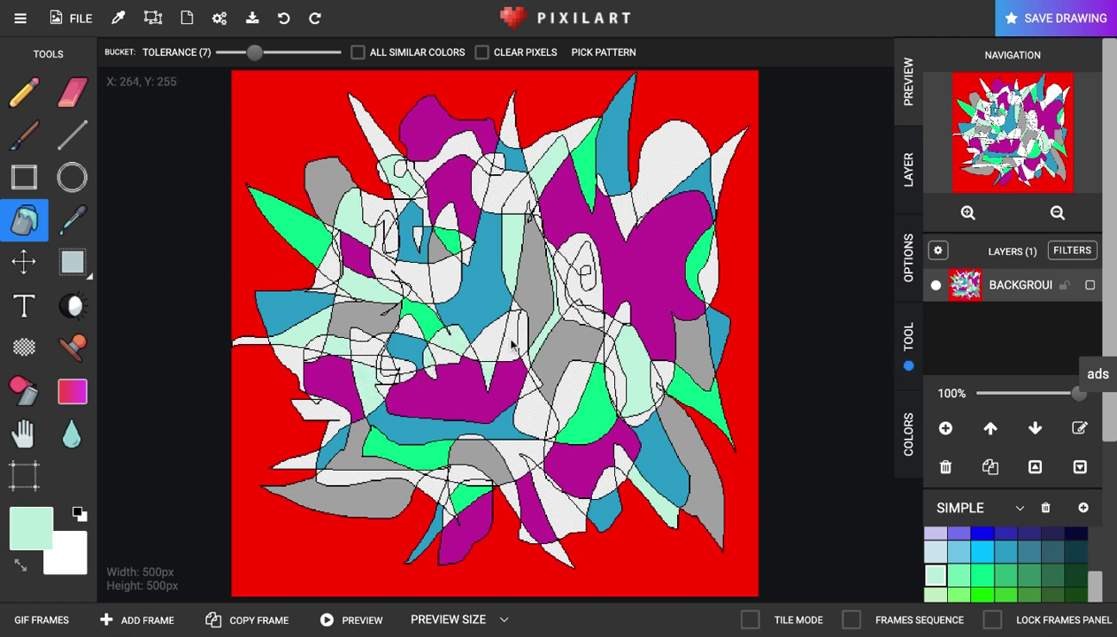
Fill the bottom-centre shape beside the purple spike and the jagged lower-left shape with pale mint.
left_click(538, 506)
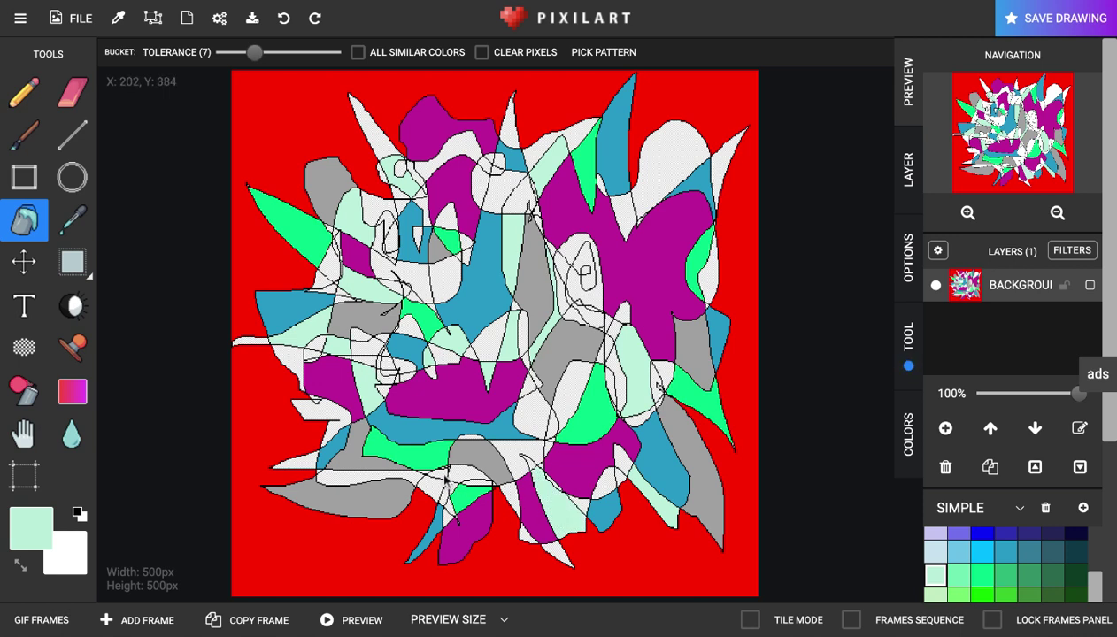
left_click(336, 417)
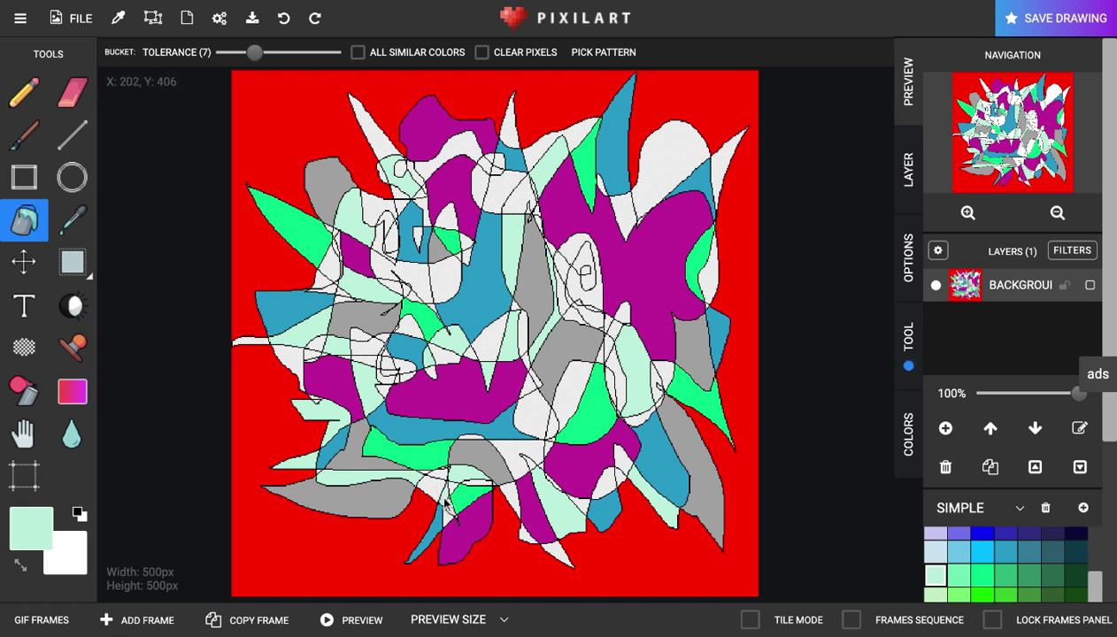
Fill the strip beside the green oval, the eye-shaped ring, the upper-right lobe, the right-edge crescent and an upper-centre strip with yellow.
scroll(985, 577, "down", 3)
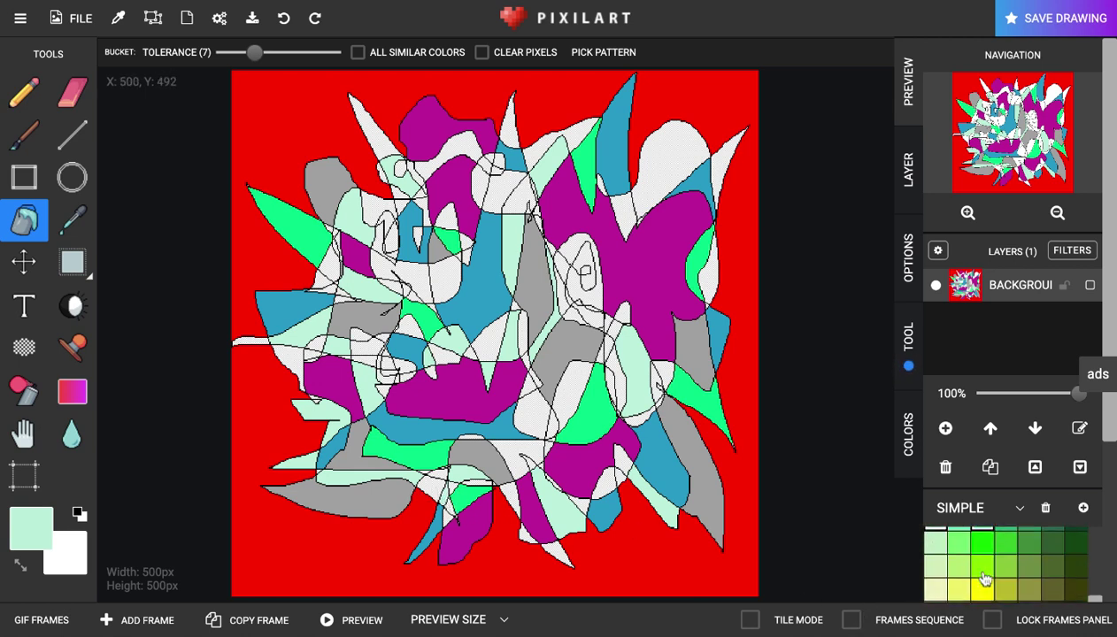
left_click(981, 589)
left_click(576, 390)
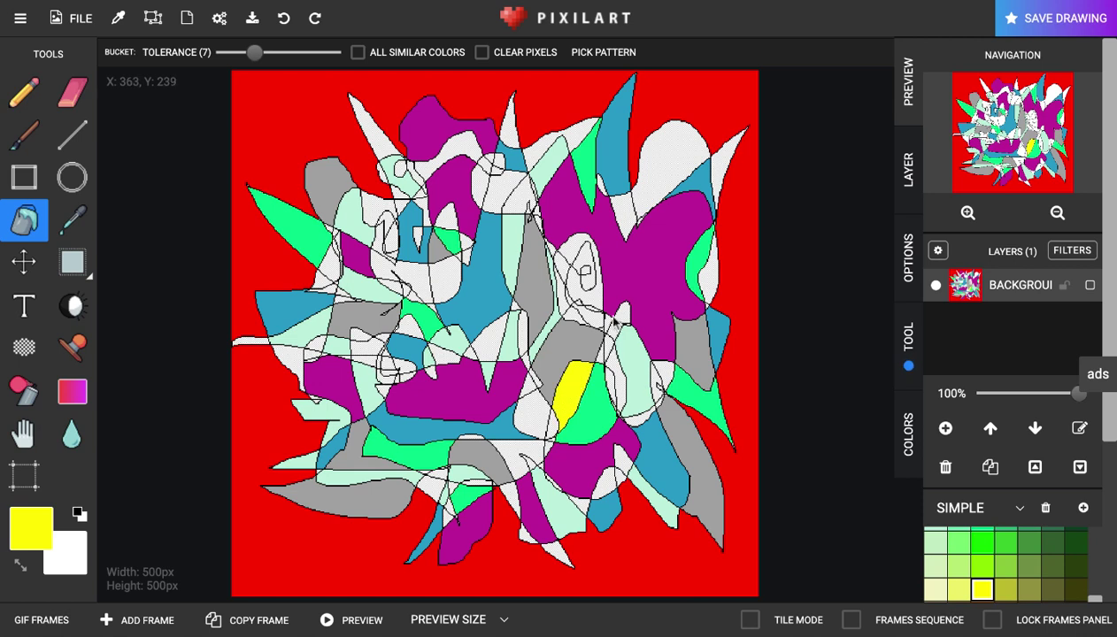
left_click(585, 295)
left_click(664, 169)
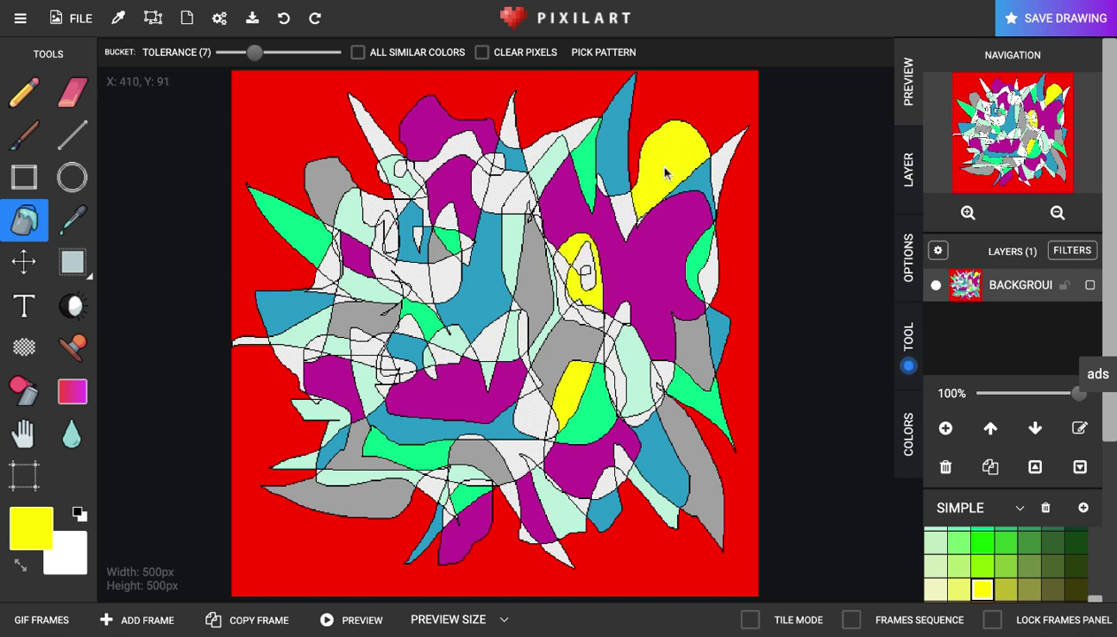
left_click(704, 272)
left_click(576, 136)
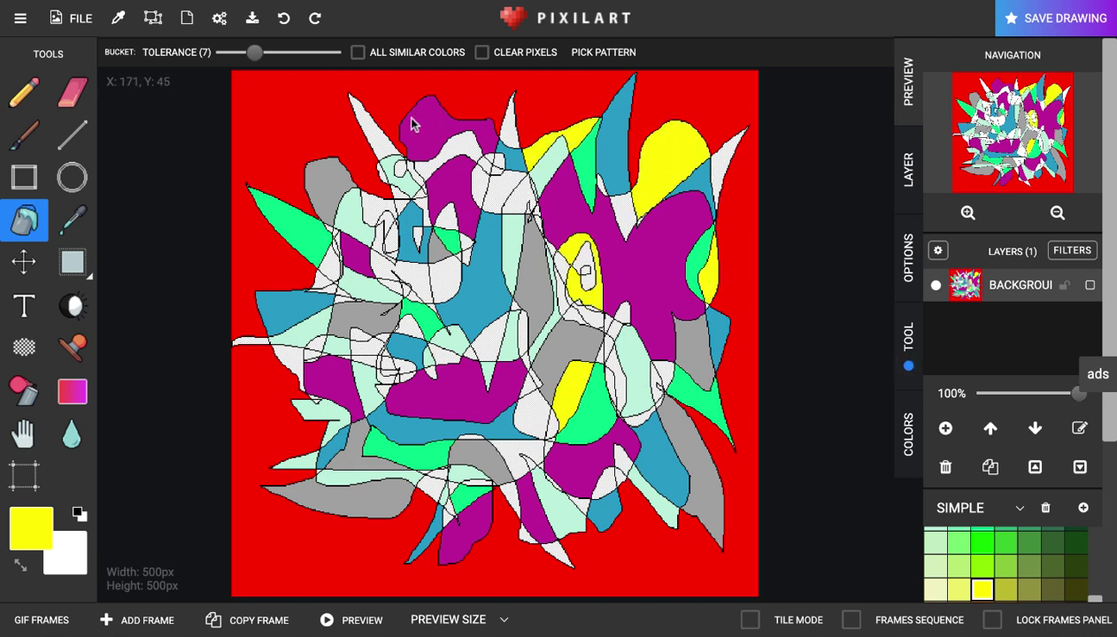
Fill the upper-left spike, patches along the left side, and the small shape above the central green patch with yellow.
left_click(382, 138)
left_click(332, 268)
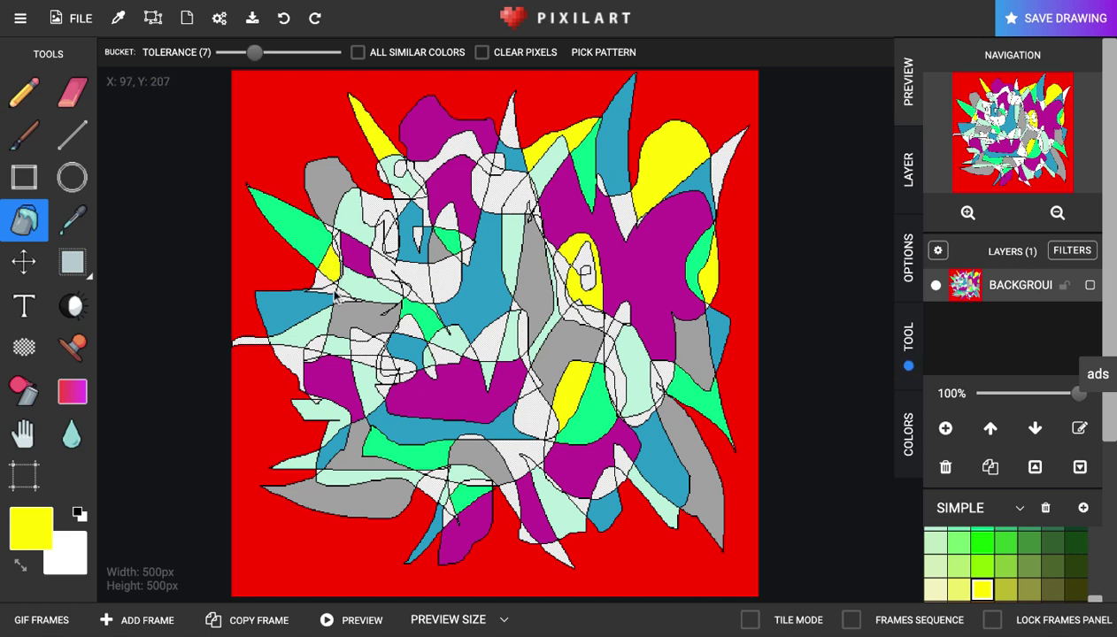
left_click(386, 271)
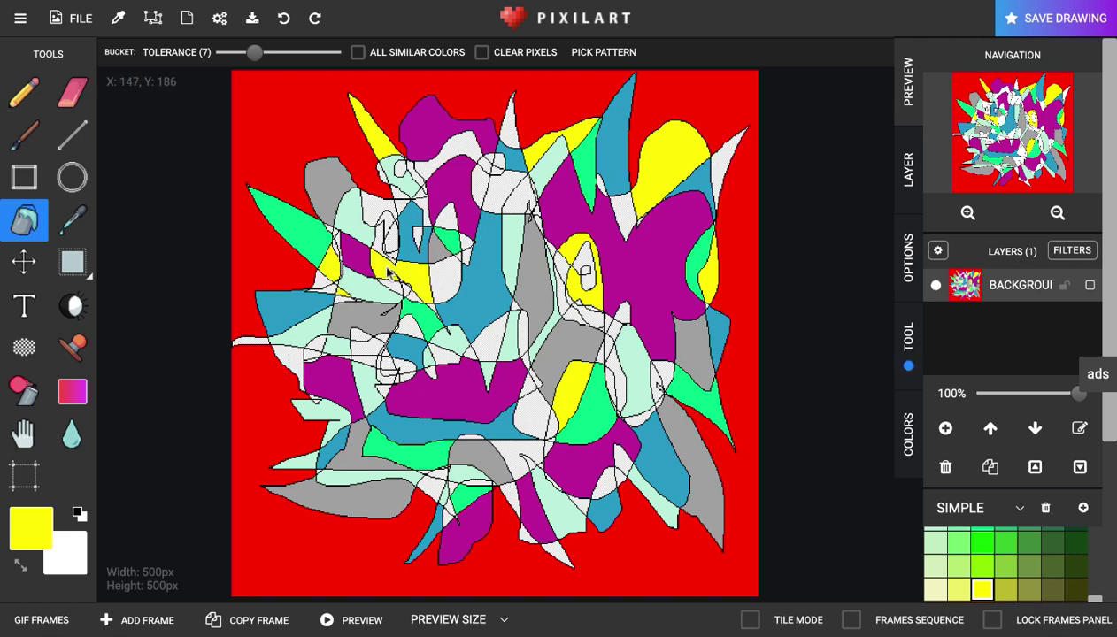
left_click(448, 221)
left_click(291, 354)
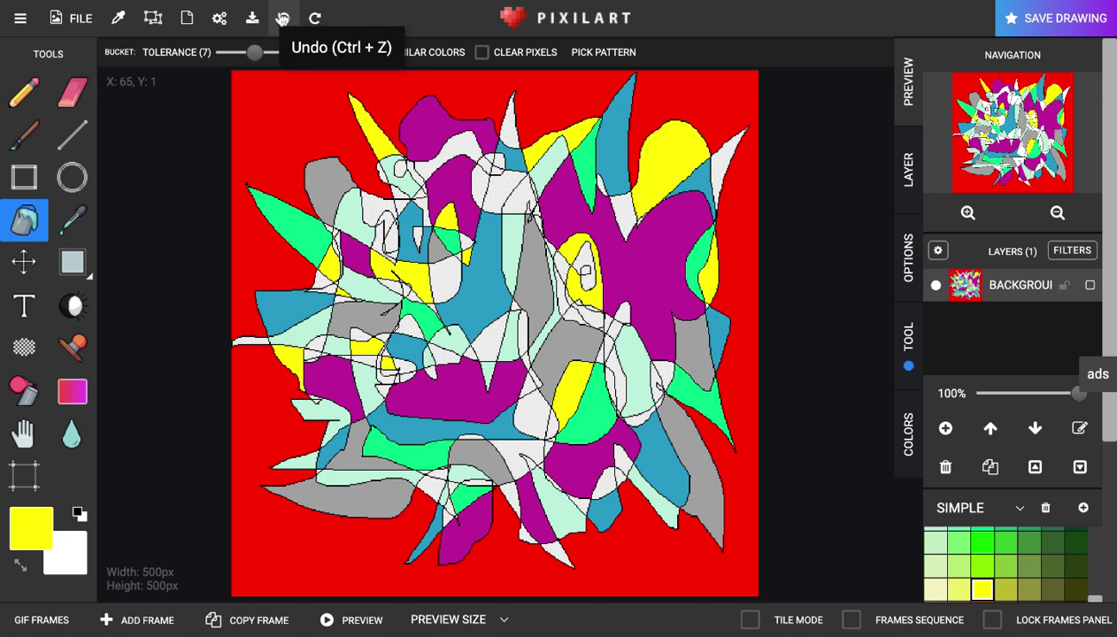
Fill patches along the bottom and lower centre and the shapes beneath the top-centre spike with yellow, undoing a stray fill.
left_click(430, 487)
left_click(519, 456)
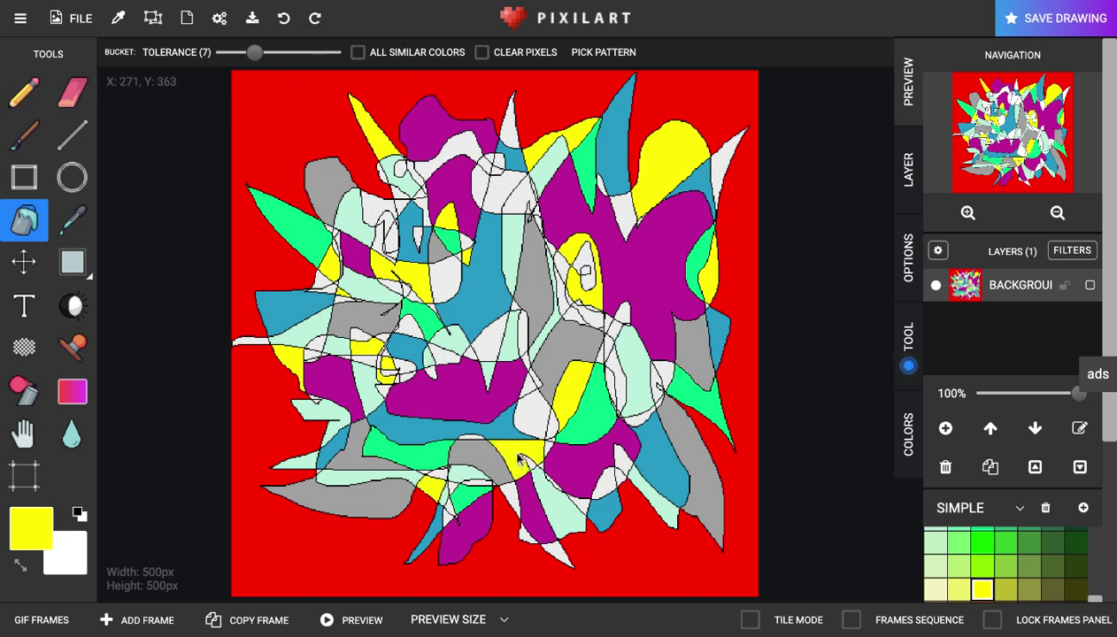
left_click(582, 510)
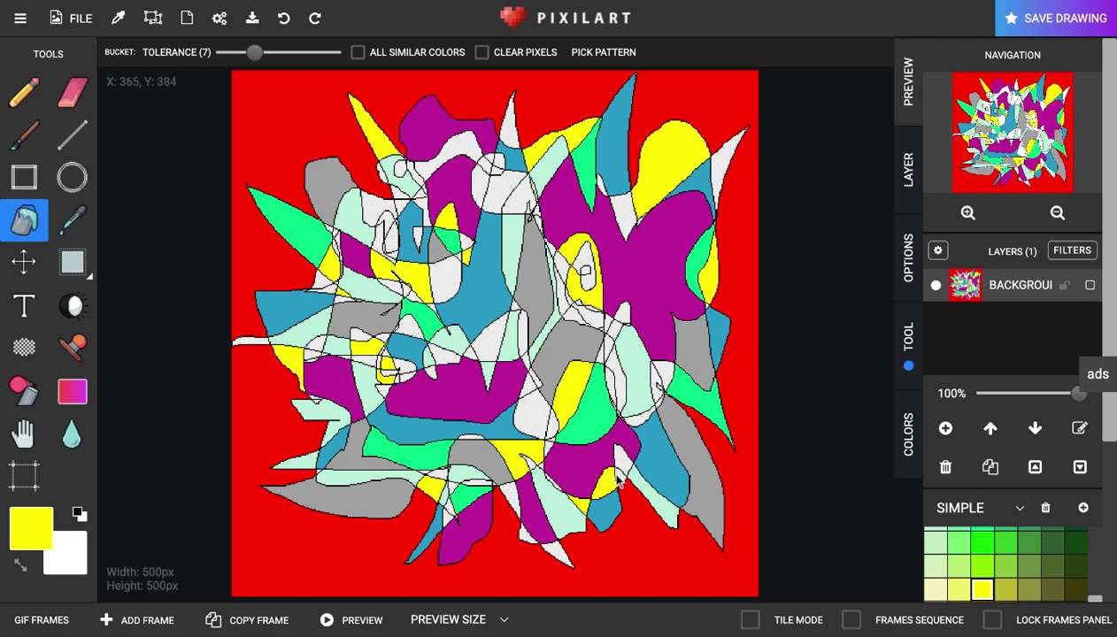
left_click(283, 17)
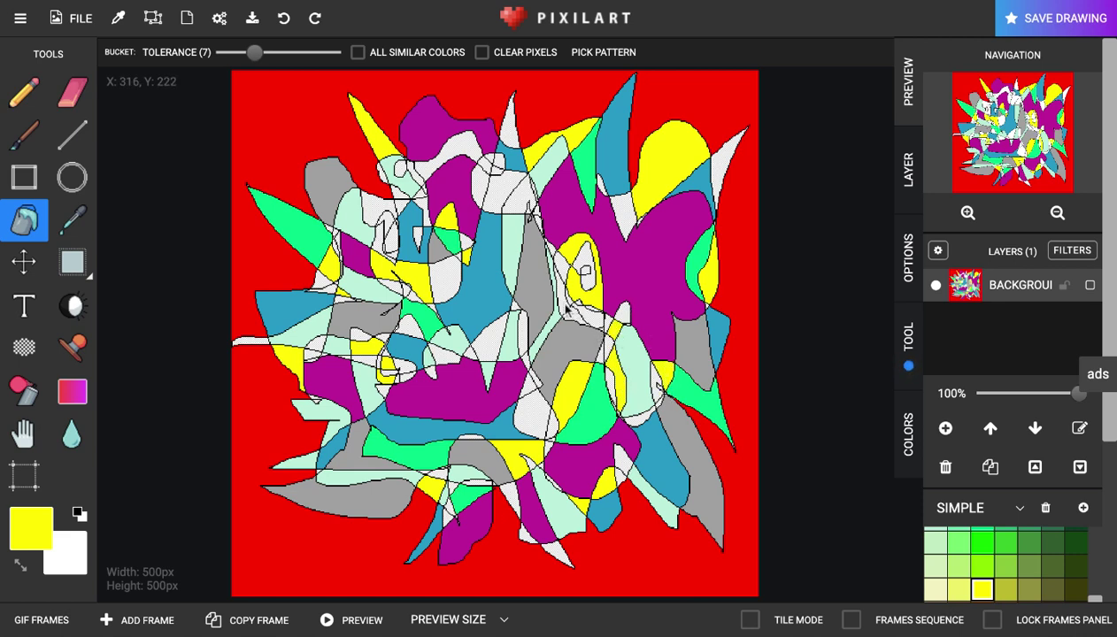
left_click(477, 186)
left_click(522, 202)
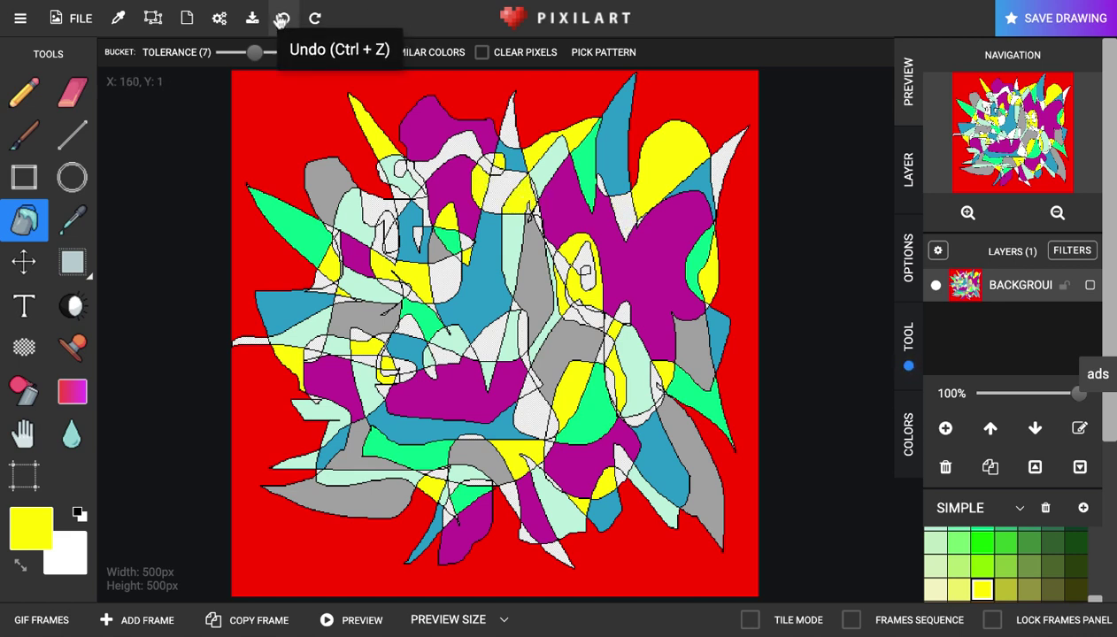
Fill the patch below the eye shape, the upper-right and top-centre spikes, an upper-left patch and the thin left tip with orange.
scroll(991, 566, "down", 3)
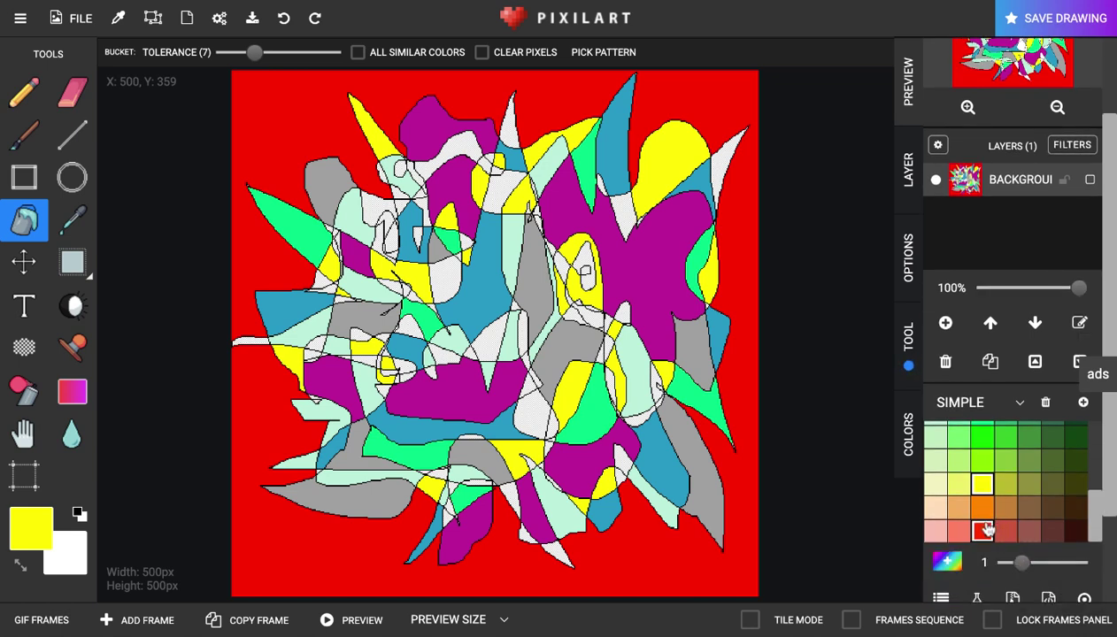
left_click(981, 507)
left_click(595, 318)
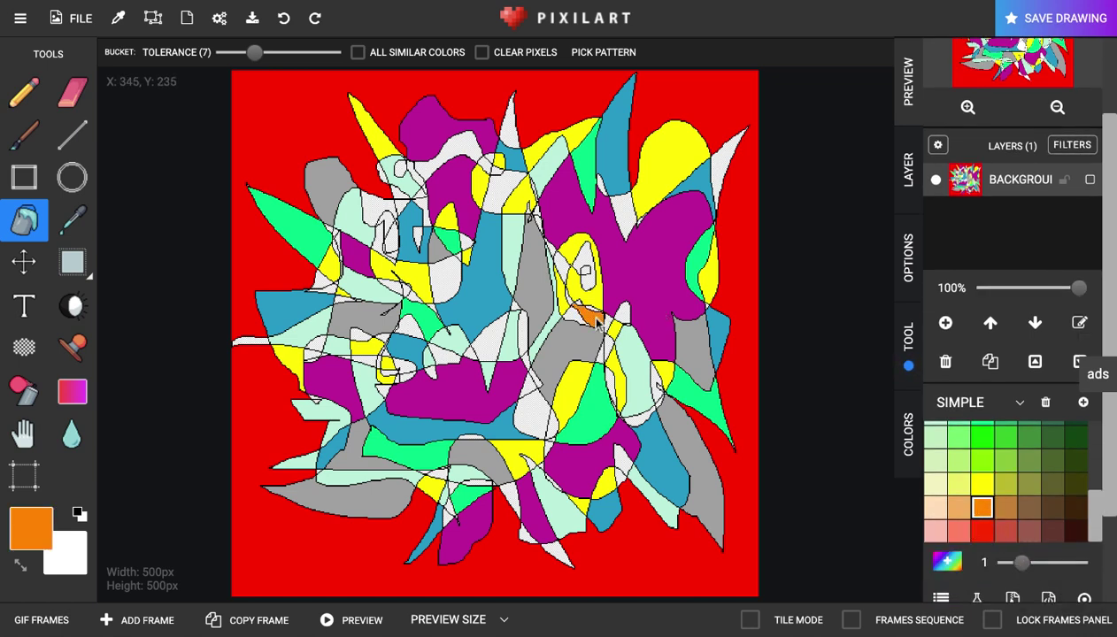
left_click(721, 173)
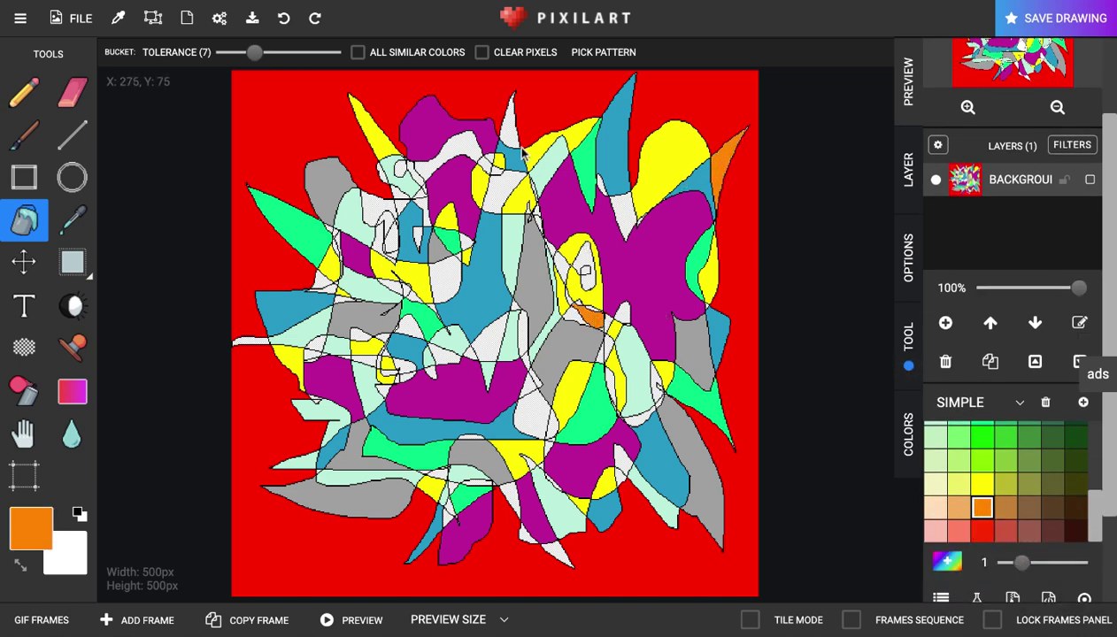
left_click(509, 116)
left_click(384, 207)
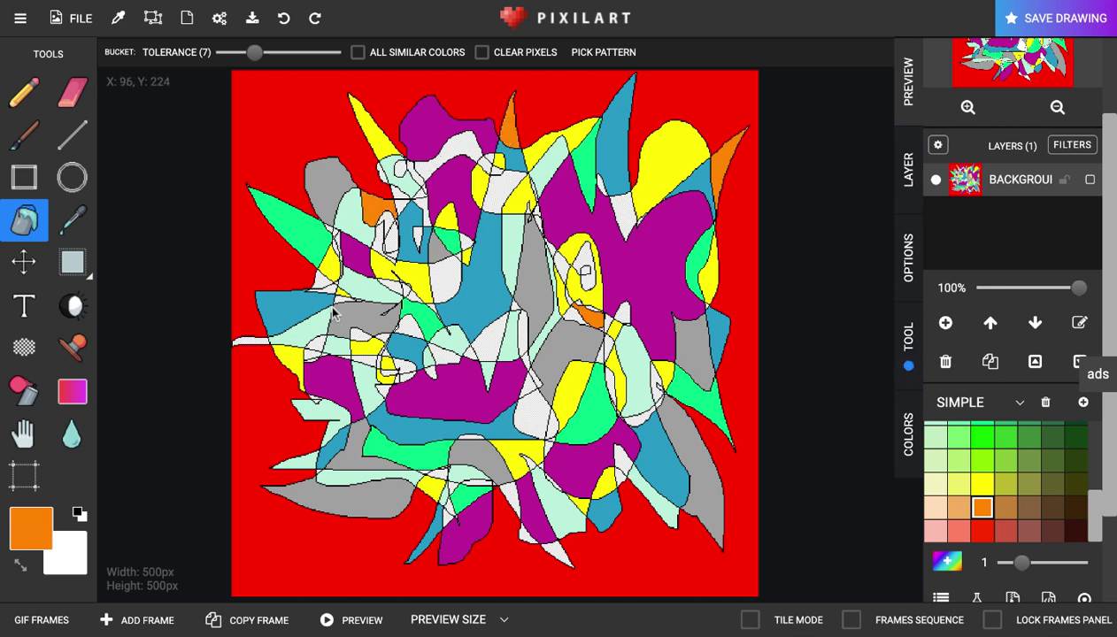
left_click(254, 345)
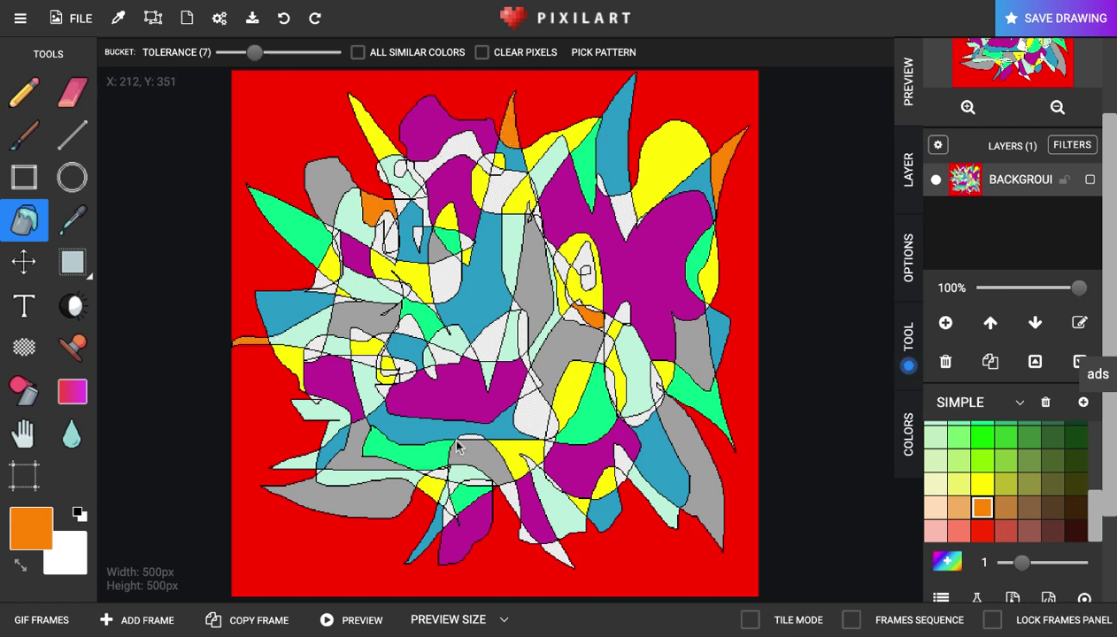
Fill the thin bottom sliver, the bottom spike tip, a lower-right patch, the lower-centre shape and the central triangle with orange.
left_click(475, 484)
left_click(557, 554)
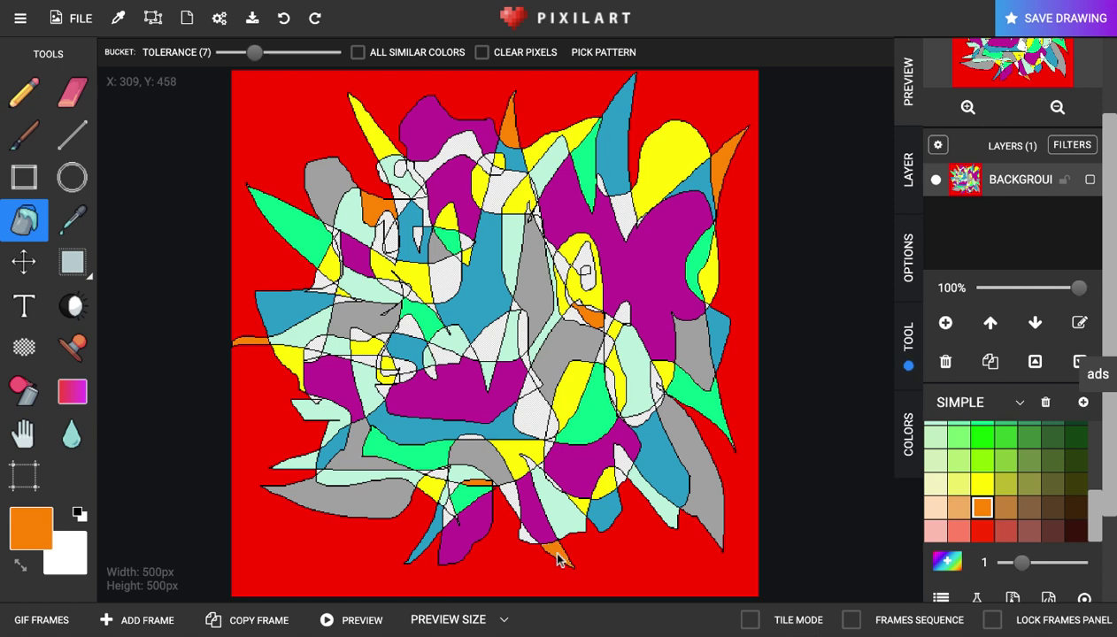
left_click(607, 482)
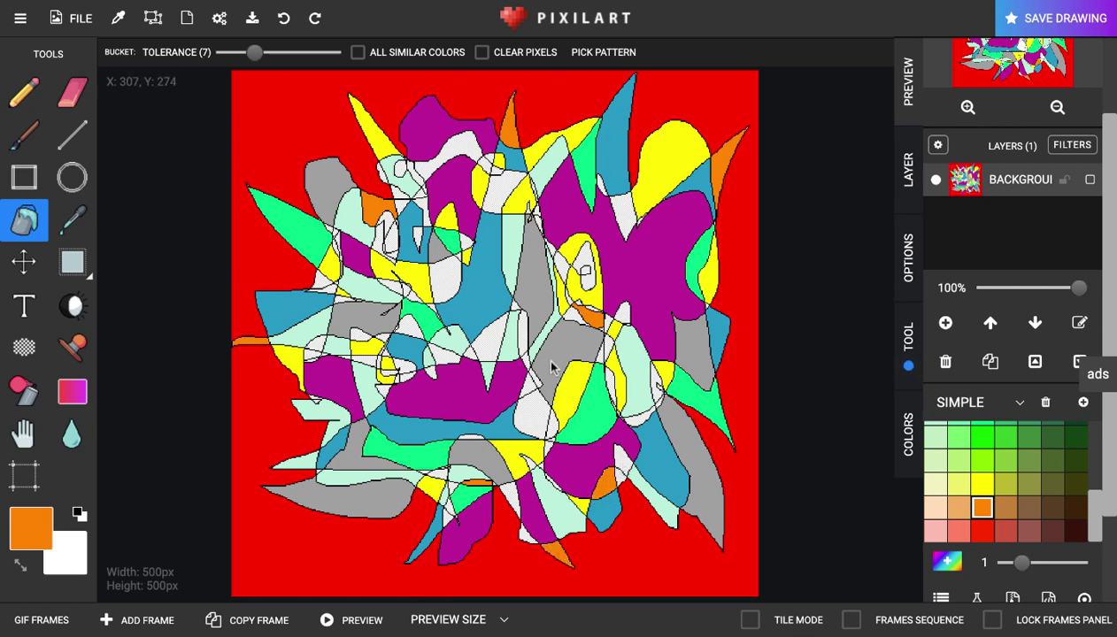
left_click(527, 411)
left_click(498, 337)
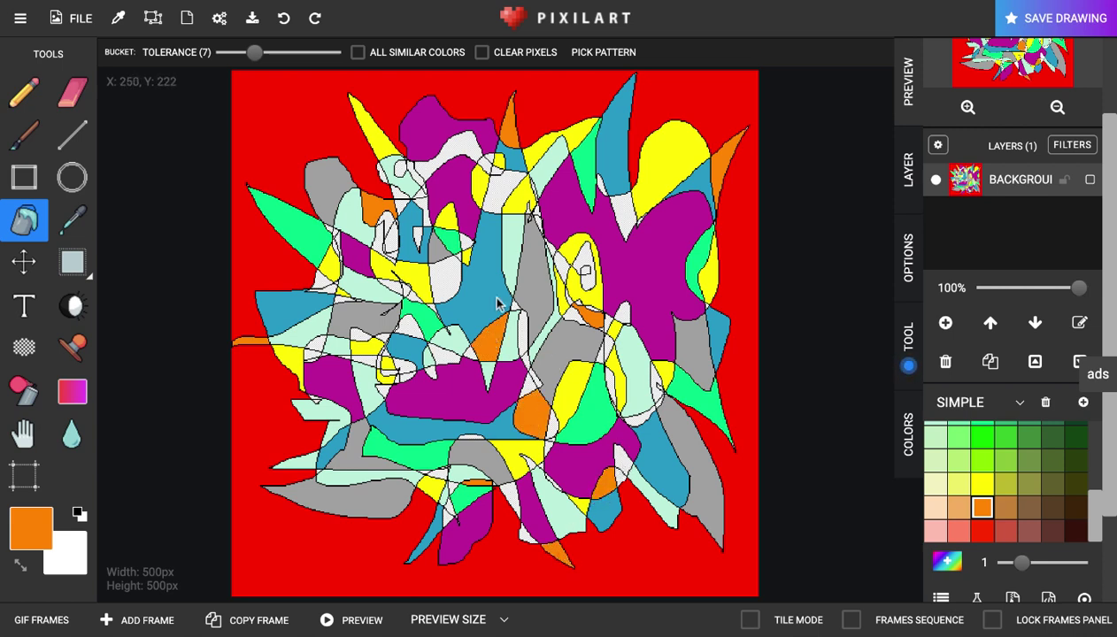
Fill the rounded left-centre shape, the area beneath the top-centre spike, the upper arch and a small left-centre patch with orange.
left_click(445, 274)
left_click(492, 205)
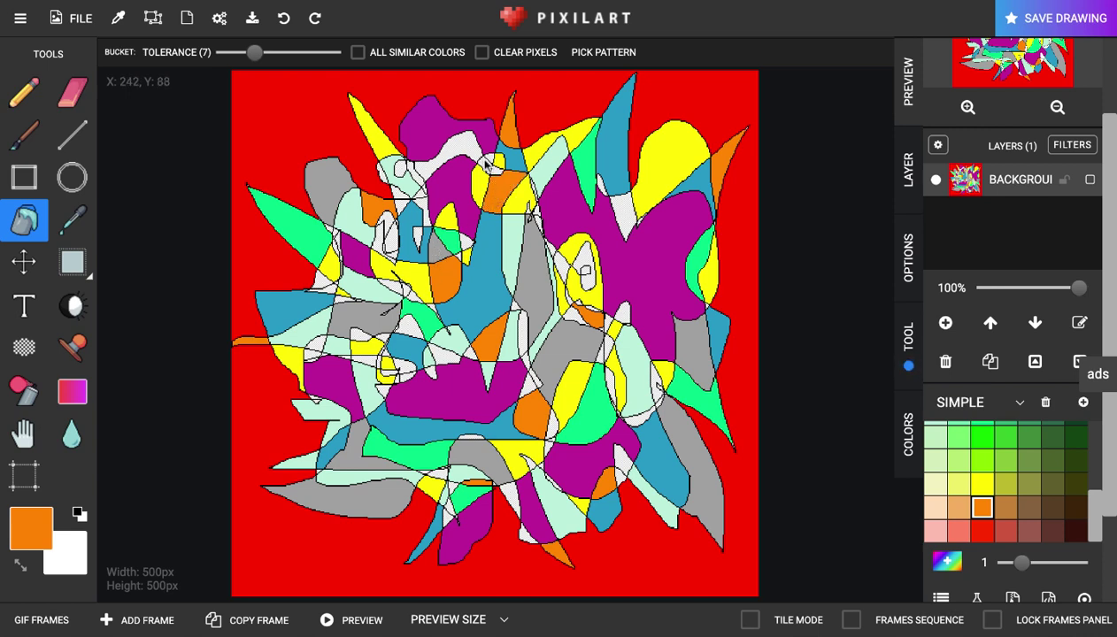
left_click(465, 148)
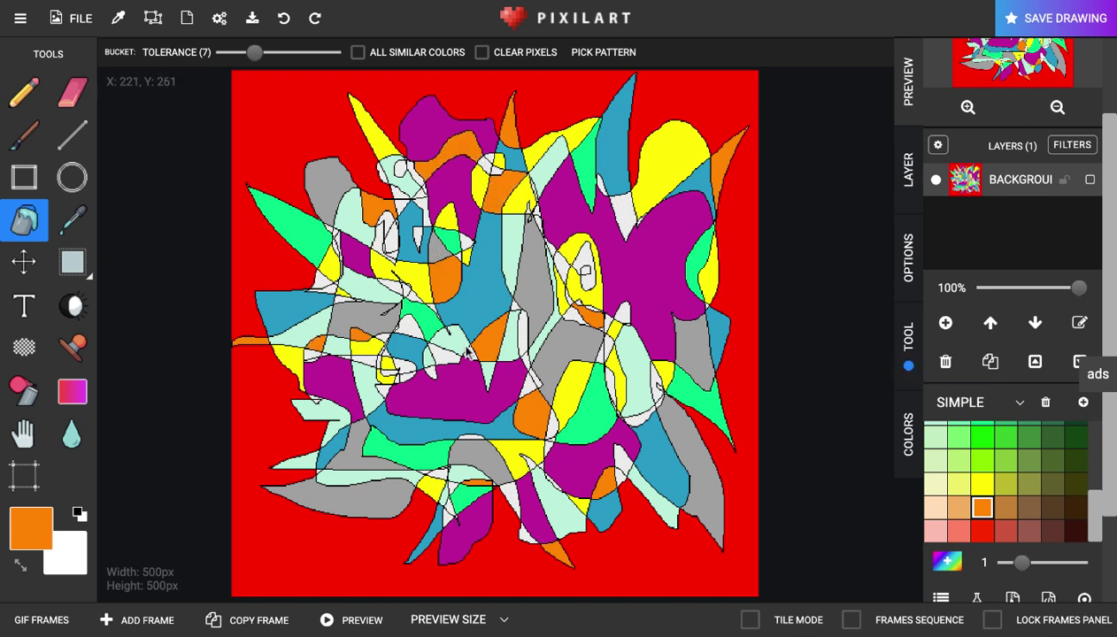
left_click(407, 326)
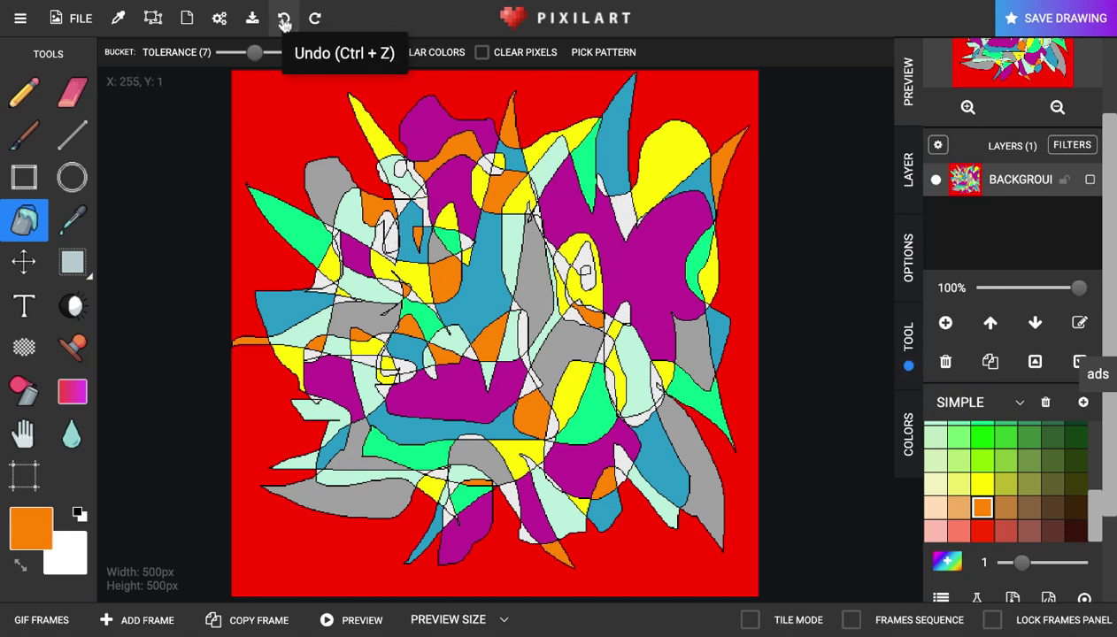
Fill the slim central bar, a sliver in the upper-left loop and the small patch below the upper arch with muted red.
scroll(1034, 510, "down", 2)
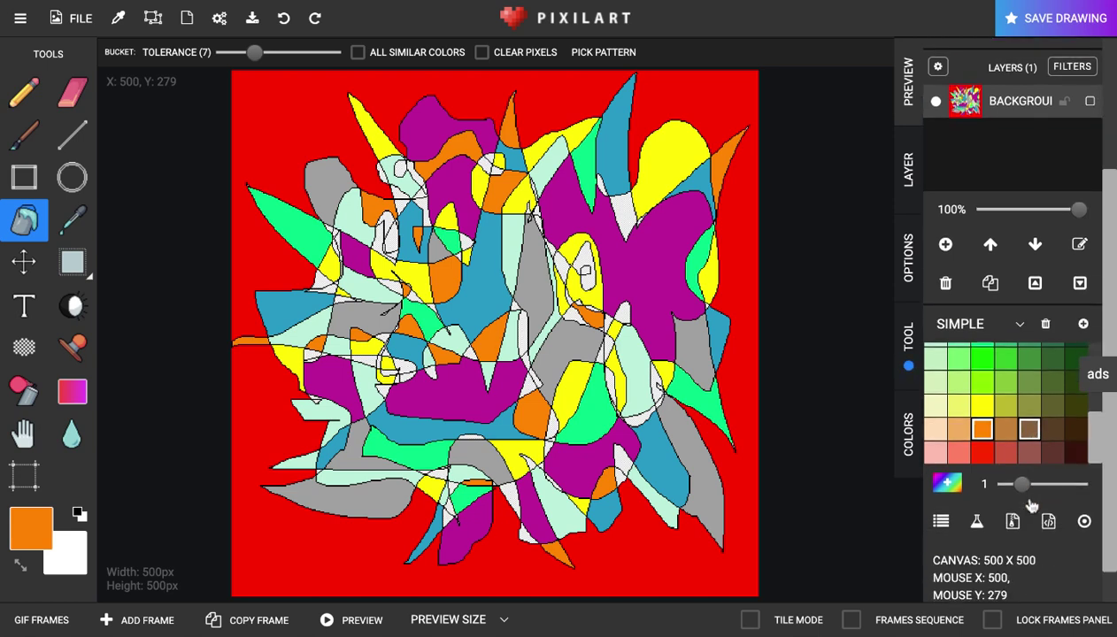
left_click(1025, 455)
left_click(1007, 453)
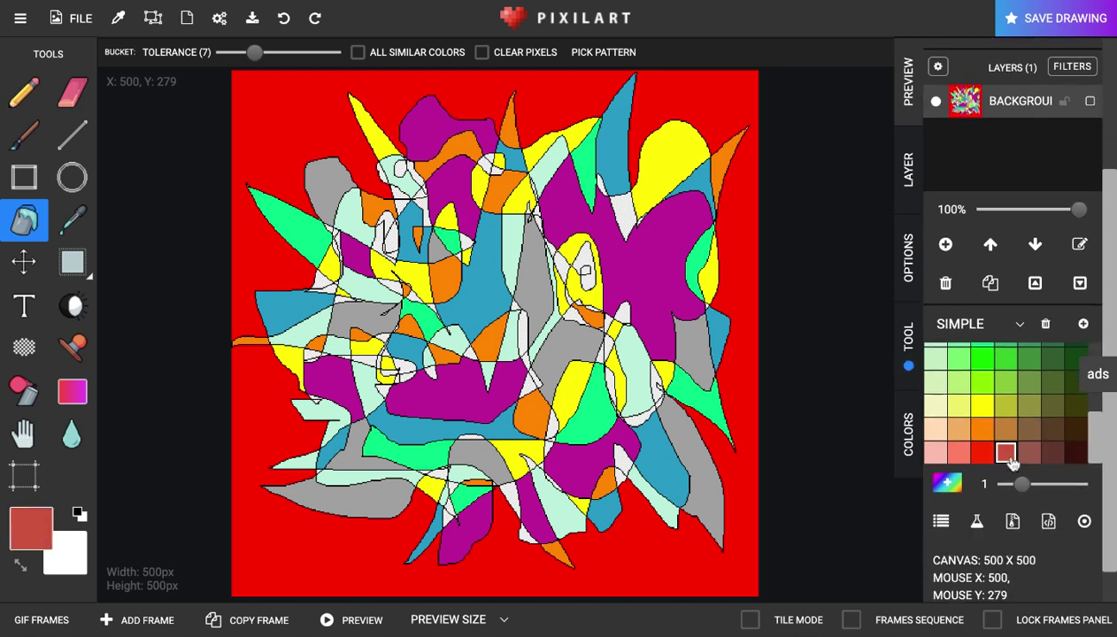
left_click(521, 338)
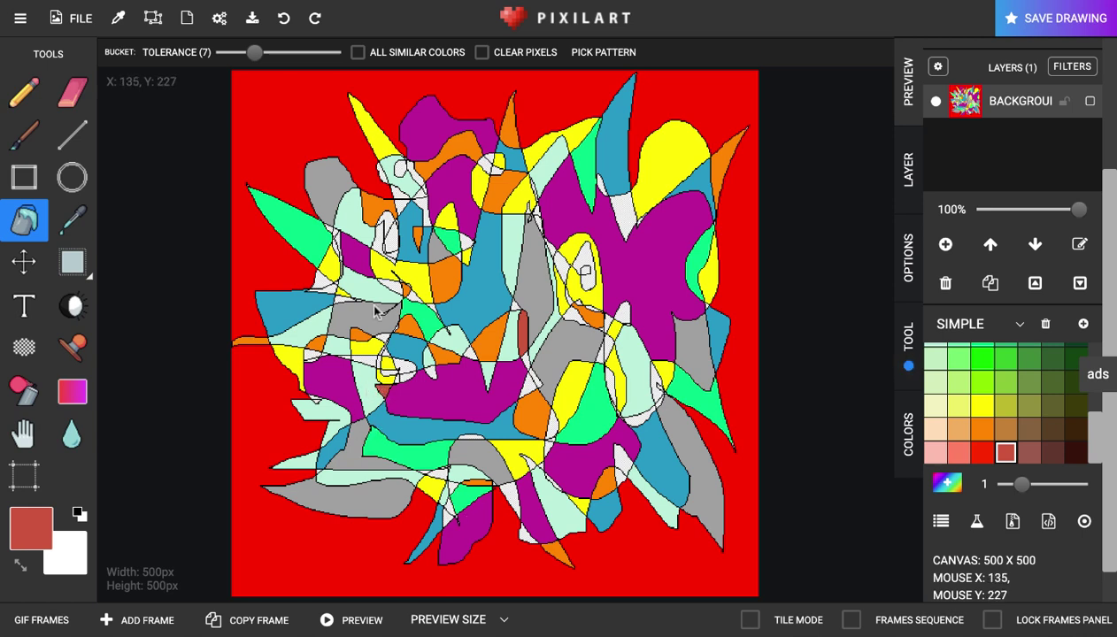
left_click(389, 237)
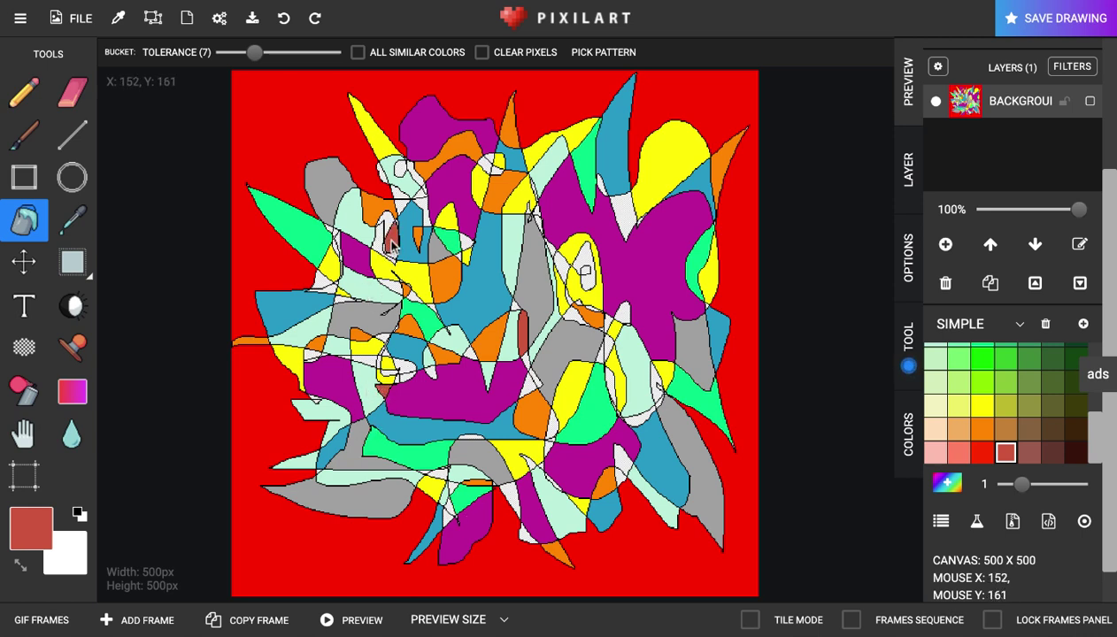
left_click(487, 169)
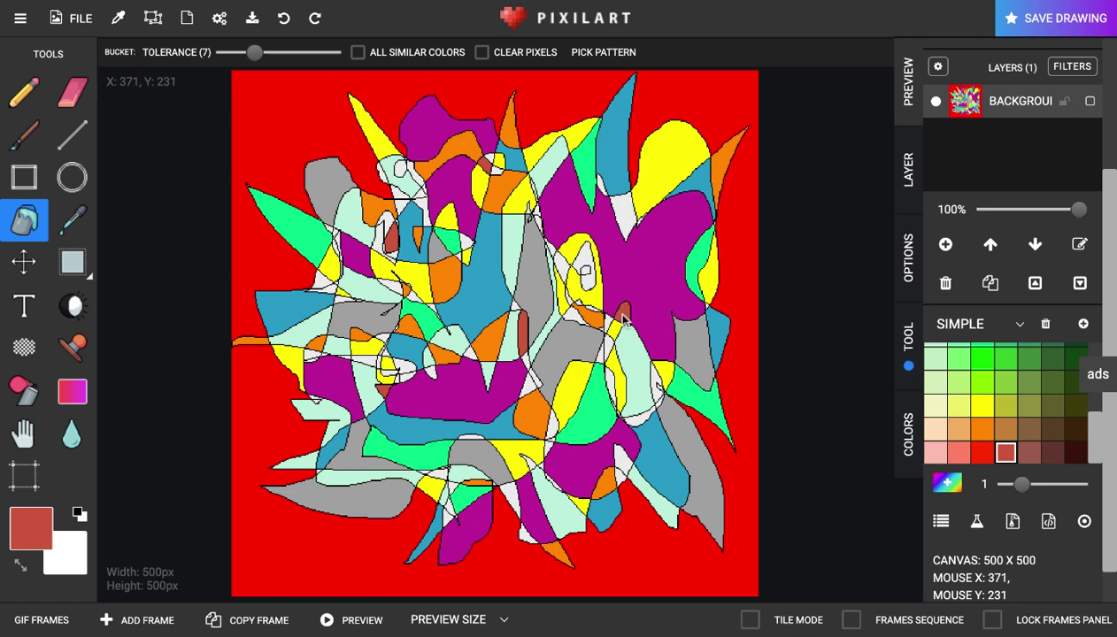
Fill small lower-right, bottom and left-side patches, the sliver beside the eye shape and the upper-right wedge with muted red.
left_click(623, 458)
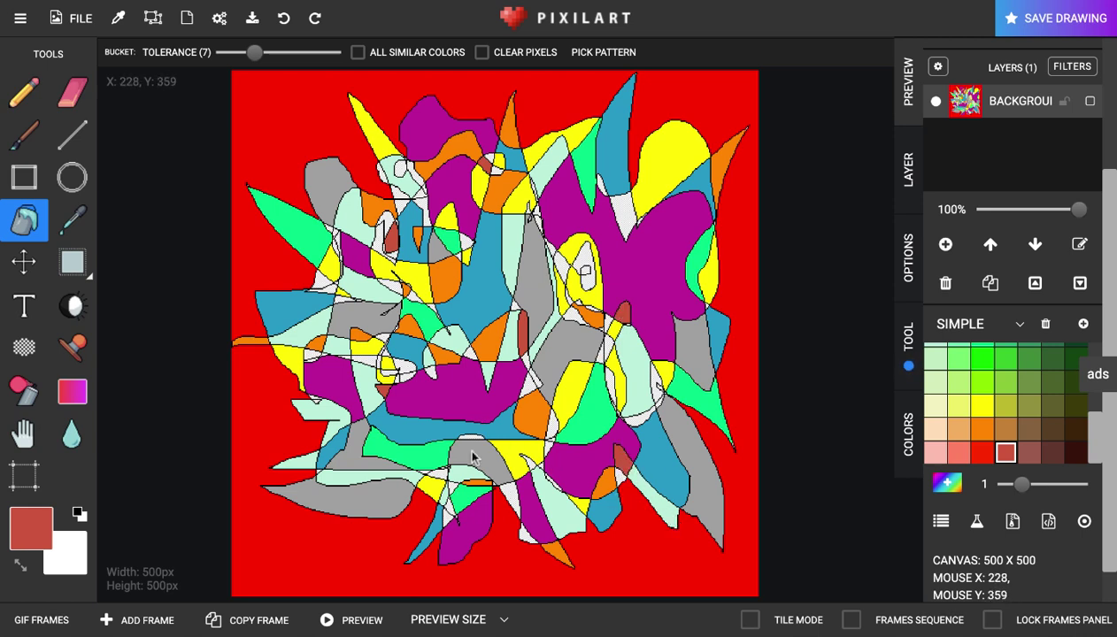
left_click(451, 485)
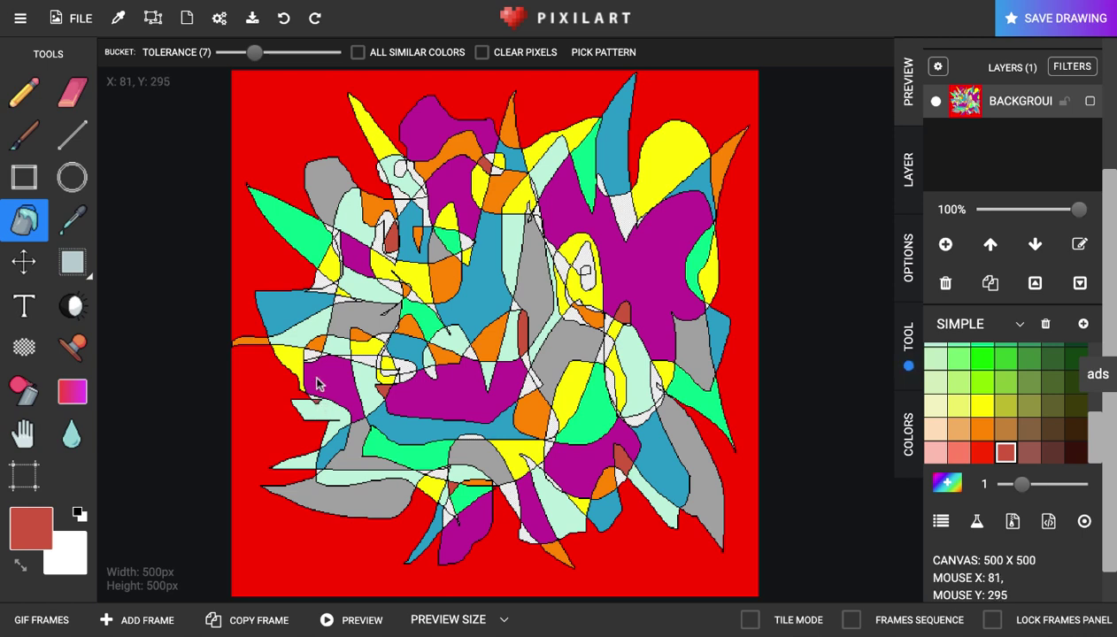
left_click(343, 300)
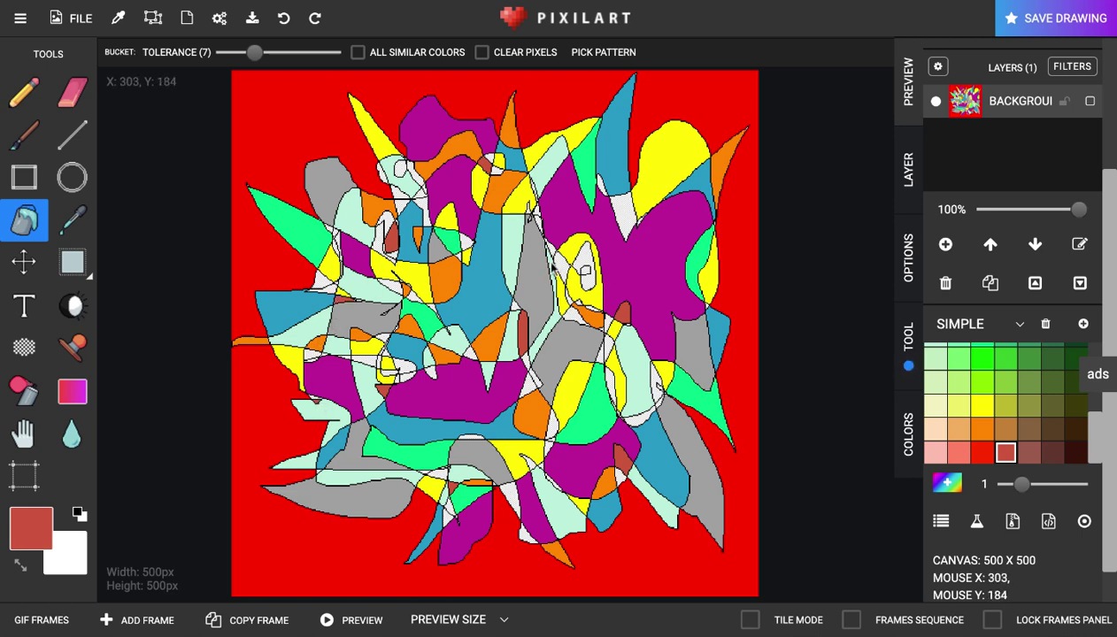
left_click(562, 265)
left_click(620, 212)
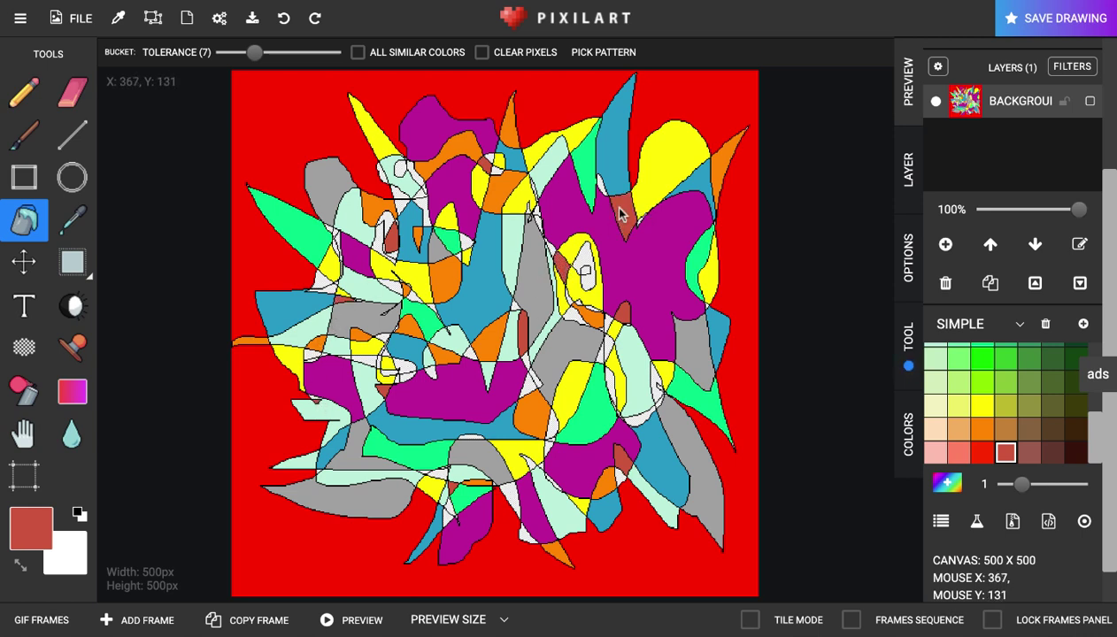
Fill the small patch beside the lower-right orange shape and the triangle beside the bottom-left blue spike with hot pink.
scroll(963, 403, "down", 3)
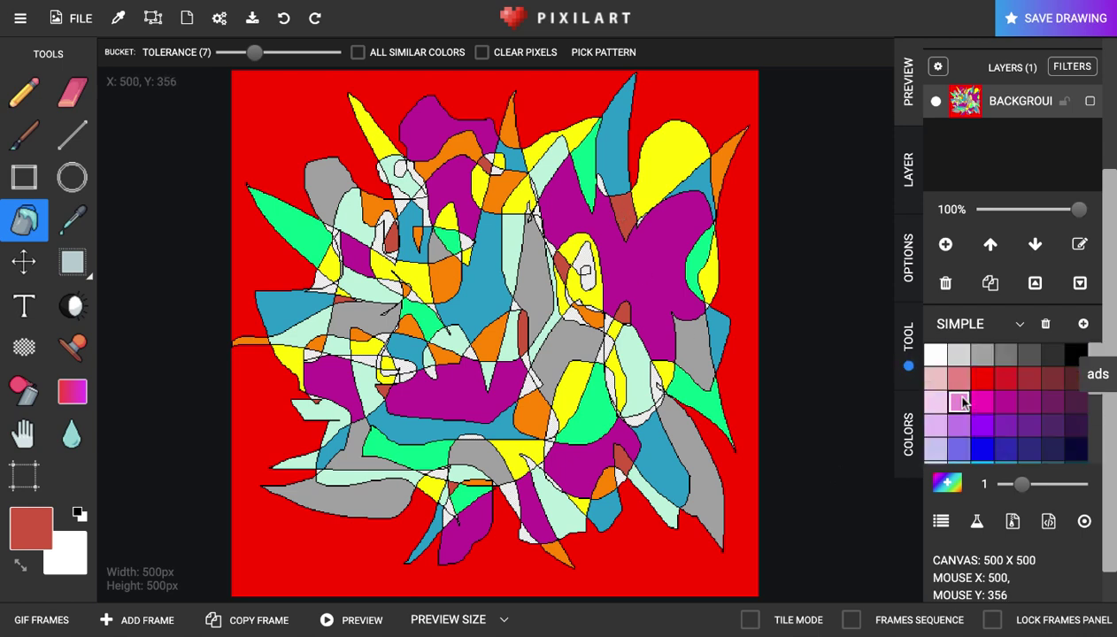
left_click(985, 403)
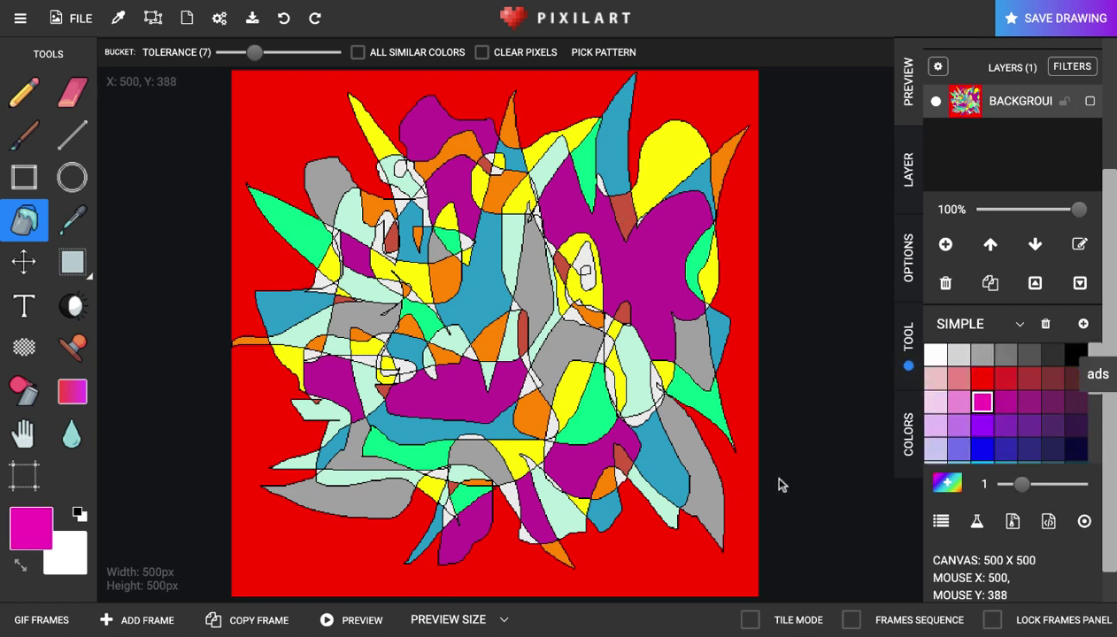
left_click(620, 478)
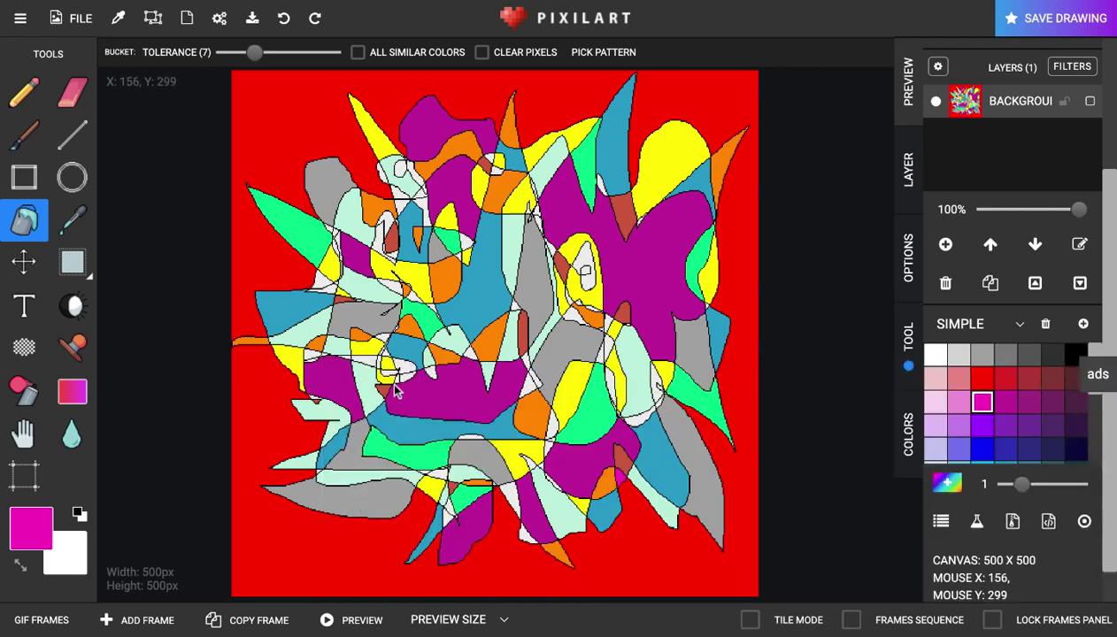
scroll(440, 520, "up", 5)
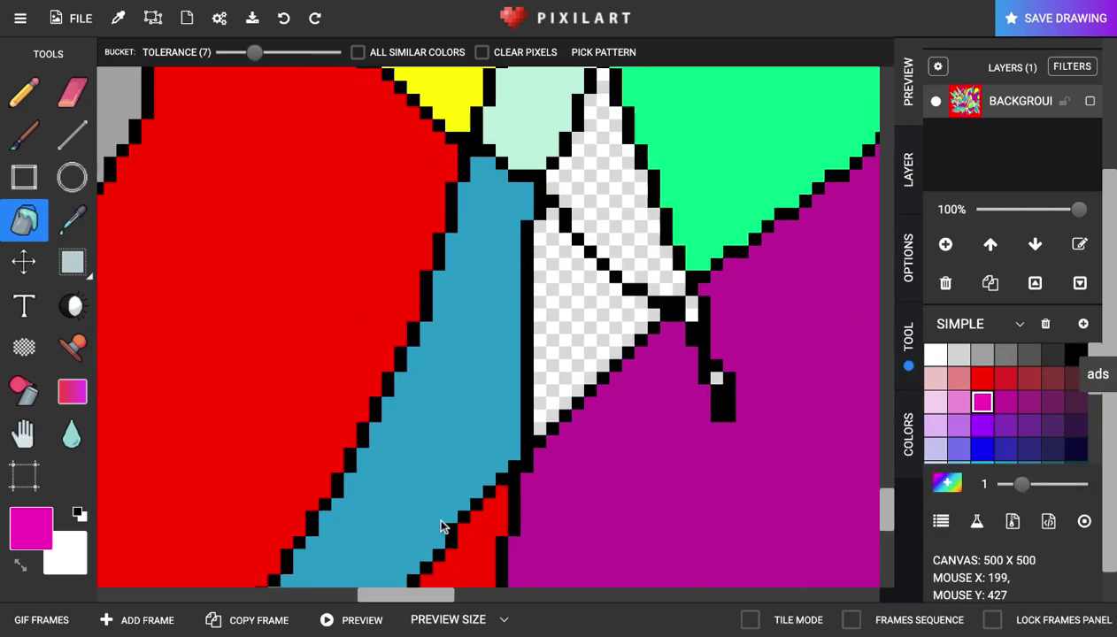
left_click(561, 343)
Fill the small wedge above the hot-pink triangle and the sliver alongside the bottom-centre purple spike with dark red.
left_click(1029, 378)
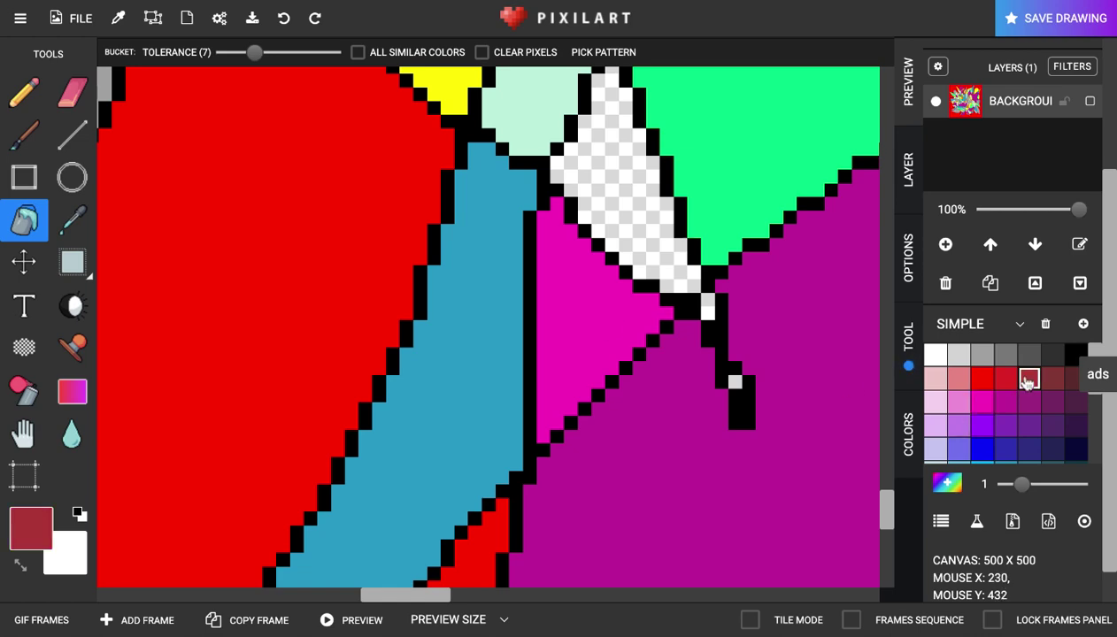
left_click(653, 210)
scroll(653, 211, "down", 5)
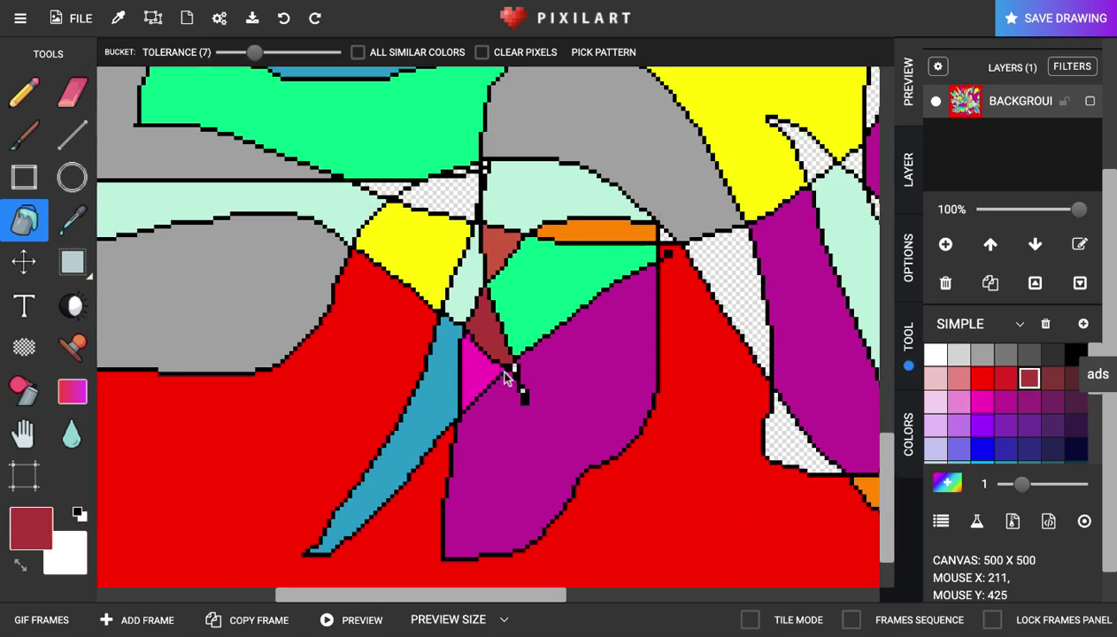
left_click(736, 290)
scroll(738, 289, "down", 5)
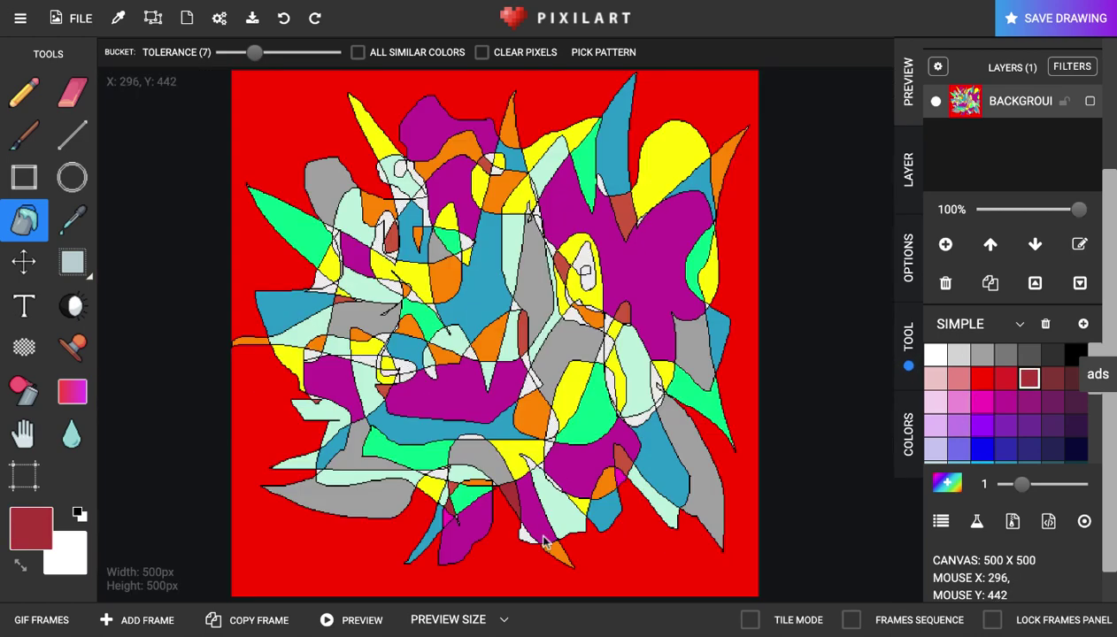
Fill the empty patch at the lower edge of the bottom-centre purple spike with periwinkle.
scroll(519, 533, "up", 6)
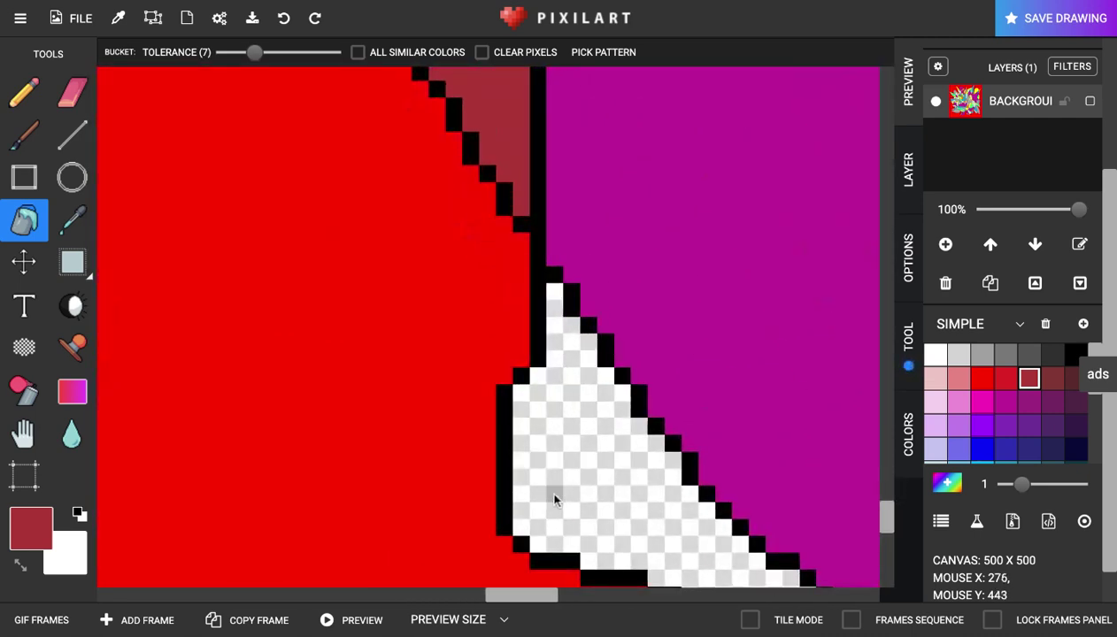
left_click(958, 449)
left_click(697, 506)
scroll(670, 517, "down", 2)
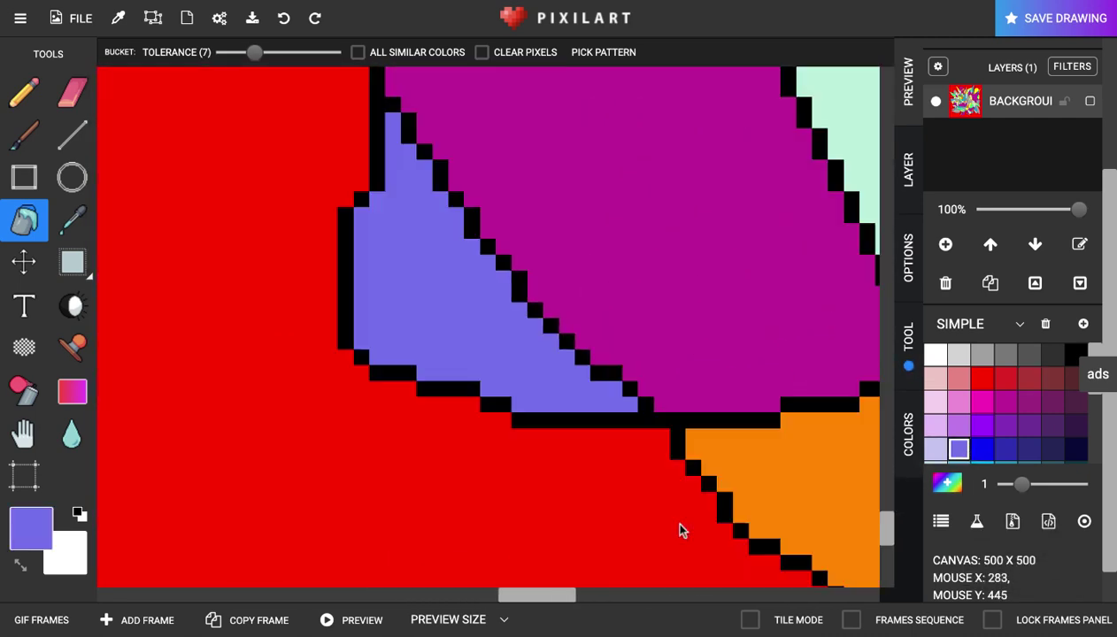
Fill the patch beneath the lower-right mint oval and the narrow wedge between the green and yellow shapes with periwinkle.
scroll(553, 605, "right", 3)
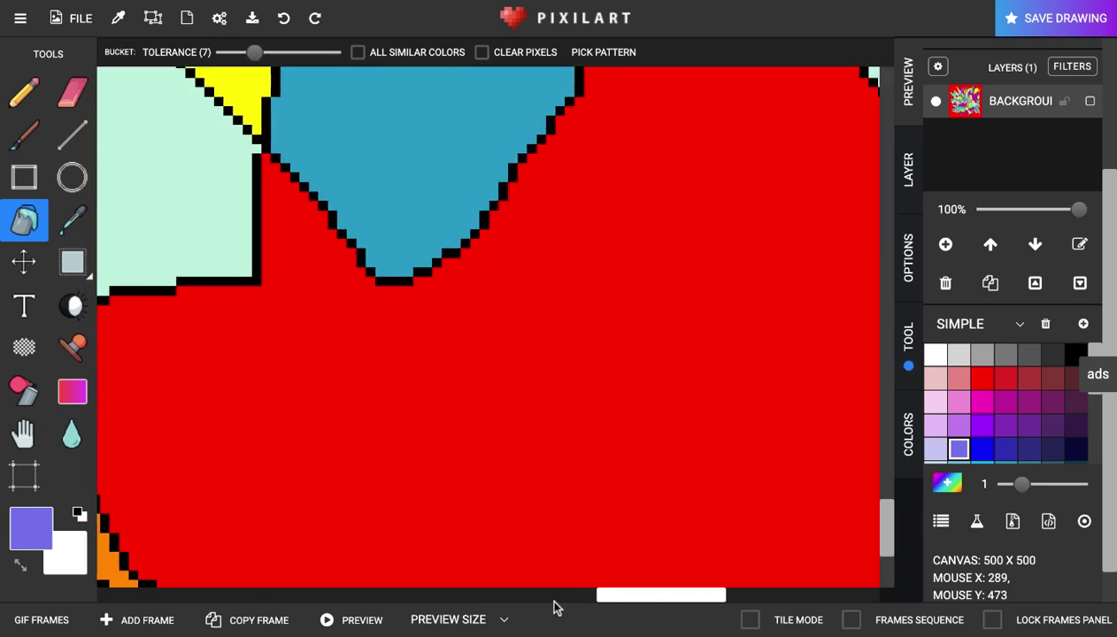
scroll(882, 520, "up", 5)
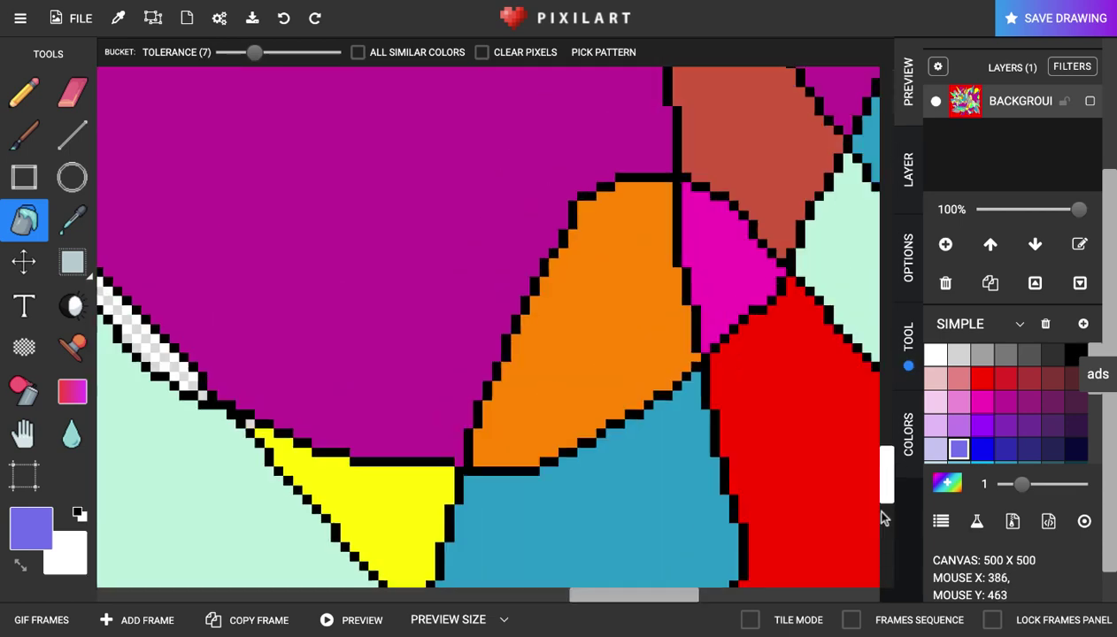
scroll(882, 520, "down", 1)
scroll(877, 515, "up", 3)
left_click(827, 329)
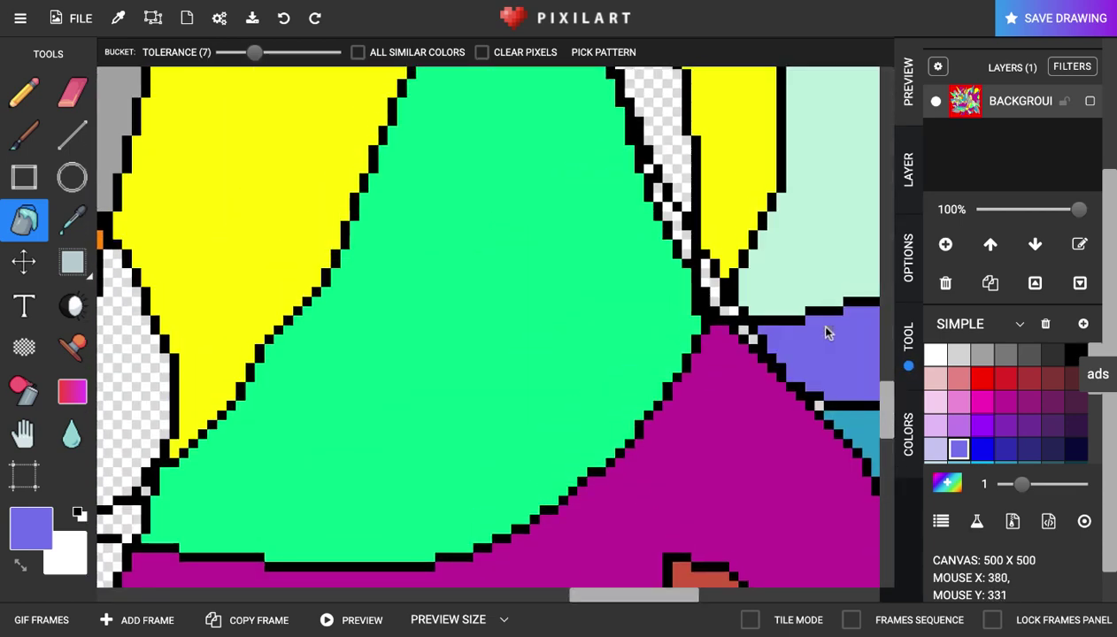
left_click(646, 168)
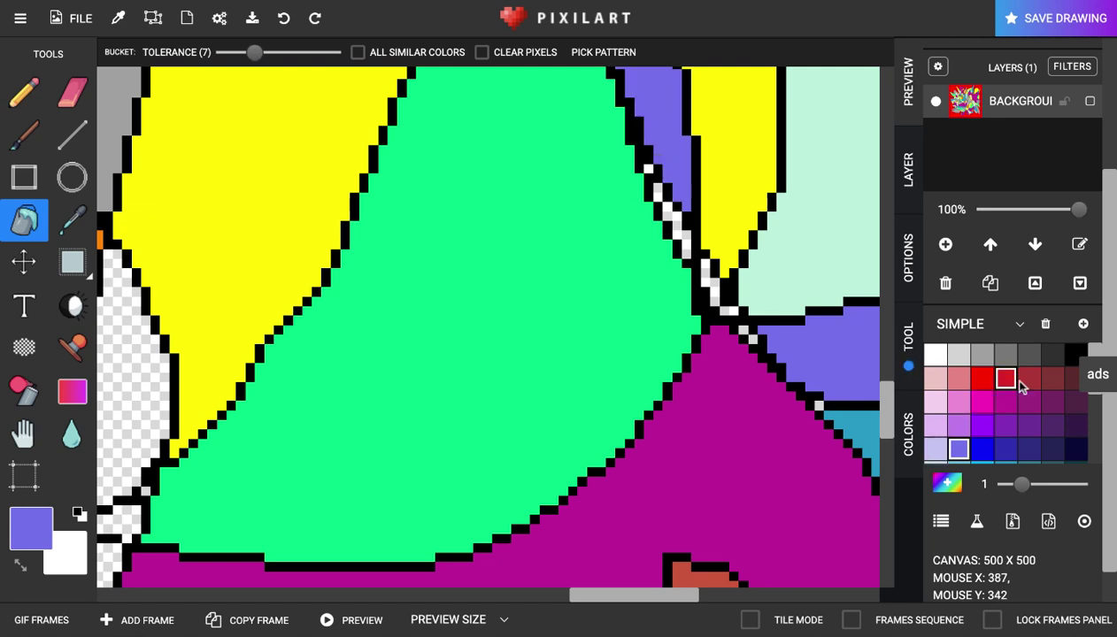
Fill the tiny gaps where the green and periwinkle shapes meet and the slivers along the mint oval's right edge with black.
left_click(1071, 356)
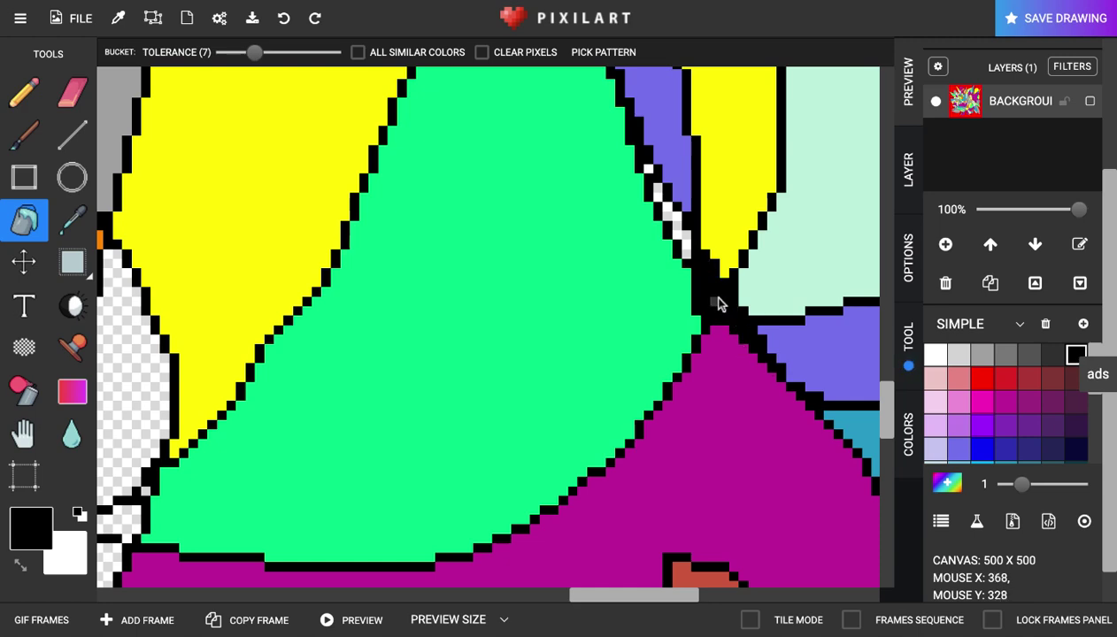
scroll(689, 255, "down", 10)
scroll(646, 317, "up", 6)
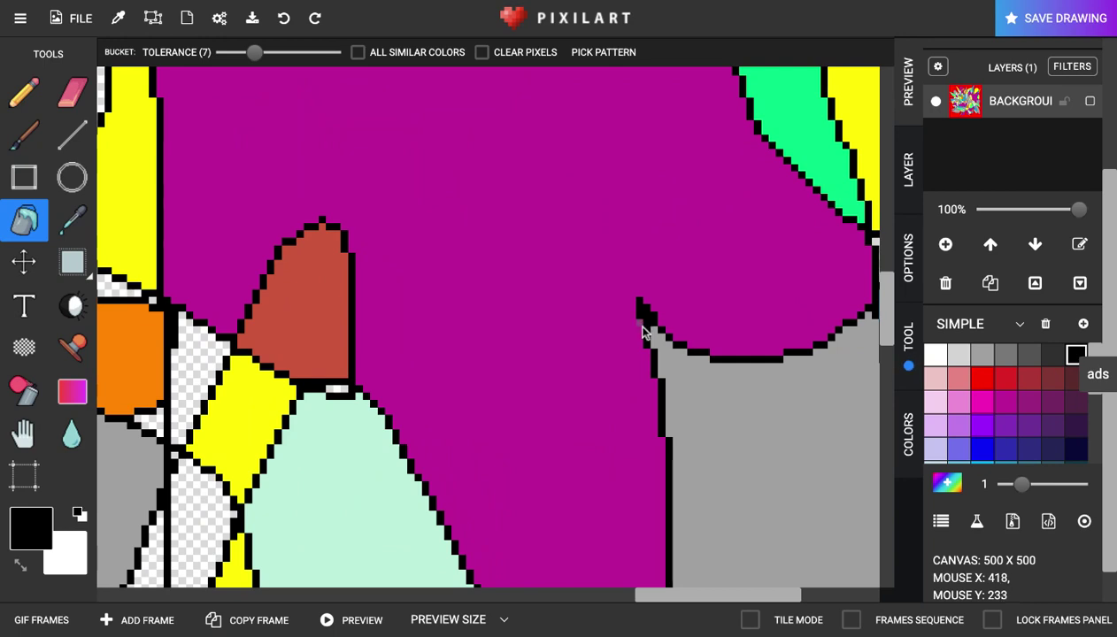
scroll(643, 319, "down", 5)
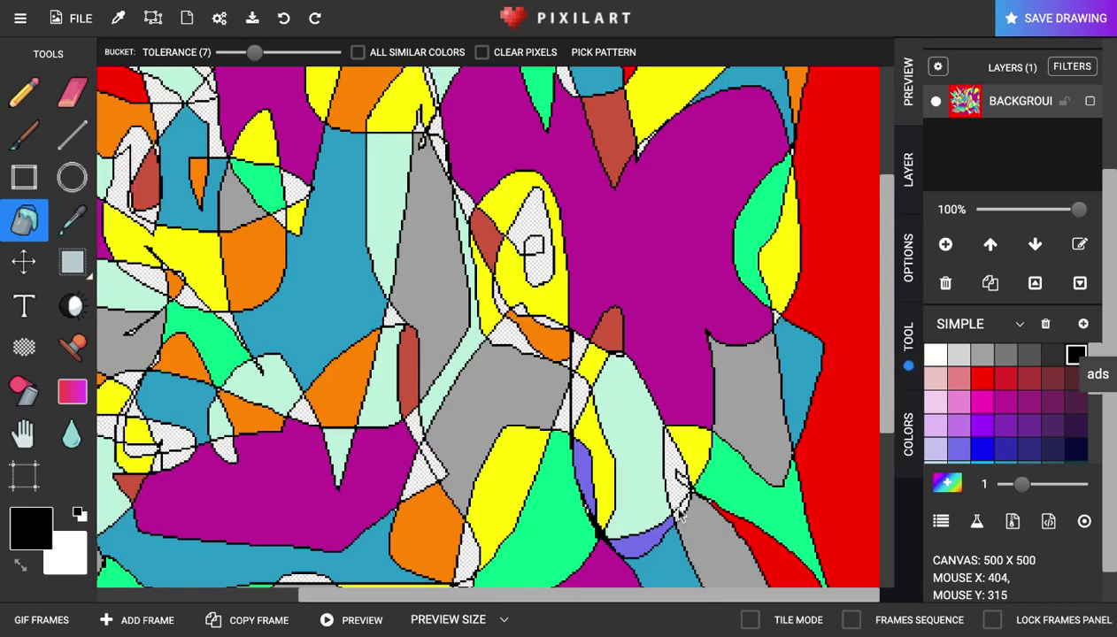
left_click_drag(679, 513, 681, 478)
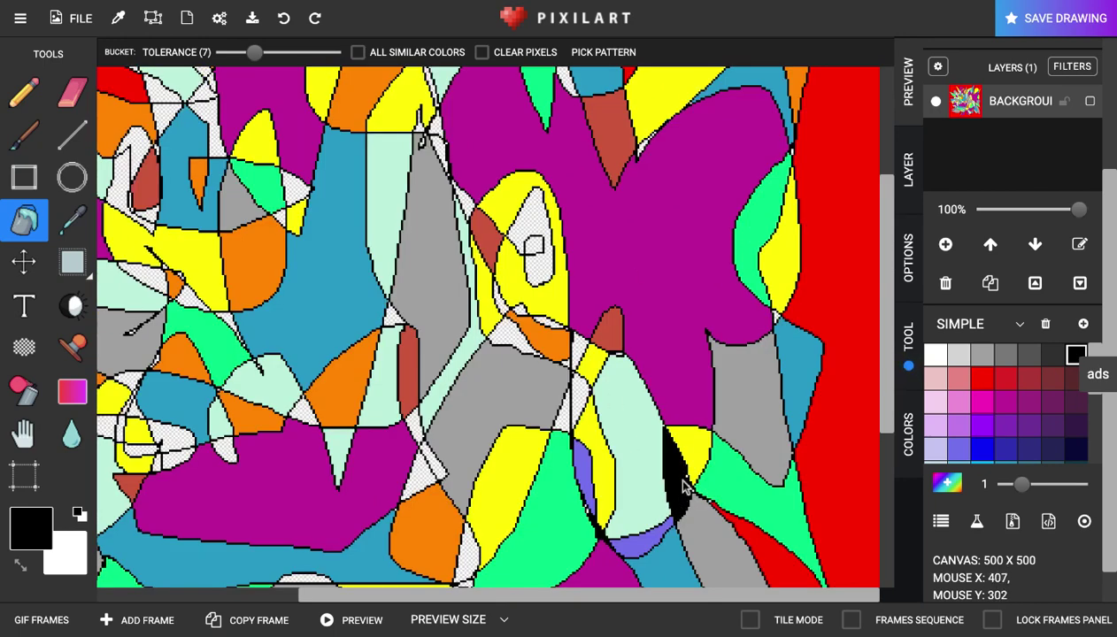
Fill the strip beside the central grey shape and the small patches around the orange shape below the eye with black.
mouse_move(590, 425)
left_mouse_down()
mouse_move(578, 401)
mouse_move(565, 405)
mouse_move(575, 352)
mouse_move(575, 377)
left_mouse_up()
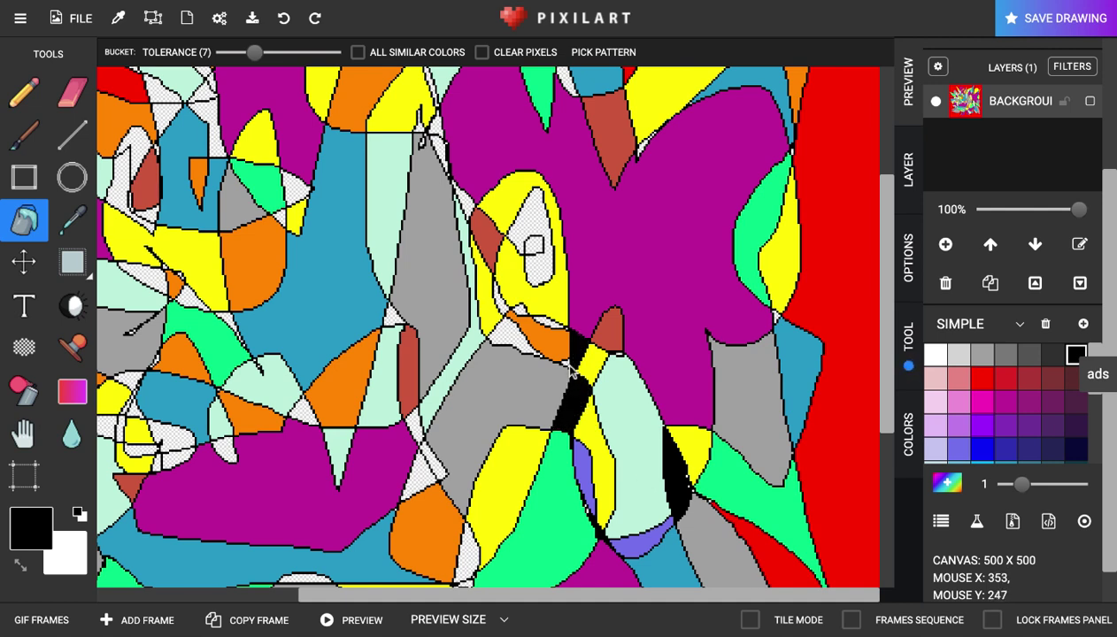
left_click_drag(525, 342, 534, 334)
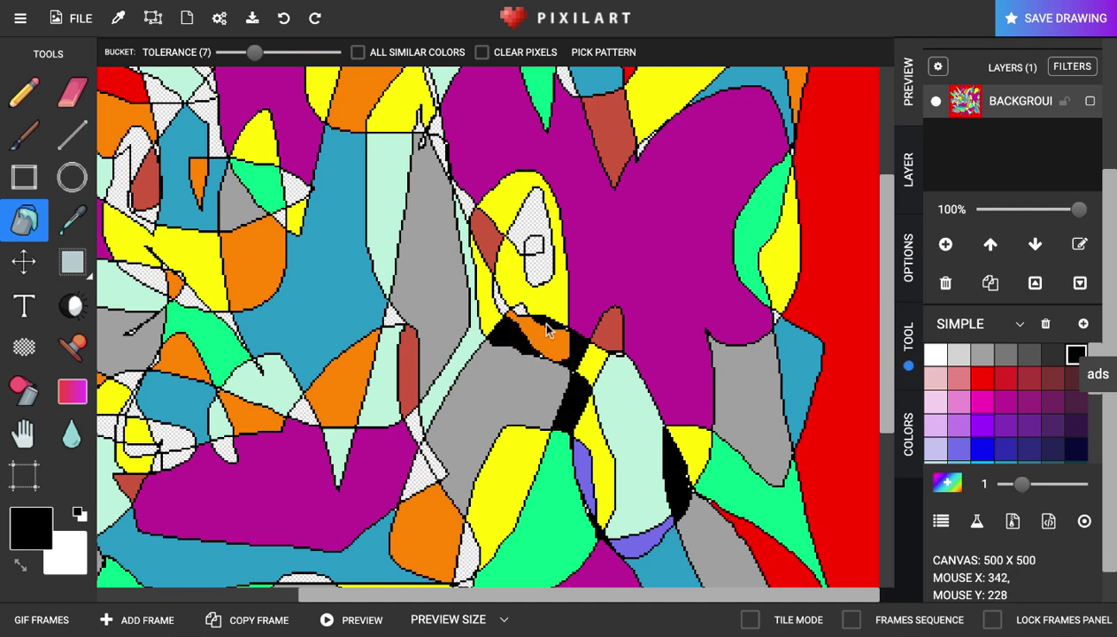
left_click(518, 312)
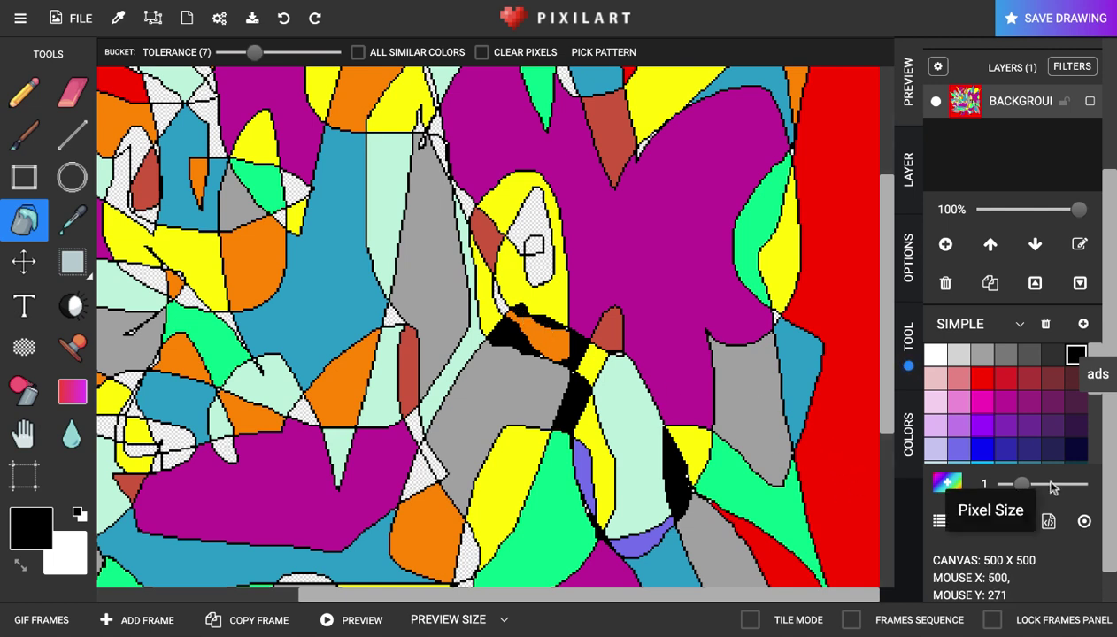
Fill the inner part of the eye shape with blue and its small square pupil with magenta-purple.
left_click(982, 450)
left_click(543, 262)
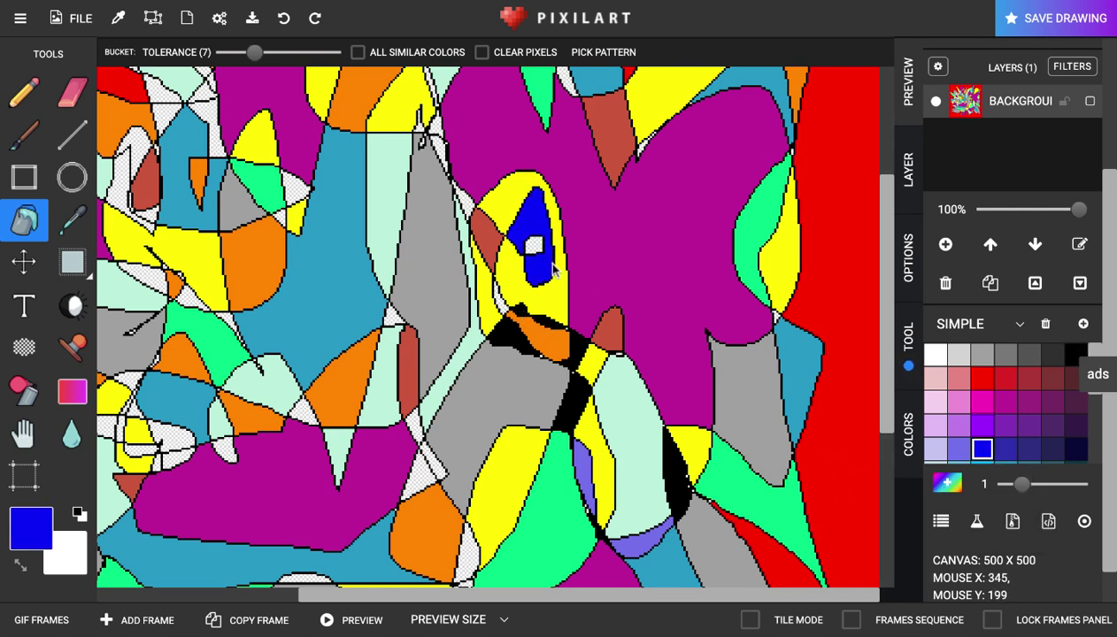
left_click(1005, 403)
left_click(532, 245)
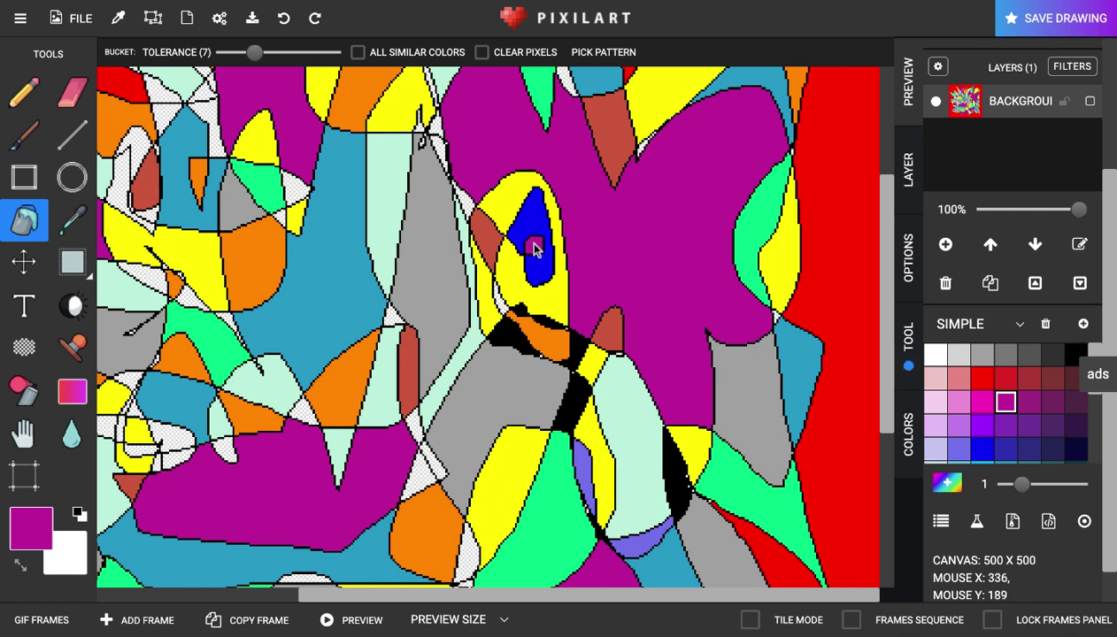
Fill the slivers below the eye and the muted-red bar with dark violet, and the patch above the lower orange shape with light purple.
left_click(1006, 426)
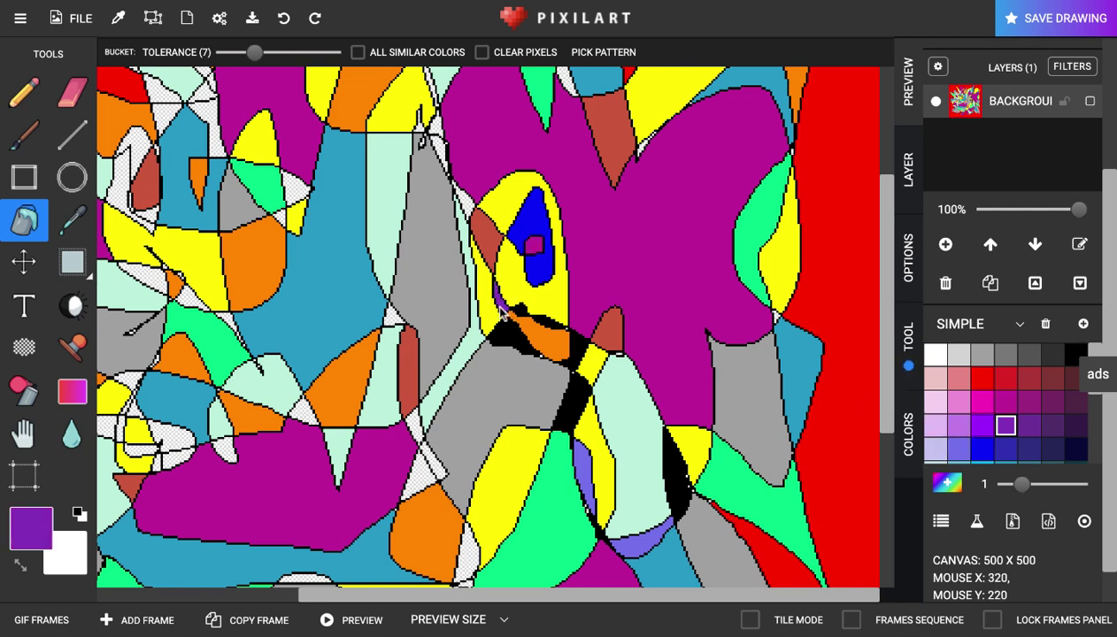
left_click(418, 423)
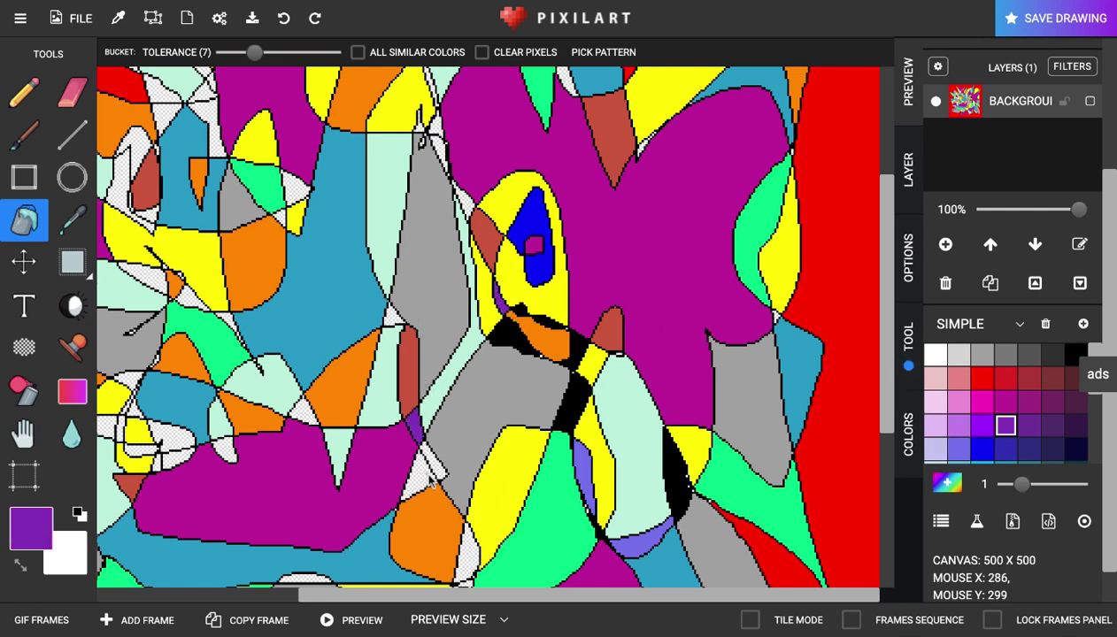
left_click(959, 426)
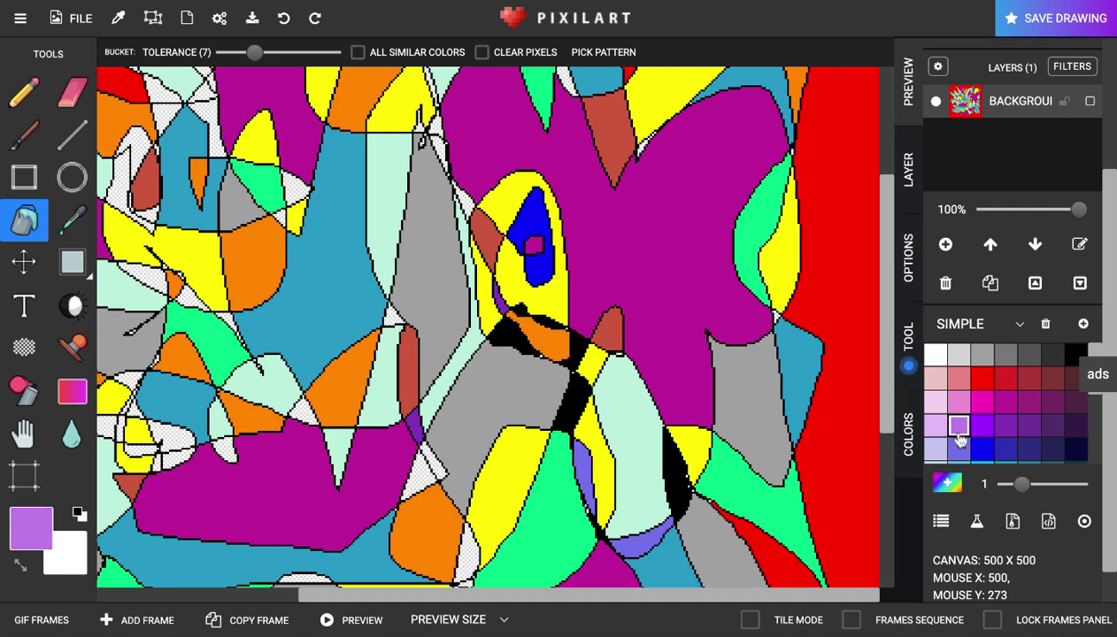
left_click(416, 473)
Fill the sliver beside the light-purple patch, the small central triangles and the curved tip in the lower purple shape with hot pink.
left_click(983, 402)
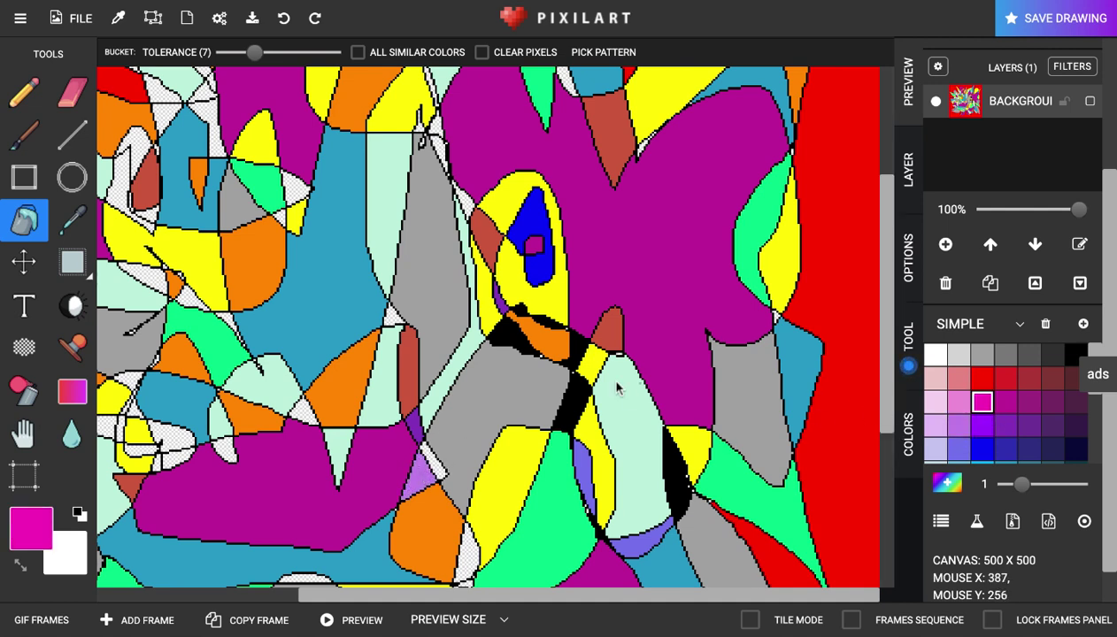
left_click(432, 464)
left_click(300, 410)
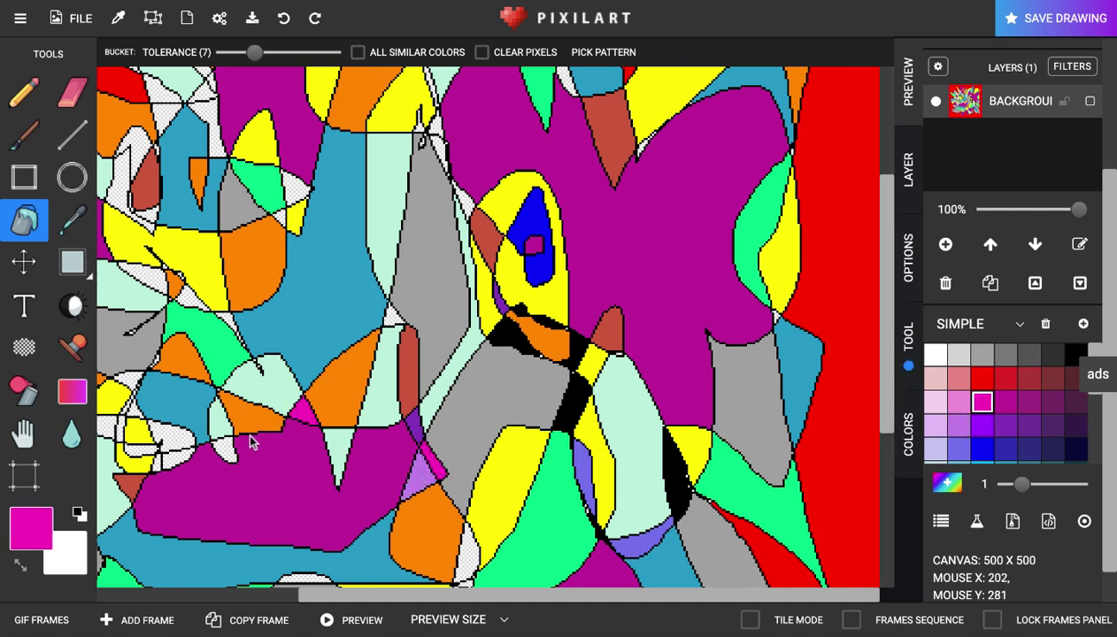
left_click(225, 447)
left_click(391, 316)
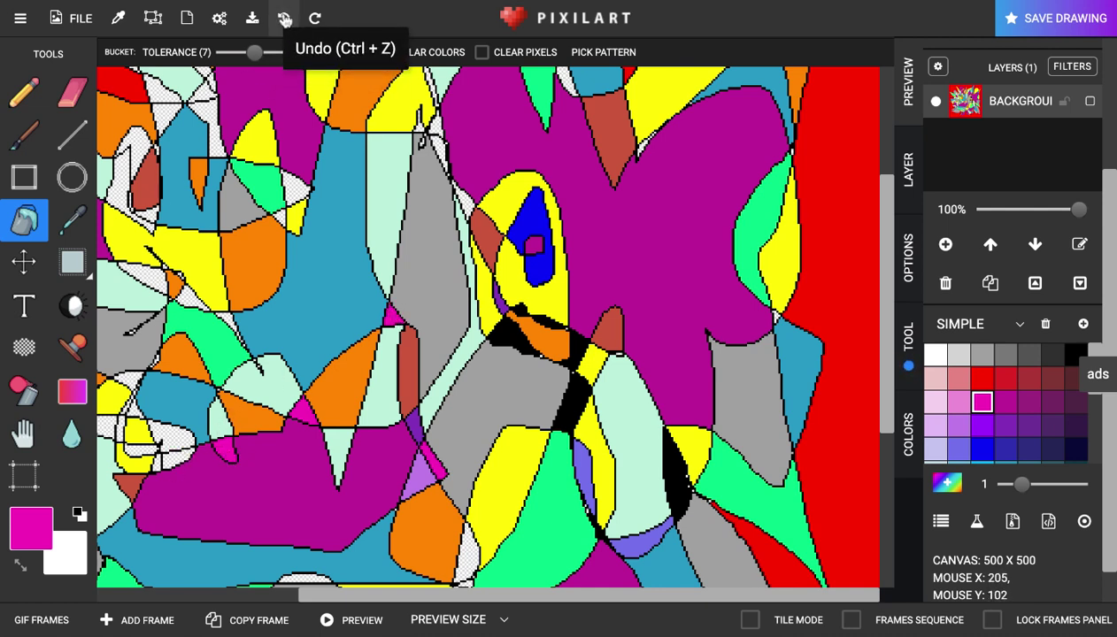
Fill the hook around the left muted-red shape and the small patches around the lower-left yellow loop with hot pink.
left_click(139, 158)
left_click(151, 222)
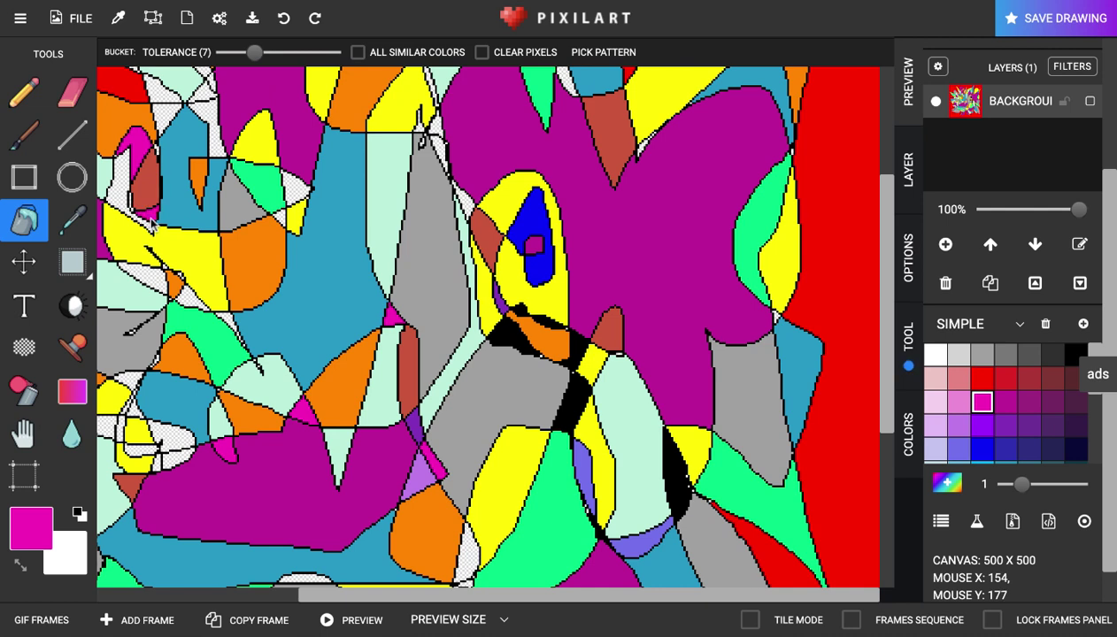
left_click(148, 455)
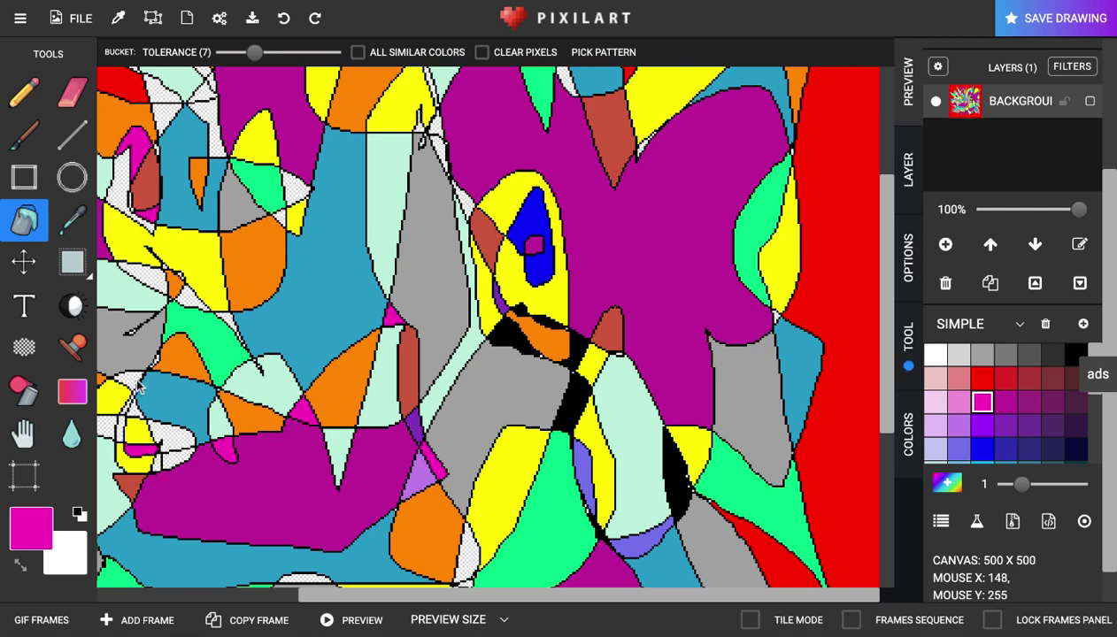
left_click(137, 381)
left_click(107, 424)
left_click(179, 463)
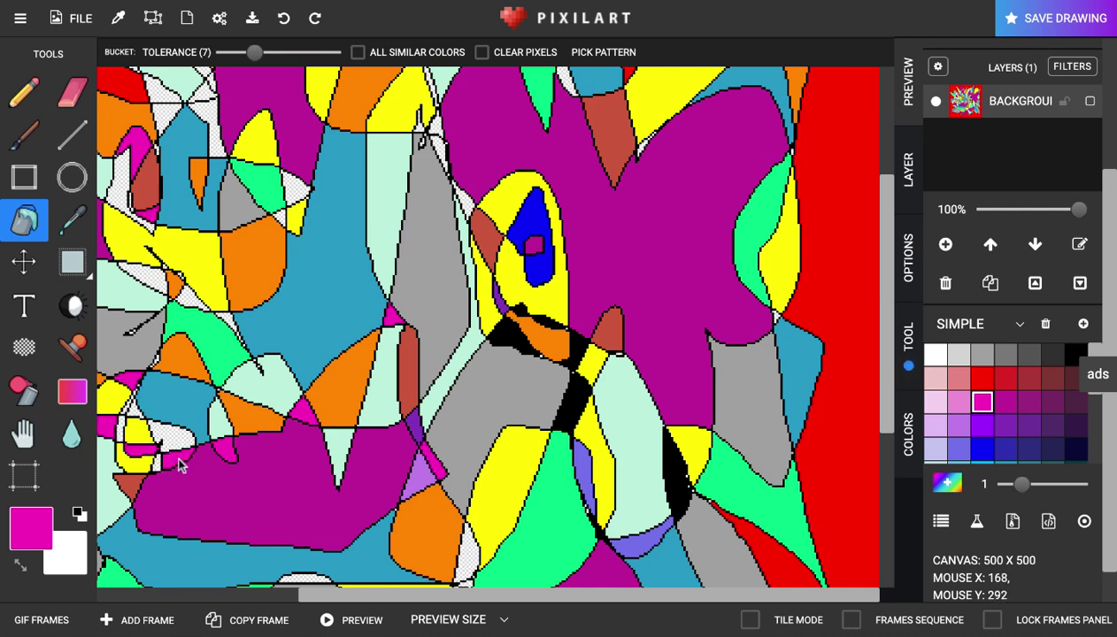
Fill the slivers between the central grey spike and the eye, and the one beside the upper green spike, with bright violet.
left_click(982, 426)
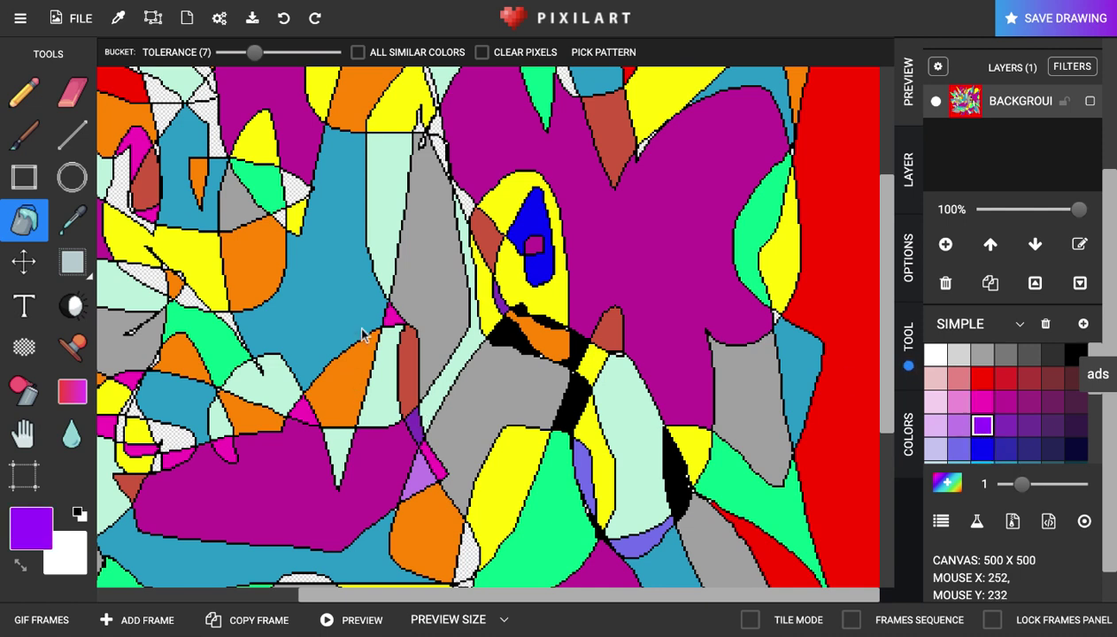
left_click(465, 208)
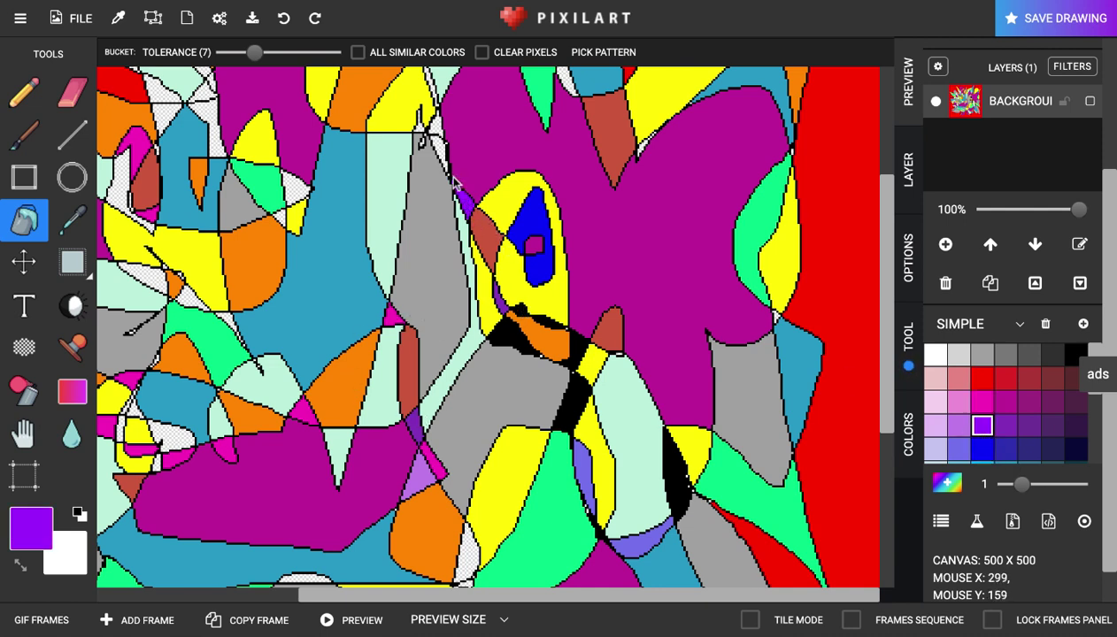
left_click(438, 148)
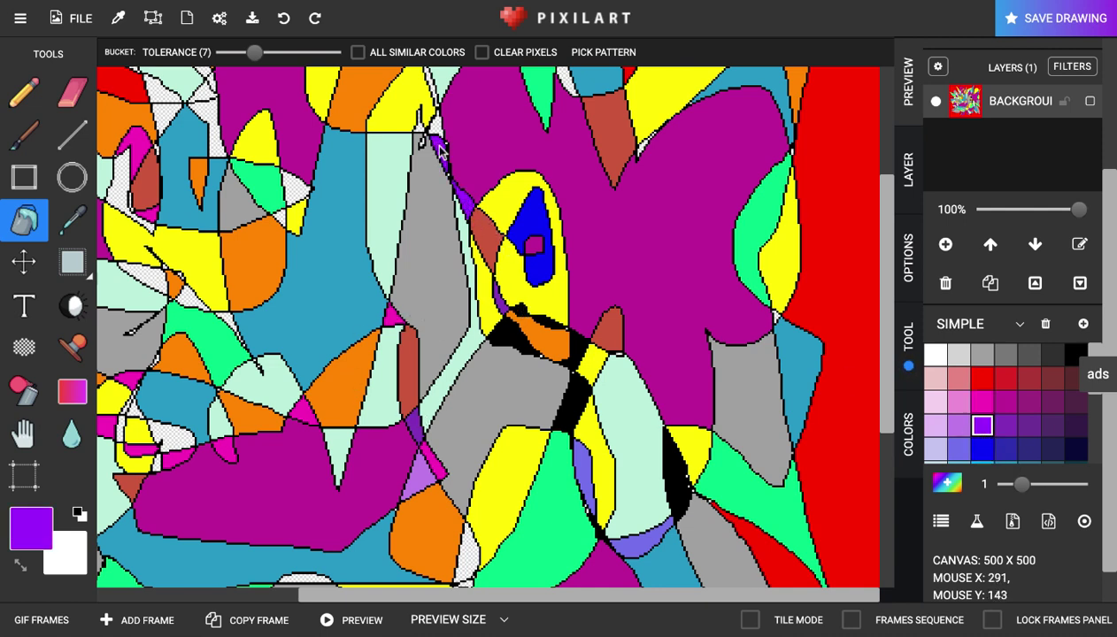
left_click(567, 85)
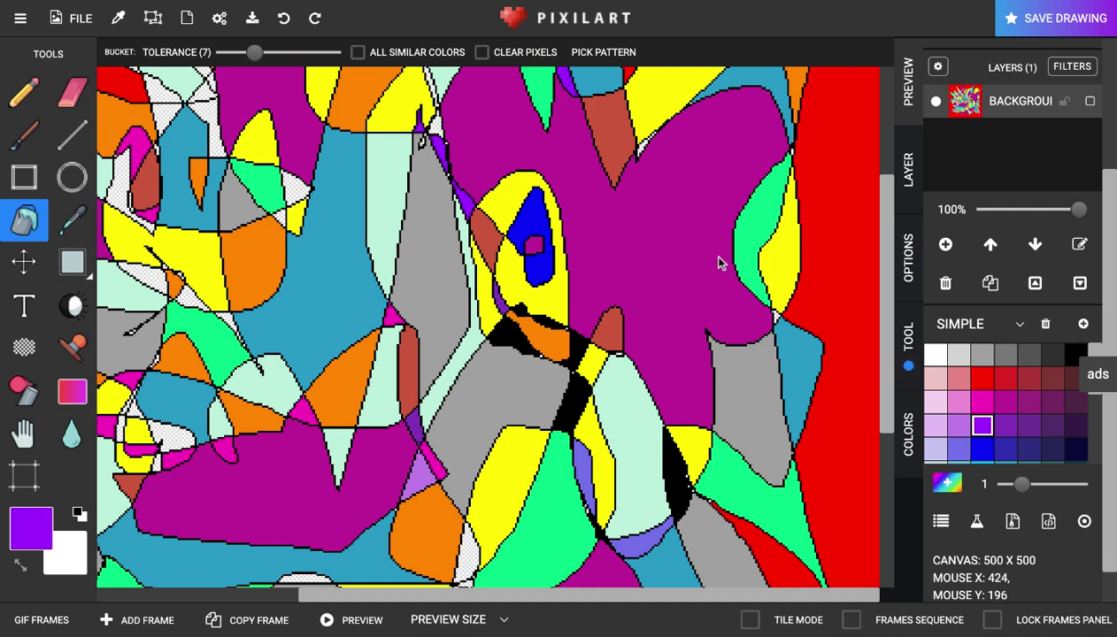
Fill the sliver atop the central grey spike, the upper-left slivers and patches, and the patch beside the lower-left yellow loop with salmon pink.
left_click(958, 377)
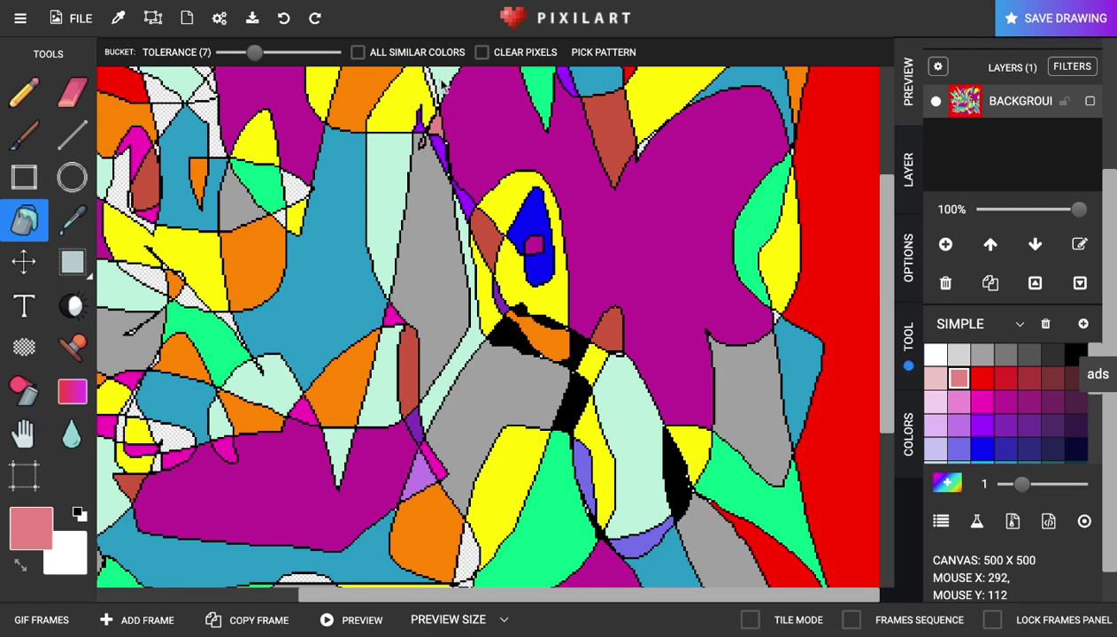
left_click(300, 190)
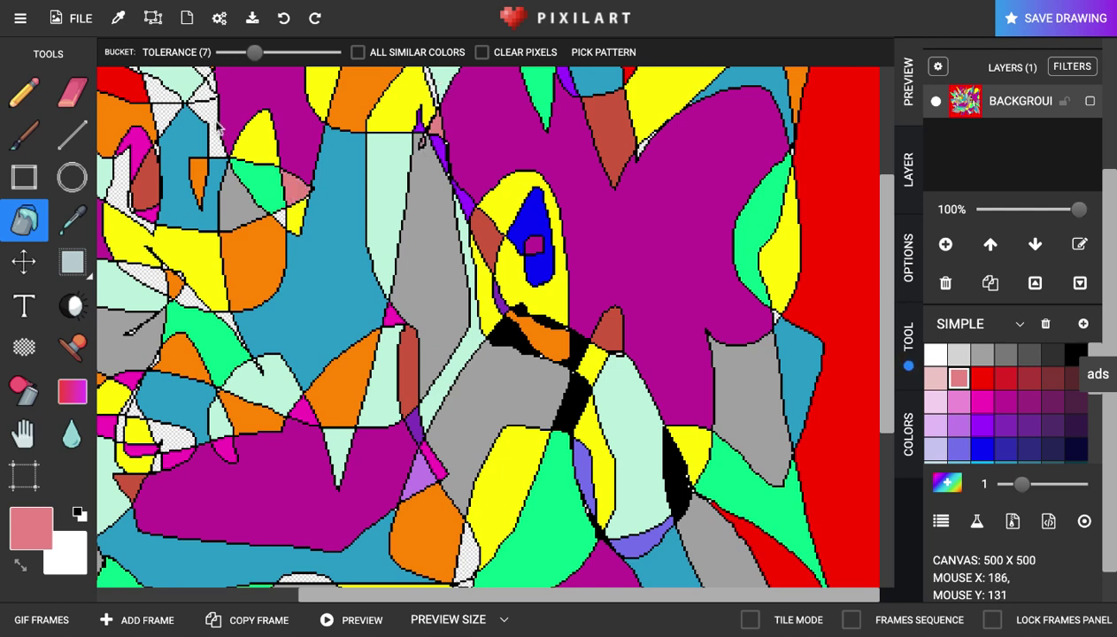
left_click(211, 119)
left_click(166, 96)
left_click(131, 215)
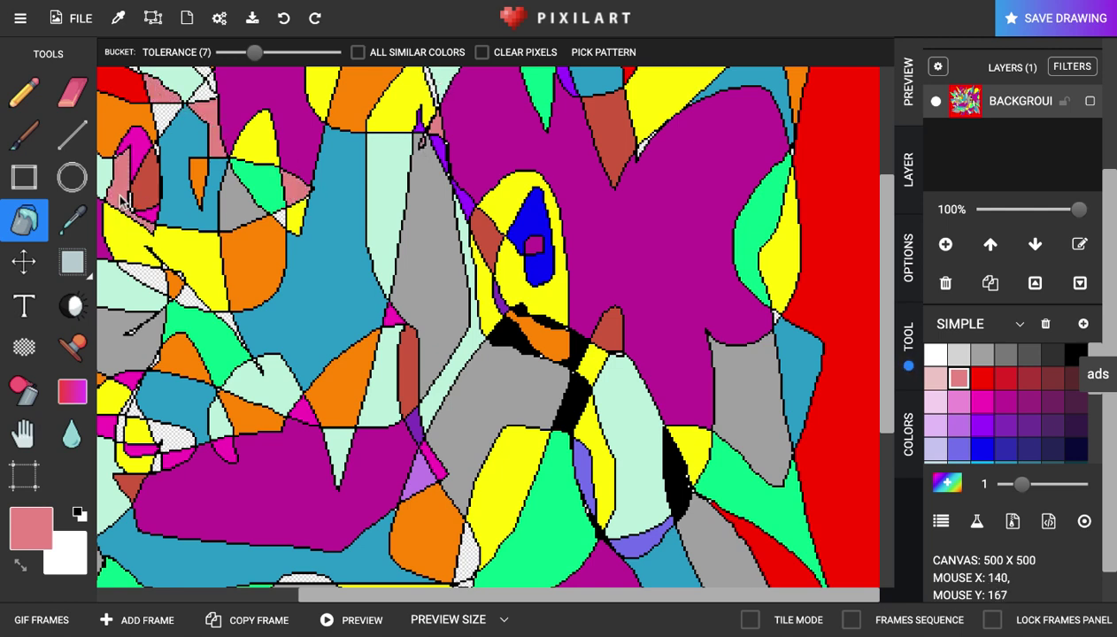
left_click(149, 276)
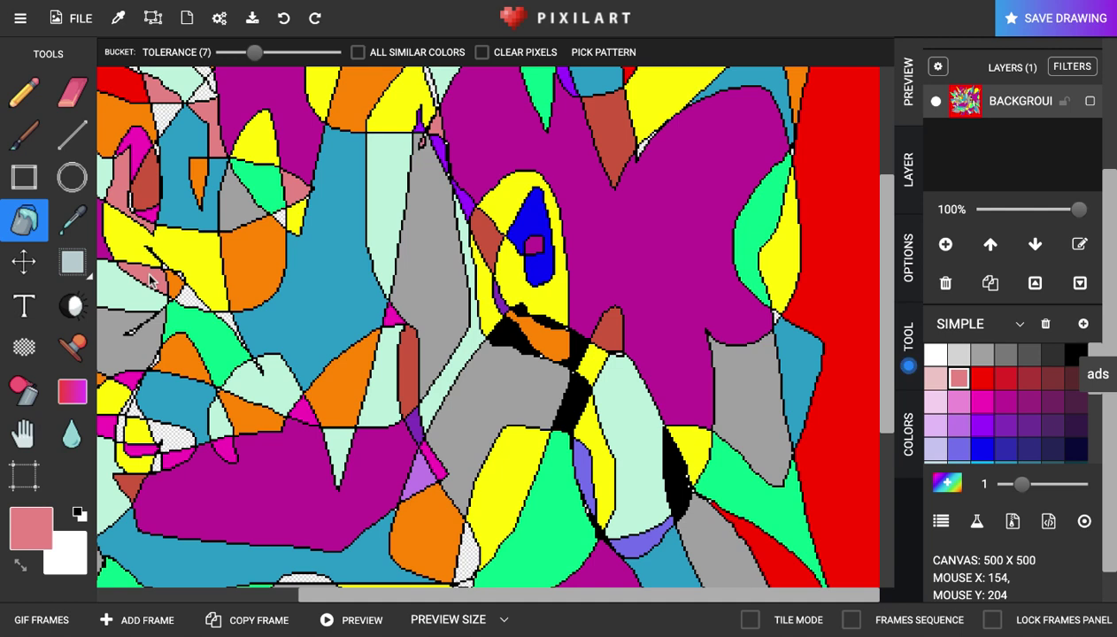
left_click(176, 439)
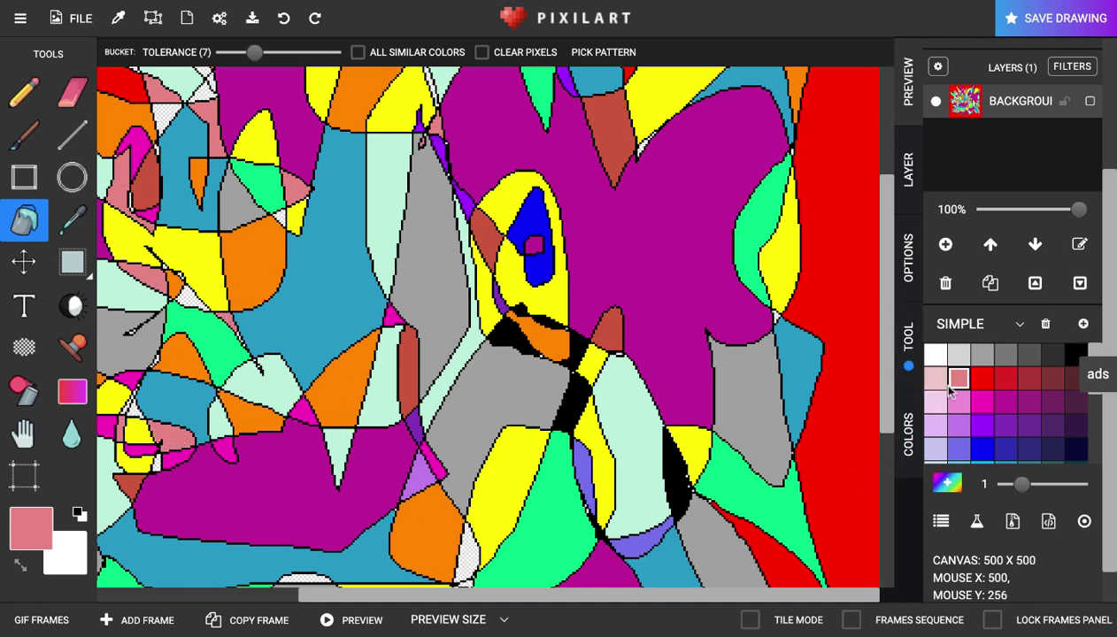
Fill the slivers beside the lower orange shape and left yellow wedge, and the small patches in the upper-left area, with dark grey.
left_click(1028, 355)
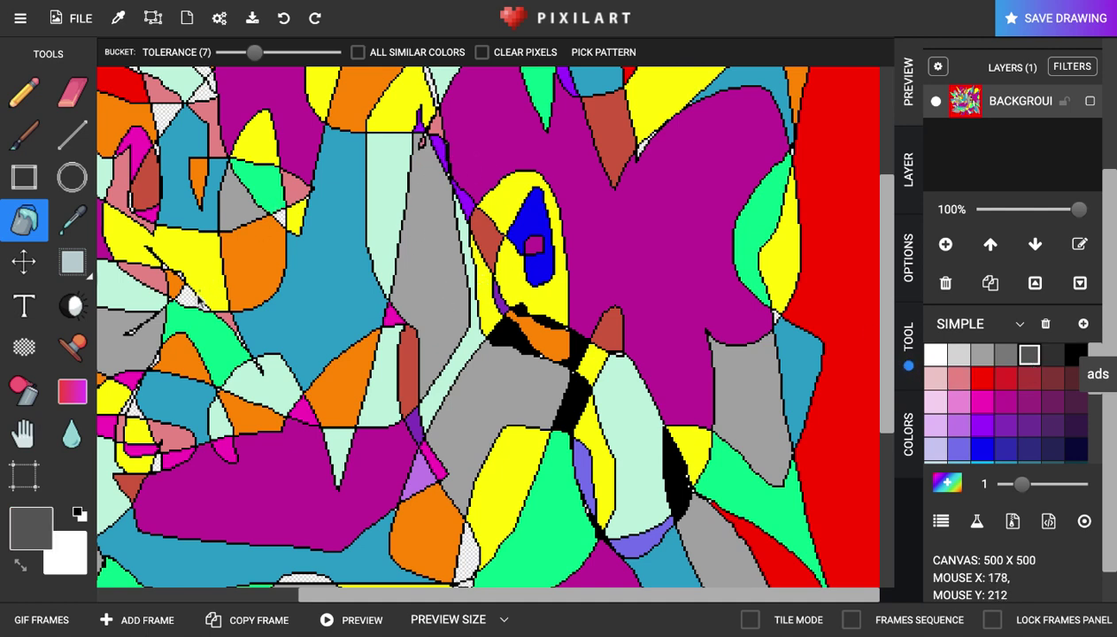
left_click(190, 300)
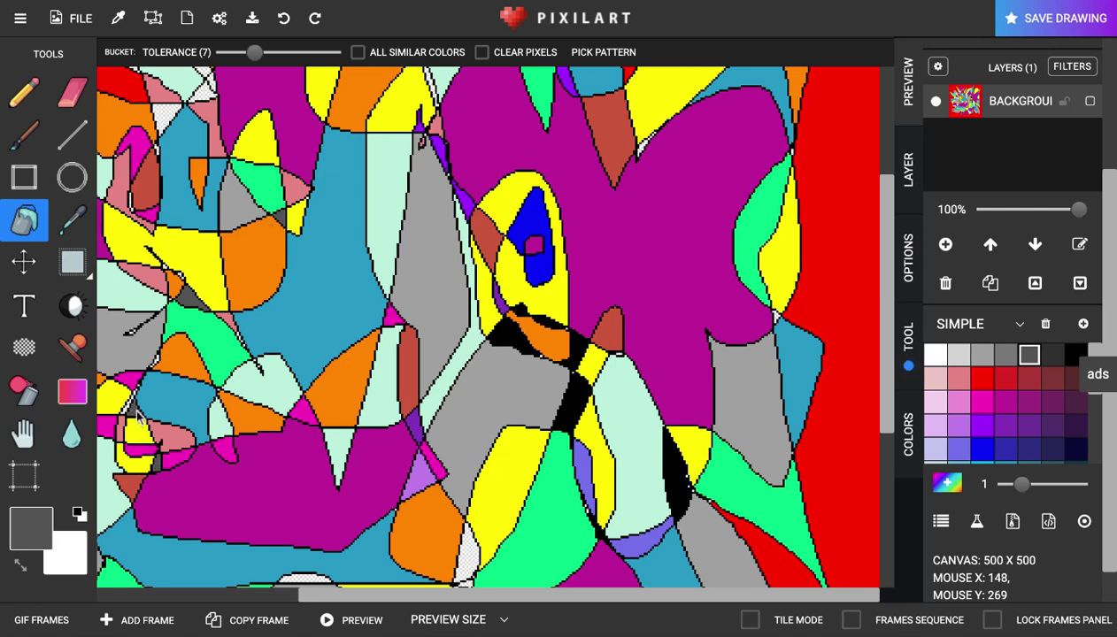
left_click(470, 553)
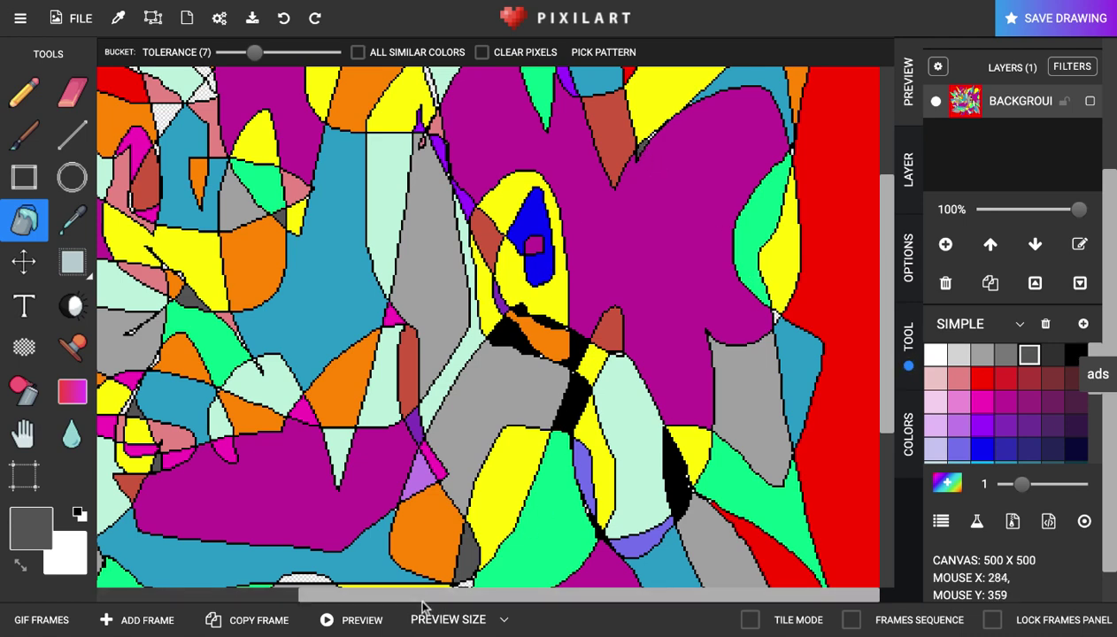
scroll(430, 603, "left", 5)
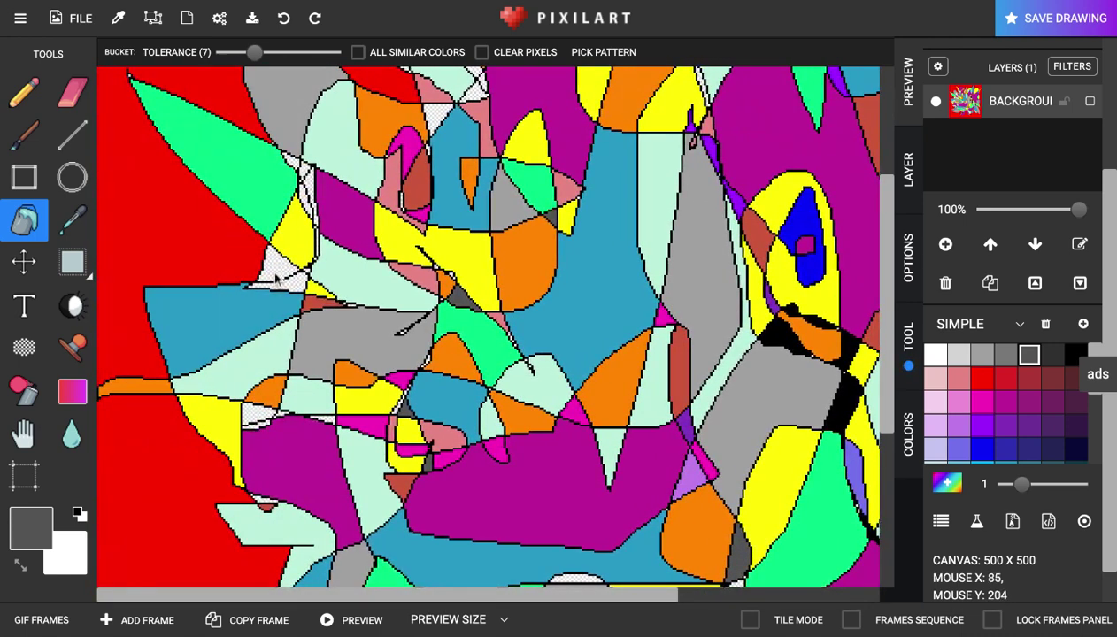
left_click(276, 272)
left_click(308, 176)
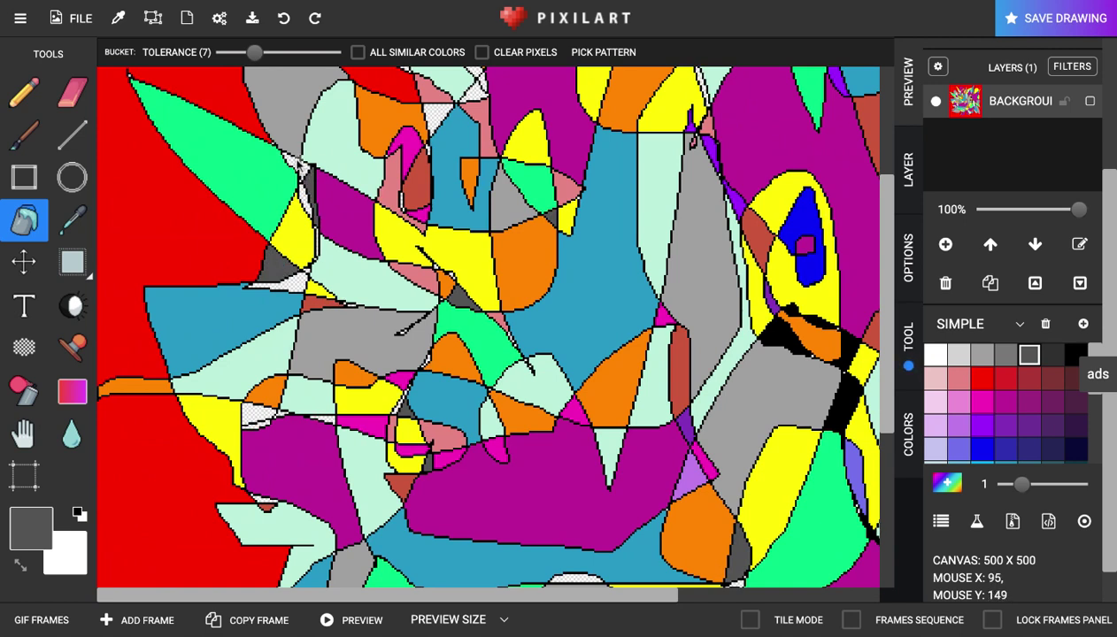
left_click(447, 115)
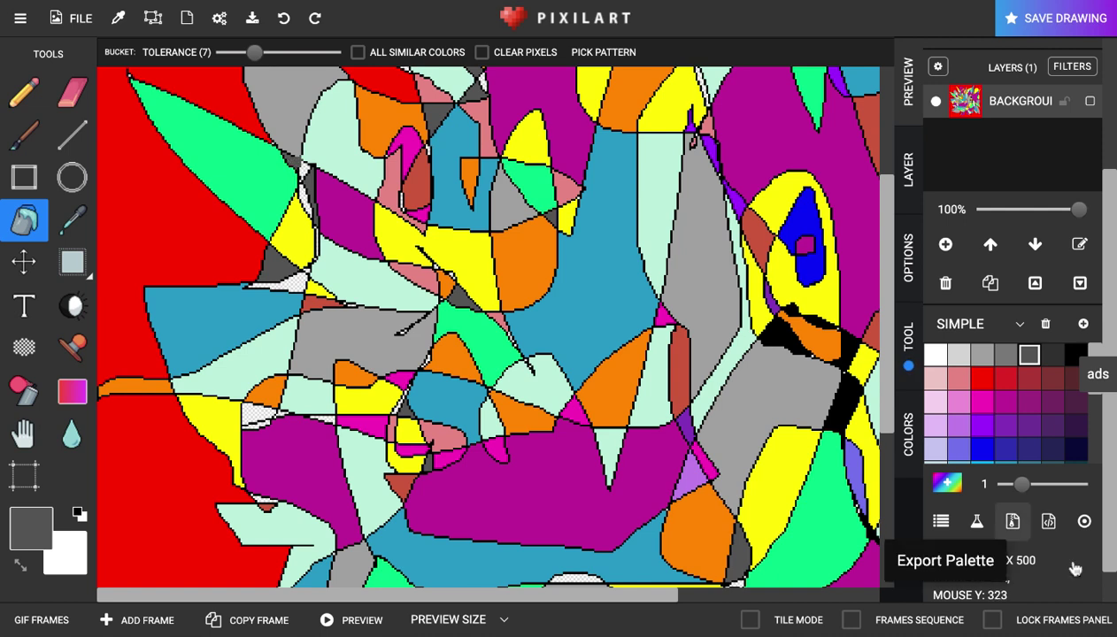
Fill the slivers at the left green shape's tip, the strip below the yellow wedge and the patch above the left purple shape with violet.
left_click(1005, 426)
left_click(302, 200)
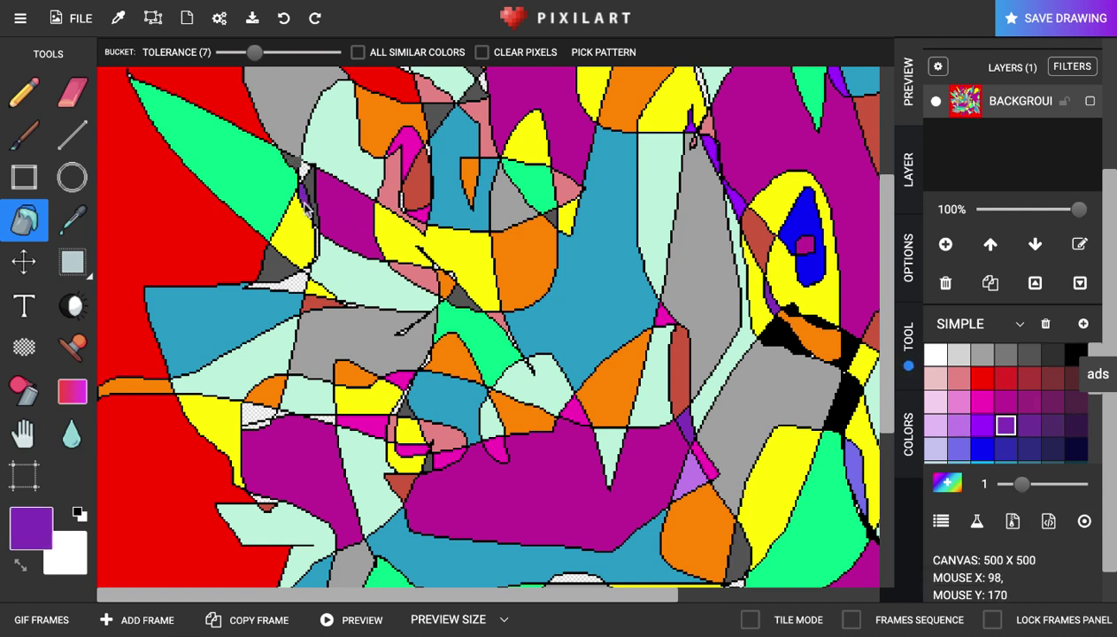
left_click(302, 180)
left_click(298, 281)
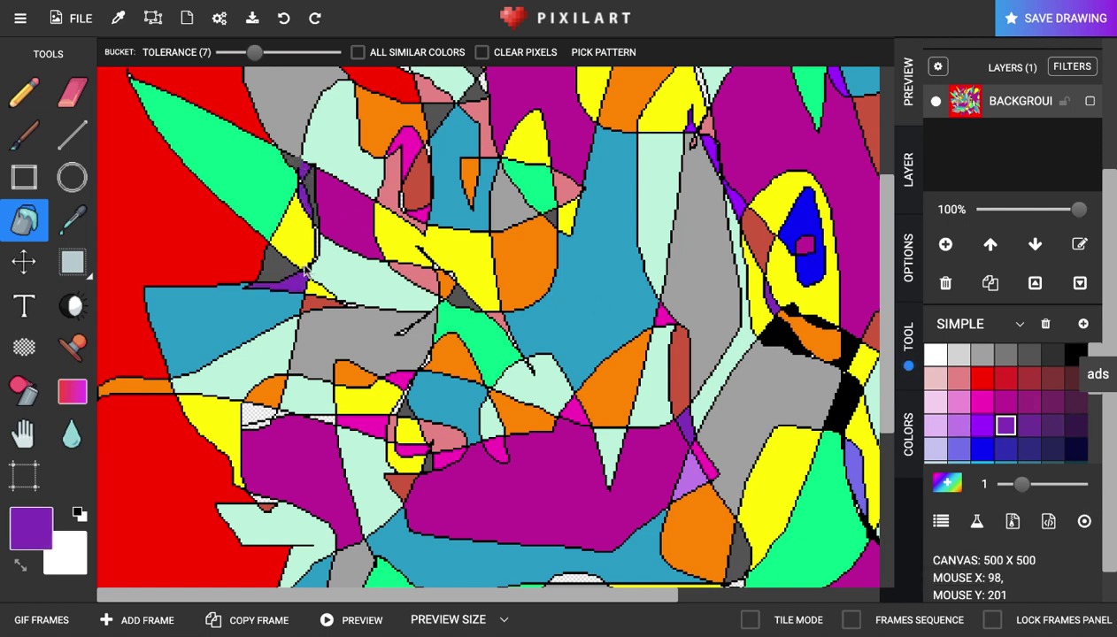
left_click(258, 415)
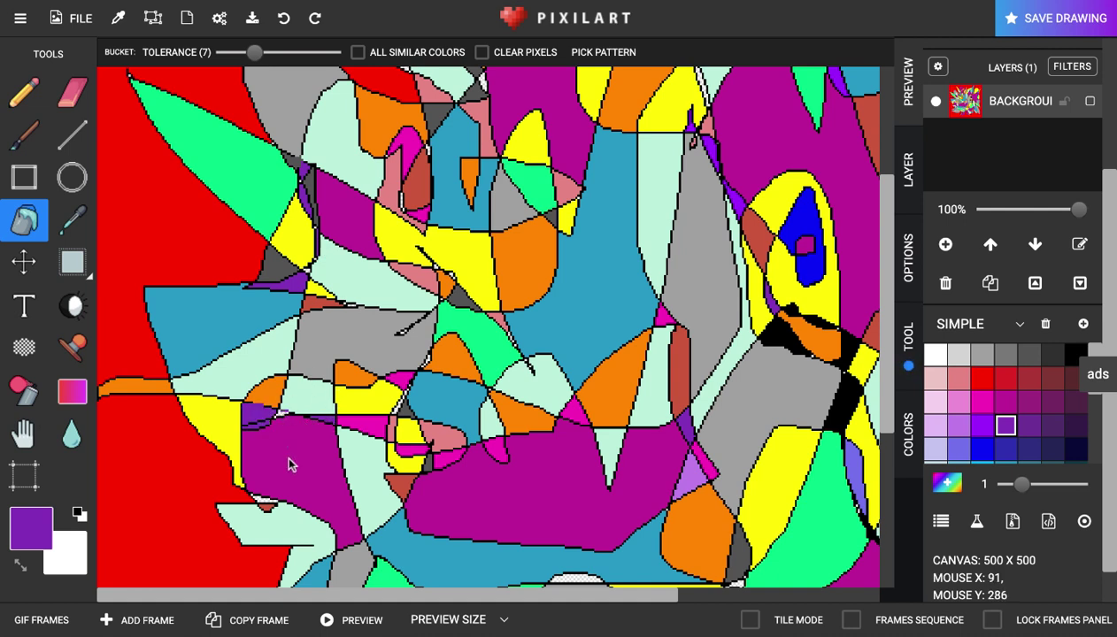
Fill the patches in the upper yellow loop, the small upper-left circle and its adjoining sliver with bright red, and dismiss the advertisement.
left_click(983, 402)
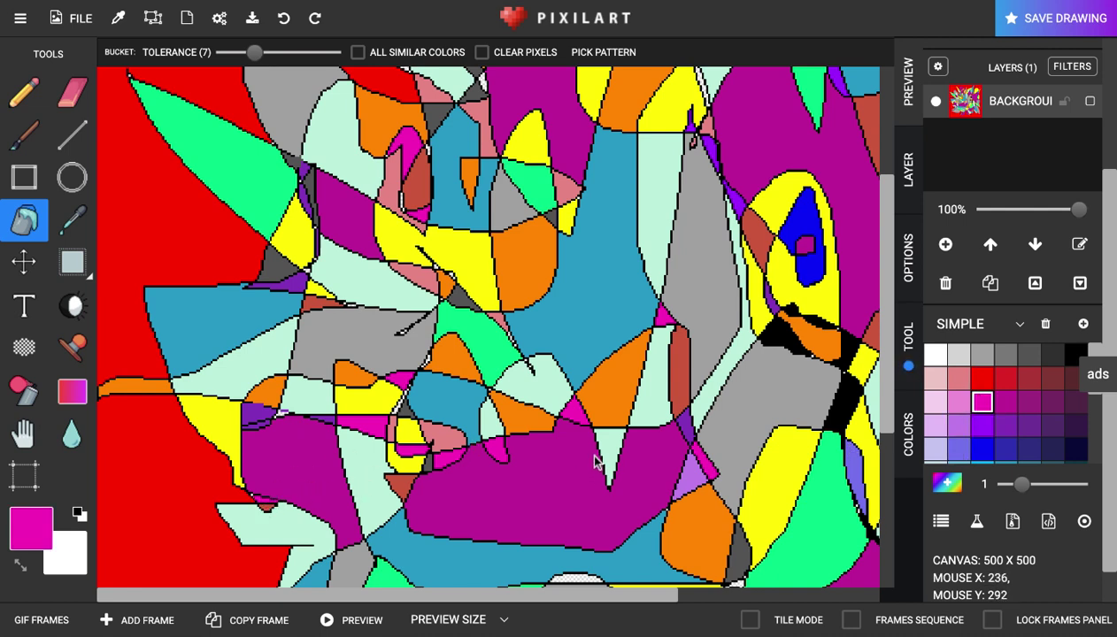
left_click(982, 379)
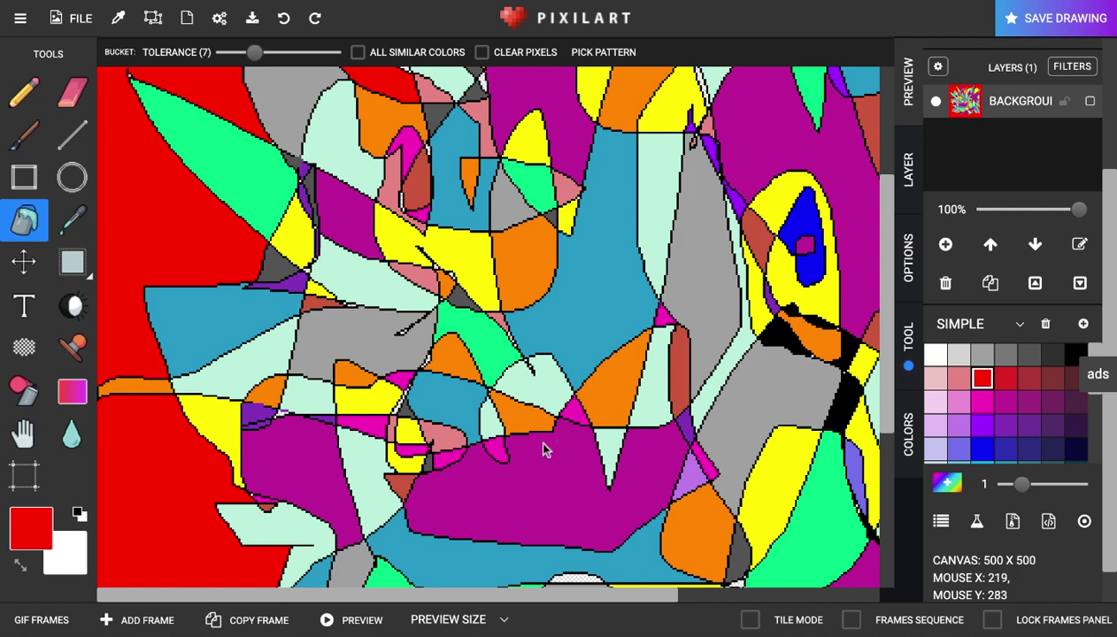
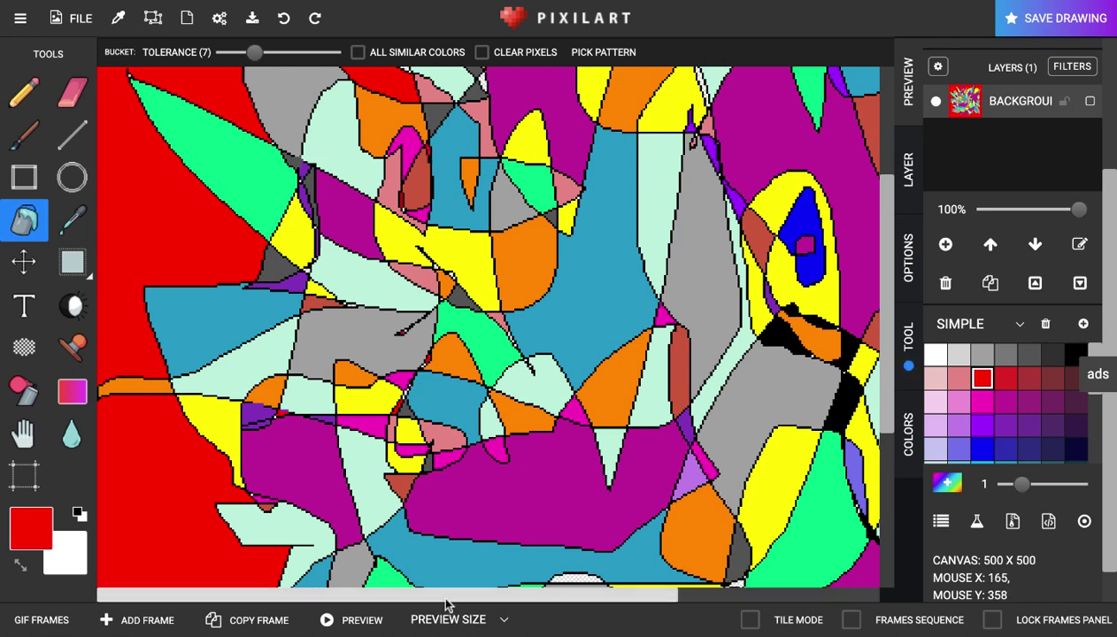
scroll(445, 602, "right", 2)
scroll(445, 604, "right", 10)
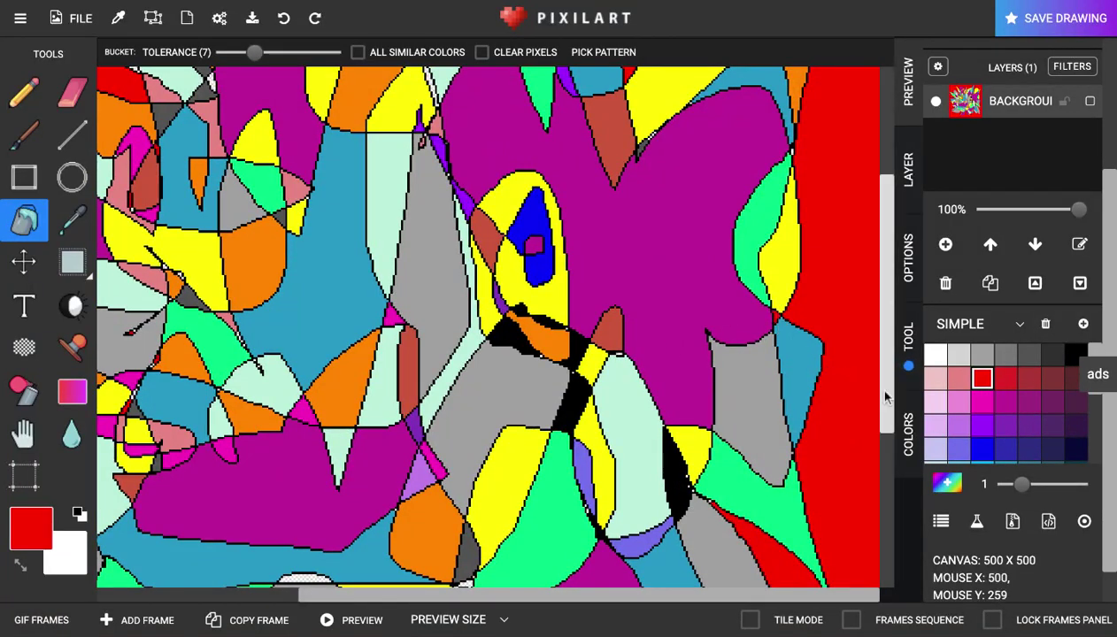
scroll(882, 392, "up", 5)
left_click(365, 265)
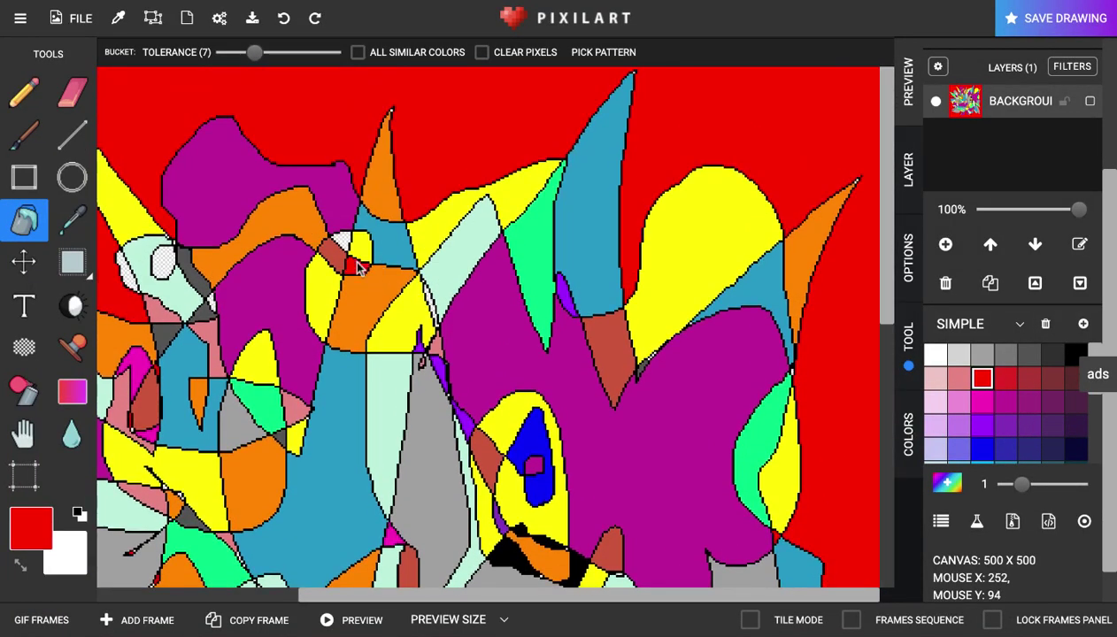
left_click(340, 245)
left_click(162, 262)
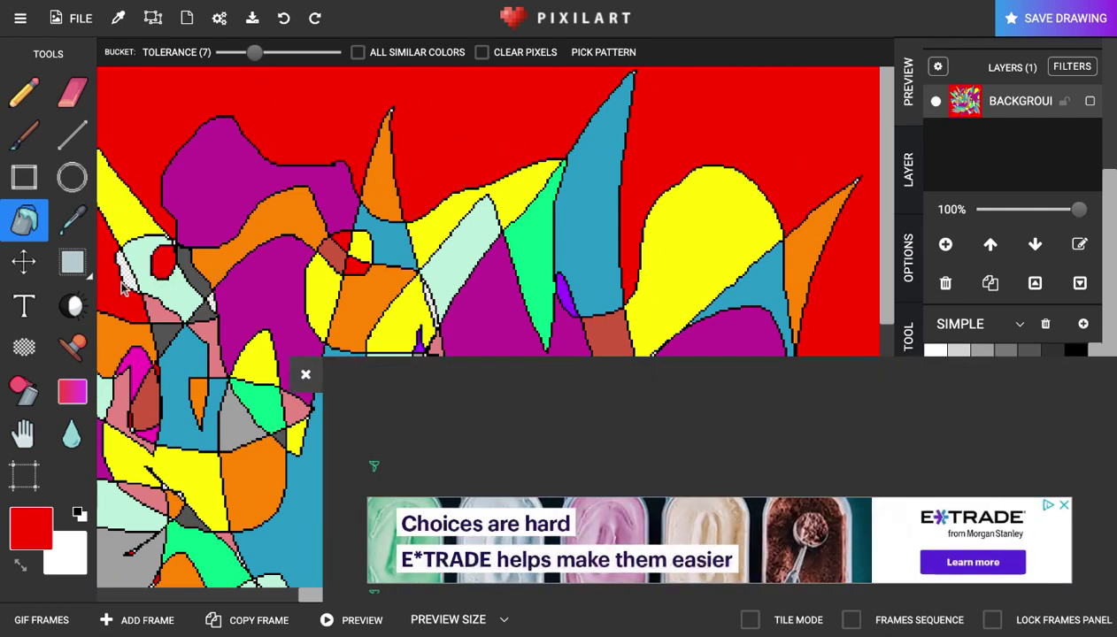
left_click(304, 377)
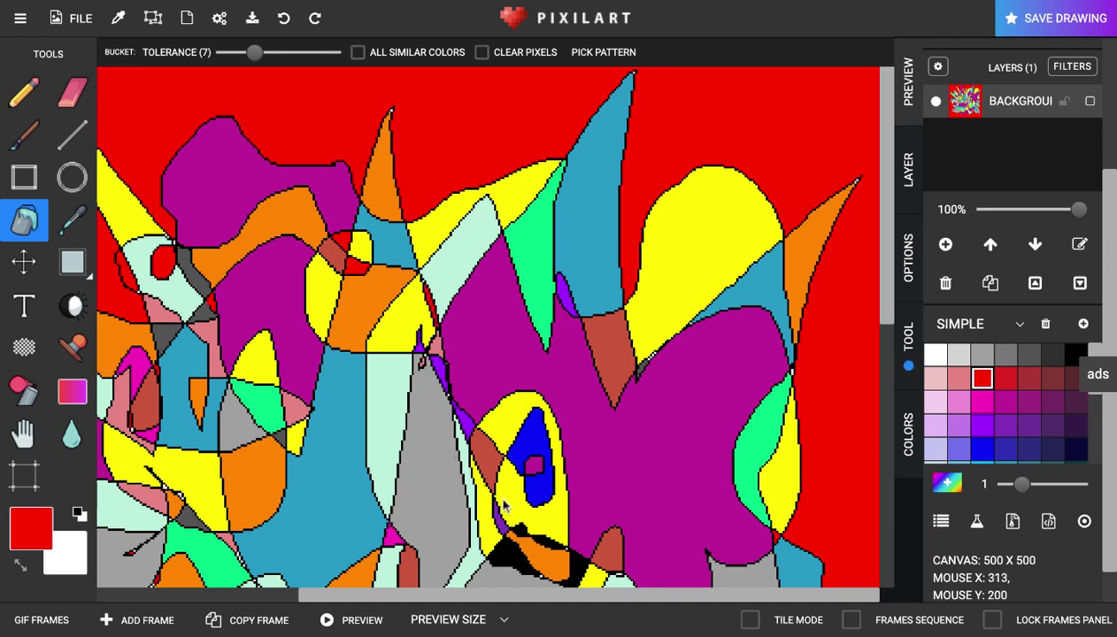
Fill the unfilled slivers between the lower yellow shape, the lower purple shape and the mint spike with bright red.
scroll(887, 279, "down", 5)
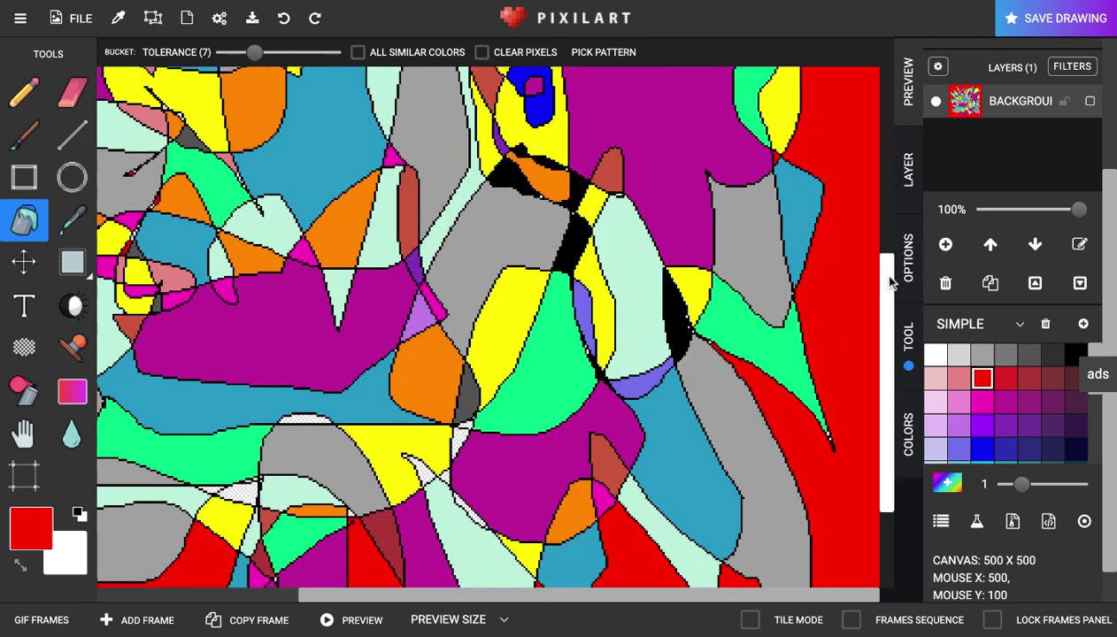
scroll(889, 279, "down", 1)
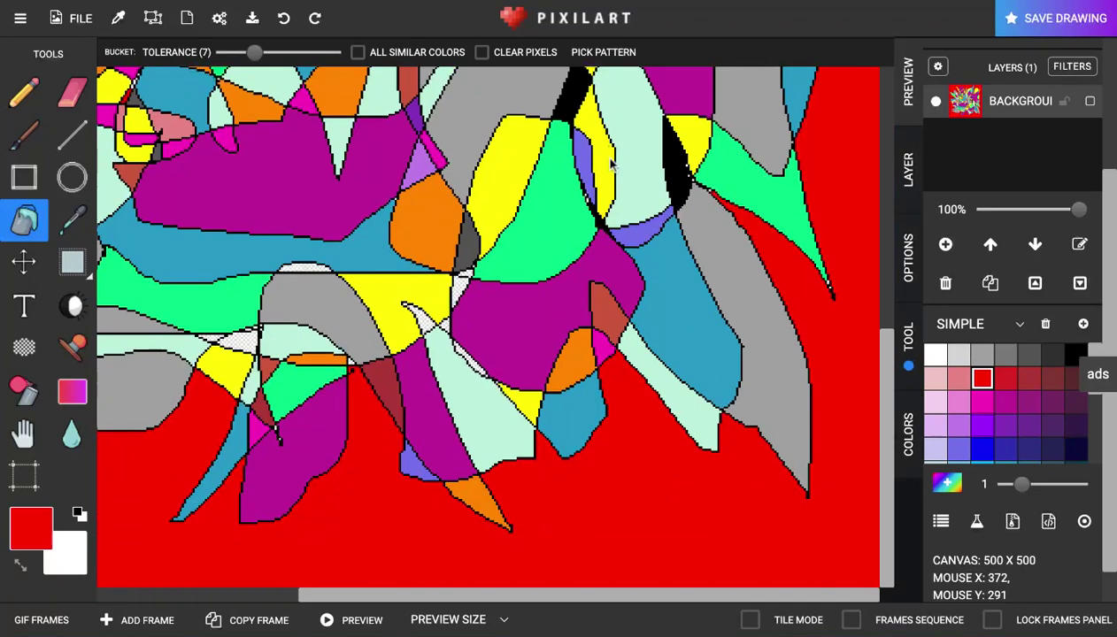
left_click(458, 288)
left_click(423, 320)
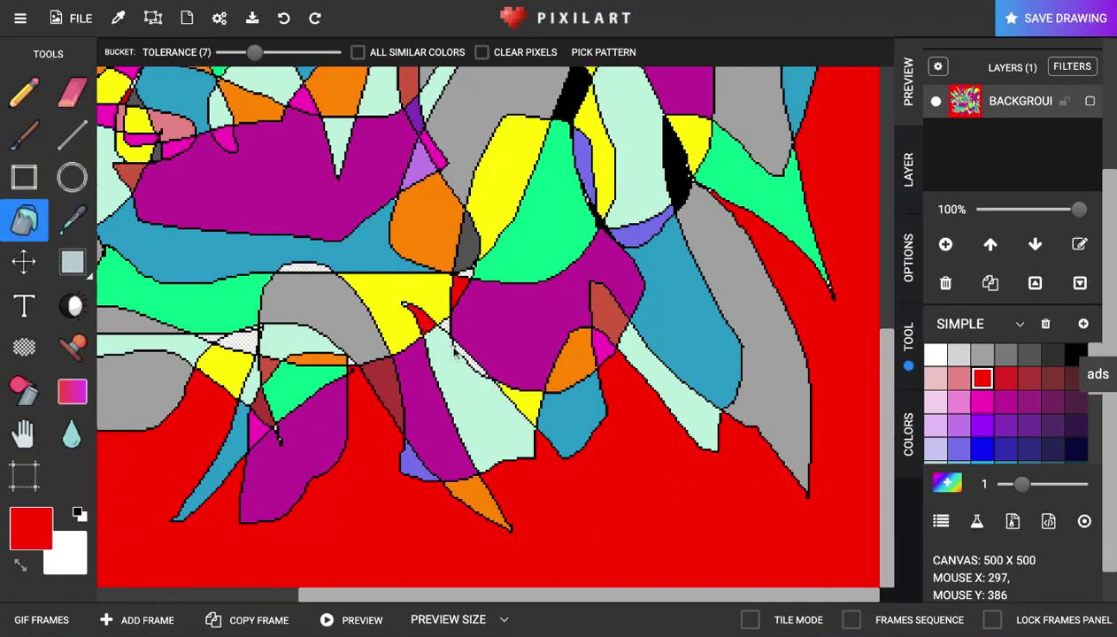
left_click(463, 358)
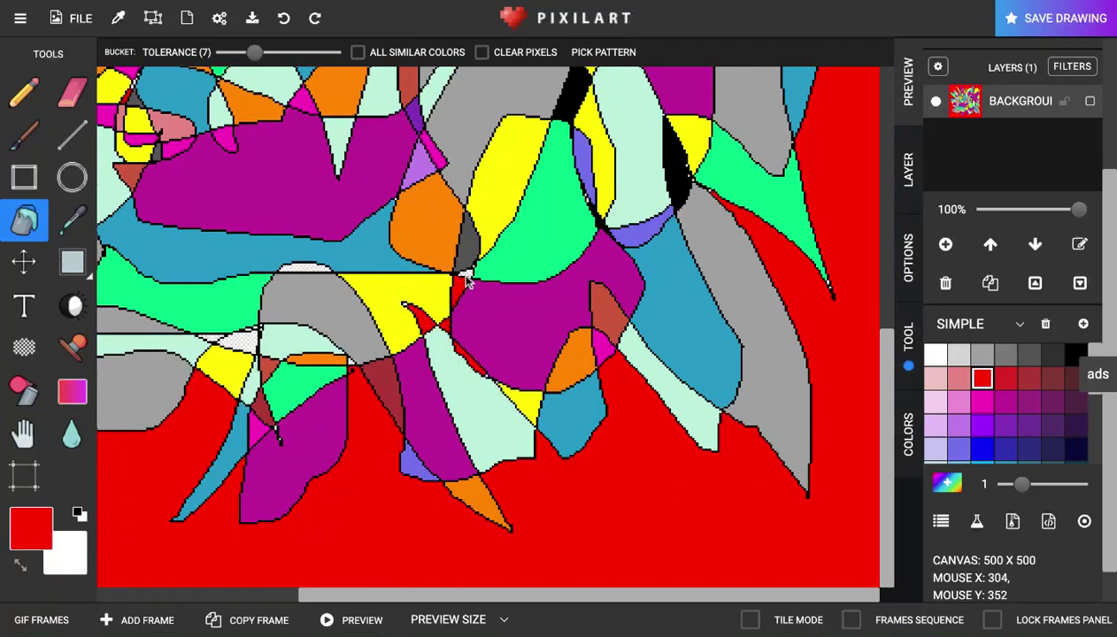
Fill the sliver below the lower orange shape, the cap of the lower grey arch and the patch beside the arch's left foot with violet.
left_click(1005, 425)
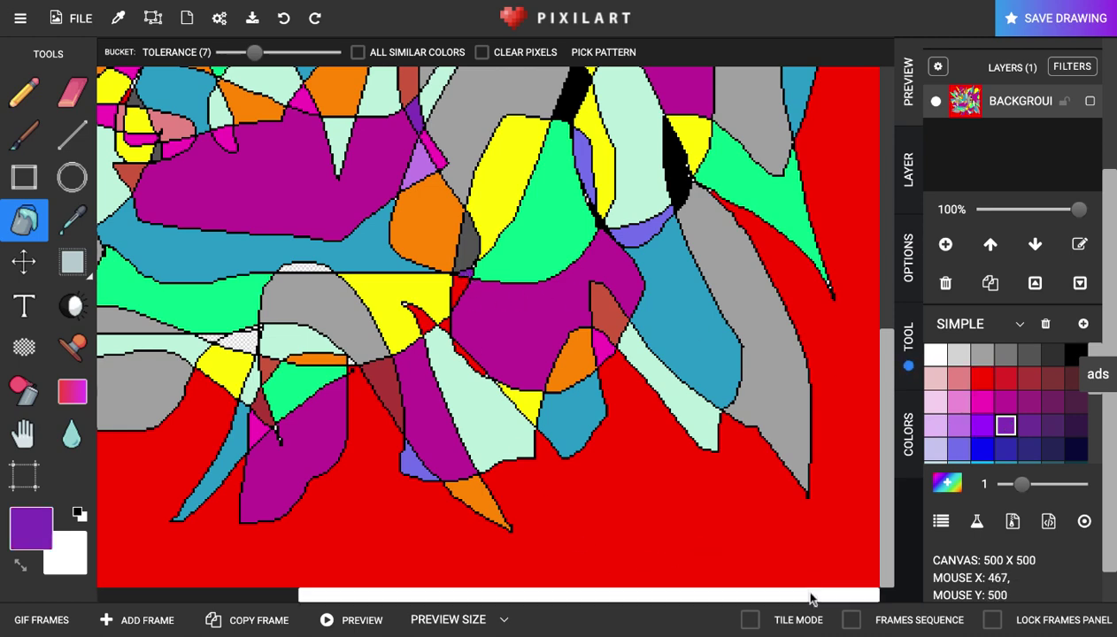
scroll(809, 595, "left", 6)
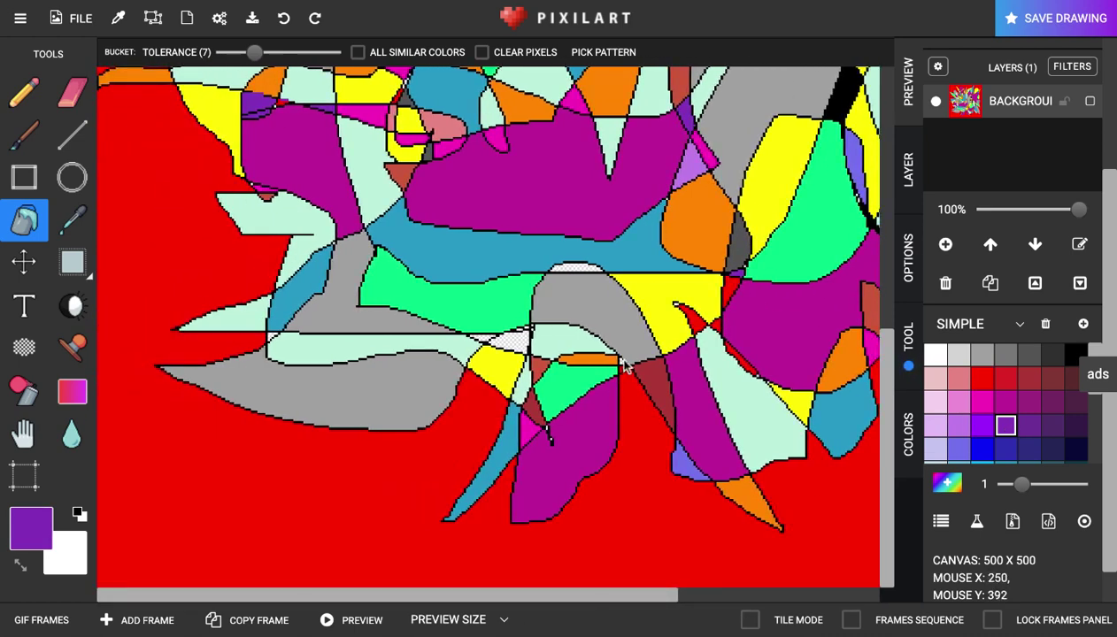
left_click(582, 270)
left_click(501, 345)
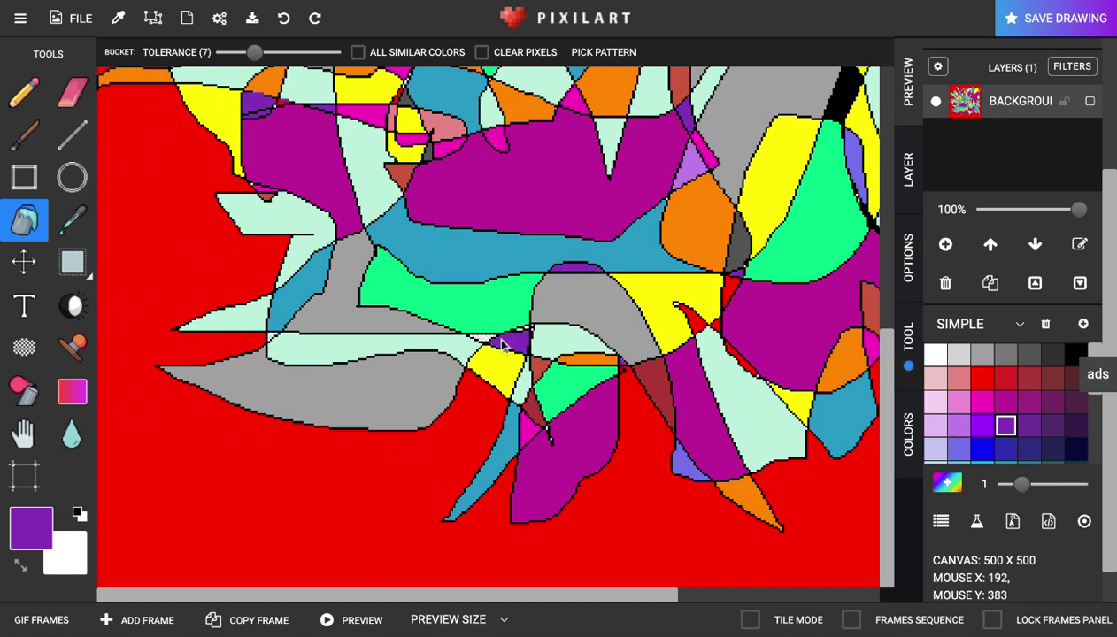
Fill the tiny sliver beside the violet patch left of the lower grey arch with crimson, and show the whole artwork.
left_click(1005, 378)
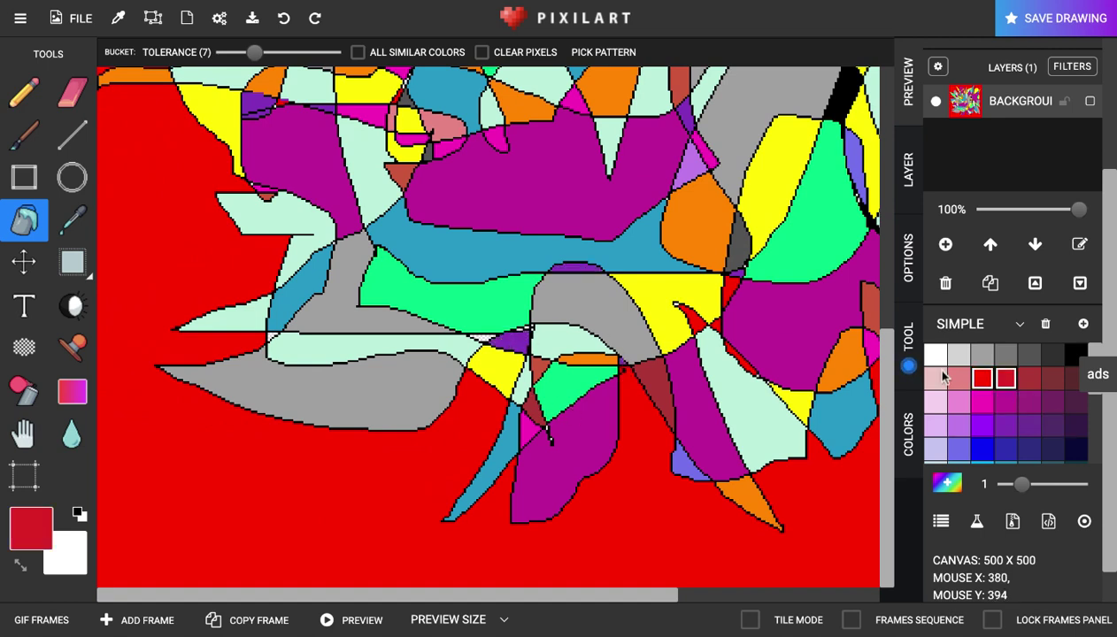
left_click(483, 337)
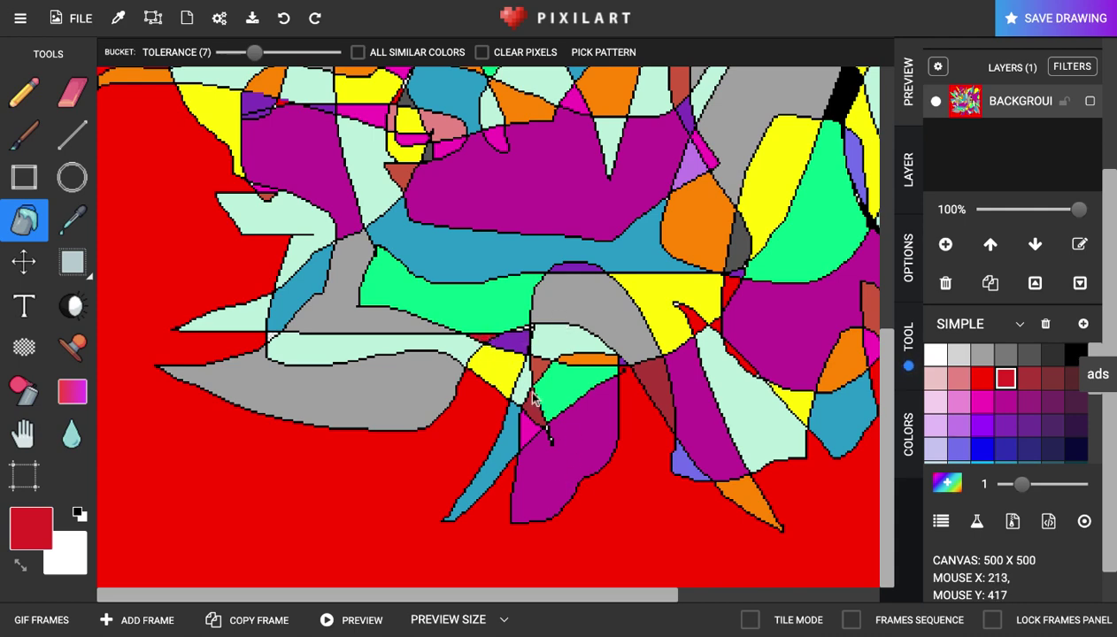
scroll(752, 345, "down", 3)
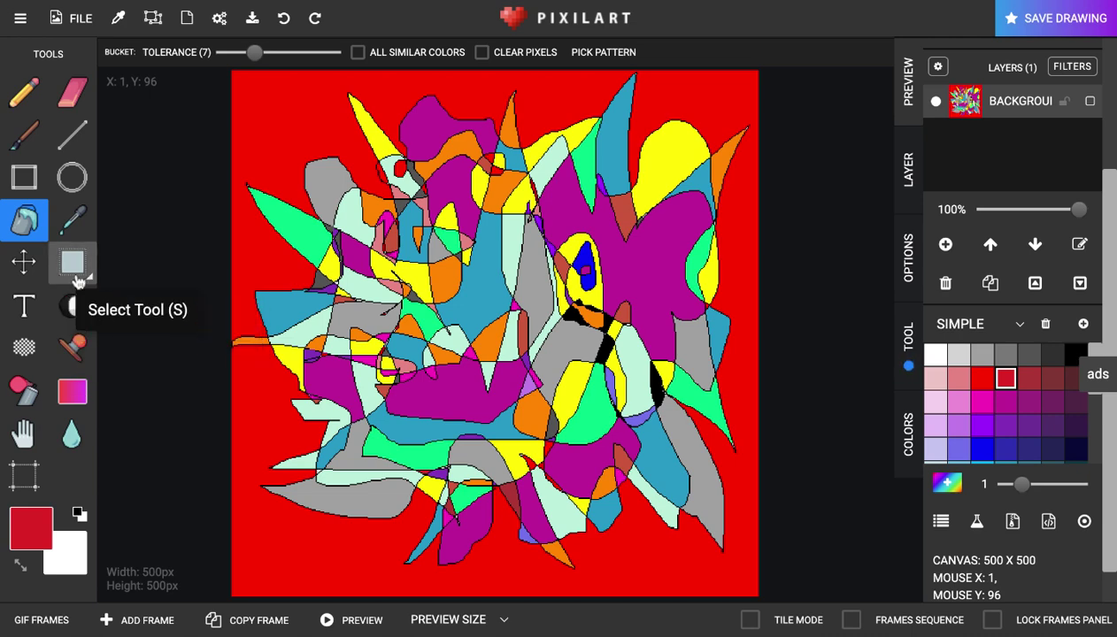
Try the Grayscale filter brush at size 20 with two strokes over the upper-left background, and undo both strokes.
left_click(59, 431)
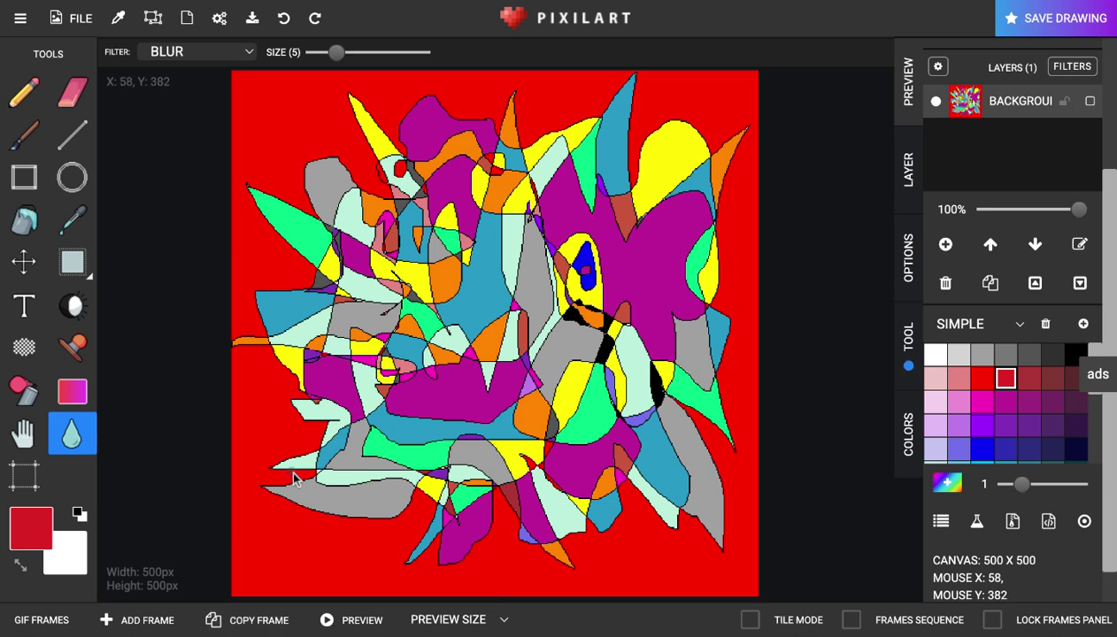
left_click_drag(337, 52, 426, 52)
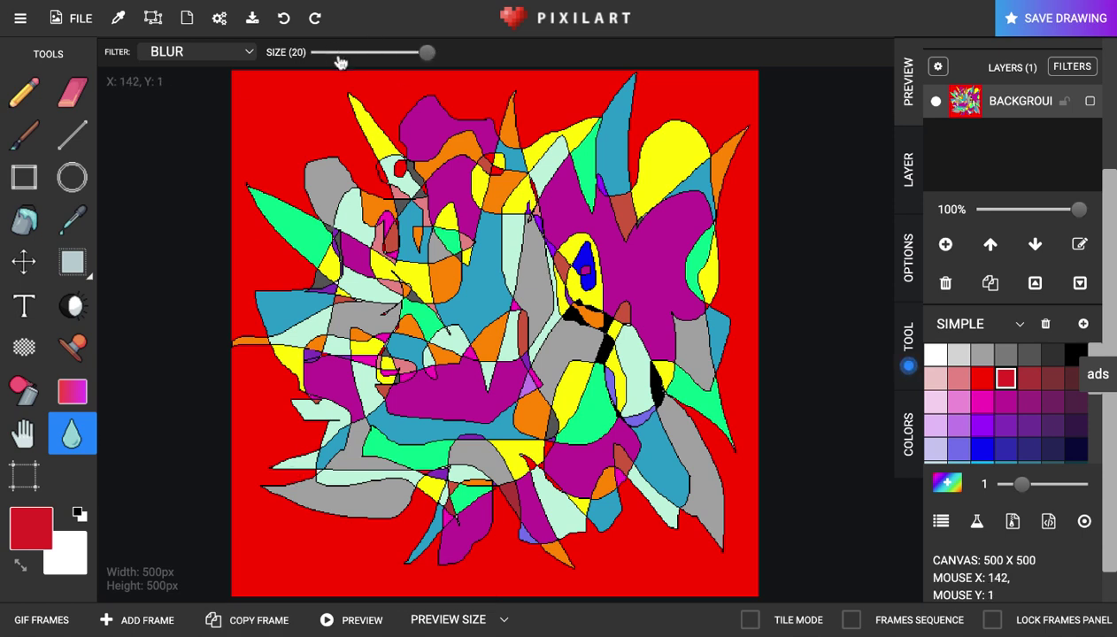
left_click(192, 53)
left_click(186, 84)
left_click_drag(285, 93, 292, 257)
mouse_move(376, 79)
left_mouse_down()
mouse_move(353, 134)
mouse_move(358, 213)
left_mouse_up()
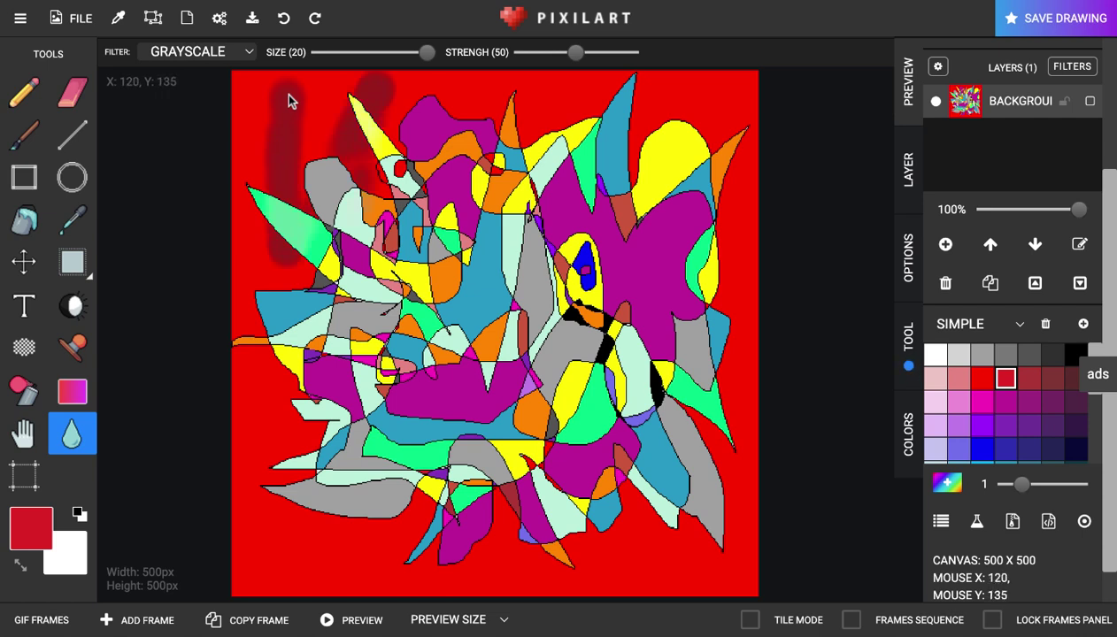
double_click(284, 18)
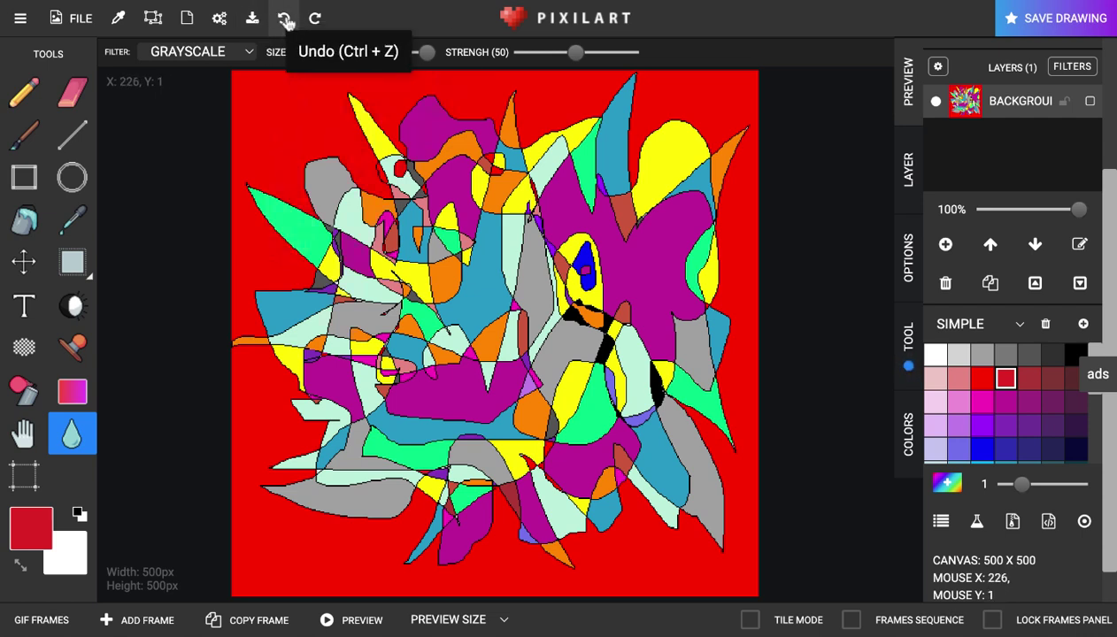
Try the Sepia filter brush at strengths 50 and 100 over the artwork's upper-left area, and undo both strokes.
left_click(200, 53)
left_click(186, 106)
mouse_move(309, 177)
left_mouse_down()
mouse_move(297, 252)
mouse_move(393, 148)
mouse_move(322, 334)
mouse_move(341, 289)
mouse_move(457, 195)
mouse_move(479, 210)
mouse_move(422, 237)
mouse_move(335, 177)
mouse_move(281, 208)
left_mouse_up()
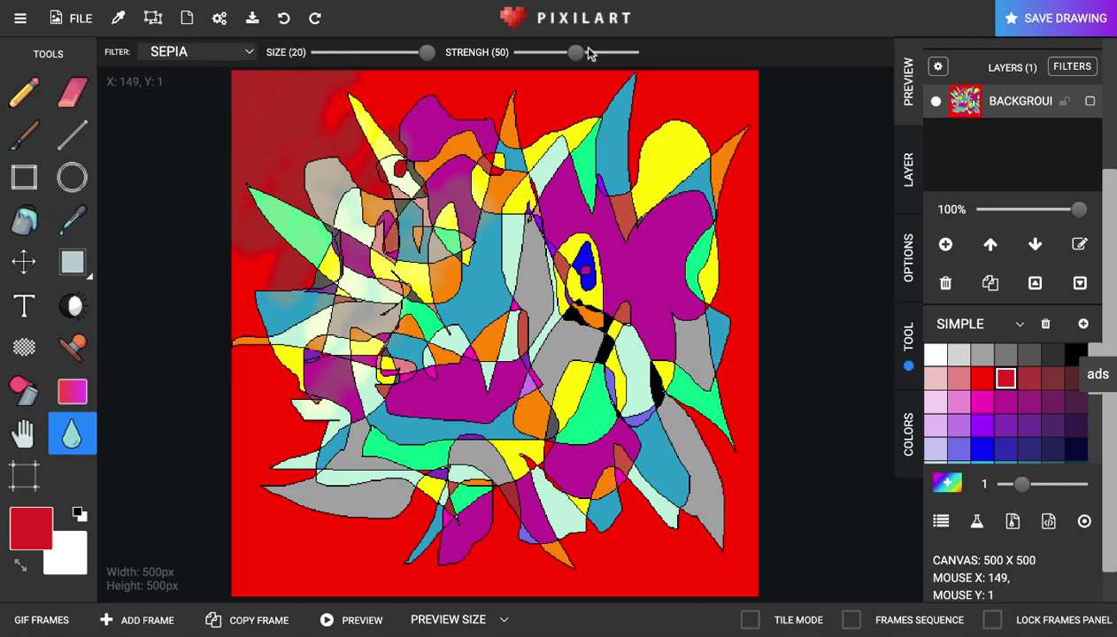
left_click_drag(580, 51, 638, 51)
mouse_move(540, 237)
left_mouse_down()
mouse_move(633, 72)
mouse_move(460, 280)
mouse_move(413, 285)
mouse_move(379, 285)
mouse_move(319, 235)
mouse_move(340, 169)
mouse_move(308, 204)
mouse_move(294, 166)
mouse_move(340, 235)
mouse_move(365, 139)
mouse_move(292, 162)
mouse_move(314, 74)
mouse_move(249, 72)
left_mouse_up()
left_click(284, 19)
left_click(283, 19)
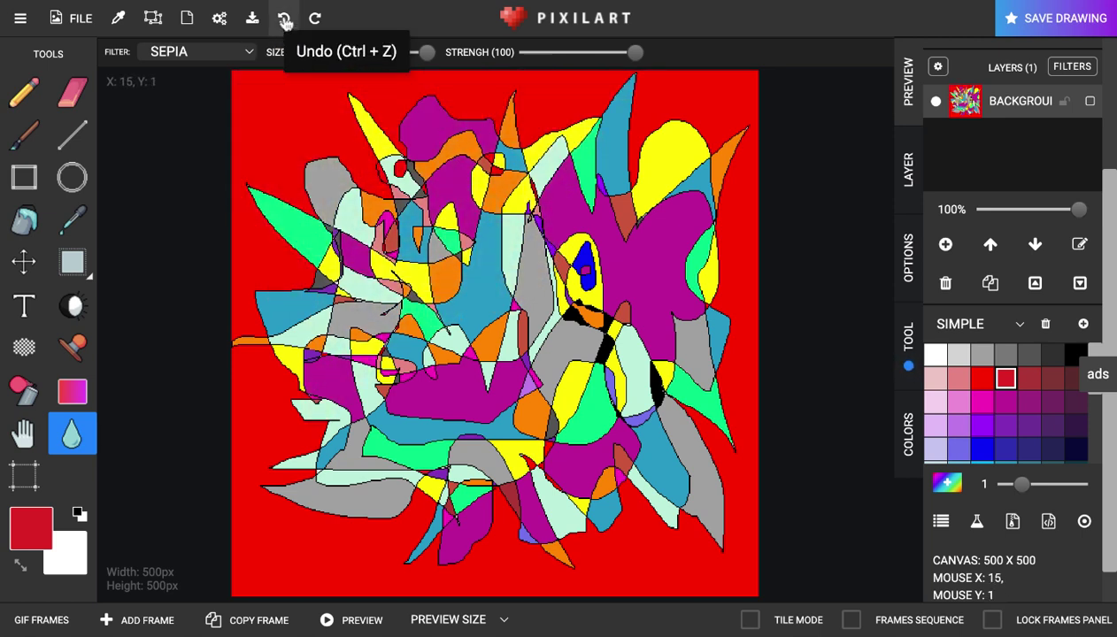
Try the Invert filter brush at size 20 and strength 100 across the artwork's left and lower areas, and undo the stroke.
left_click(241, 51)
mouse_move(354, 228)
left_mouse_down()
mouse_move(326, 258)
mouse_move(350, 213)
mouse_move(282, 261)
mouse_move(336, 170)
mouse_move(299, 170)
mouse_move(255, 192)
mouse_move(232, 176)
mouse_move(232, 137)
mouse_move(262, 85)
mouse_move(282, 112)
mouse_move(232, 209)
mouse_move(232, 430)
mouse_move(241, 417)
mouse_move(257, 429)
mouse_move(232, 491)
mouse_move(243, 464)
mouse_move(232, 505)
mouse_move(240, 553)
mouse_move(271, 553)
mouse_move(285, 520)
mouse_move(268, 520)
mouse_move(369, 455)
mouse_move(403, 497)
mouse_move(446, 460)
mouse_move(435, 480)
mouse_move(483, 456)
mouse_move(457, 511)
mouse_move(512, 474)
mouse_move(597, 473)
left_mouse_up()
scroll(575, 487, "up", 3)
scroll(596, 473, "down", 3)
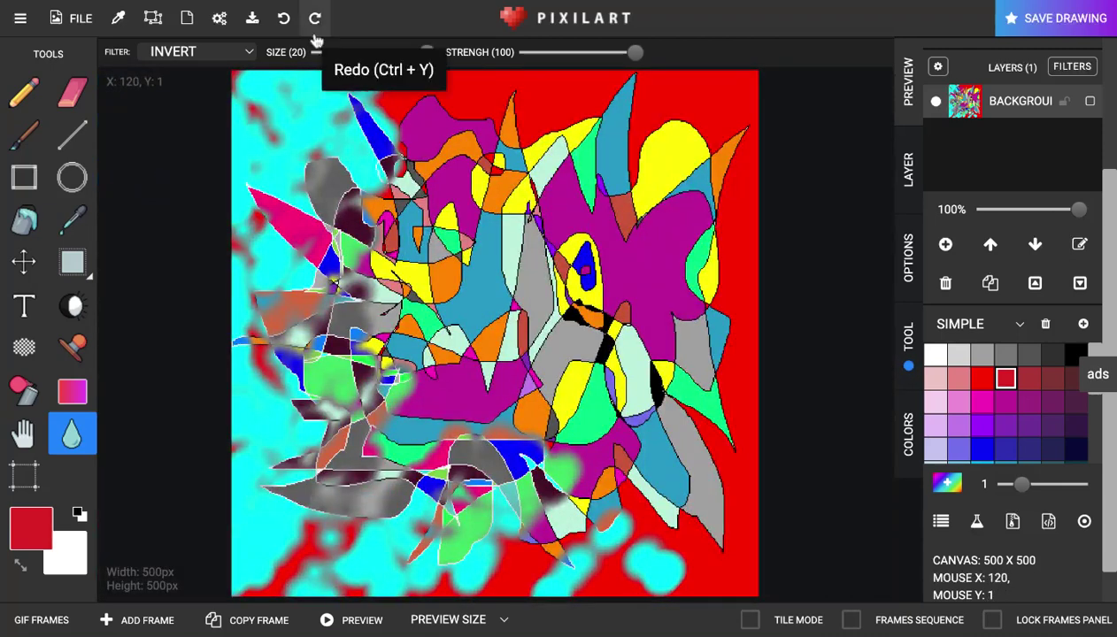
left_click(284, 23)
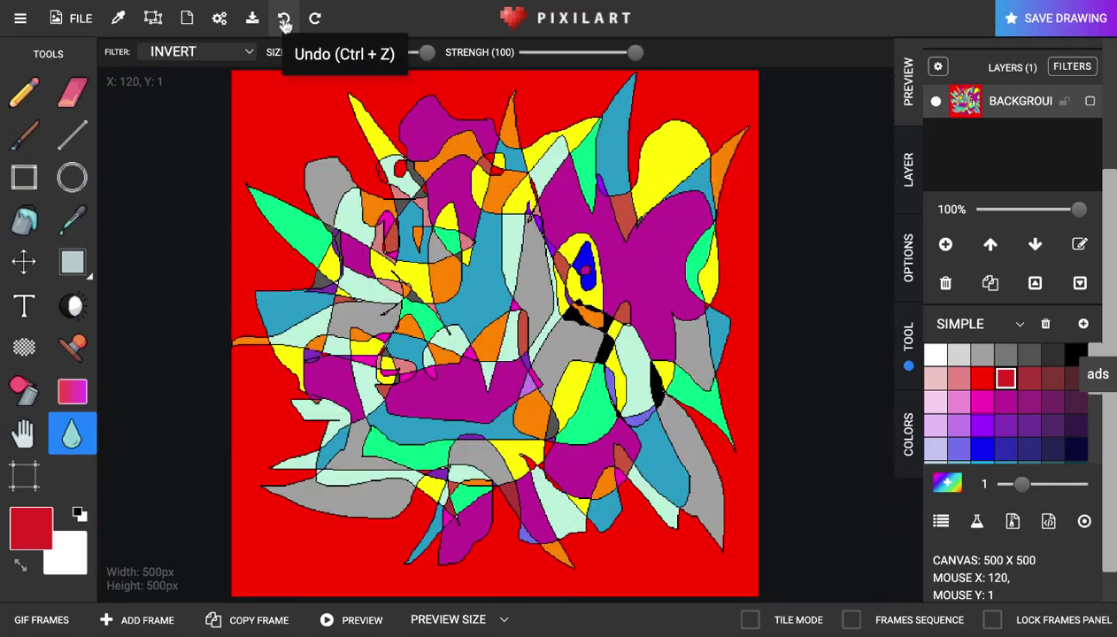
Brush the Contrast filter at size 20 and strength 125 over the upper-left grey shape.
left_click(227, 53)
mouse_move(304, 171)
left_mouse_down()
mouse_move(395, 167)
mouse_move(411, 197)
mouse_move(300, 191)
left_mouse_up()
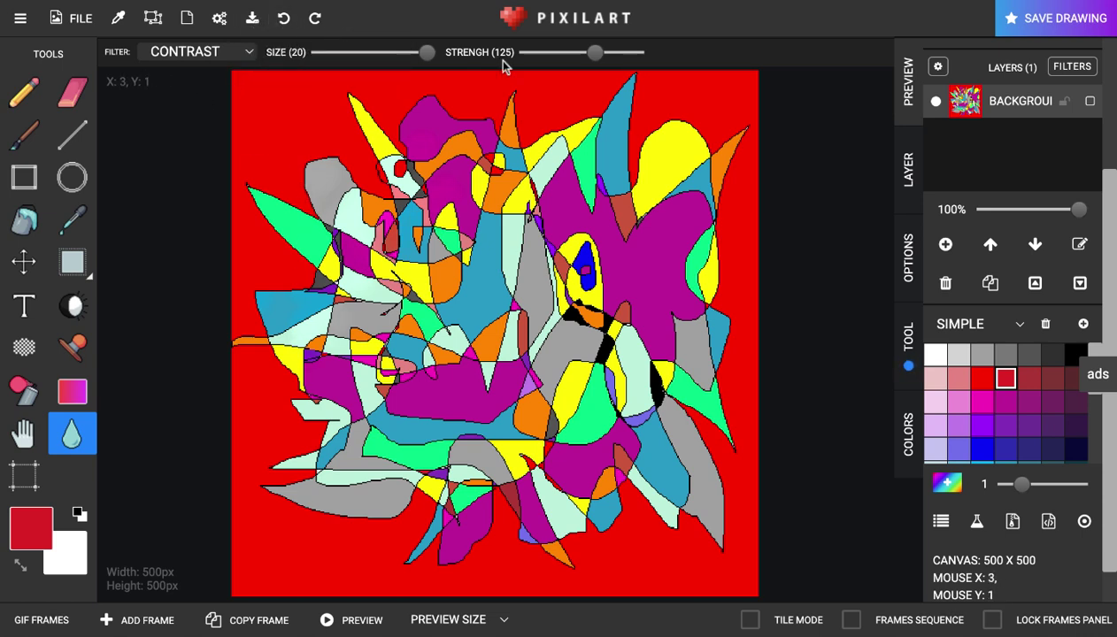
Try the Contrast filter brush at strength 200 across the upper shapes, and undo that stroke.
mouse_move(618, 58)
left_mouse_down()
mouse_move(602, 53)
mouse_move(636, 53)
left_mouse_up()
mouse_move(485, 220)
left_mouse_down()
mouse_move(490, 268)
mouse_move(497, 231)
mouse_move(458, 110)
mouse_move(306, 104)
left_mouse_up()
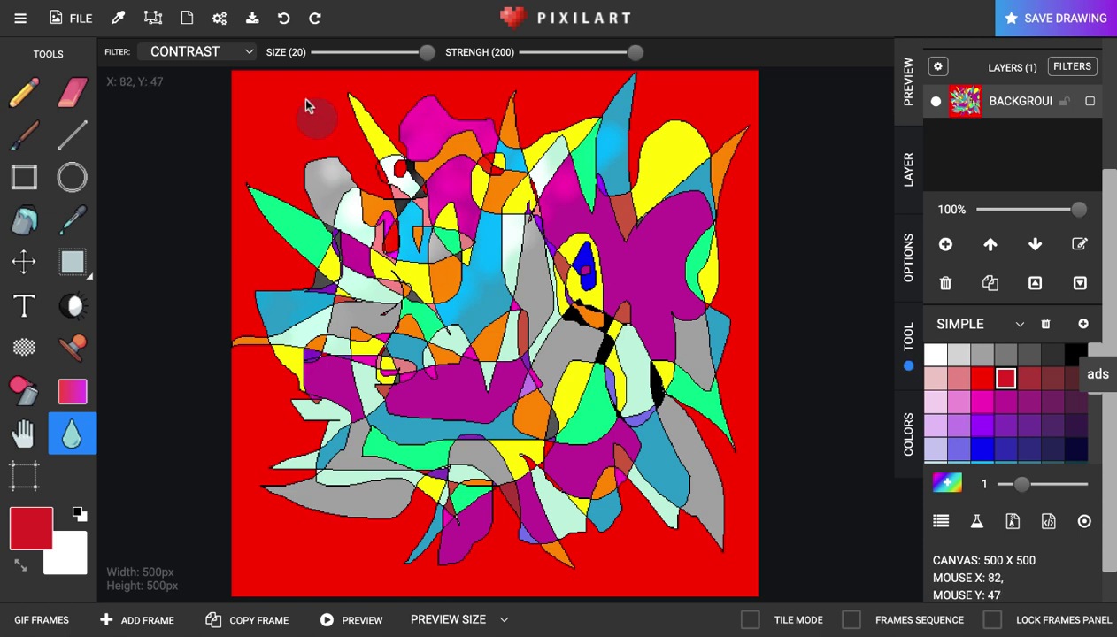
left_click(284, 18)
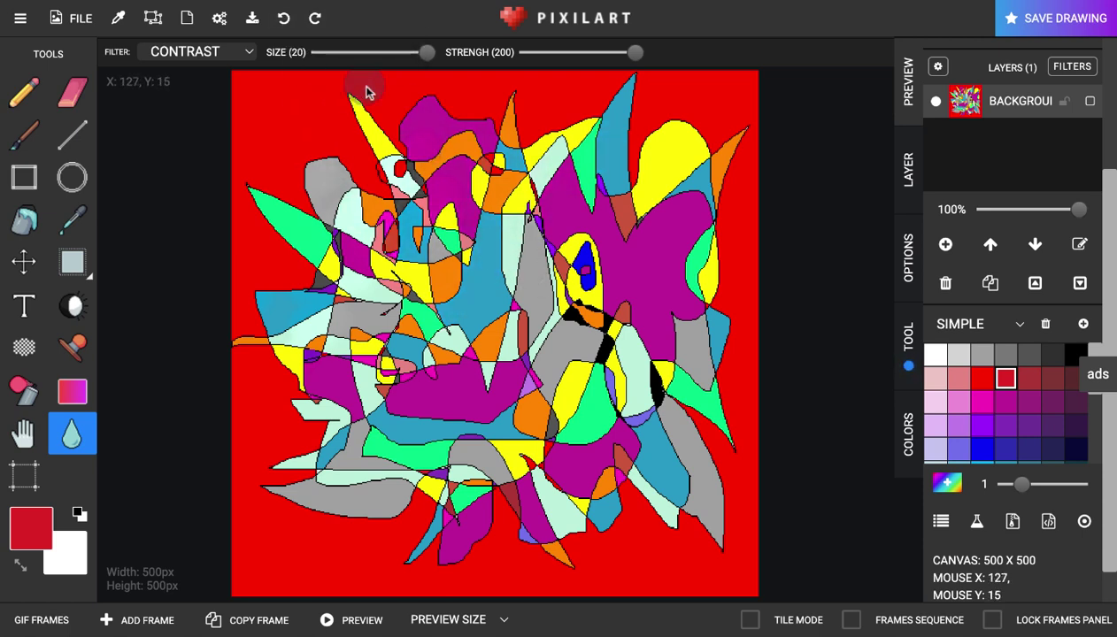
Try the Brightness filter brush at size 20 and strength 200 across the coloured shapes, and undo the stroke.
left_click(242, 53)
mouse_move(340, 199)
left_mouse_down()
mouse_move(383, 93)
mouse_move(240, 262)
mouse_move(232, 297)
mouse_move(249, 135)
mouse_move(298, 300)
mouse_move(300, 418)
mouse_move(358, 401)
mouse_move(604, 199)
mouse_move(594, 304)
mouse_move(629, 265)
mouse_move(585, 398)
left_mouse_up()
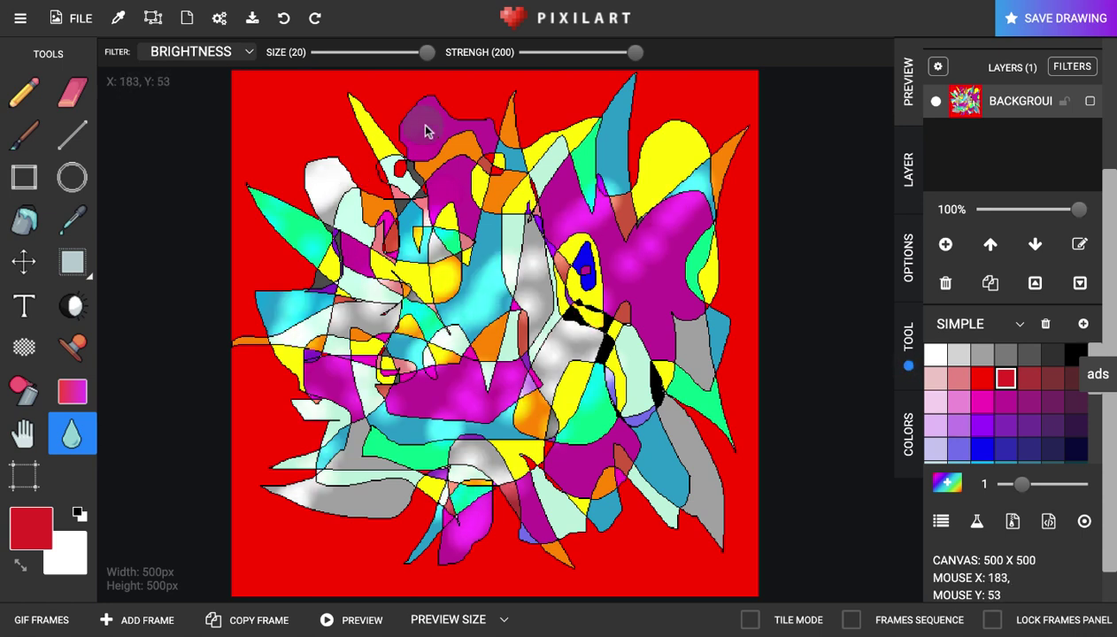
left_click(284, 19)
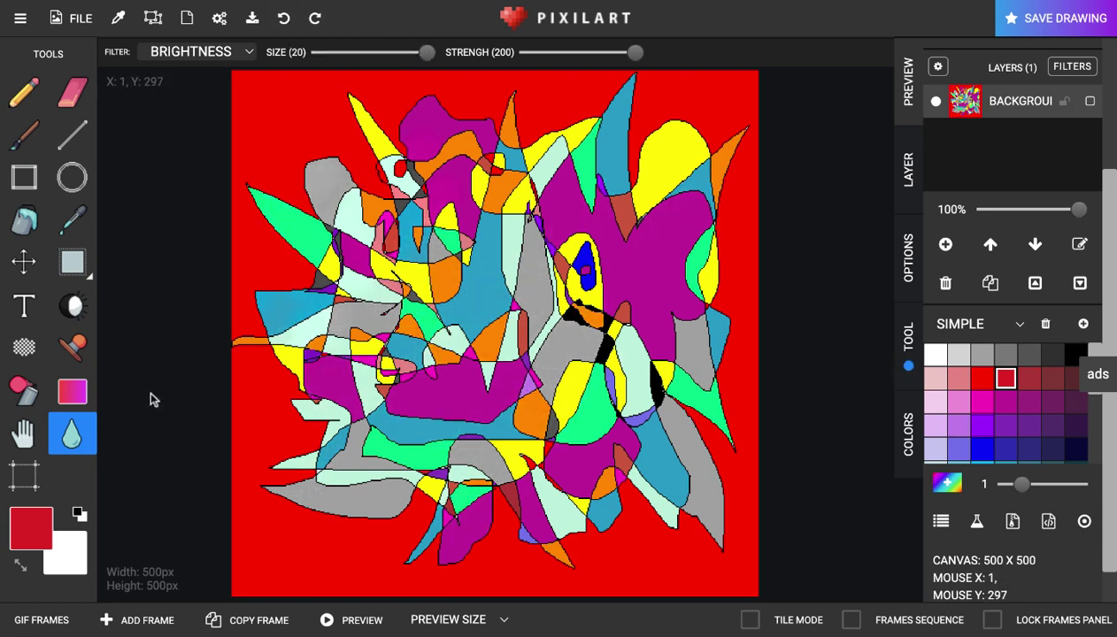
left_click(40, 619)
left_click(143, 510)
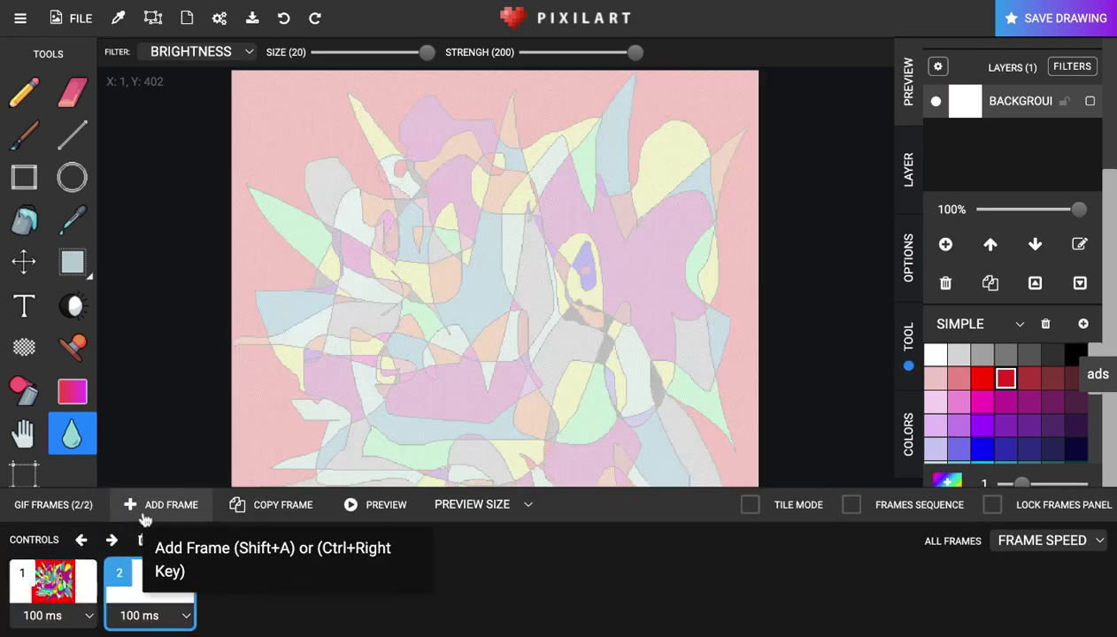
left_click(284, 20)
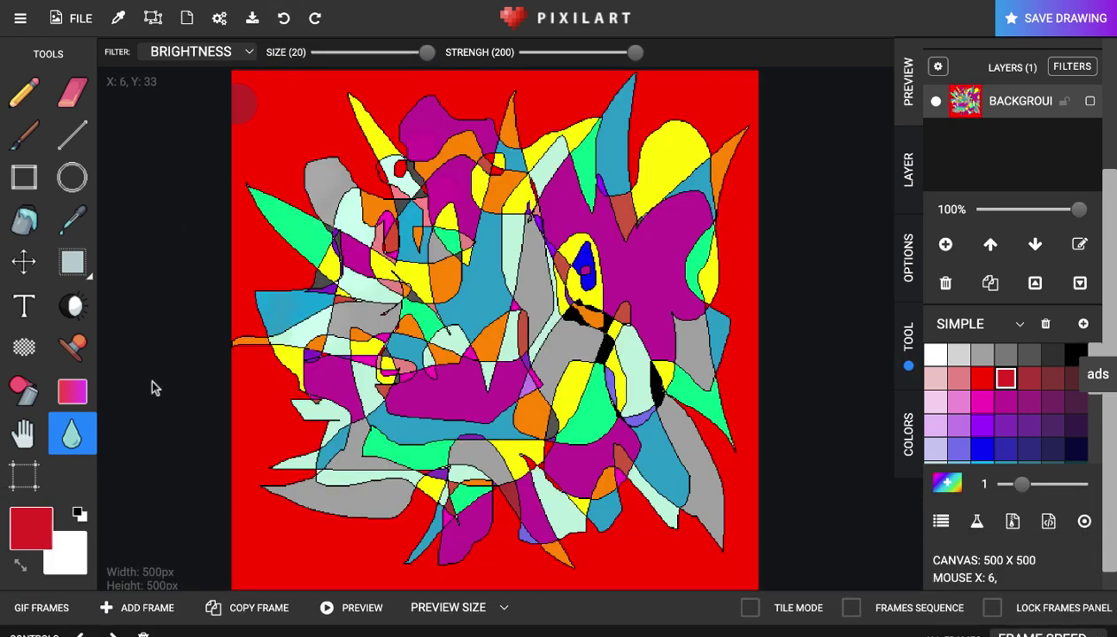
Duplicate the artwork as a second frame and soften the copy's upper-left shapes with the Blur filter brush at size 20.
left_click(85, 625)
left_click(271, 504)
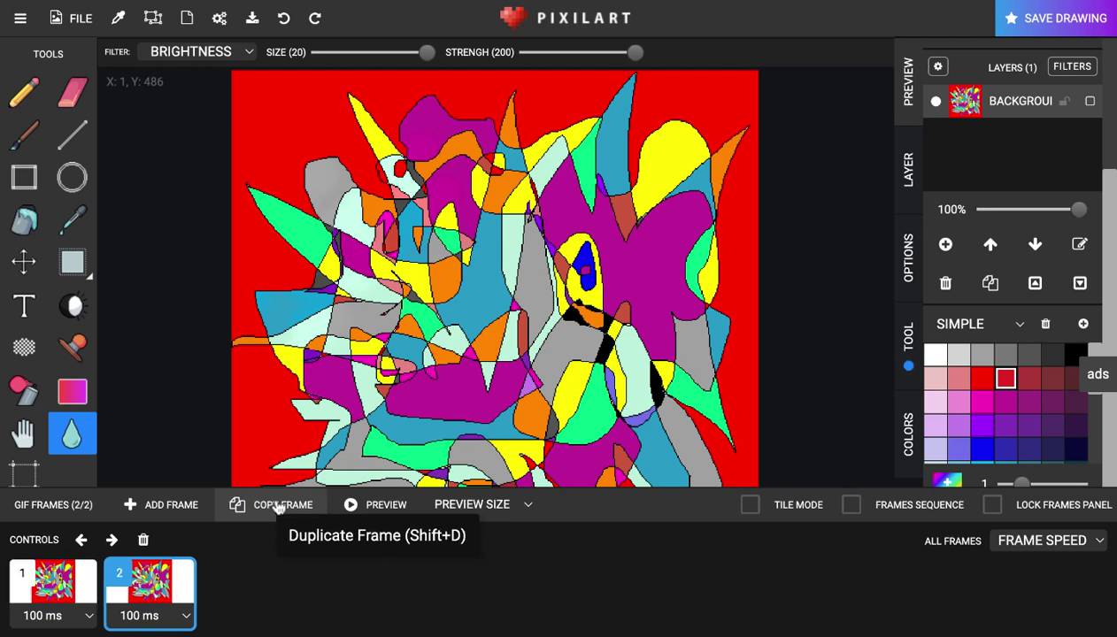
left_click(205, 52)
left_click(186, 70)
left_click_drag(362, 167, 312, 163)
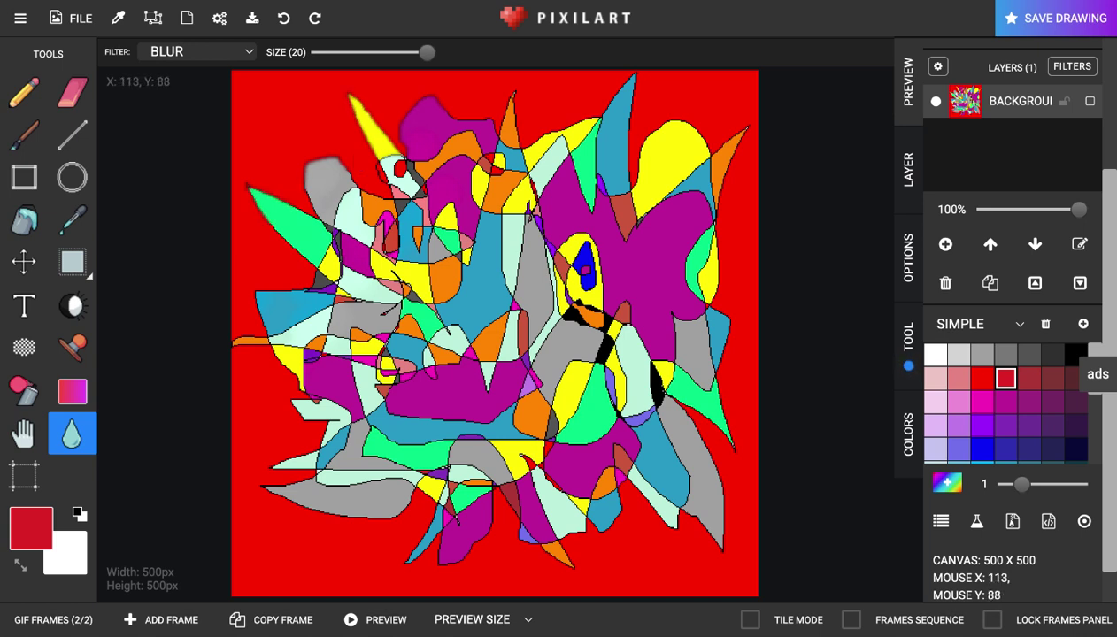
mouse_move(382, 171)
left_mouse_down()
mouse_move(416, 176)
mouse_move(396, 236)
mouse_move(312, 316)
mouse_move(258, 326)
mouse_move(363, 318)
mouse_move(311, 346)
mouse_move(328, 332)
left_mouse_up()
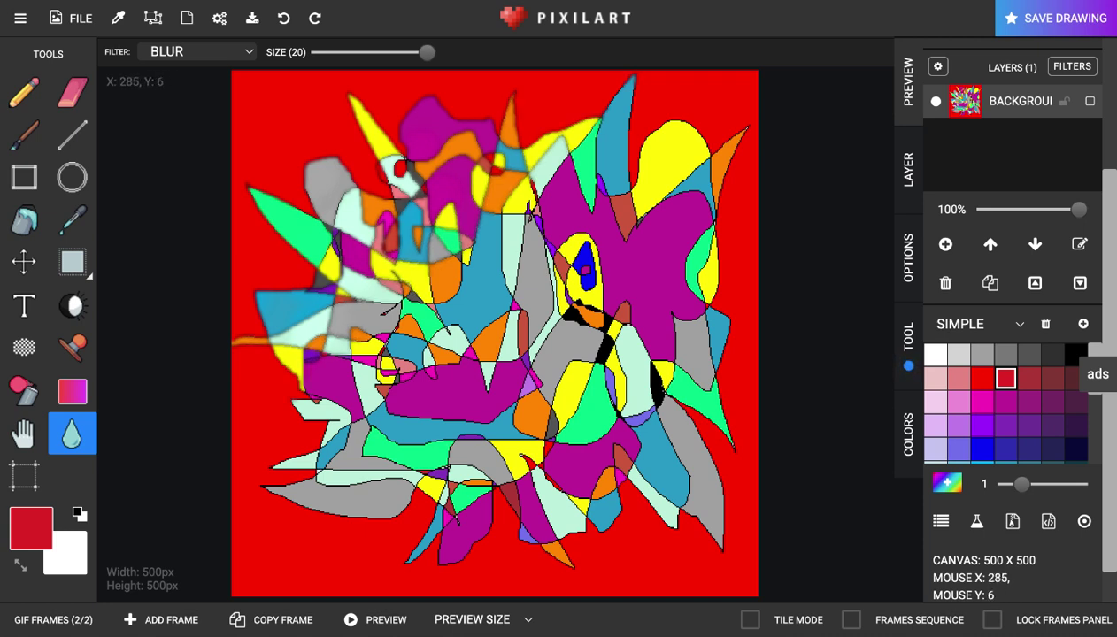
Blur the line work across the centre, right side and lower spikes of the second frame with the size 20 Blur brush.
mouse_move(532, 77)
left_mouse_down()
mouse_move(497, 110)
mouse_move(574, 147)
mouse_move(687, 71)
mouse_move(744, 71)
mouse_move(644, 135)
mouse_move(666, 131)
mouse_move(621, 191)
mouse_move(705, 161)
mouse_move(623, 249)
mouse_move(708, 183)
mouse_move(523, 386)
mouse_move(577, 392)
mouse_move(541, 448)
mouse_move(474, 498)
mouse_move(397, 519)
mouse_move(459, 421)
mouse_move(387, 465)
mouse_move(448, 417)
mouse_move(411, 424)
mouse_move(429, 407)
mouse_move(326, 436)
mouse_move(491, 322)
mouse_move(443, 339)
mouse_move(574, 226)
mouse_move(507, 280)
mouse_move(558, 226)
mouse_move(506, 264)
mouse_move(600, 169)
mouse_move(549, 186)
left_mouse_up()
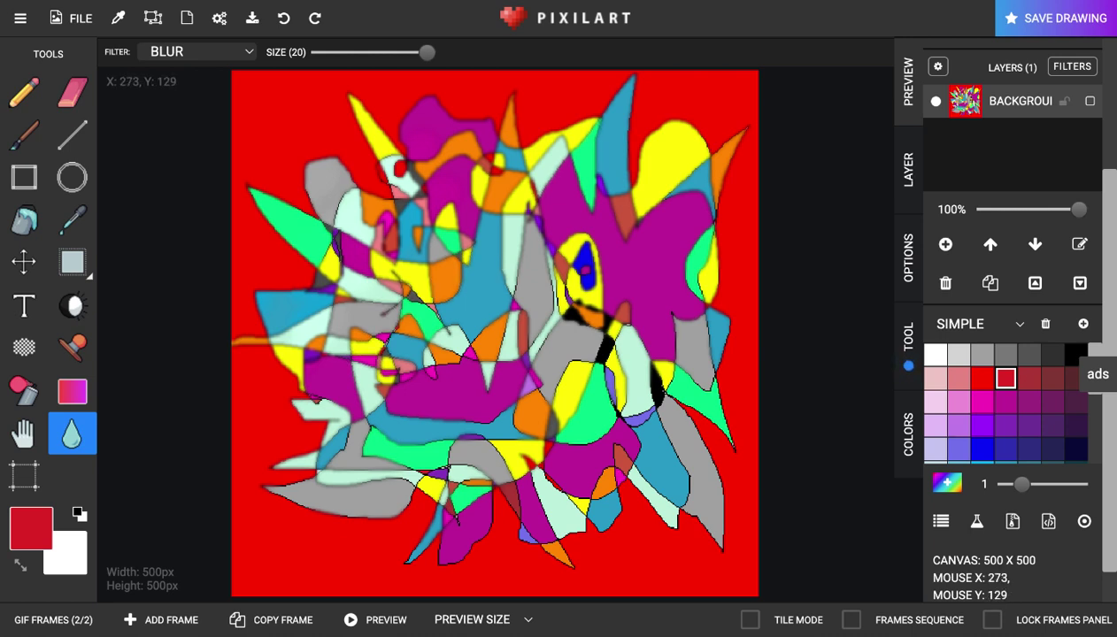
mouse_move(348, 330)
left_mouse_down()
mouse_move(337, 472)
mouse_move(228, 436)
mouse_move(447, 428)
mouse_move(477, 390)
left_mouse_up()
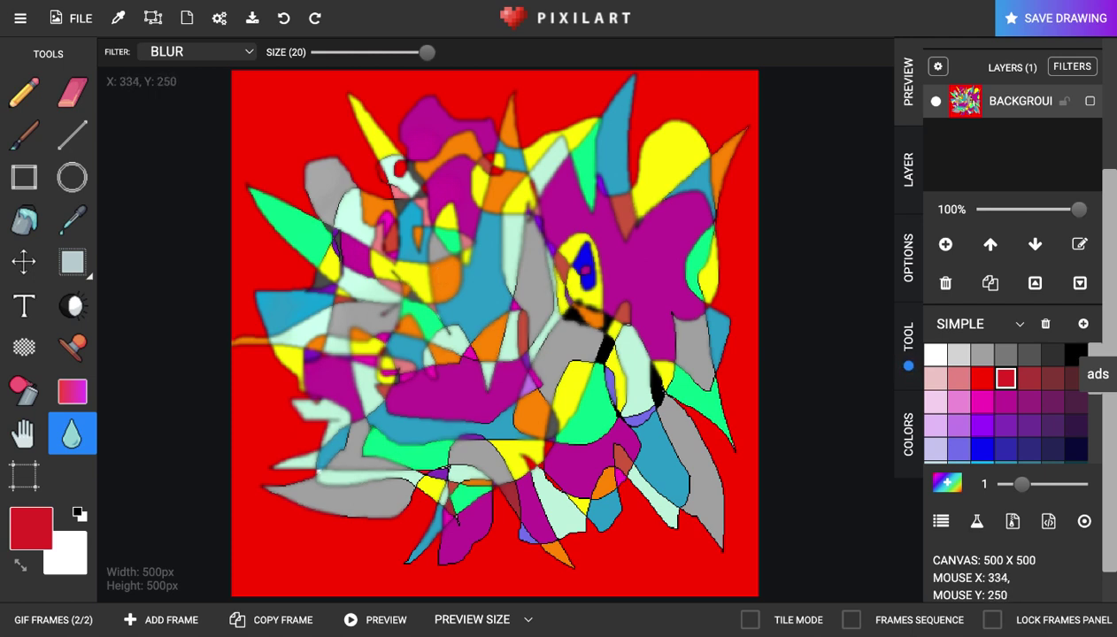
mouse_move(602, 400)
left_mouse_down()
mouse_move(625, 448)
mouse_move(518, 422)
left_mouse_up()
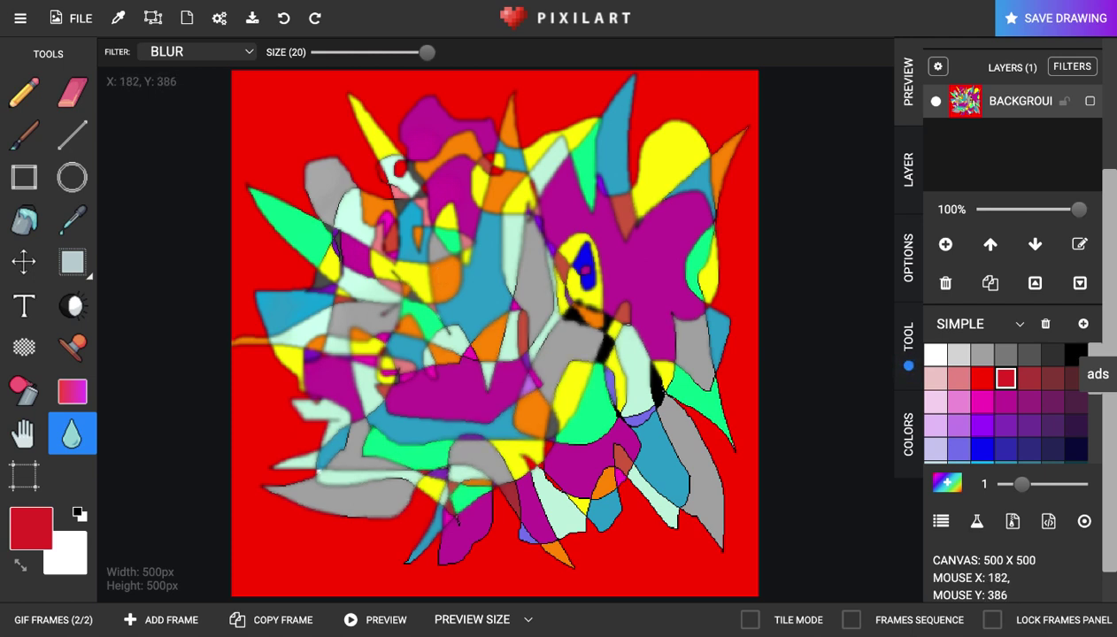
mouse_move(683, 314)
left_mouse_down()
mouse_move(645, 394)
mouse_move(532, 537)
mouse_move(541, 423)
left_mouse_up()
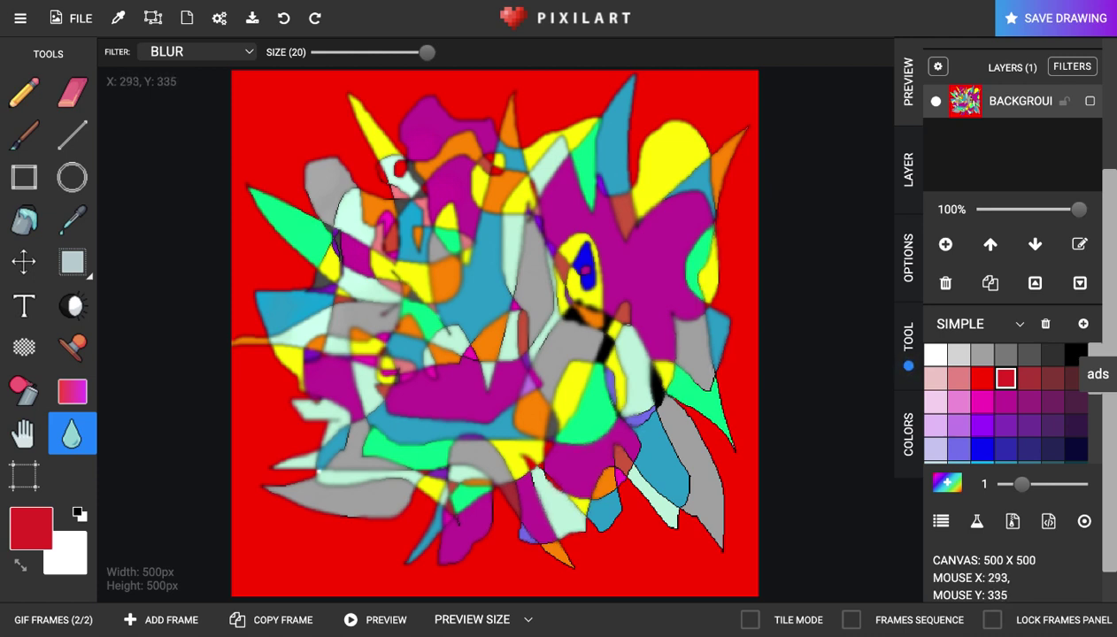
mouse_move(616, 426)
left_mouse_down()
mouse_move(686, 459)
mouse_move(684, 399)
mouse_move(660, 526)
mouse_move(686, 458)
mouse_move(711, 505)
left_mouse_up()
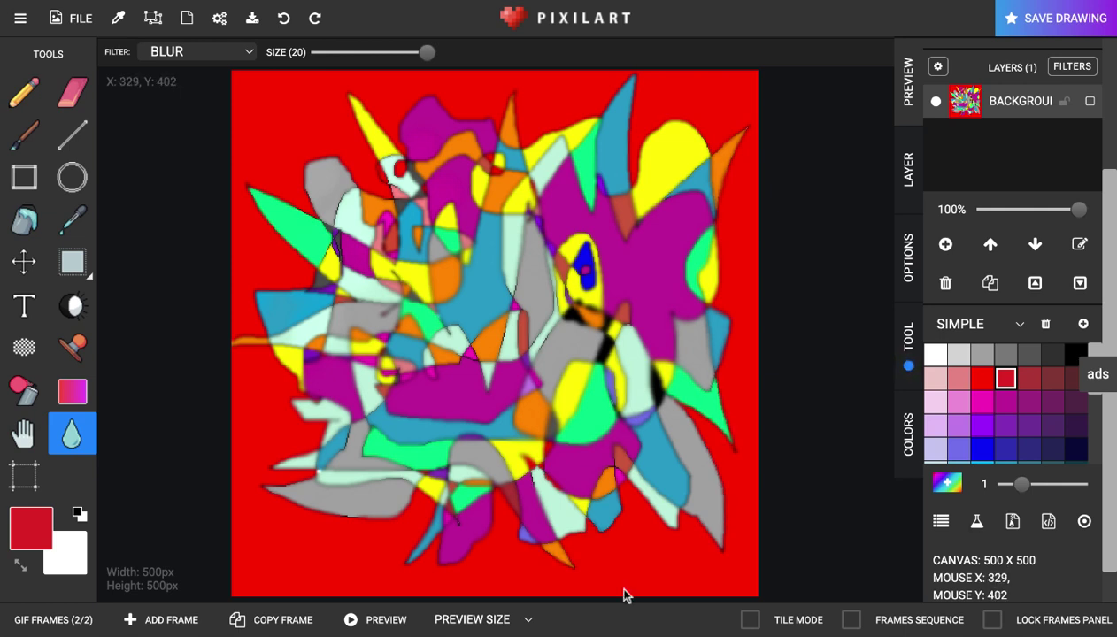
left_click_drag(641, 244, 566, 254)
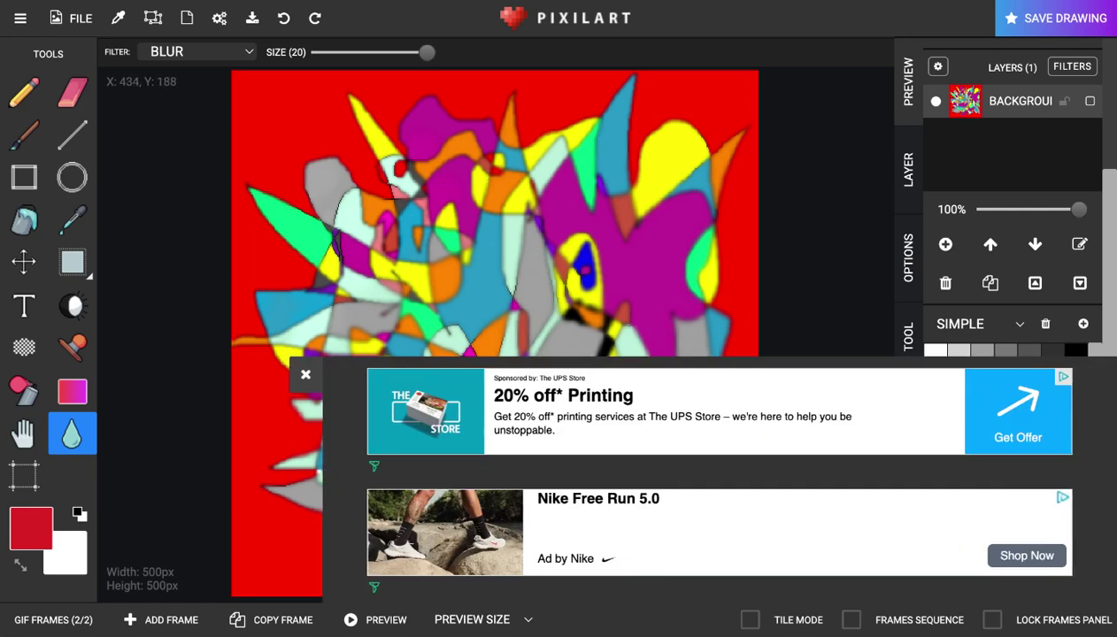
Close the advertisement and preview the two-frame animation of sharp and blurred artwork.
left_click(306, 377)
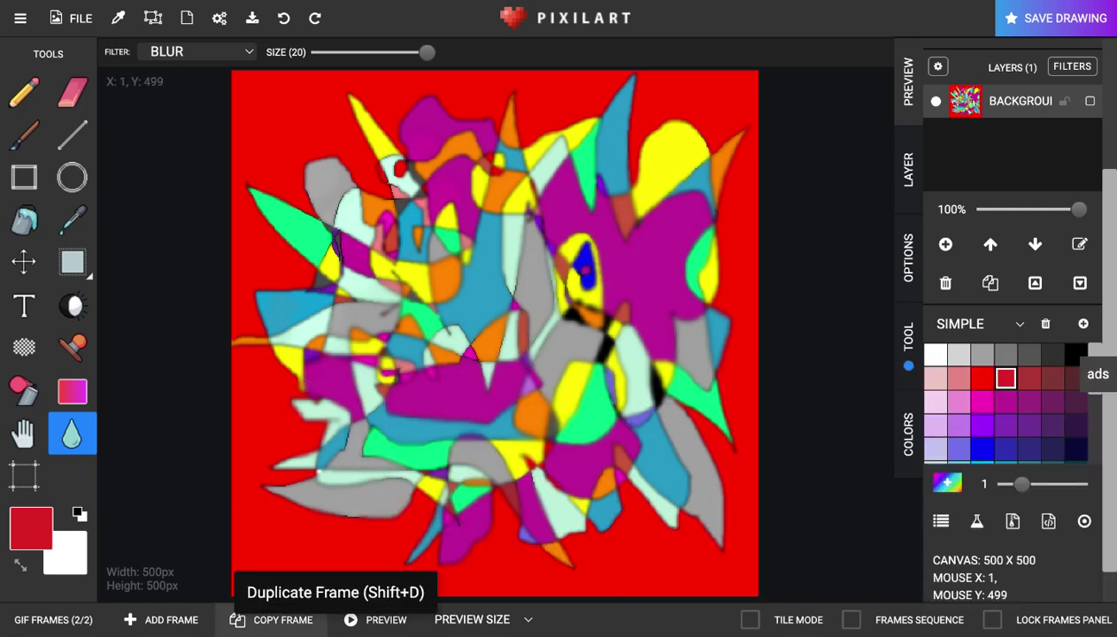
left_click(358, 620)
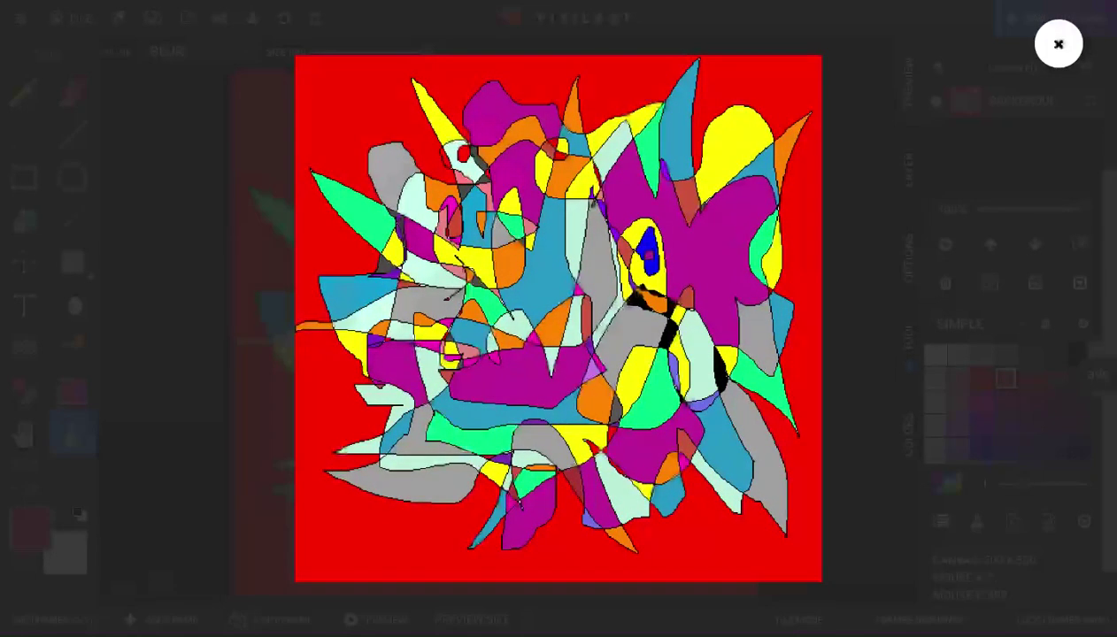
left_click(1059, 45)
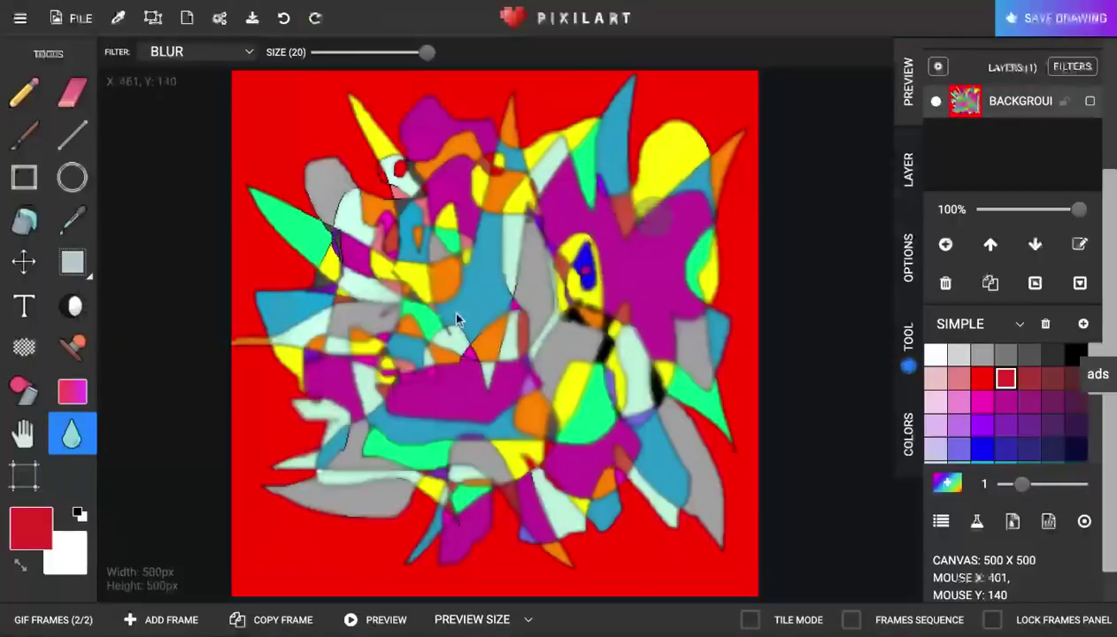
Set the duration of both frames to 2500 ms and preview the slowed animation.
left_click(64, 620)
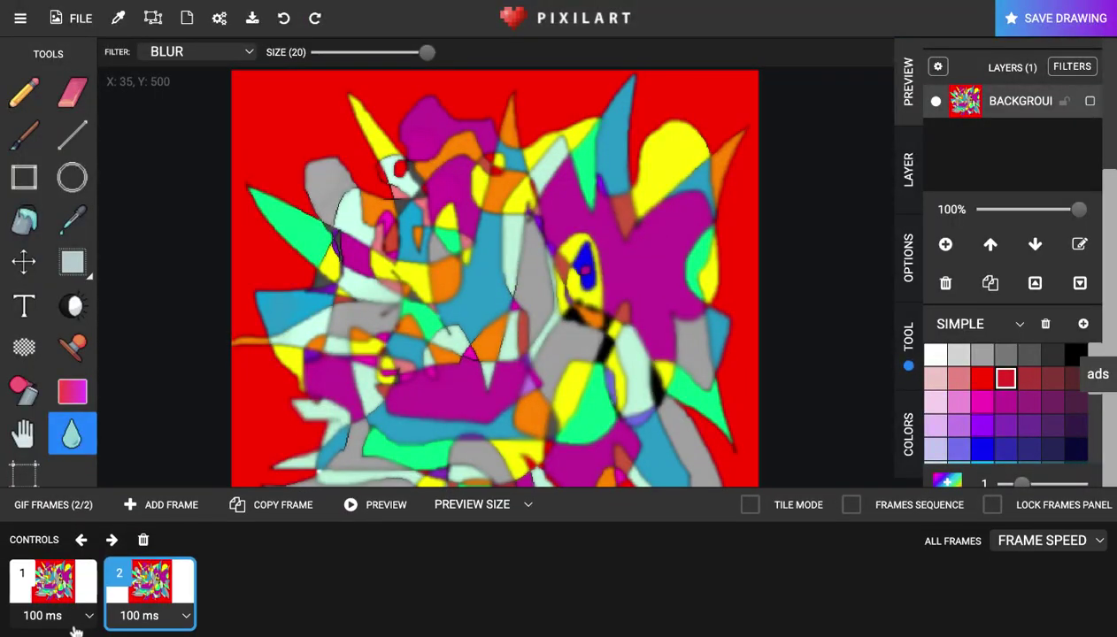
left_click(113, 620)
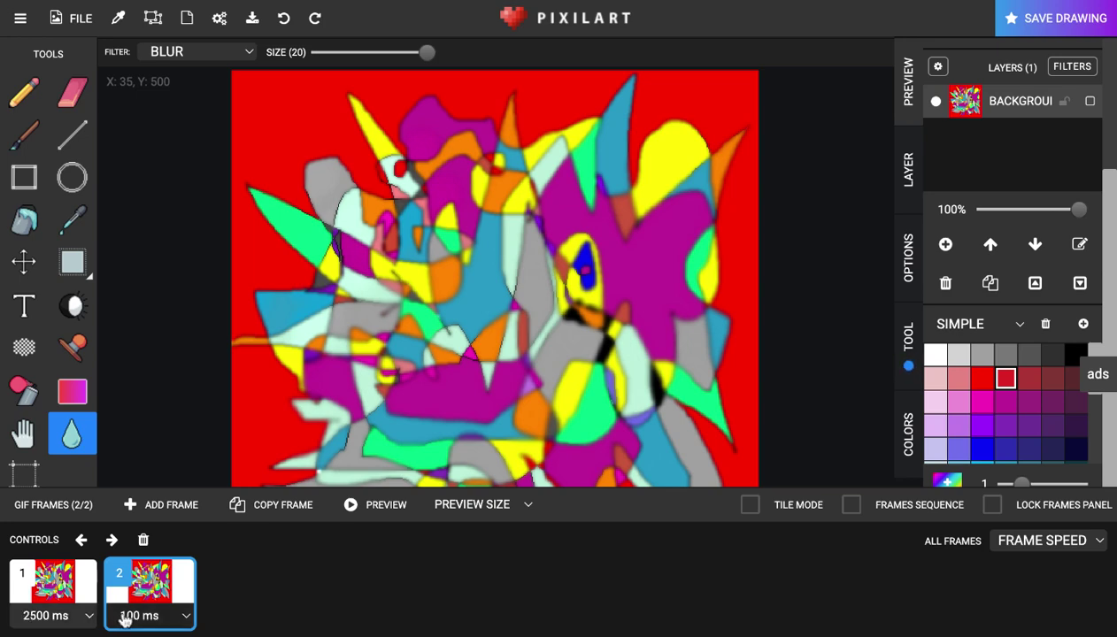
left_click(120, 613)
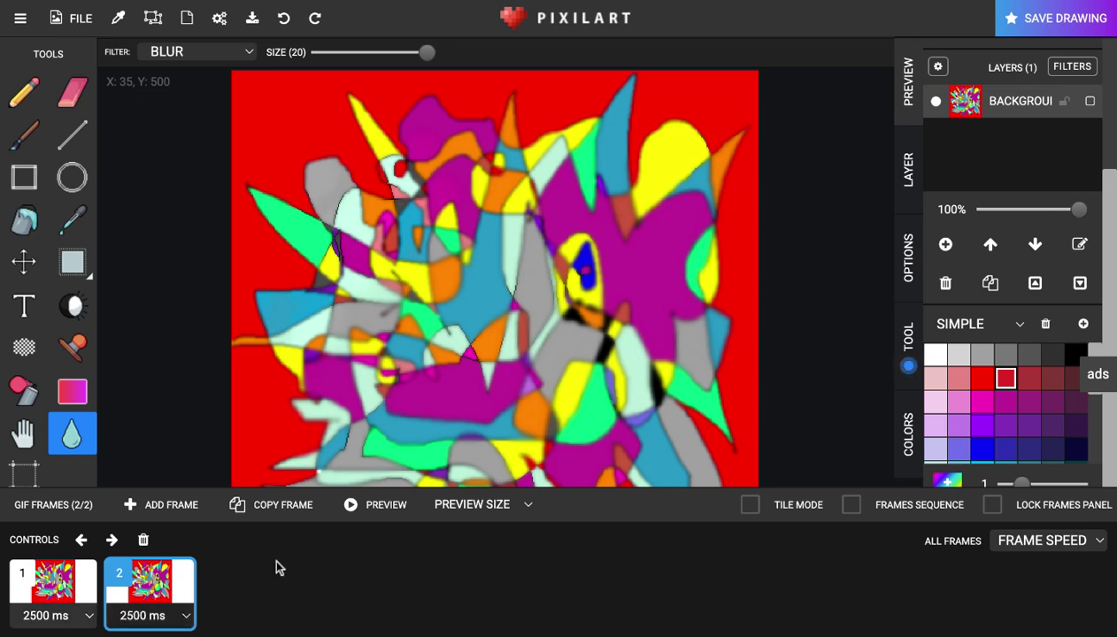
left_click(376, 511)
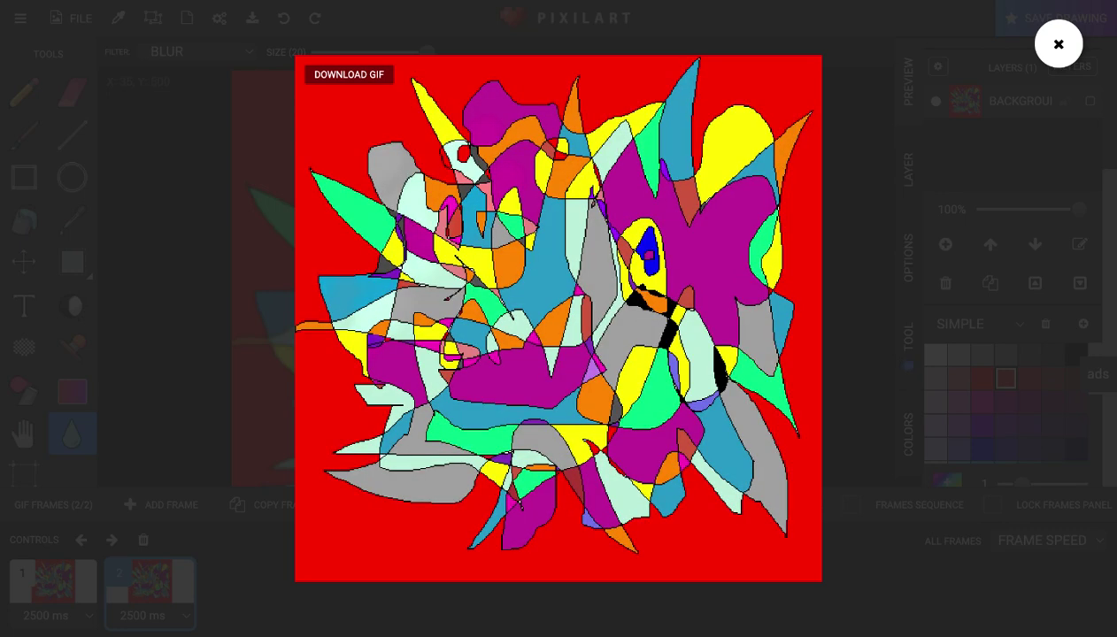
left_click(1058, 43)
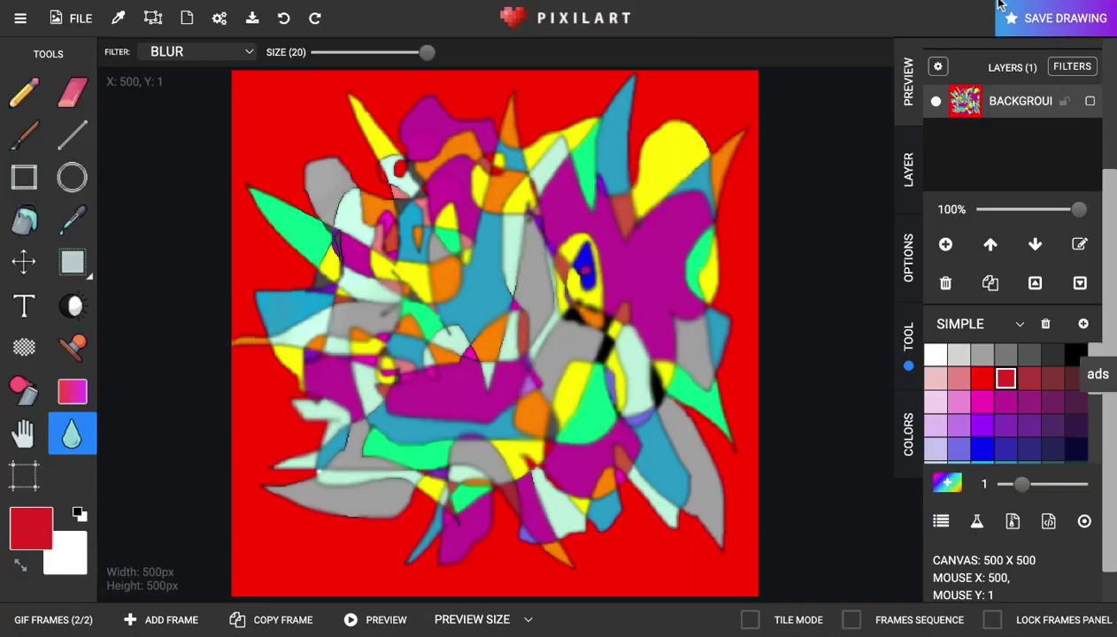